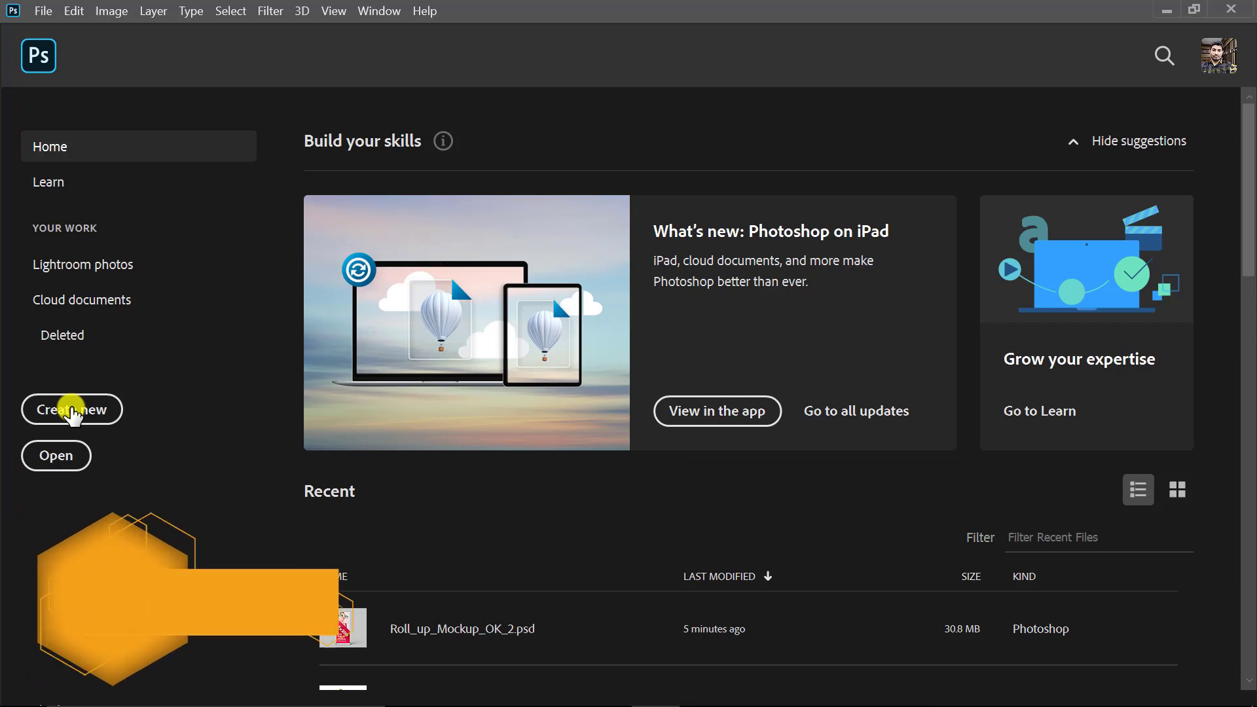
- Create a 1004 × 2362 px, 300 ppi document named 'Roll Up Banner Design'
click(72, 412)
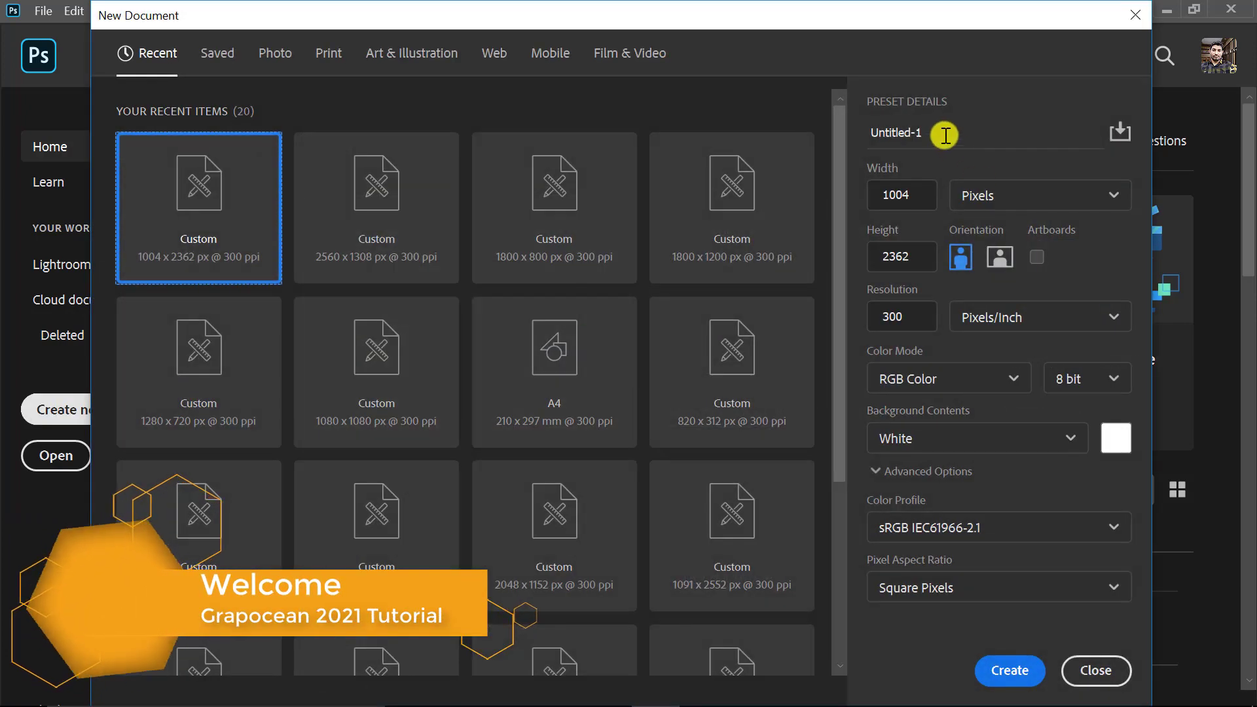
click(1001, 143)
text(Roll)
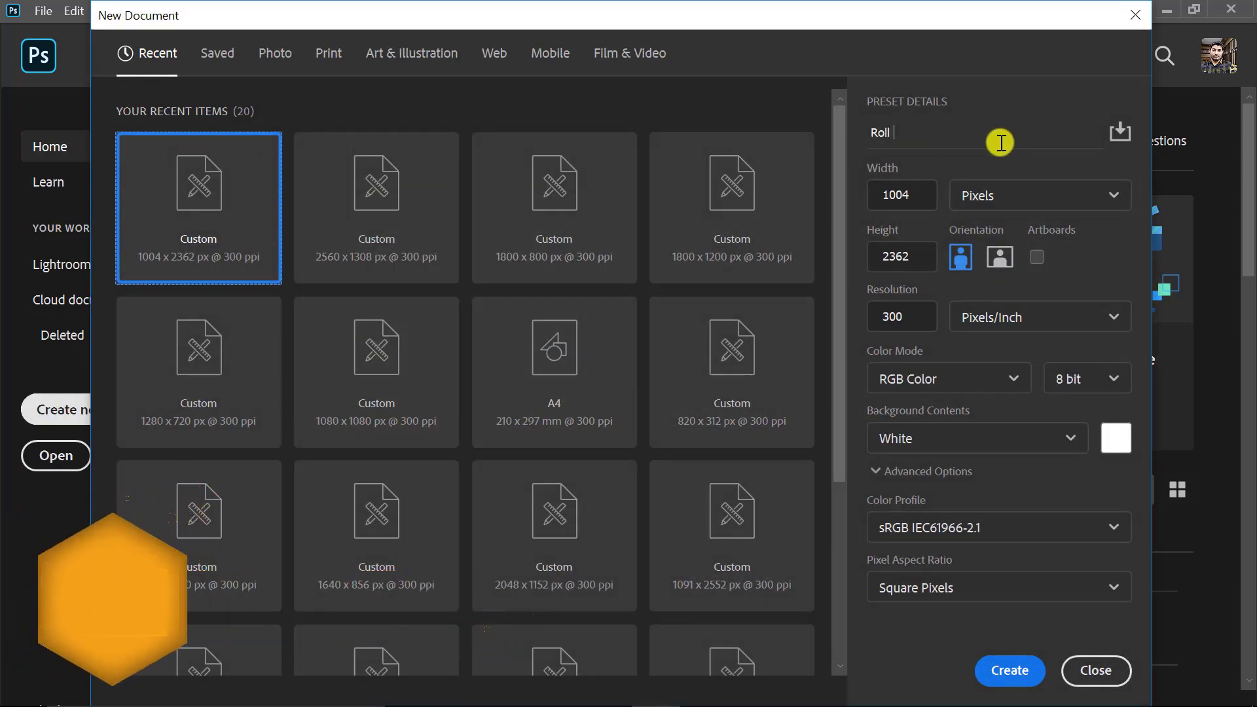
text( Up Banner Design)
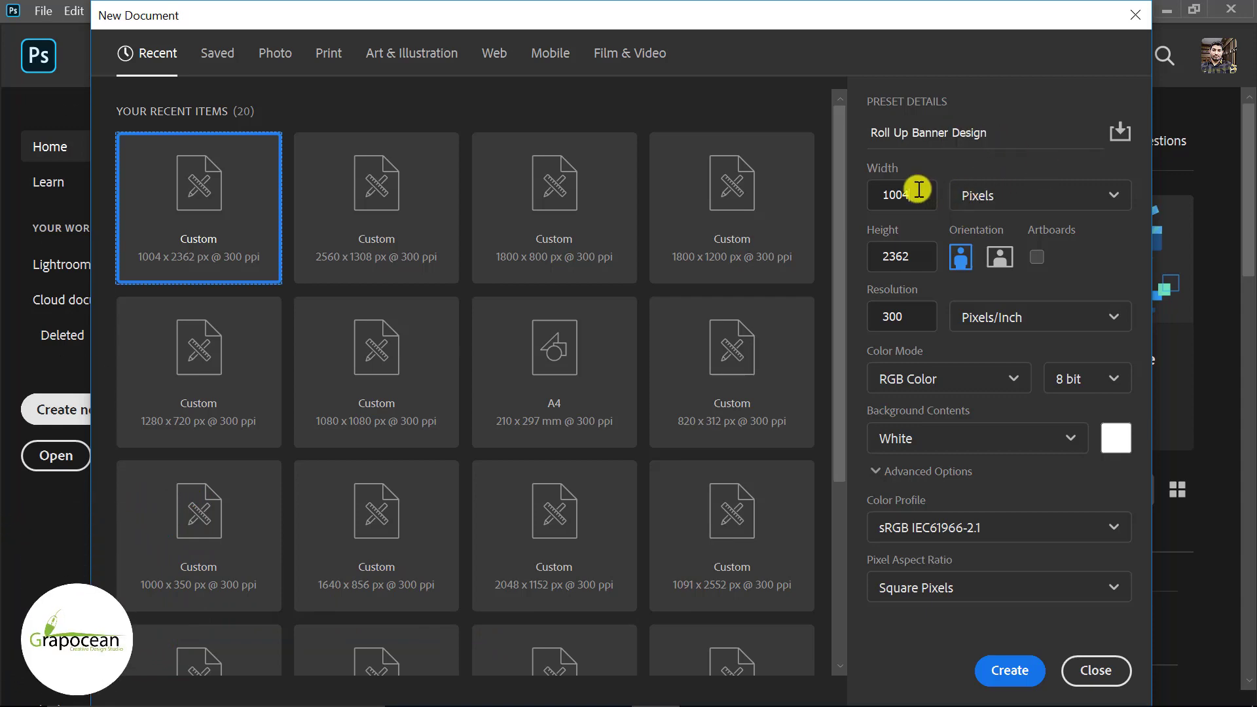
click(897, 195)
click(917, 256)
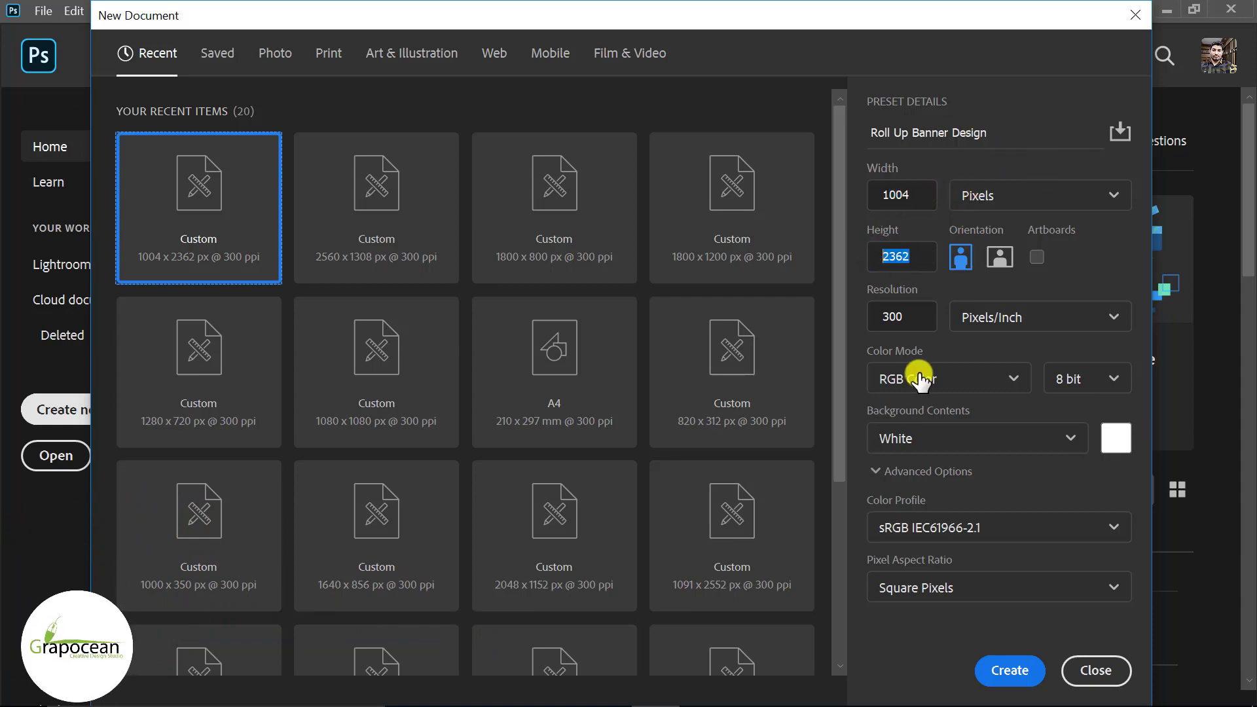
click(1015, 669)
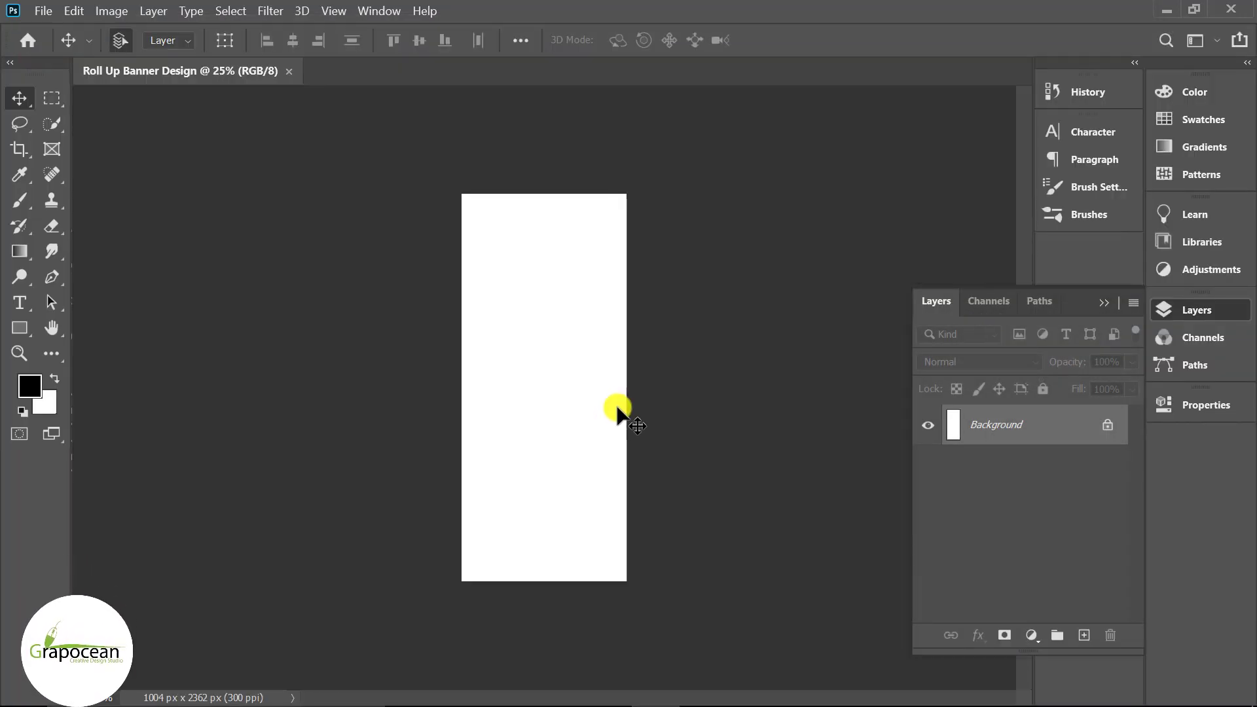
- Open all five food photos from the Desktop's Food Roll up banner folder
key(ctrl+plus)
click(44, 11)
click(49, 46)
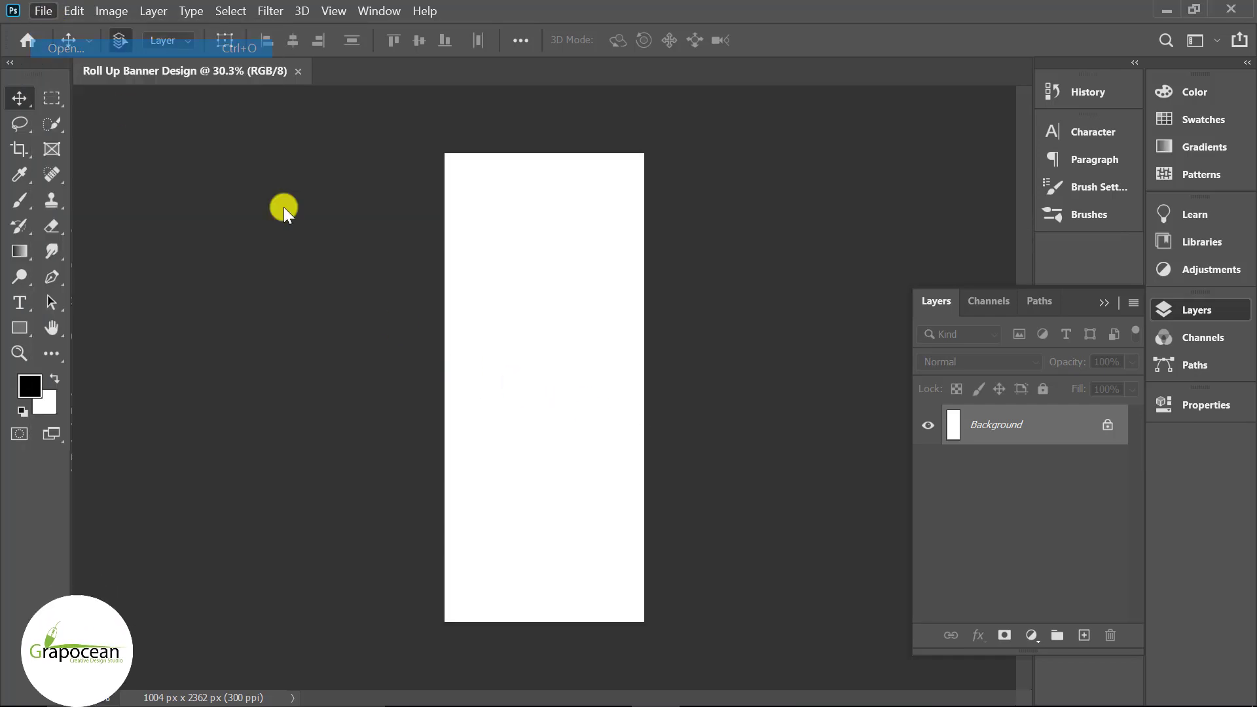
click(85, 144)
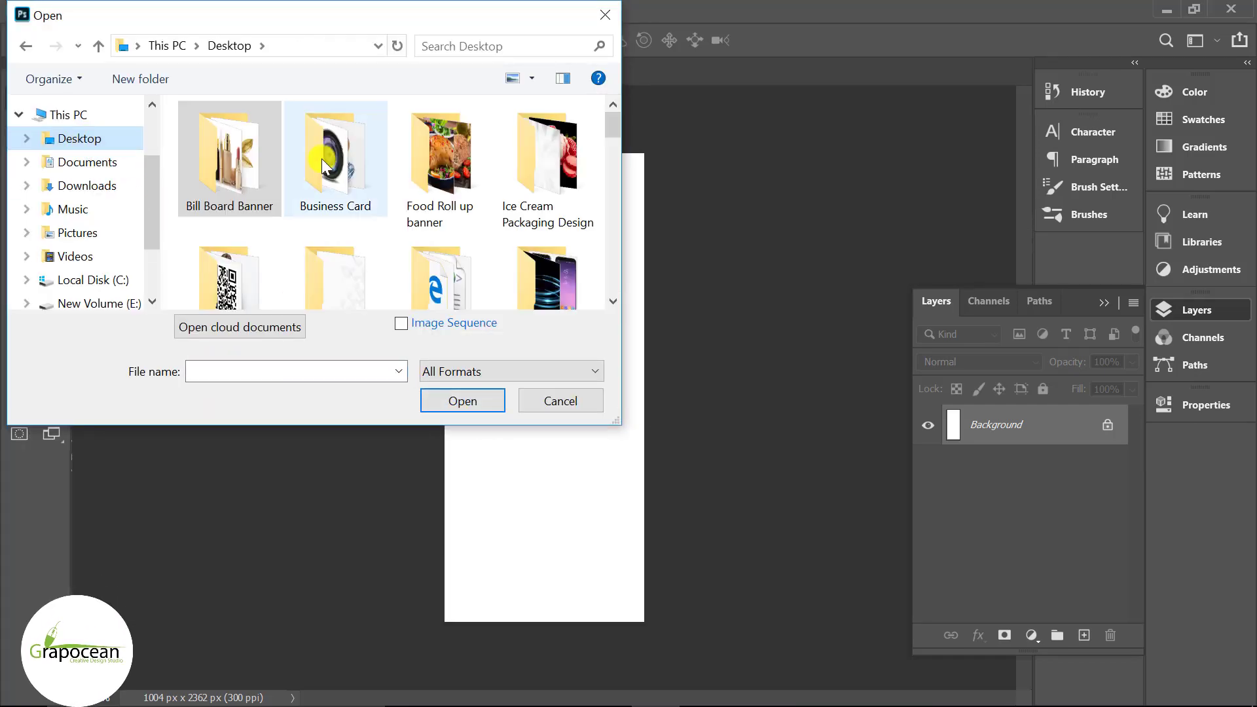
double_click(428, 163)
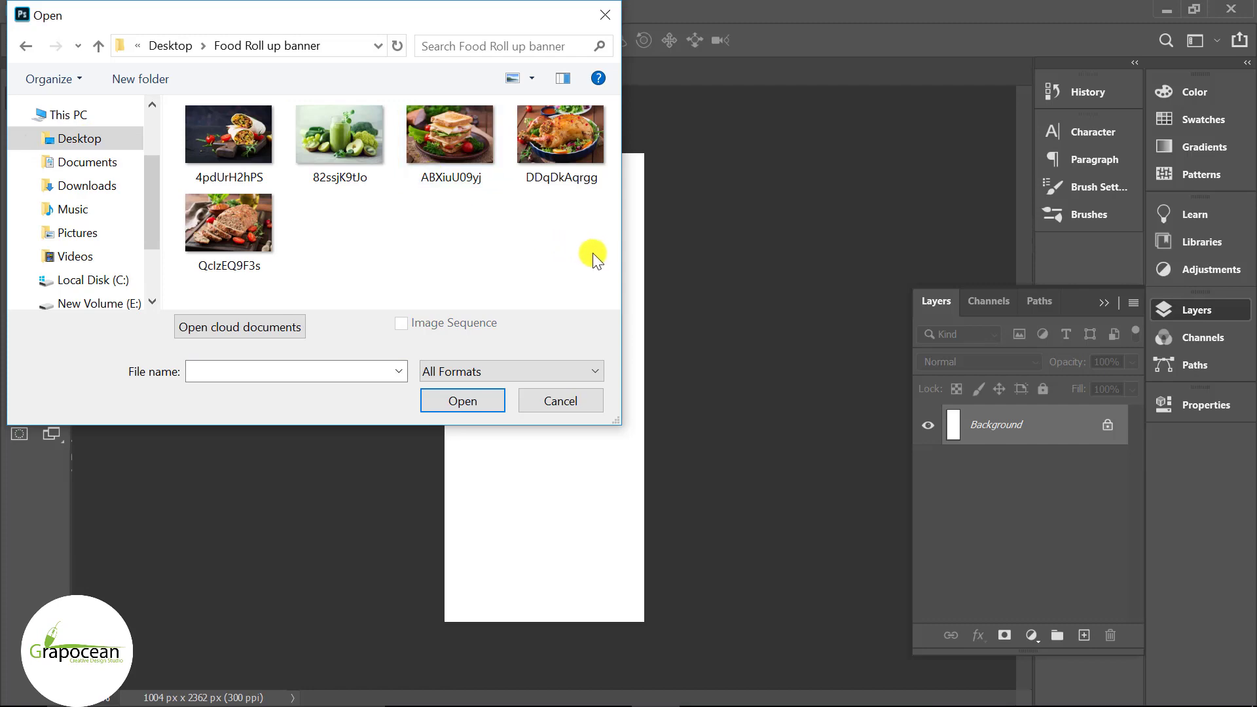
drag(589, 252, 187, 108)
click(478, 401)
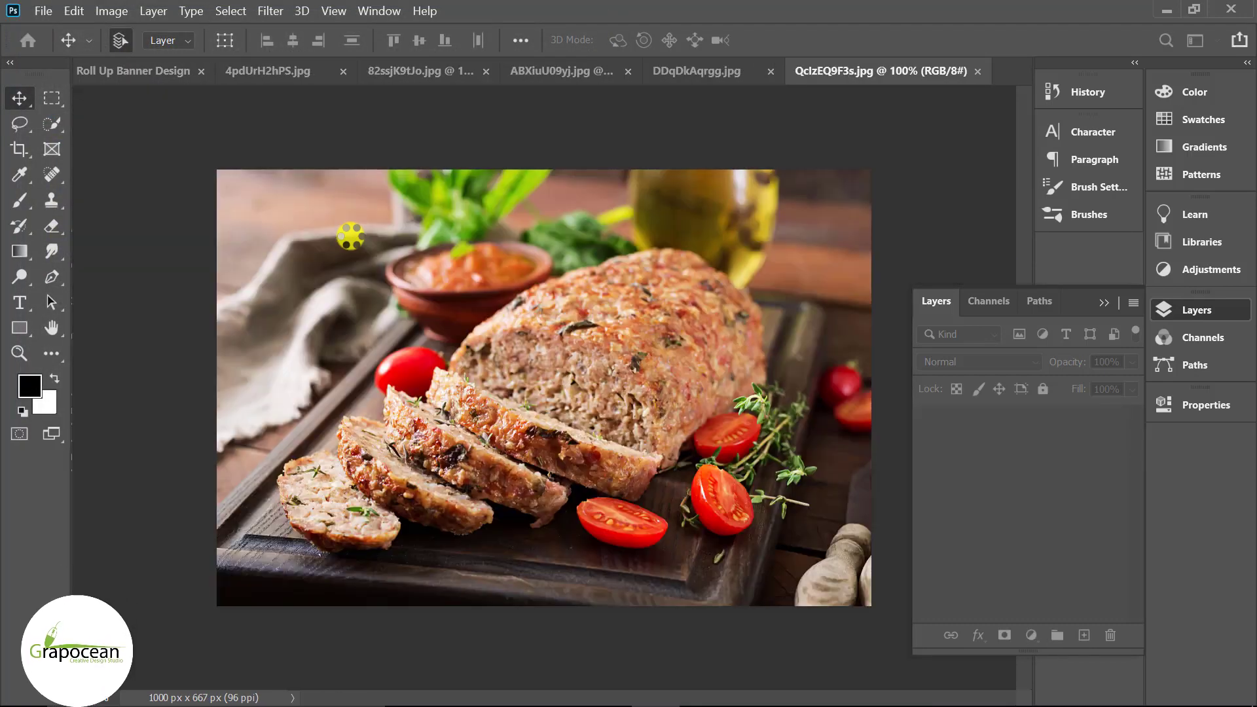
- Copy the roast chicken photo into the banner and enlarge it to about 124% near the top
click(689, 68)
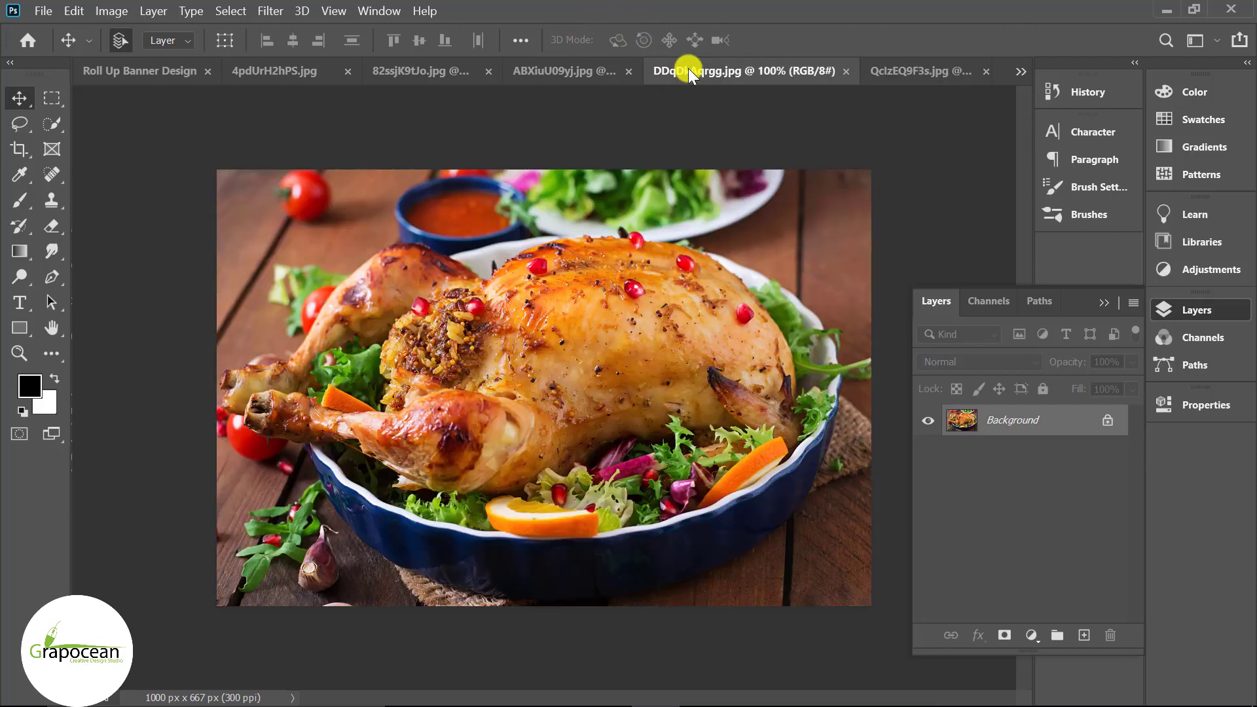
click(1108, 420)
mouse_move(678, 269)
mouse_down()
mouse_move(528, 348)
mouse_move(611, 331)
mouse_move(721, 334)
mouse_move(700, 318)
mouse_up()
key(ctrl+t)
drag(595, 298, 568, 300)
click(939, 41)
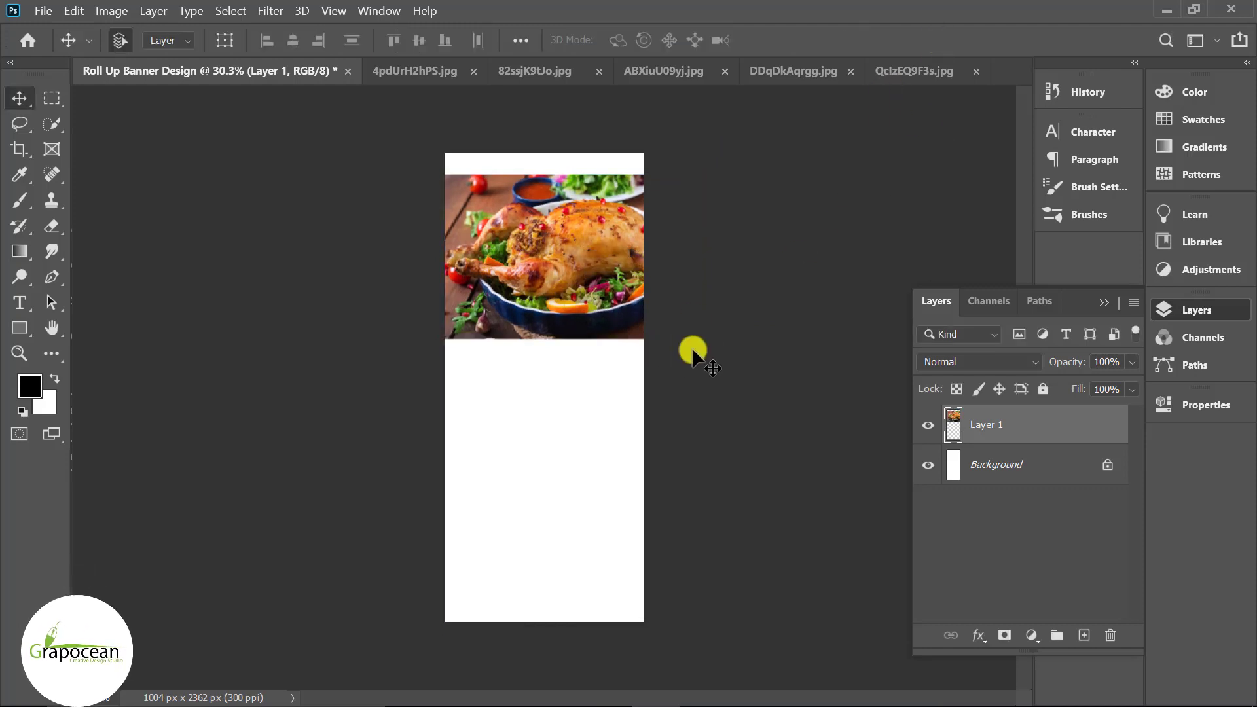
- Draw a wide black rectangle with no outline on a new layer above Background
click(1030, 488)
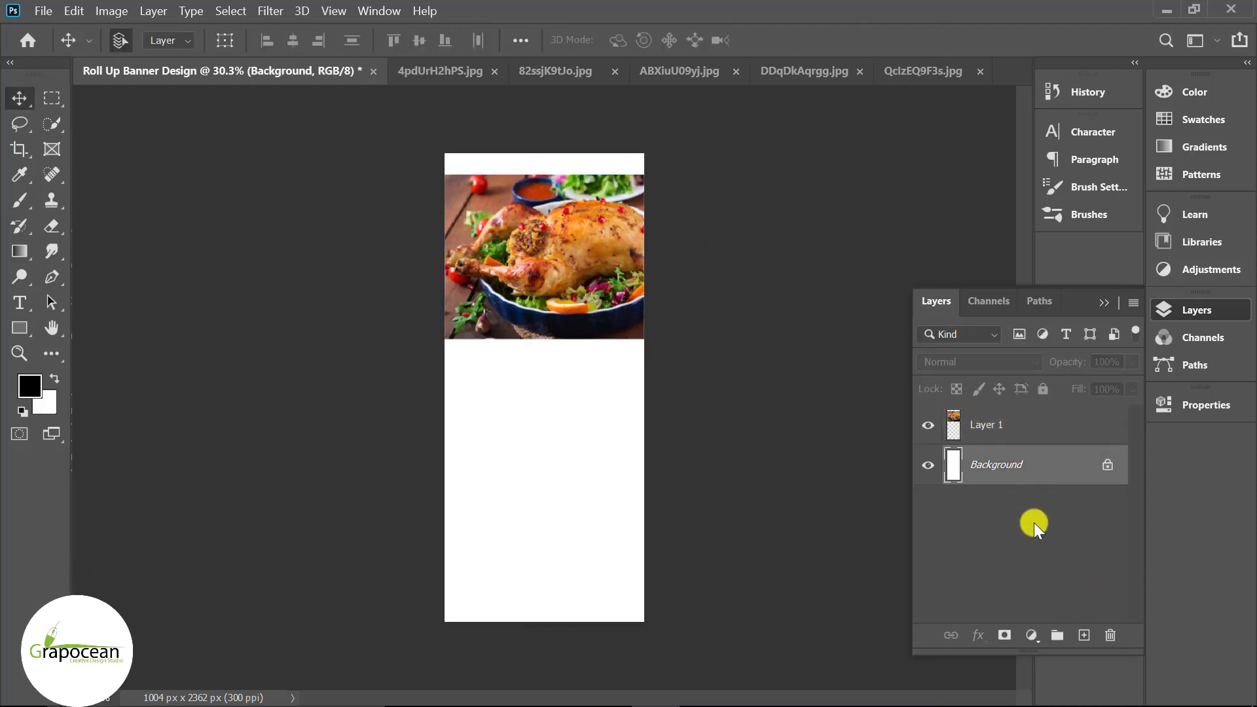
click(1083, 635)
click(14, 328)
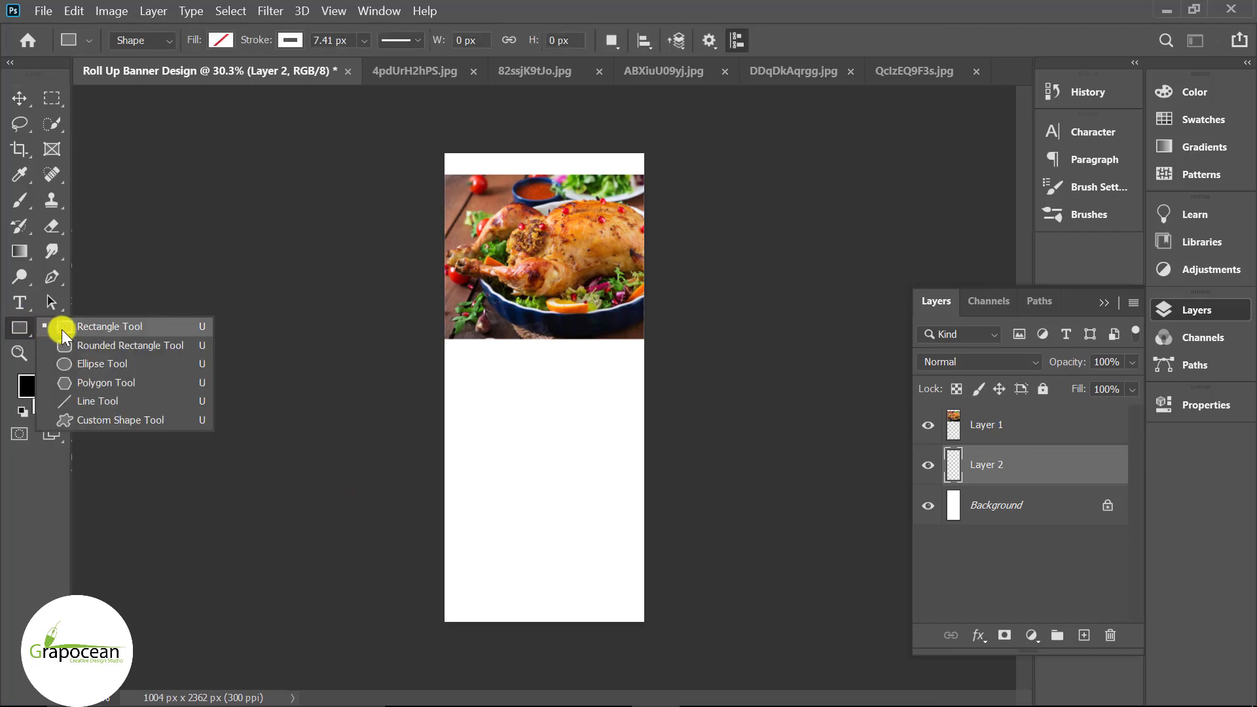
click(79, 324)
drag(414, 383, 703, 488)
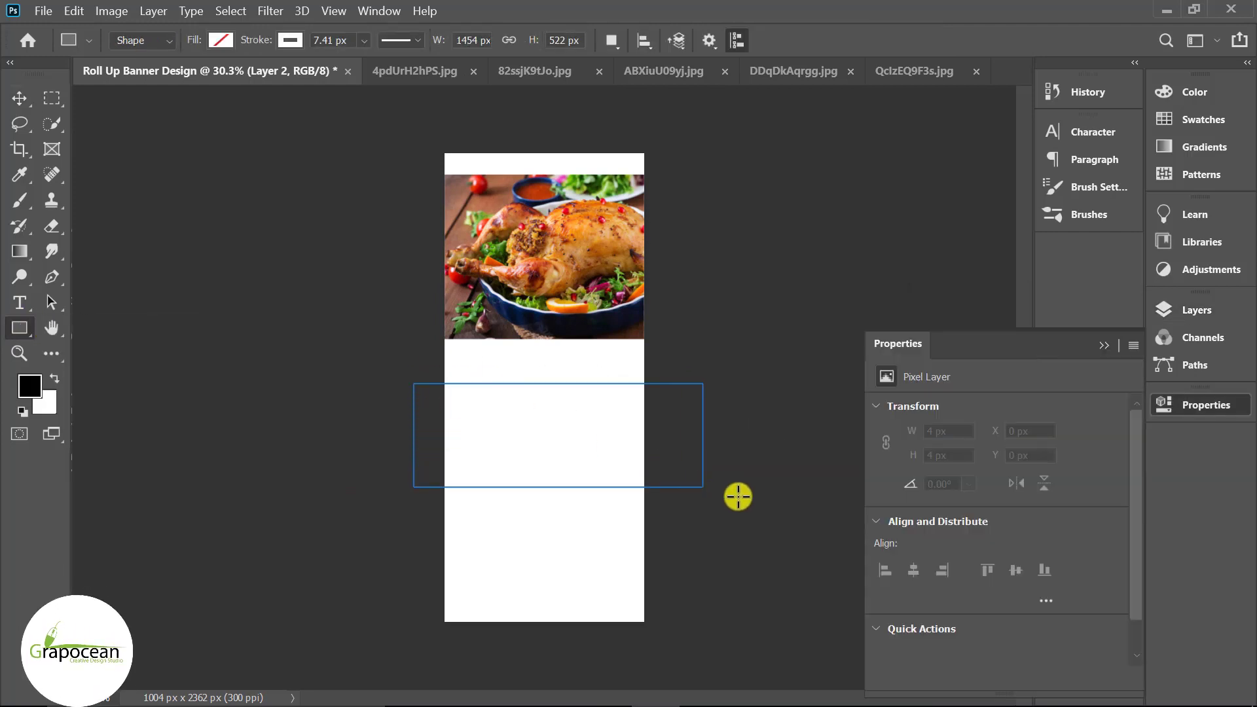
click(291, 41)
click(174, 78)
click(218, 42)
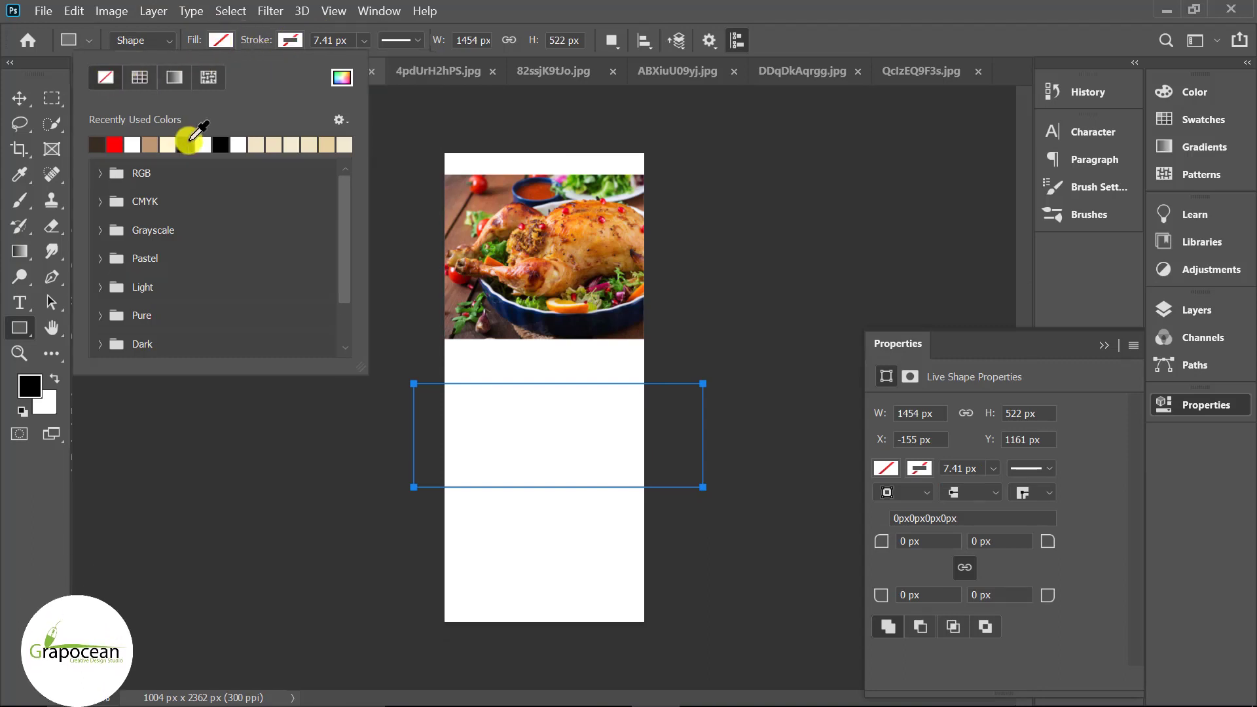
click(186, 144)
- Move the black rectangle to the banner top and stack Rectangle 1 above the chicken layer
click(19, 98)
drag(585, 464, 547, 262)
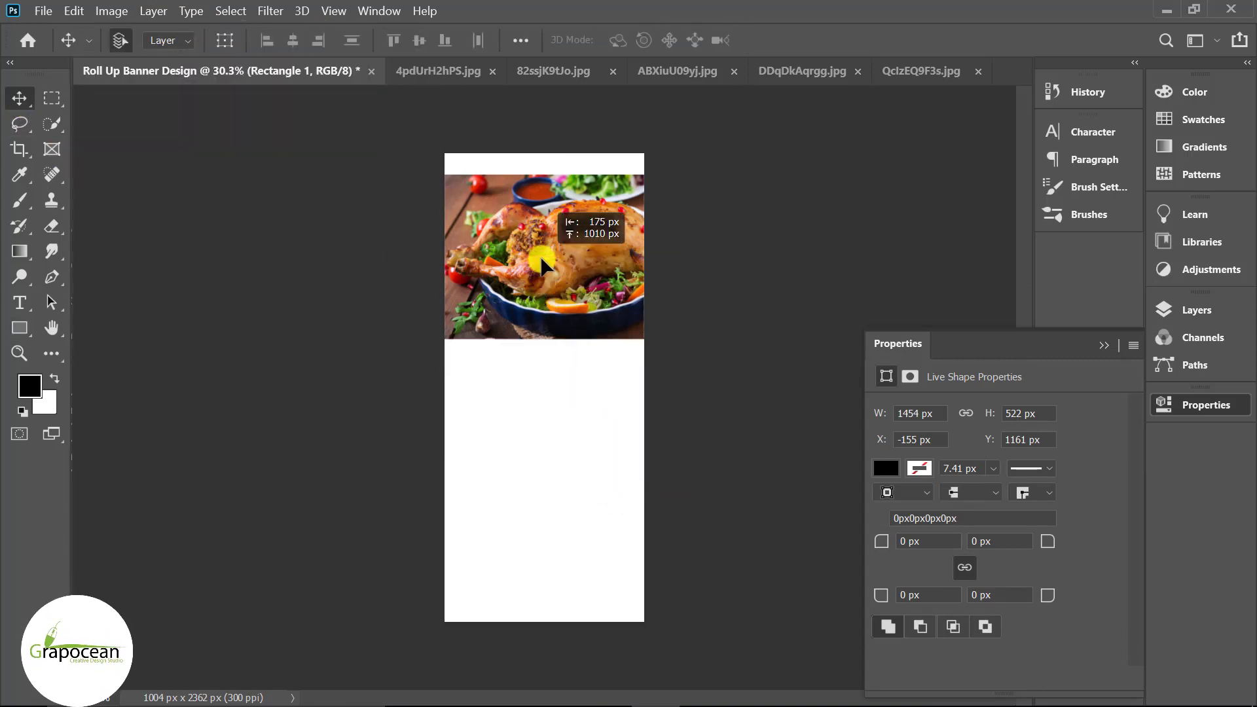
click(1105, 345)
click(1188, 311)
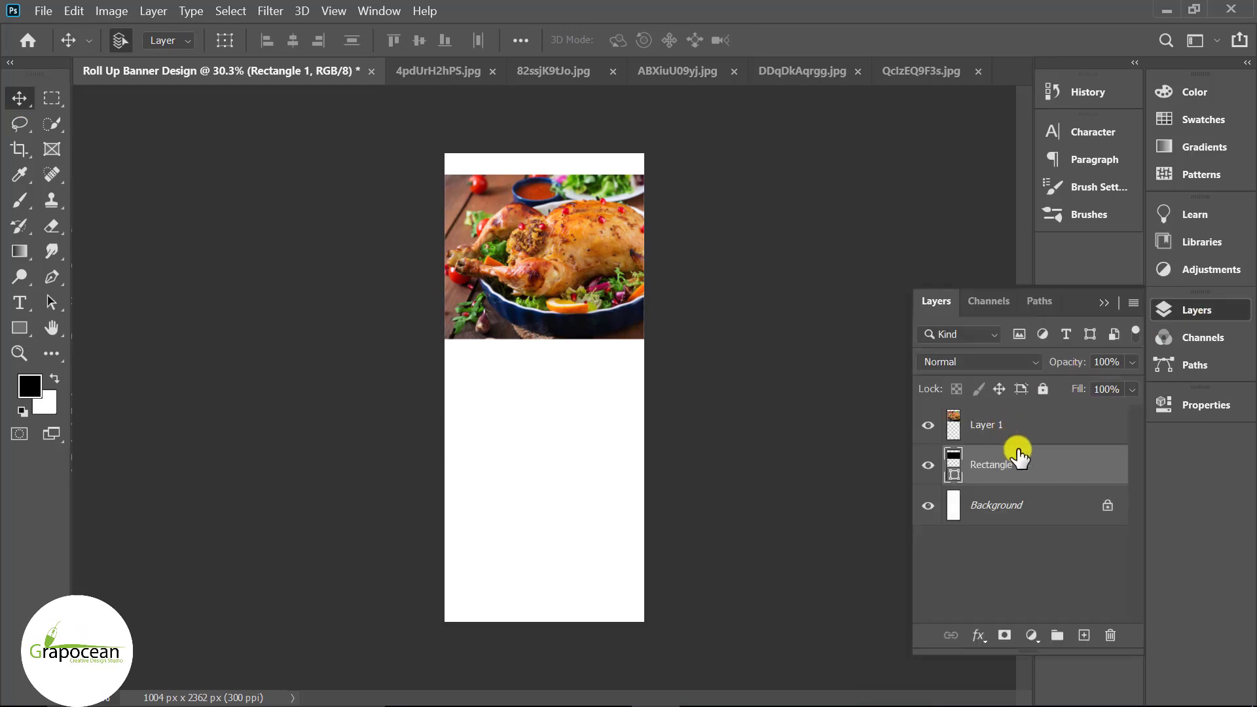
drag(1016, 457, 1044, 410)
- Rotate Rectangle 1 about 35° and stretch it into a diagonal band over the upper banner
key(ctrl+t)
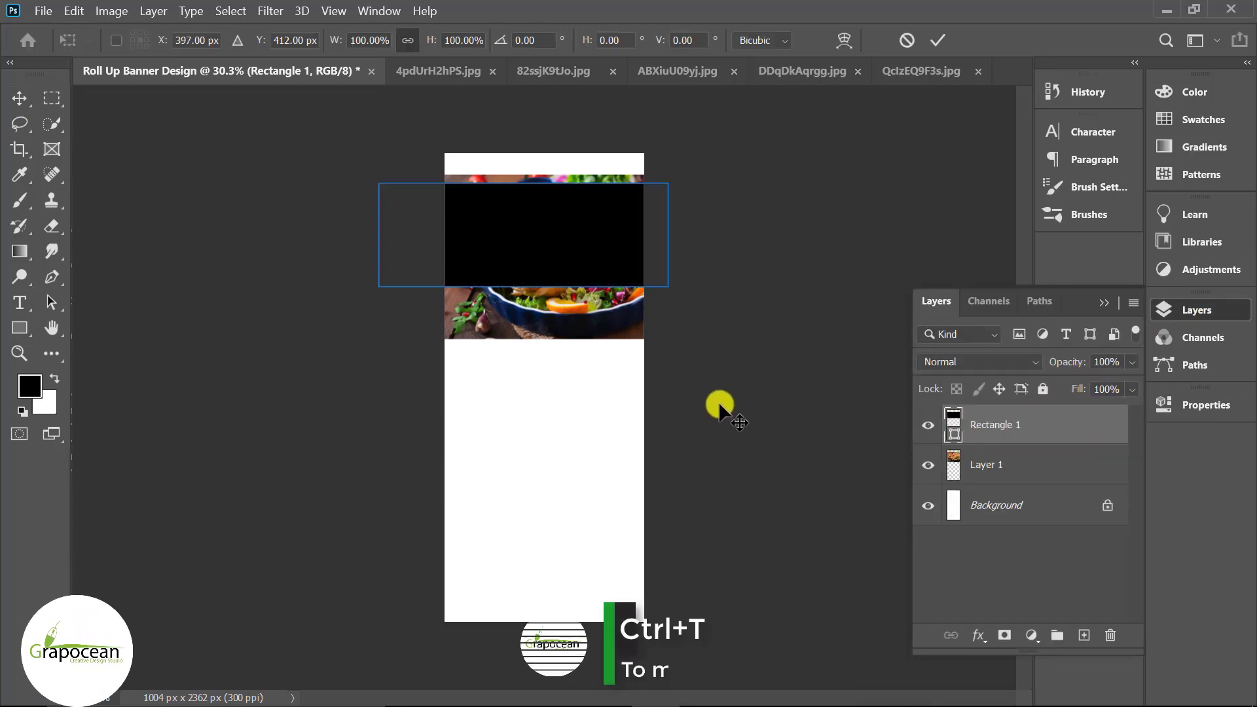
drag(772, 385, 654, 465)
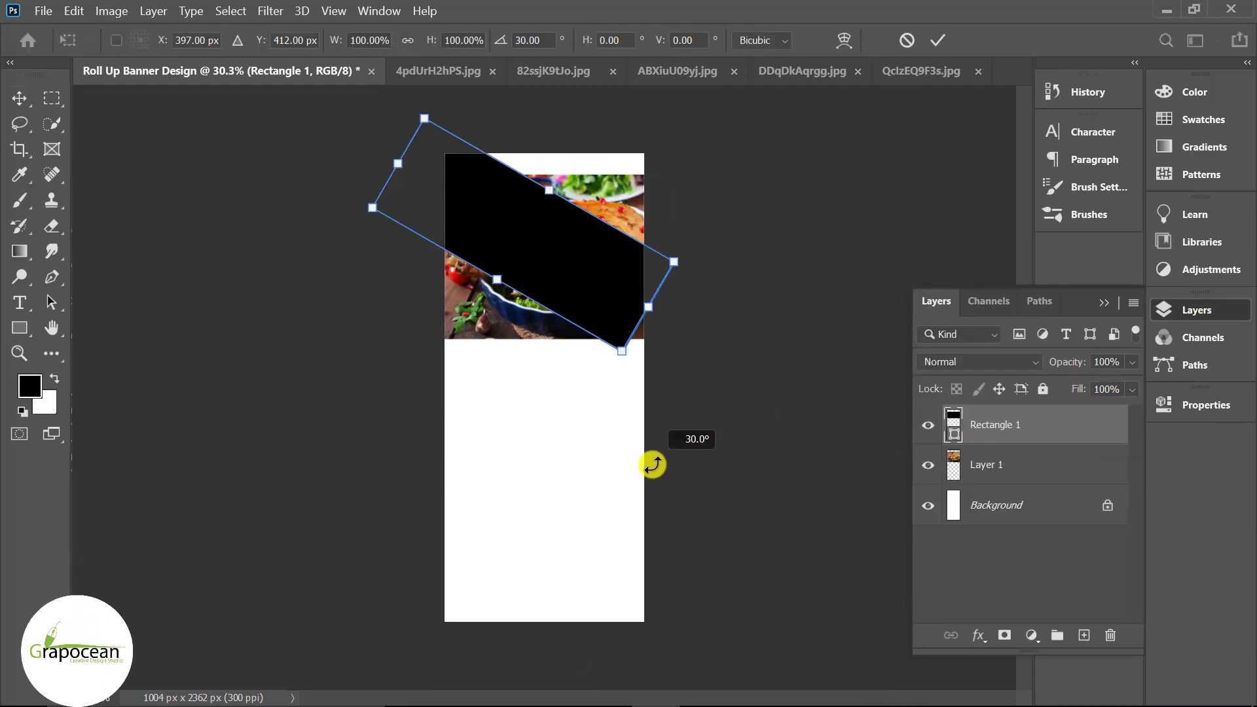
drag(556, 191, 571, 167)
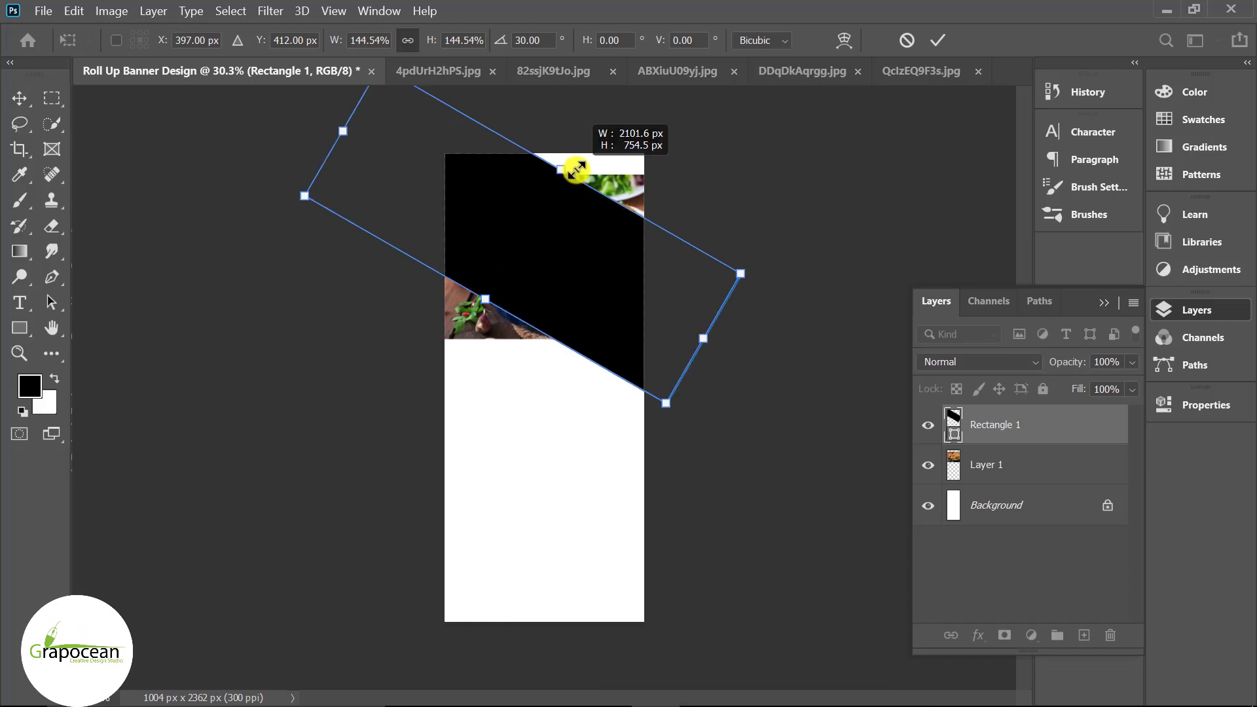
mouse_move(571, 249)
mouse_down()
mouse_move(555, 237)
mouse_move(595, 268)
mouse_up()
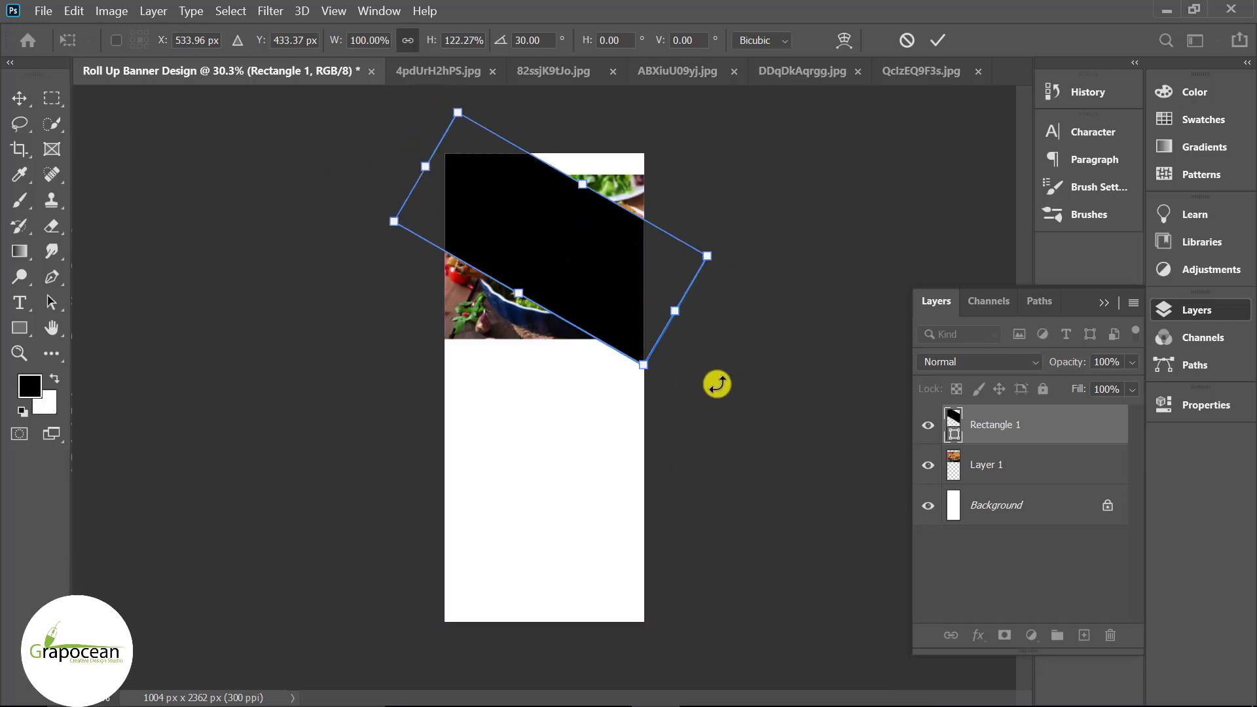
mouse_move(717, 385)
mouse_down()
mouse_move(680, 432)
mouse_move(691, 432)
mouse_up()
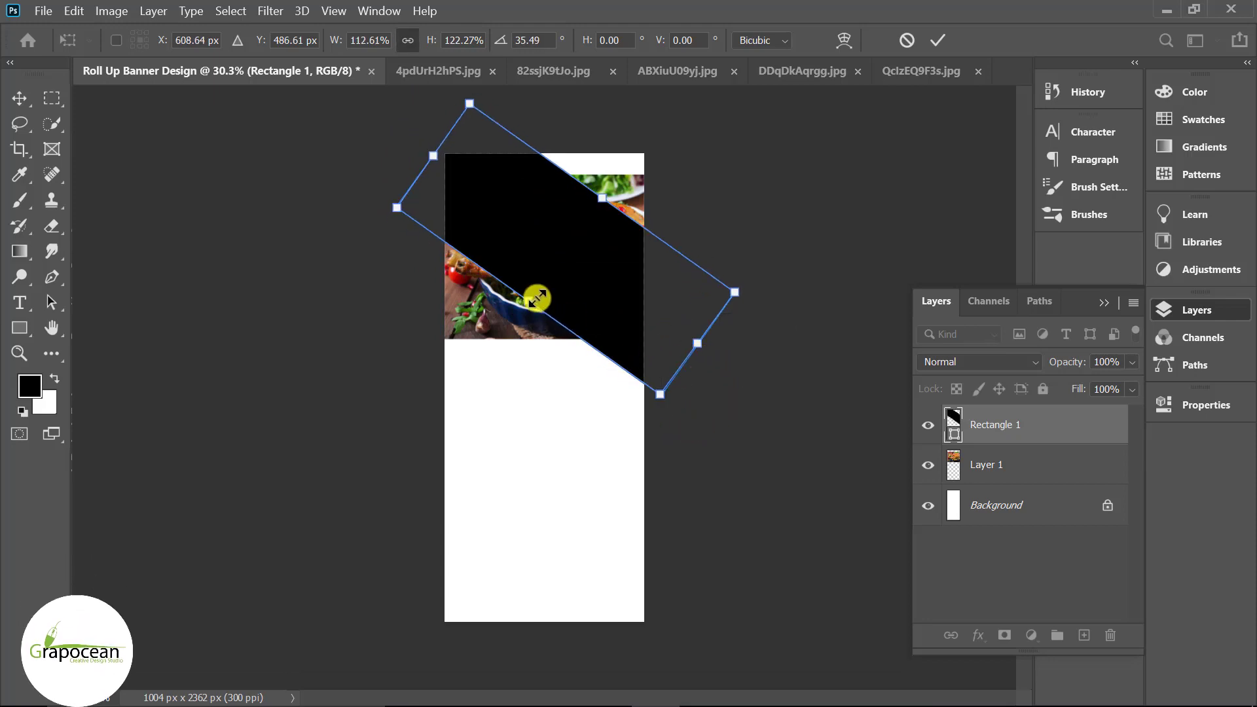
drag(516, 290, 503, 335)
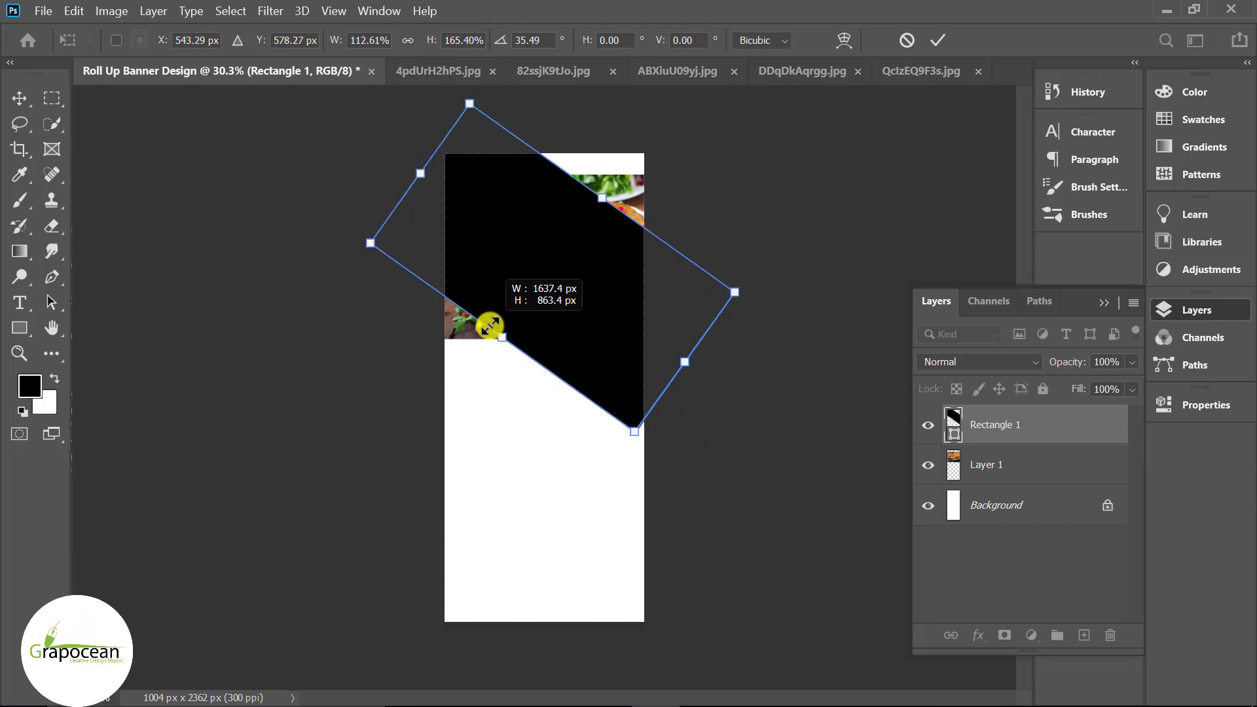
mouse_move(601, 198)
mouse_down()
mouse_move(587, 220)
mouse_move(629, 197)
mouse_up()
click(938, 40)
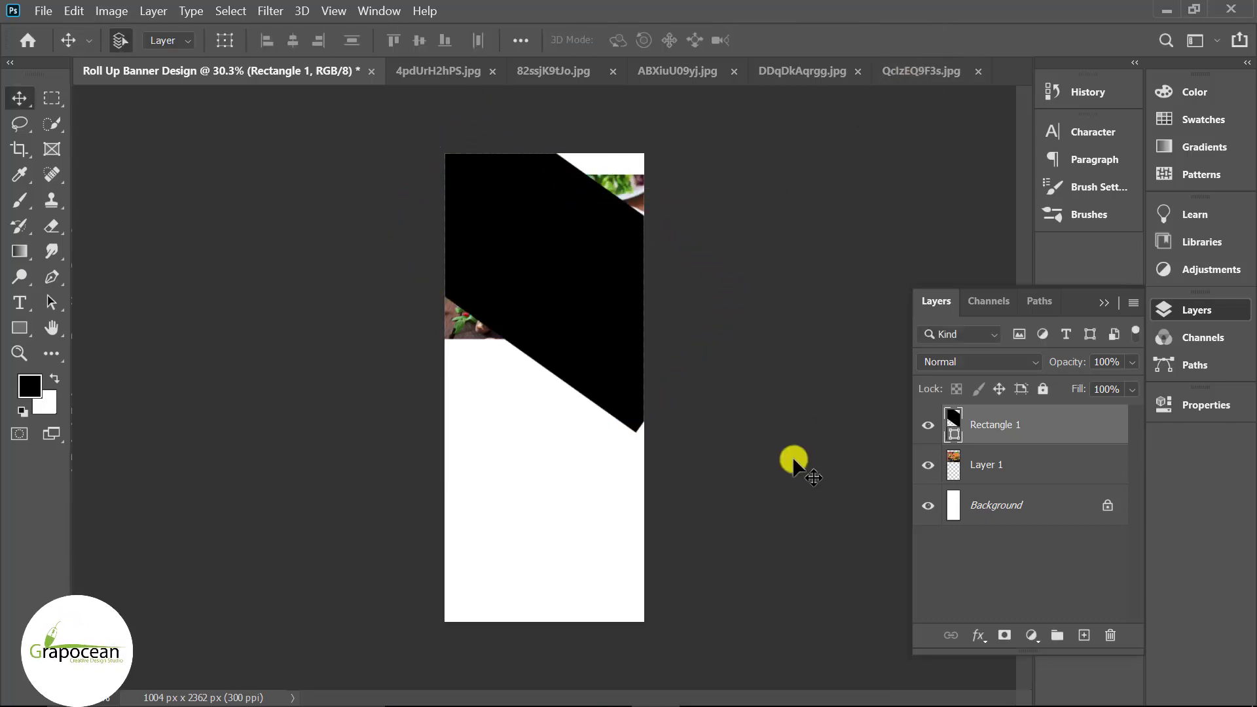
- Move the chicken layer above Rectangle 1 and clip it to the rectangle
drag(1034, 458, 1054, 413)
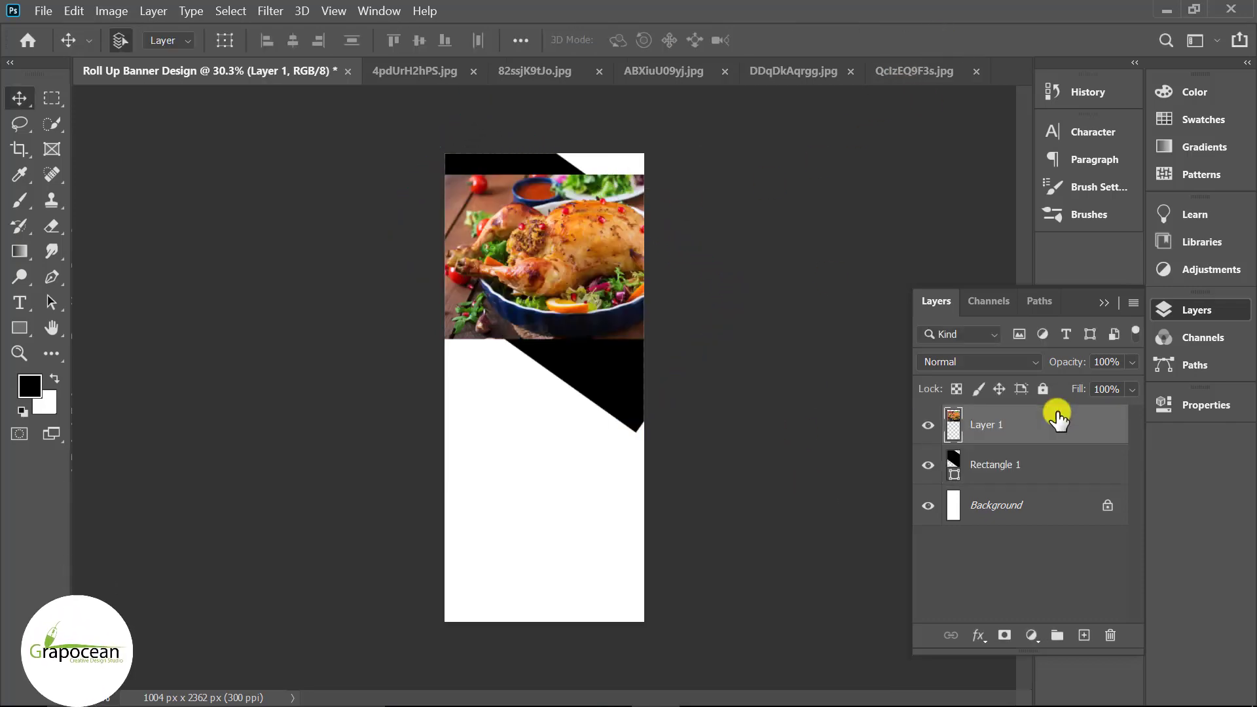
right_click(1002, 410)
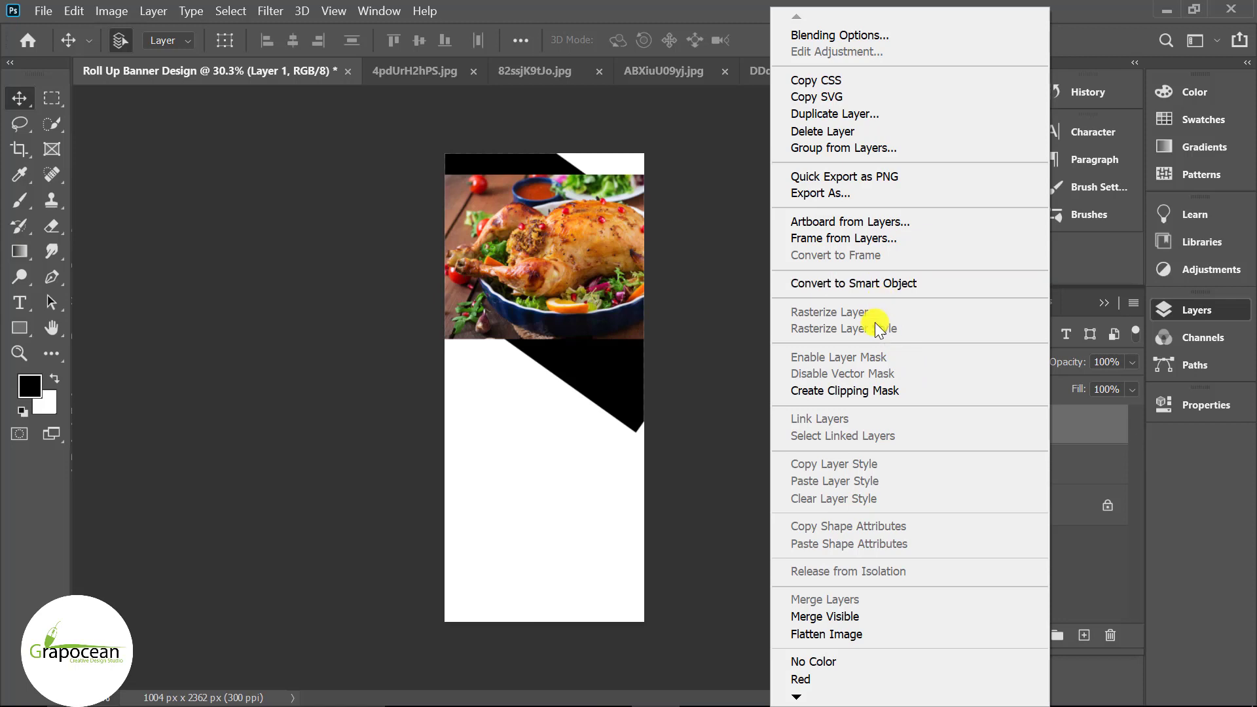
click(871, 393)
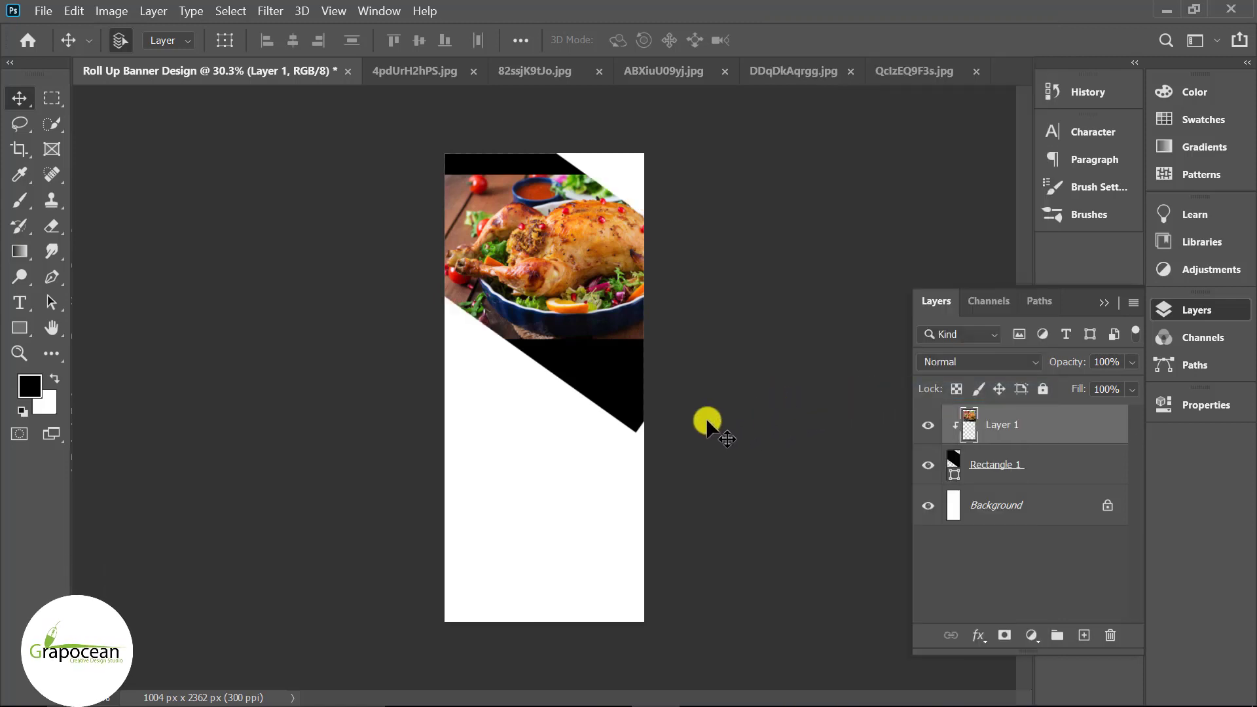
- Scale the clipped chicken photo to about 131% and reposition it to fill the band
key(ctrl+t)
drag(689, 337, 626, 507)
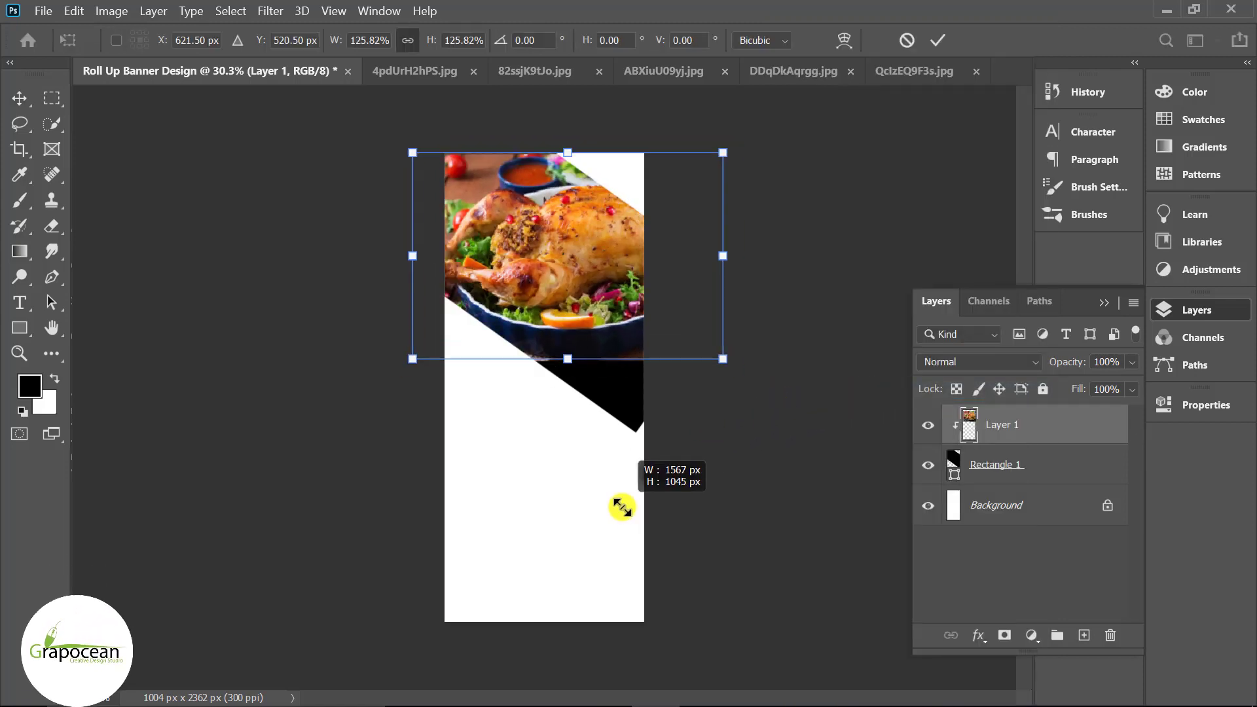
mouse_move(604, 337)
mouse_down()
mouse_move(552, 282)
mouse_move(570, 286)
mouse_up()
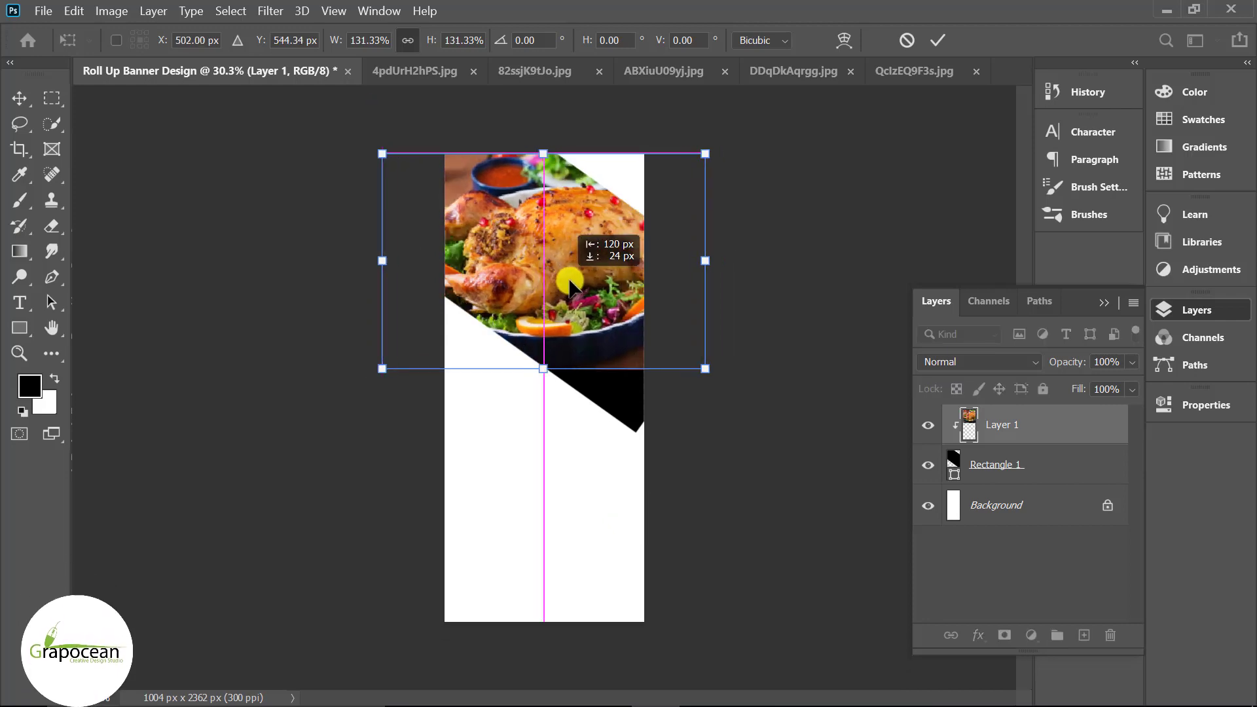
click(935, 34)
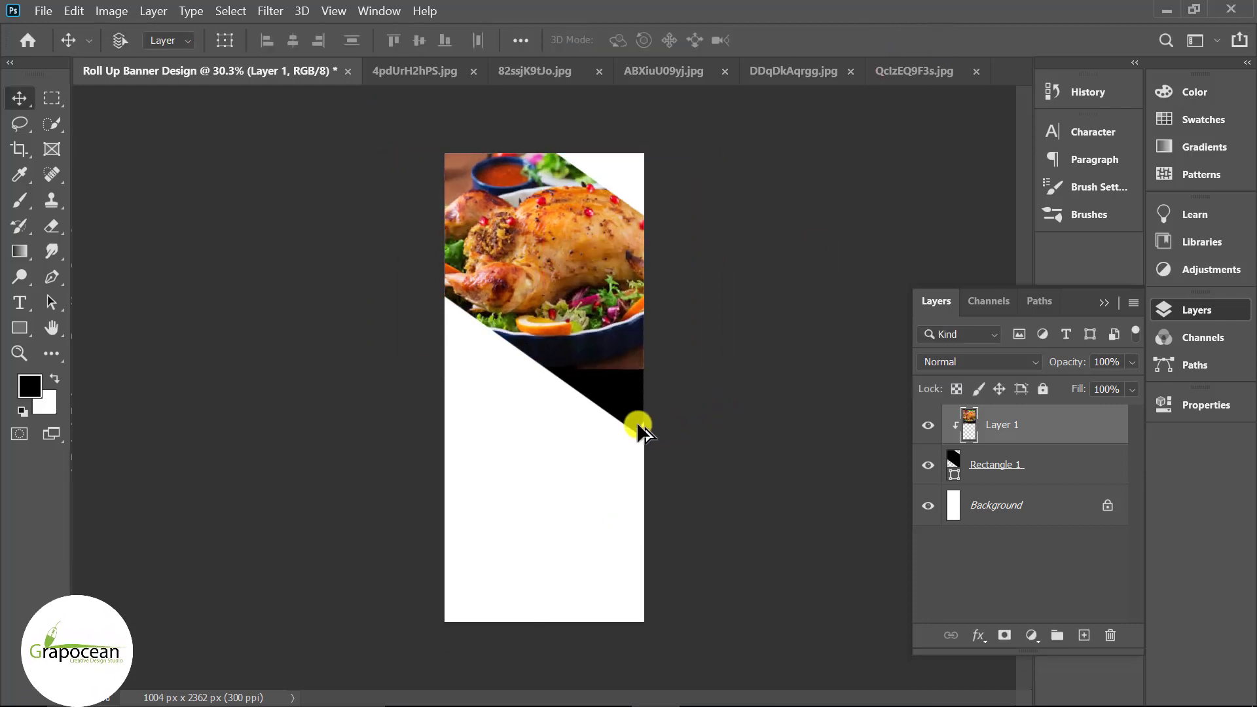
scroll(645, 440, up, 3)
scroll(733, 471, down, 5)
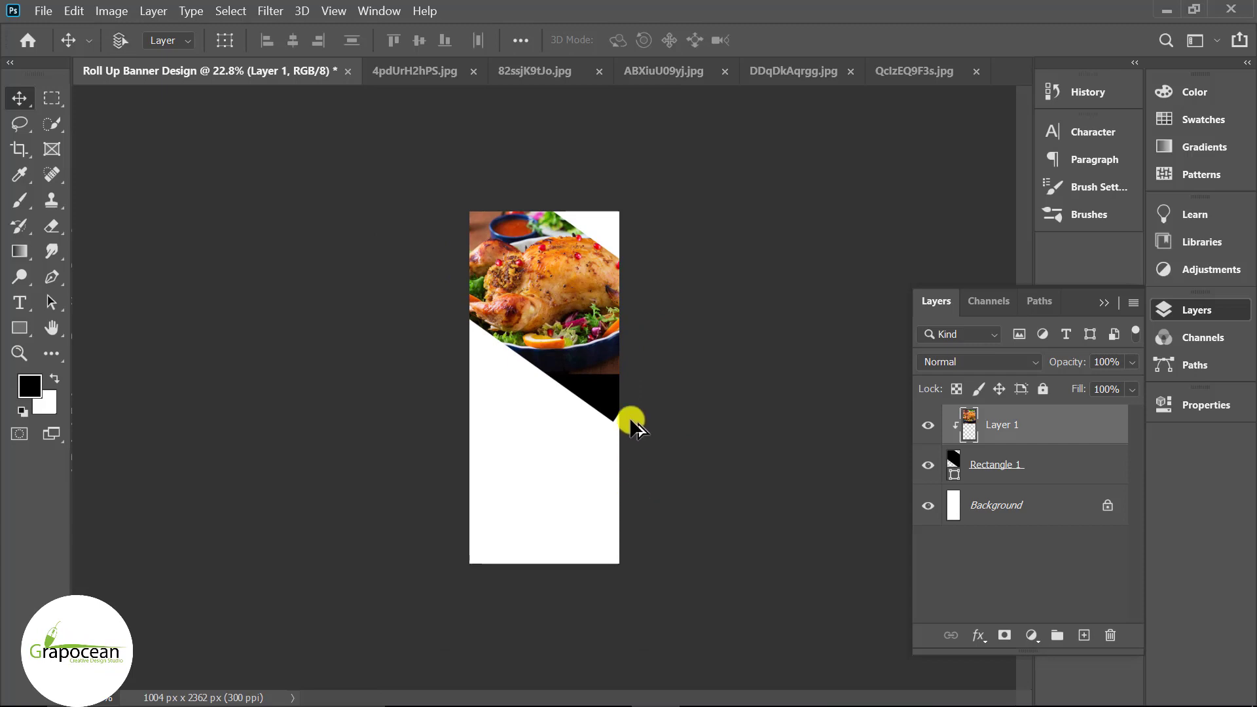
scroll(632, 426, up, 2)
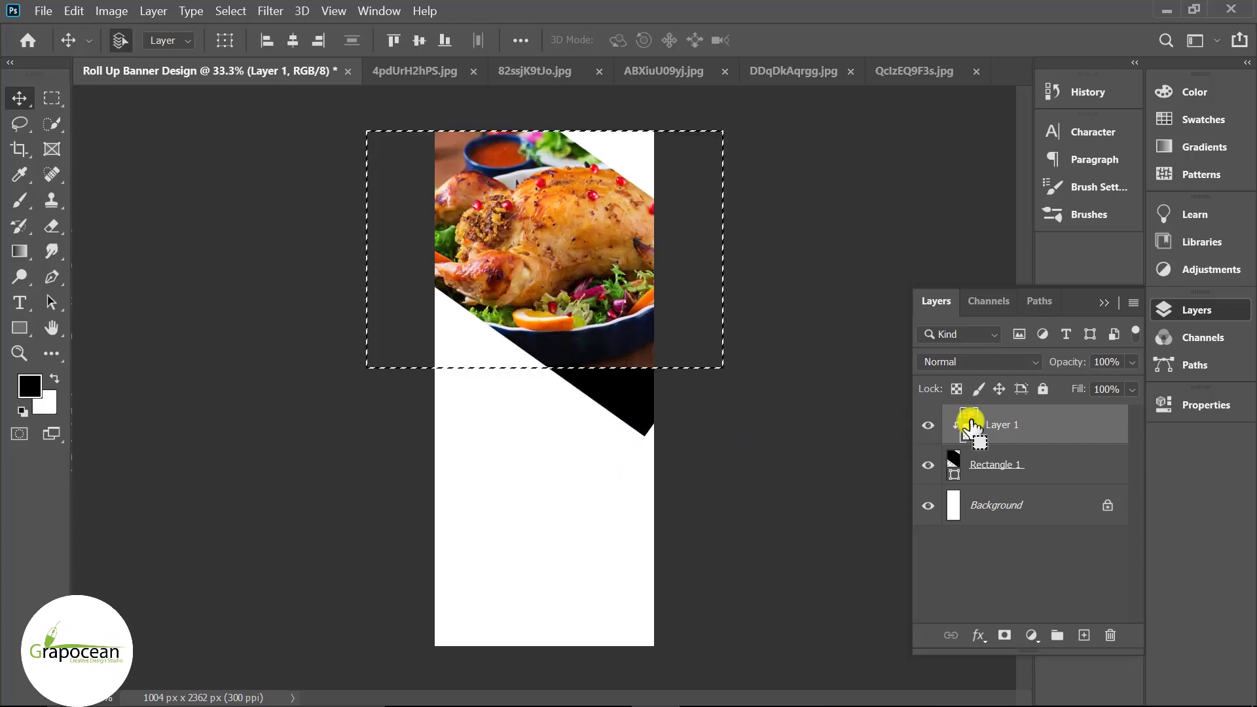
- Add a layer mask to Rectangle 1 limiting it to the chicken photo's outline, then deselect
click(982, 464)
right_click(20, 201)
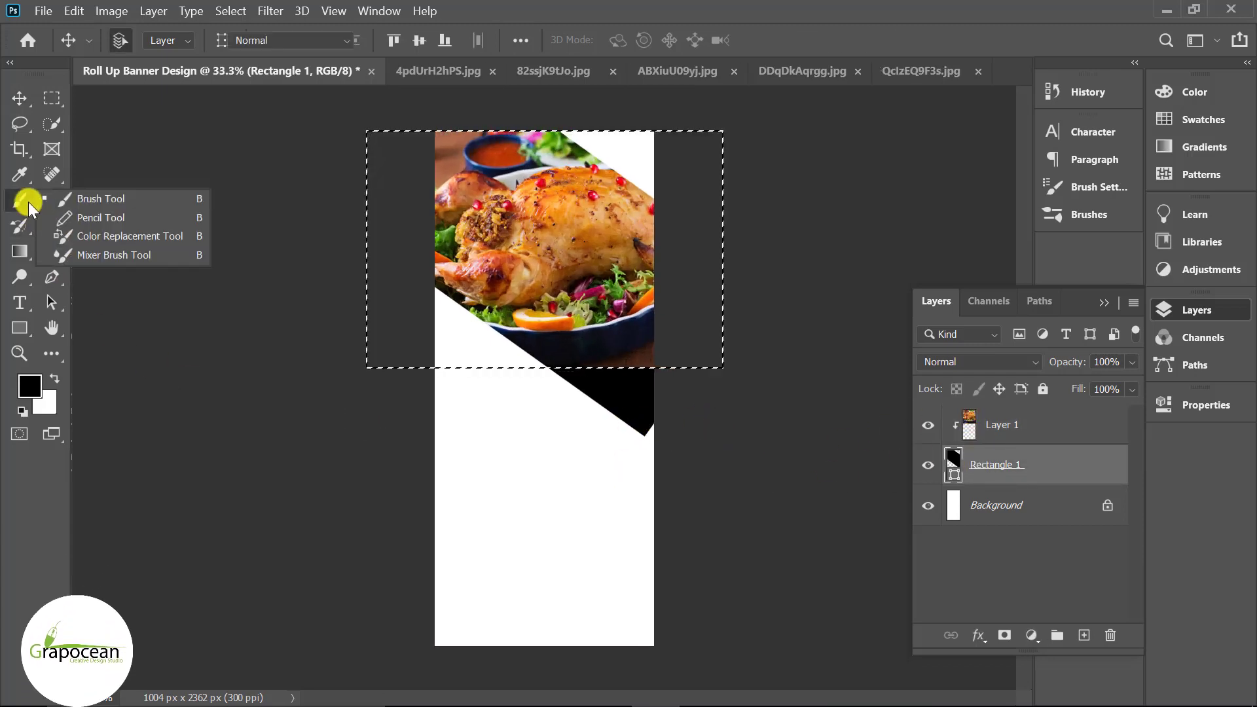
click(98, 196)
click(1007, 635)
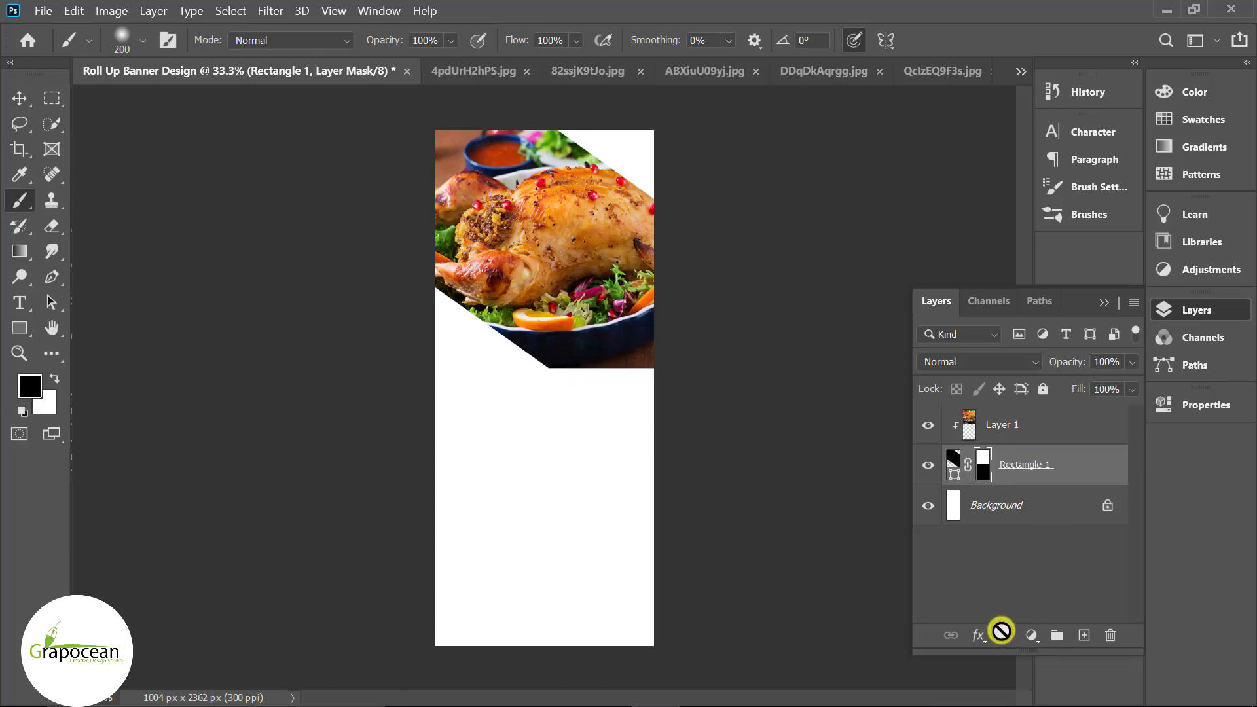
key(ctrl+minus)
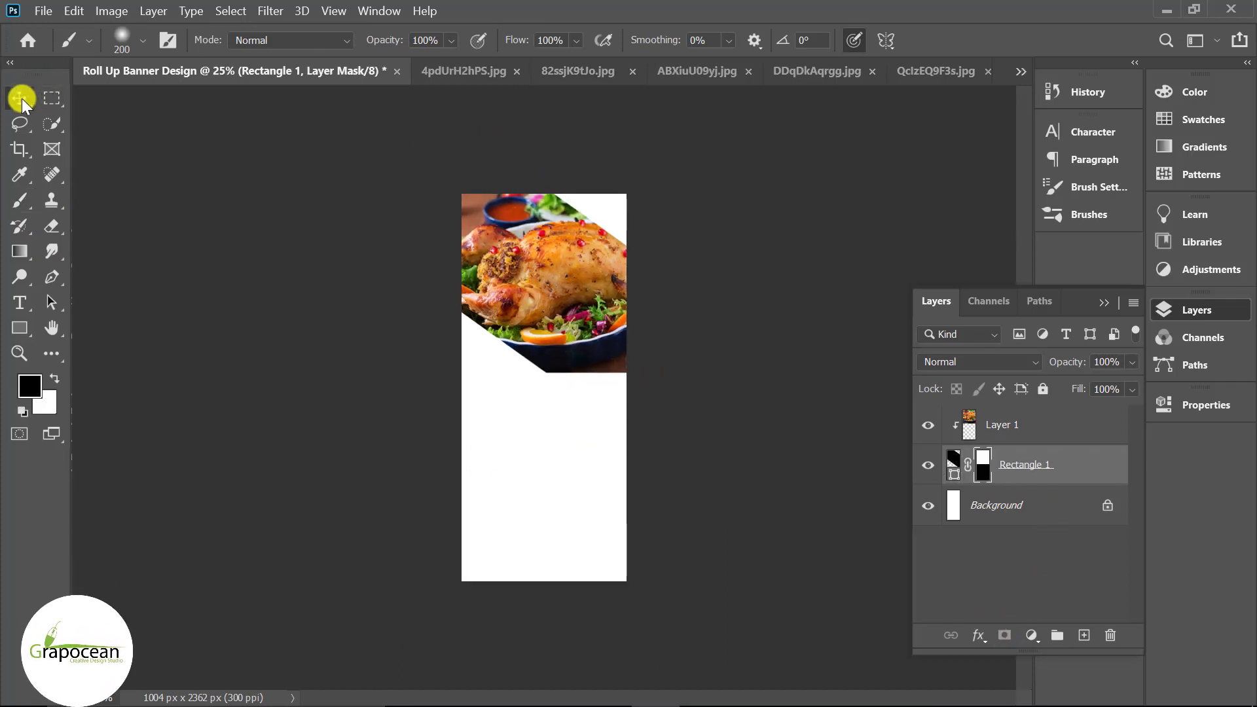
- Add an empty Layer 2 above the chicken photo layer
click(22, 101)
scroll(576, 519, down, 1)
click(1028, 433)
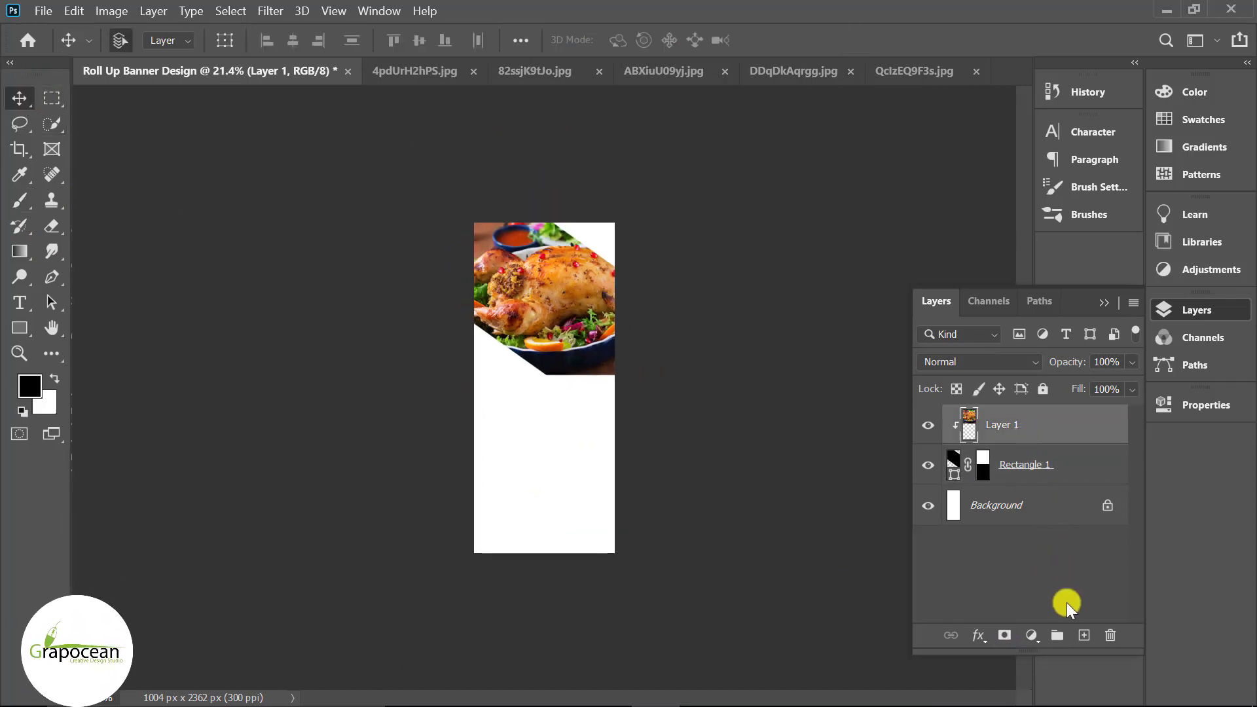
click(1083, 635)
right_click(20, 327)
- Draw a black 2511 × 325 px rectangle extending past both banner edges
click(98, 327)
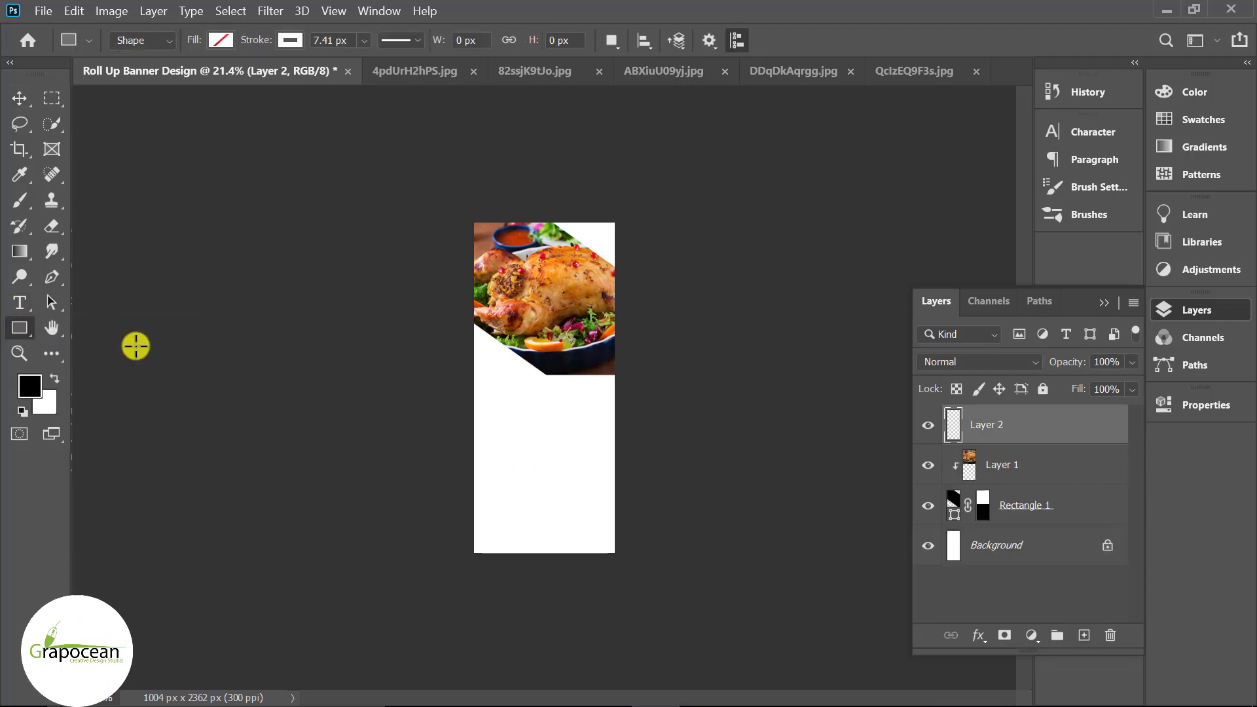
scroll(552, 529, up, 1)
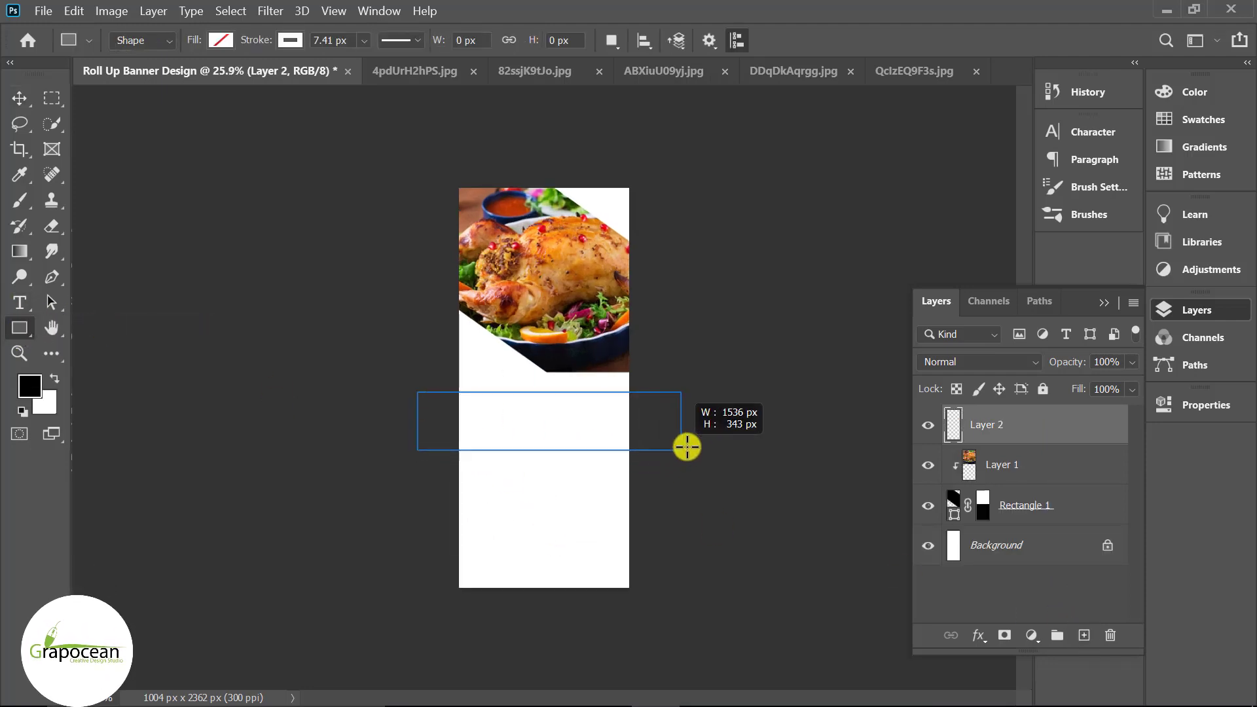
drag(687, 447, 746, 447)
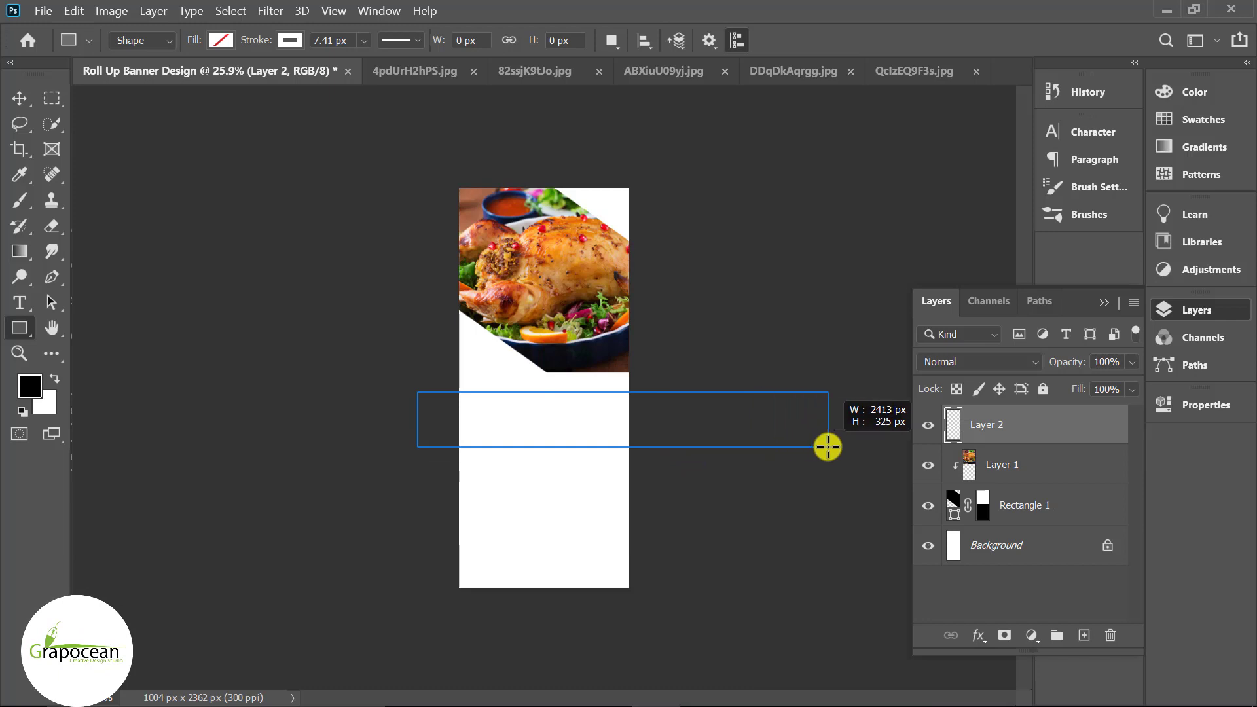
drag(844, 447, 846, 448)
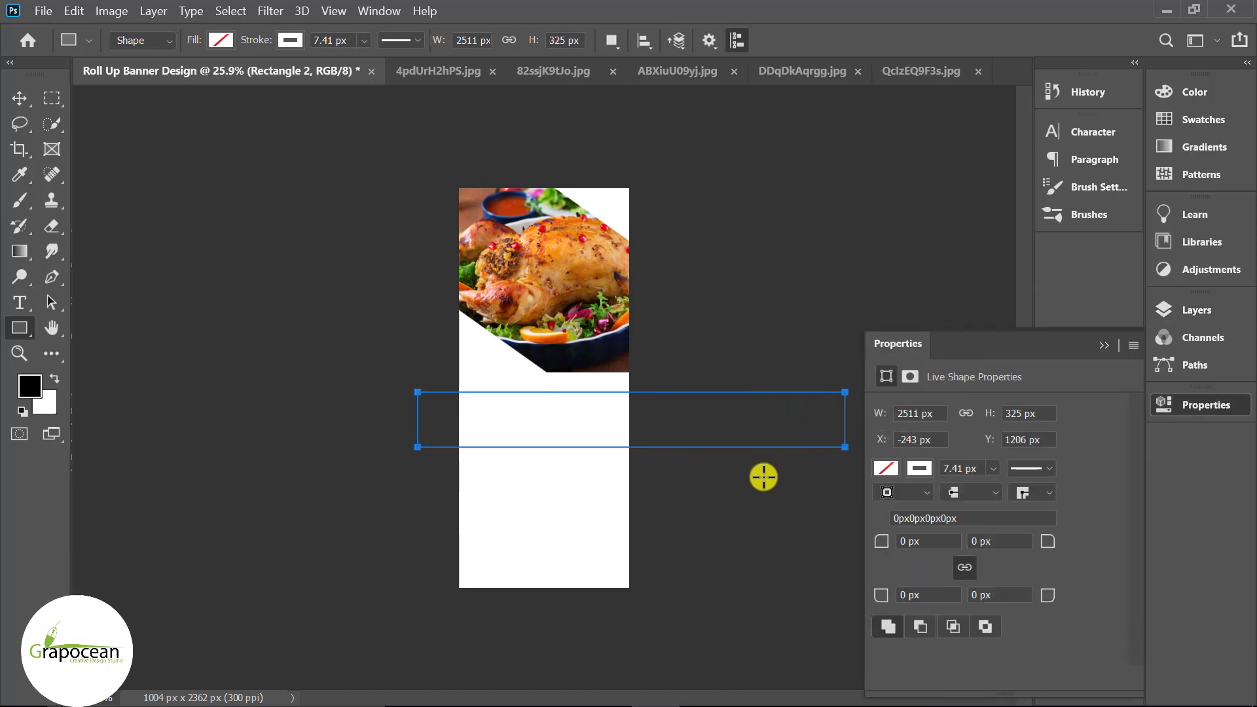
click(221, 38)
click(96, 144)
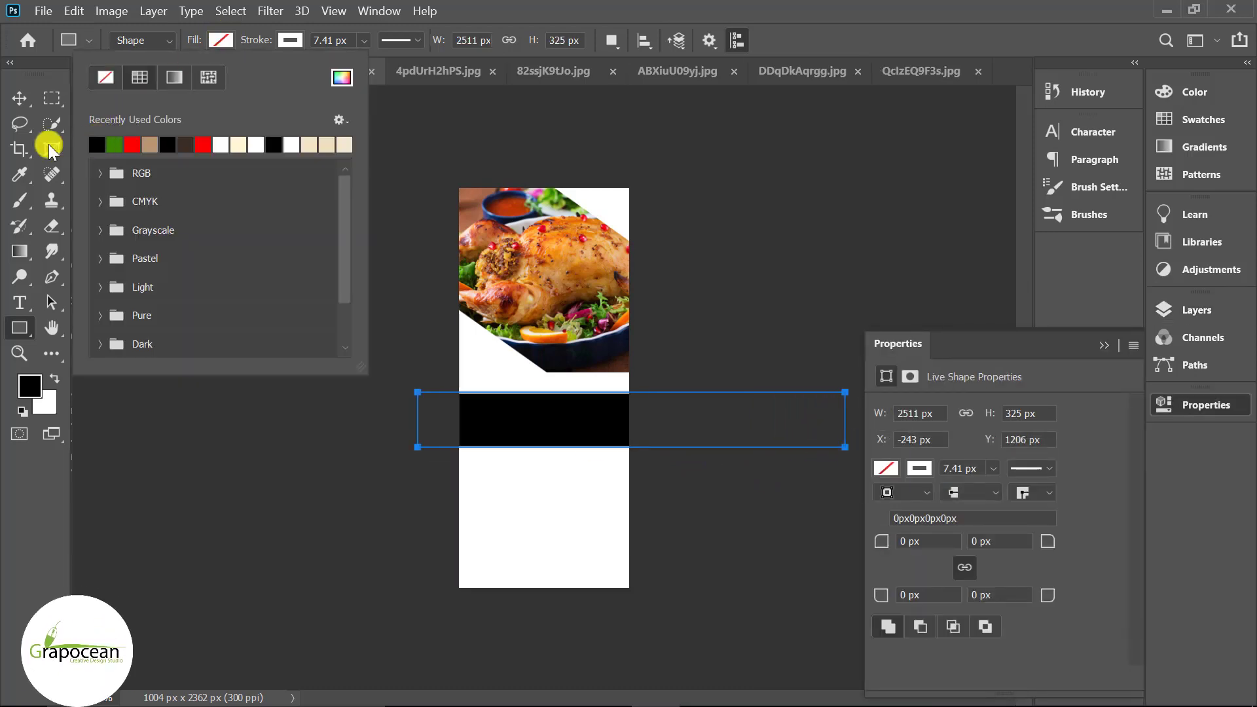
- Shift the black rectangle up-left and begin rotating it toward a 45° diagonal
click(19, 100)
drag(562, 423, 540, 403)
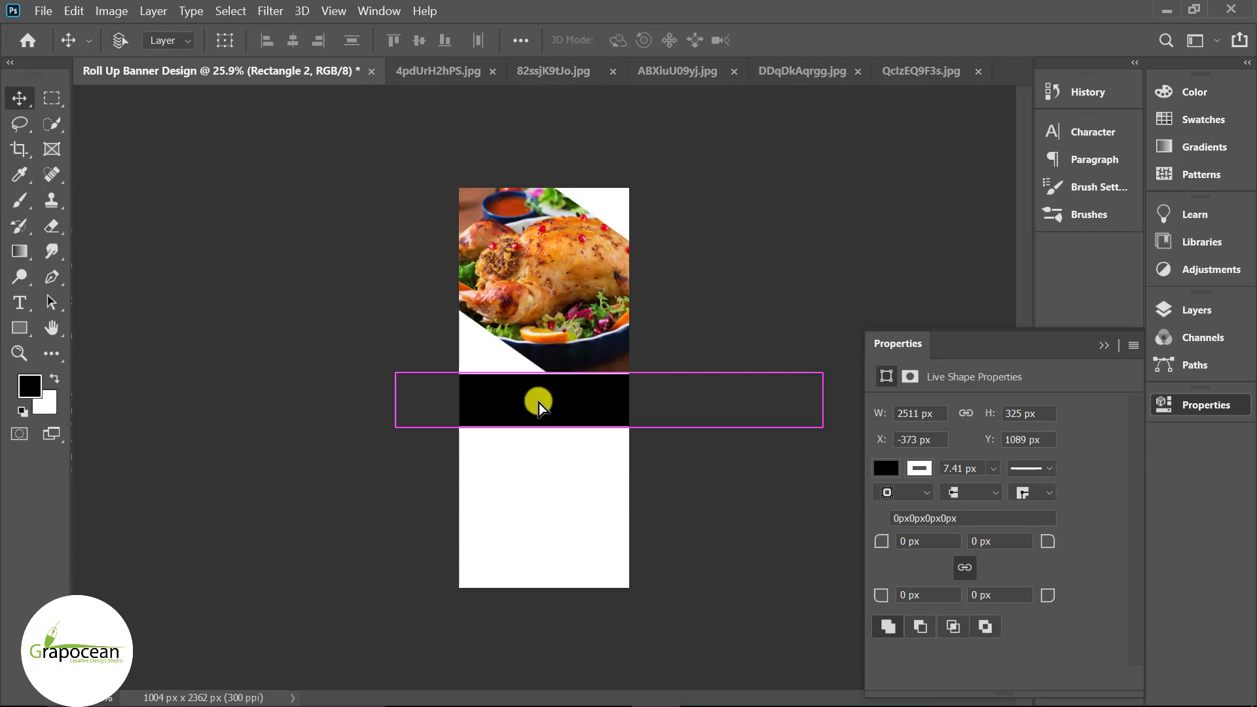
key(ctrl+t)
mouse_move(839, 469)
mouse_down()
mouse_move(724, 598)
mouse_move(774, 583)
mouse_up()
- Apply the band's rotation, move it lower, then re-rotate and shift it down-left
scroll(622, 399, up, 1)
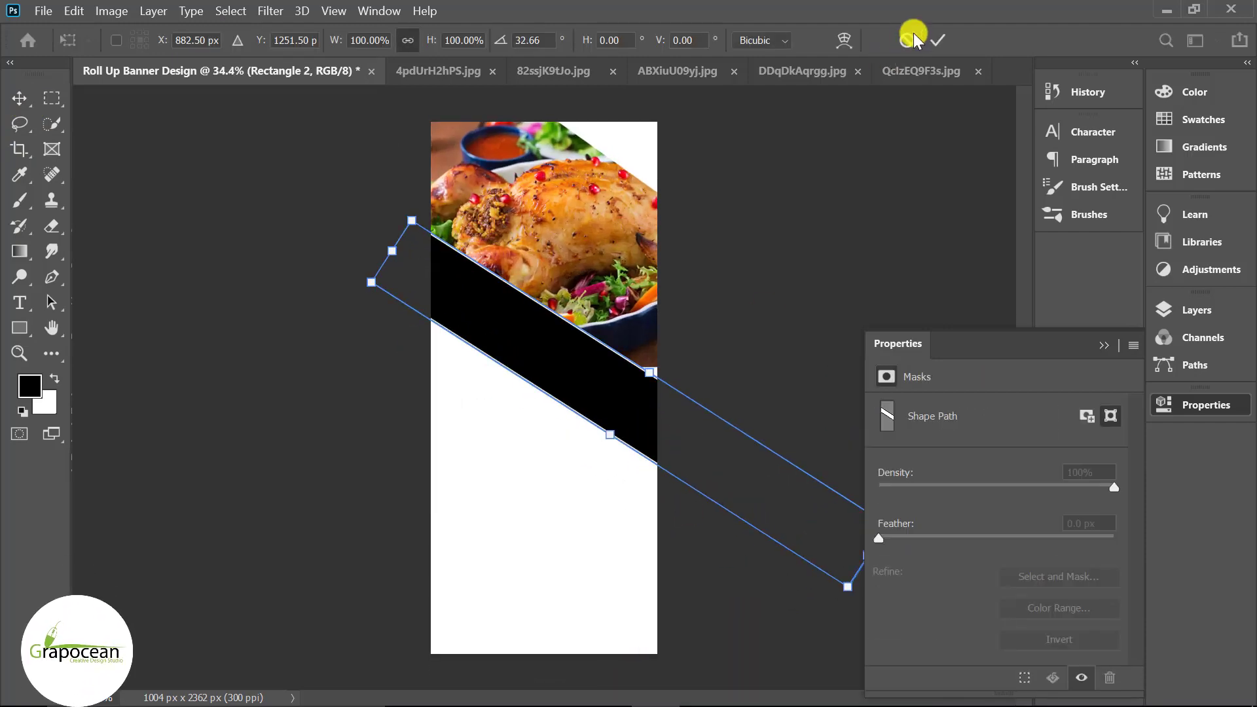
click(937, 41)
drag(640, 426, 585, 452)
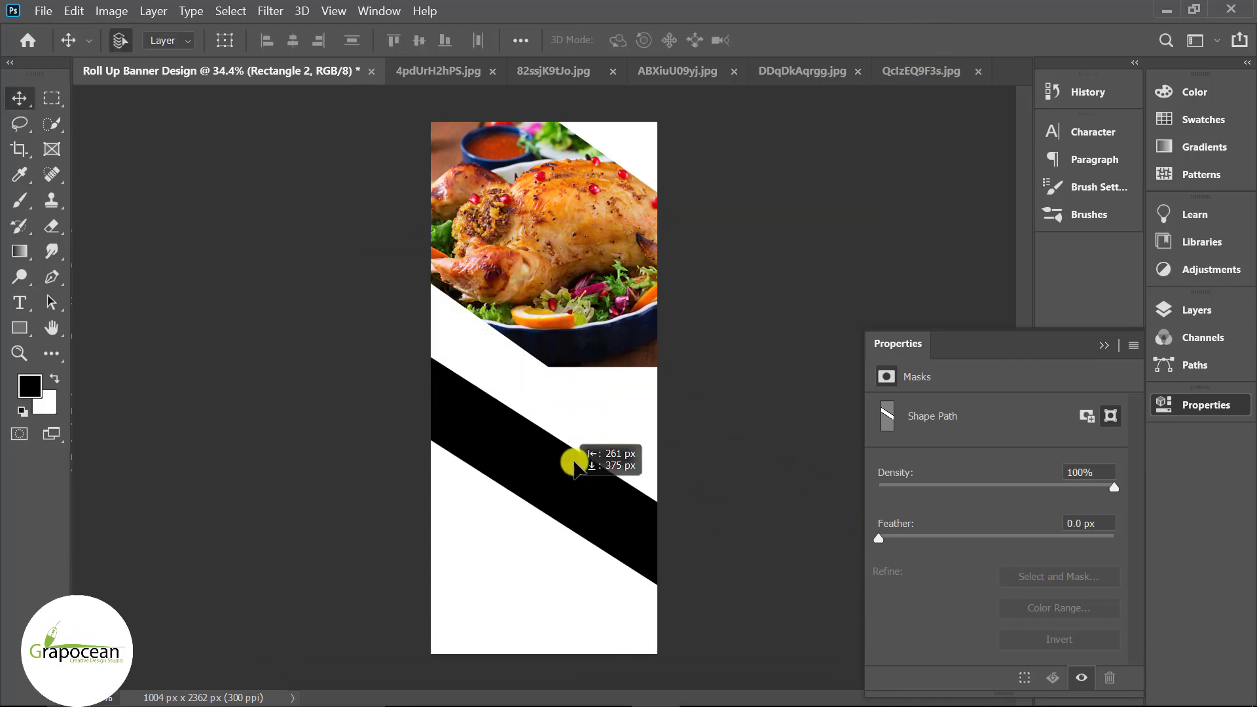
key(ctrl+t)
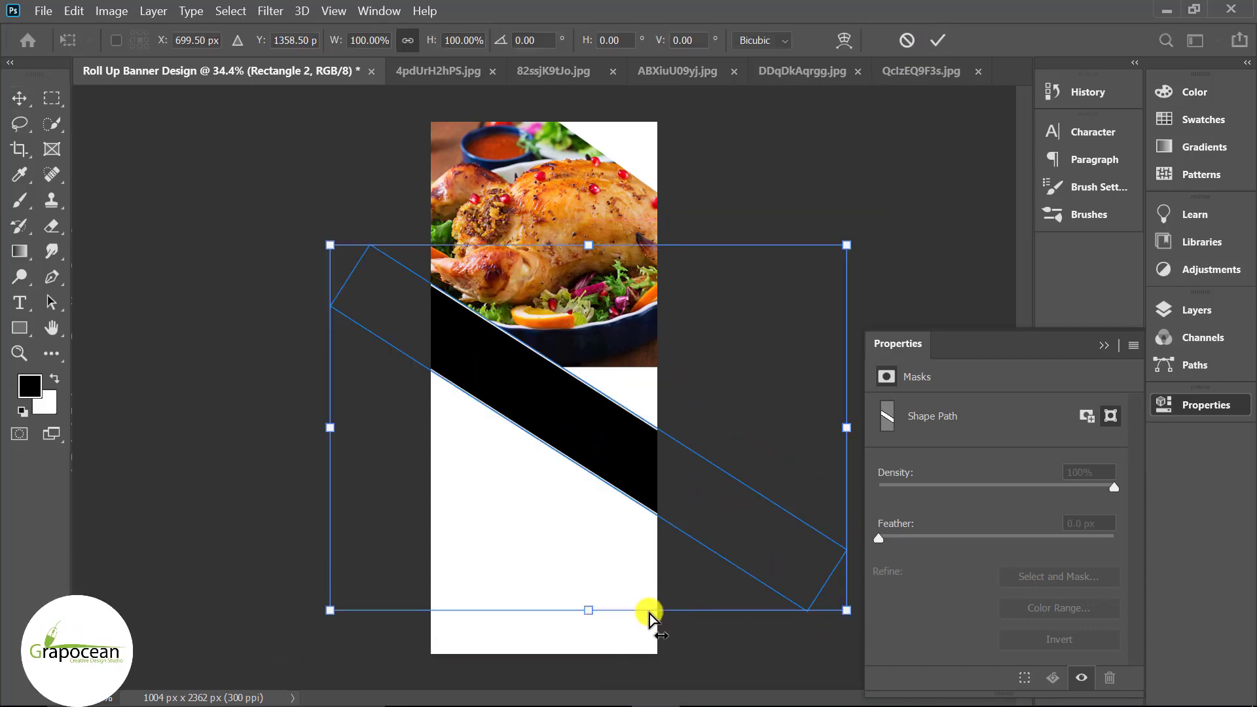
scroll(649, 616, down, 1)
drag(805, 595, 775, 615)
scroll(704, 543, up, 1)
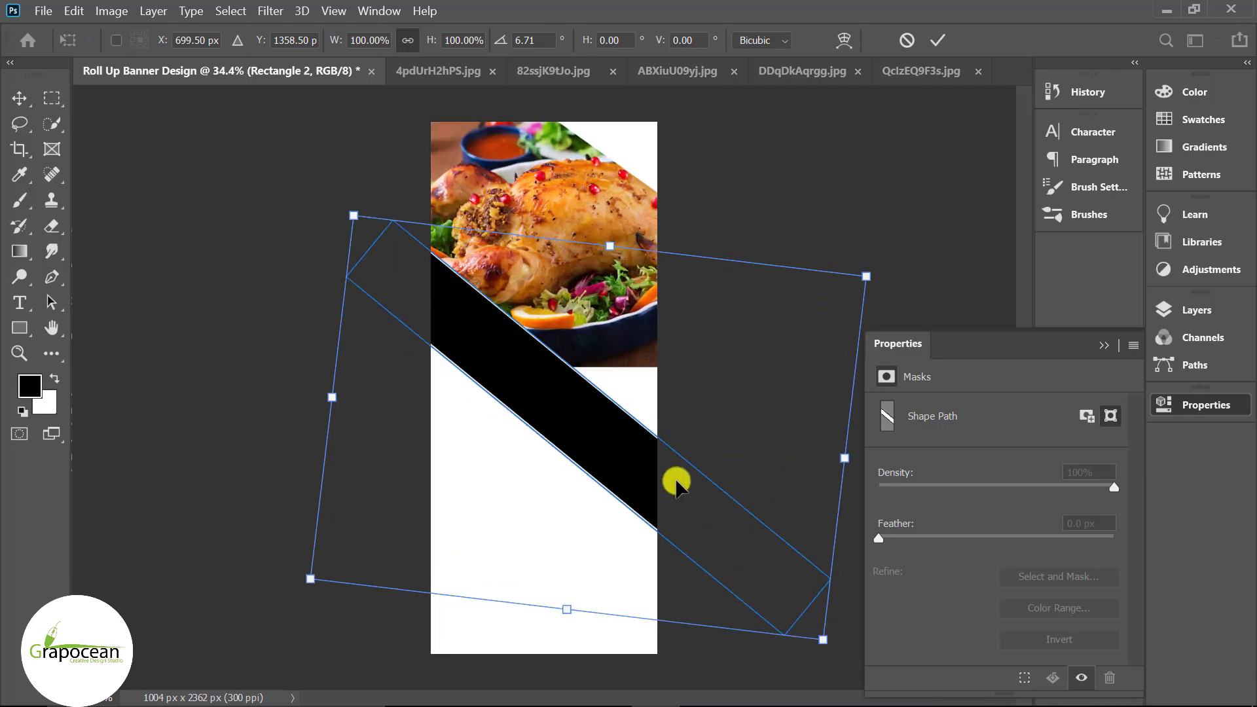
drag(674, 483, 651, 537)
- Fine-tune the band's angle, commit, and nudge it up about 18 px beneath the photo
scroll(764, 598, down, 1)
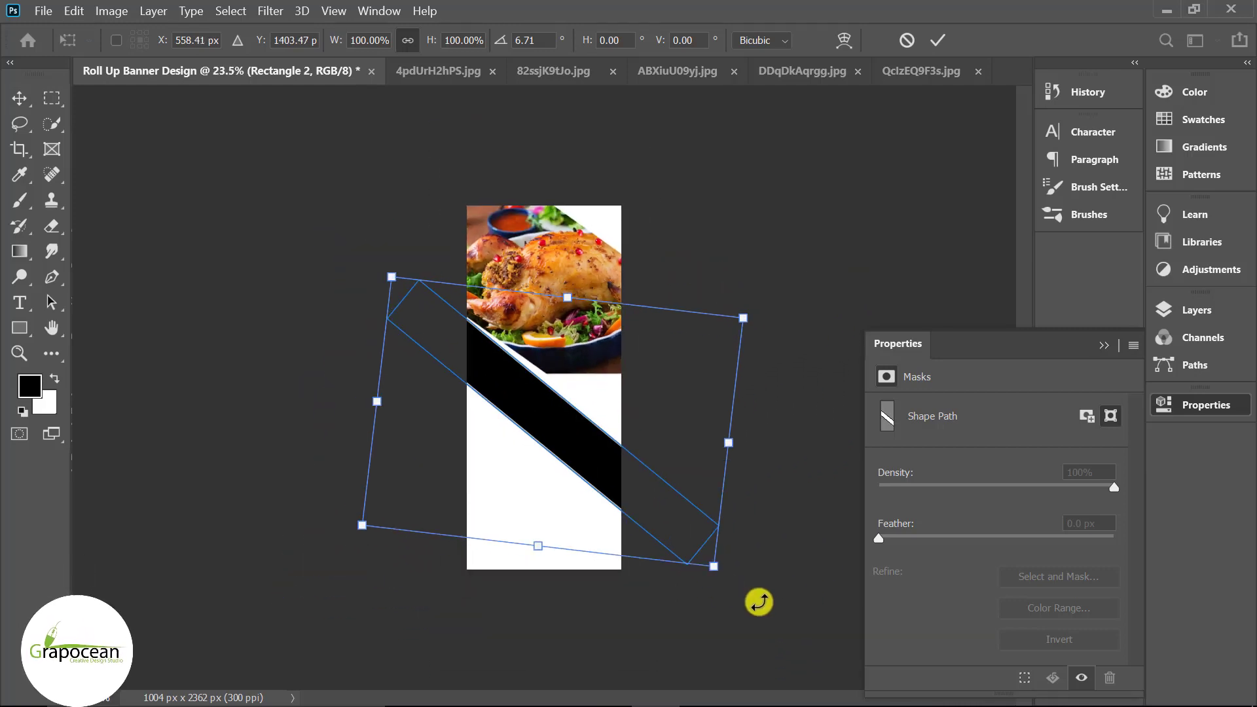
drag(764, 598, 766, 588)
scroll(513, 410, up, 1)
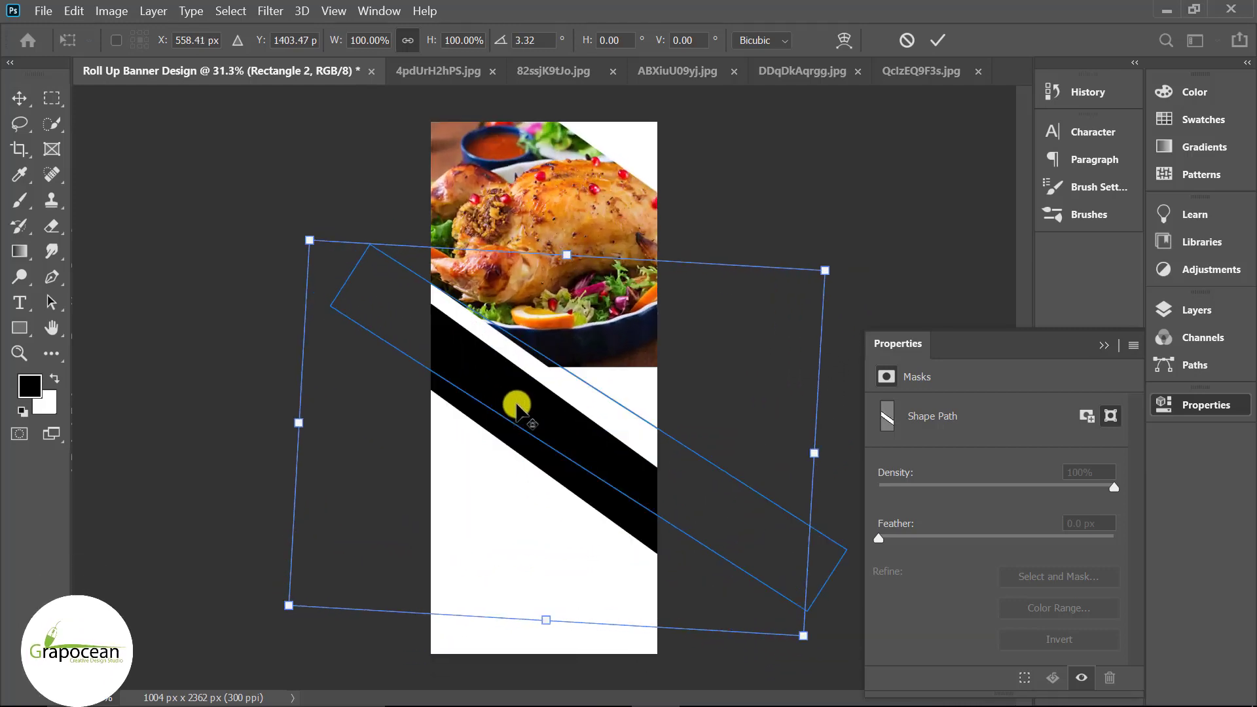
scroll(513, 415, up, 1)
drag(514, 419, 515, 408)
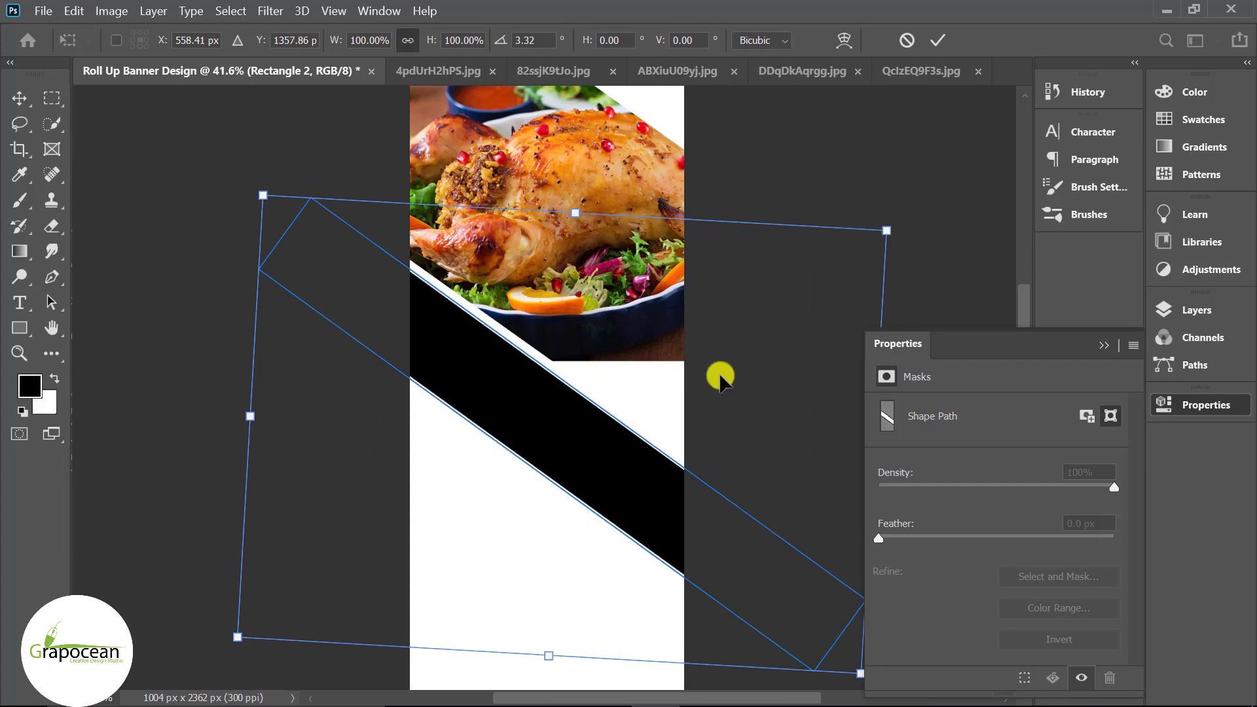
click(940, 39)
scroll(592, 465, down, 1)
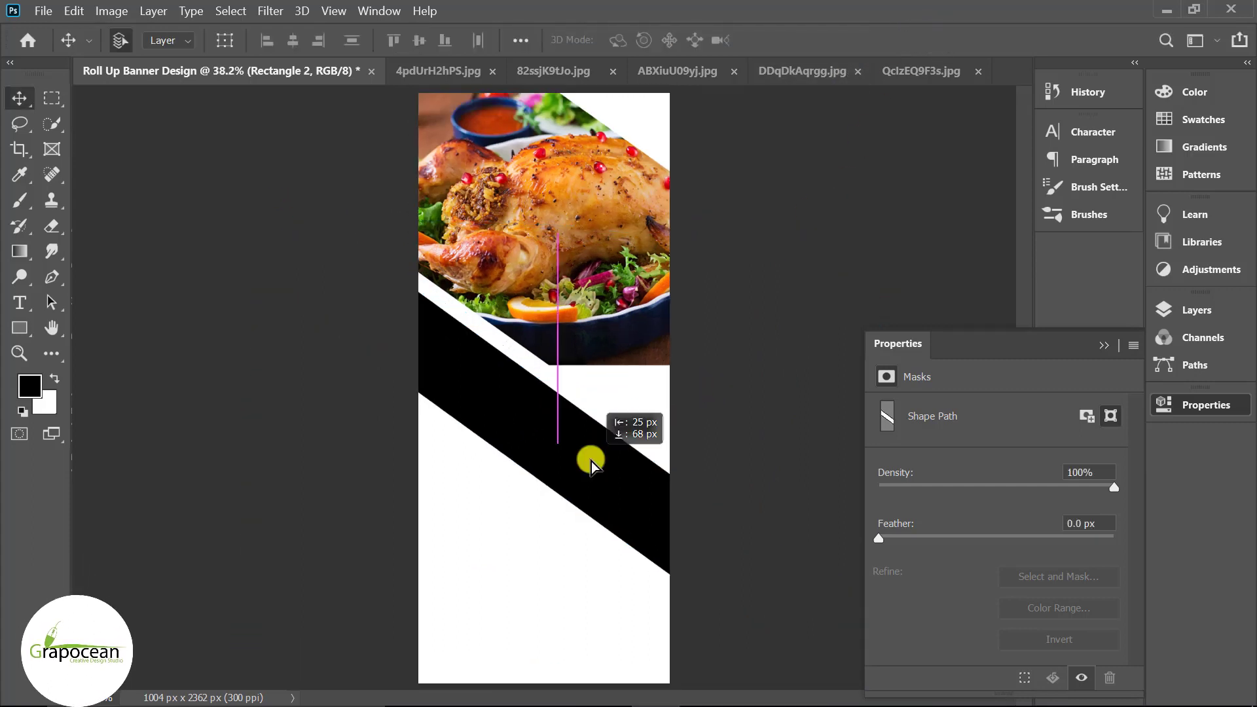
drag(598, 460, 601, 460)
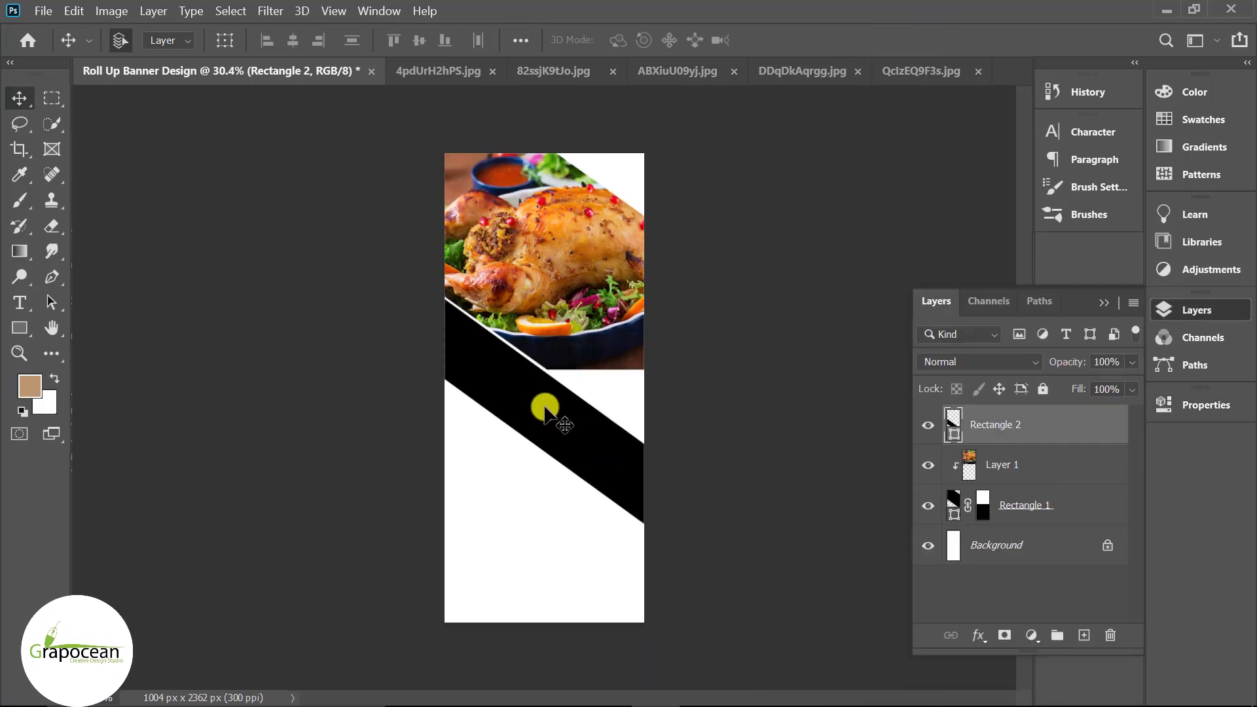
- Draw an outline-free red 1186 × 369 px rectangle and move it just beneath the chicken photo
right_click(19, 327)
click(110, 324)
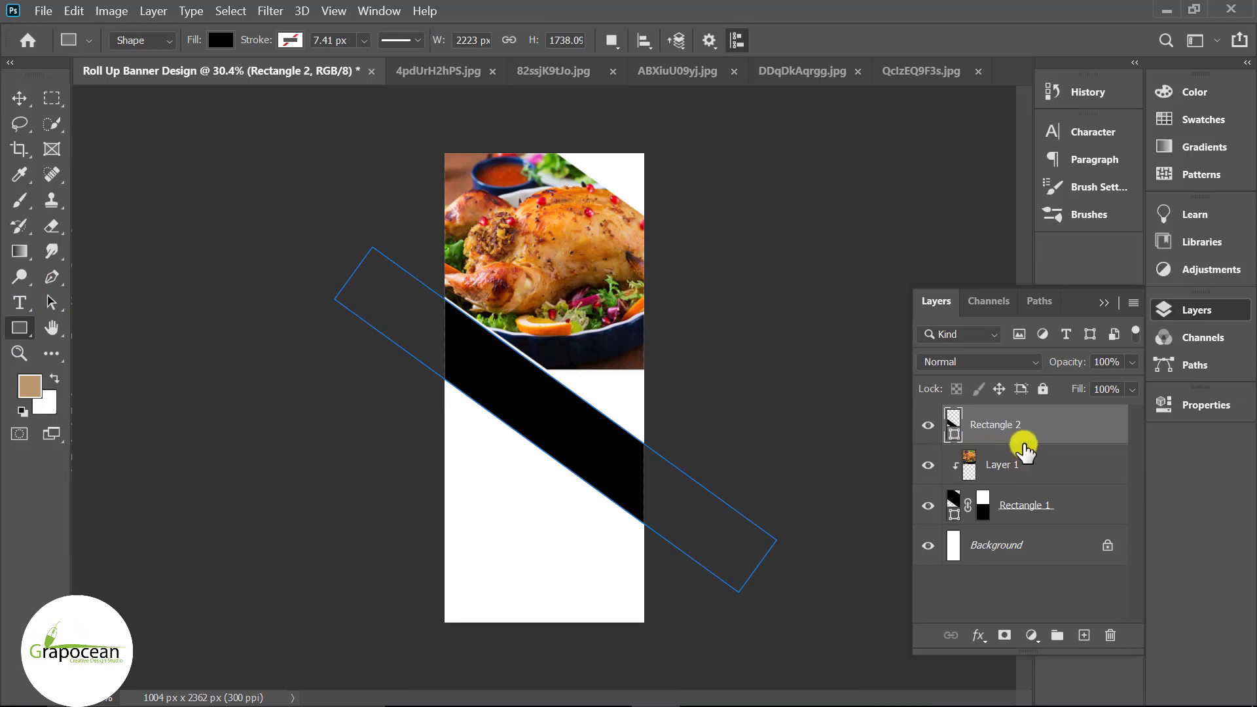
click(1084, 634)
drag(415, 498, 651, 571)
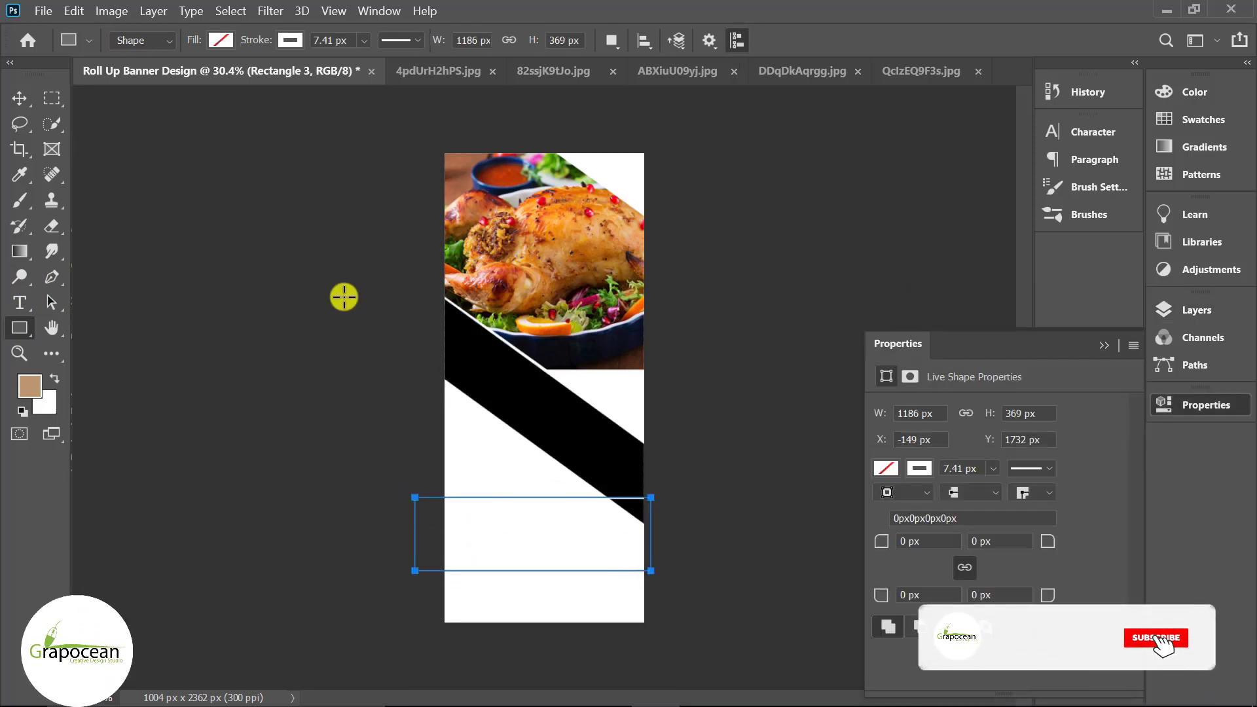
click(221, 40)
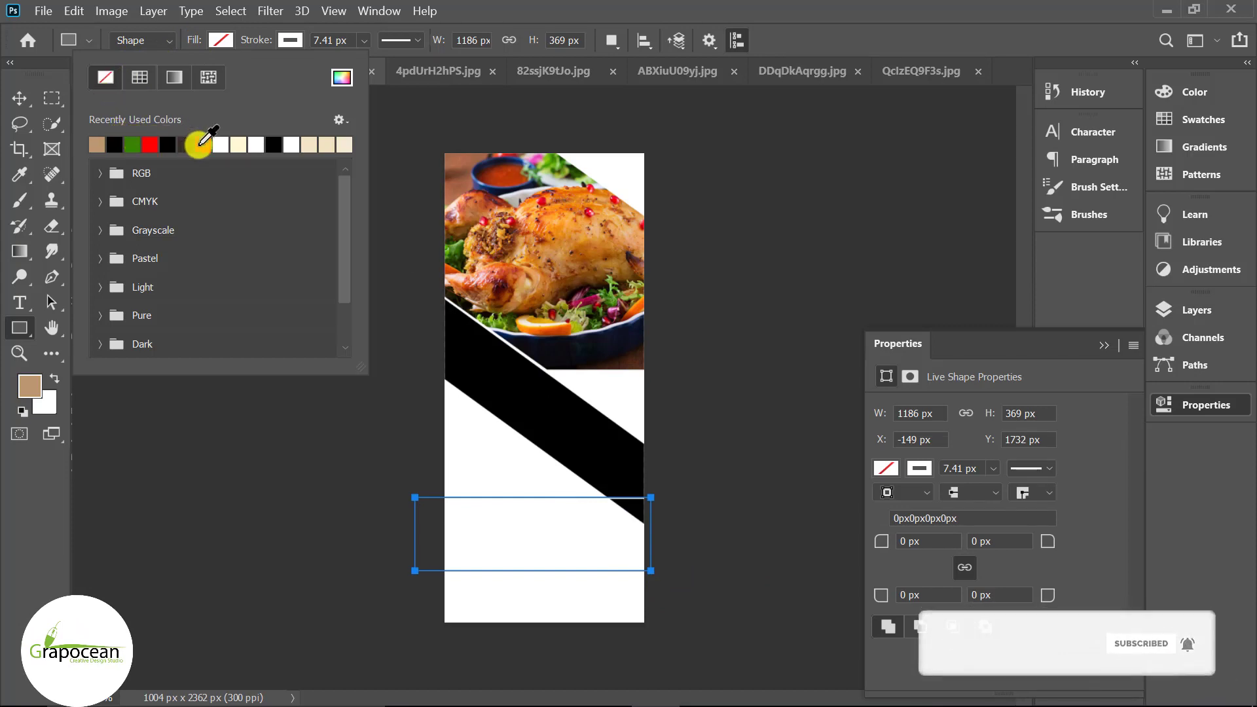
click(203, 144)
click(289, 39)
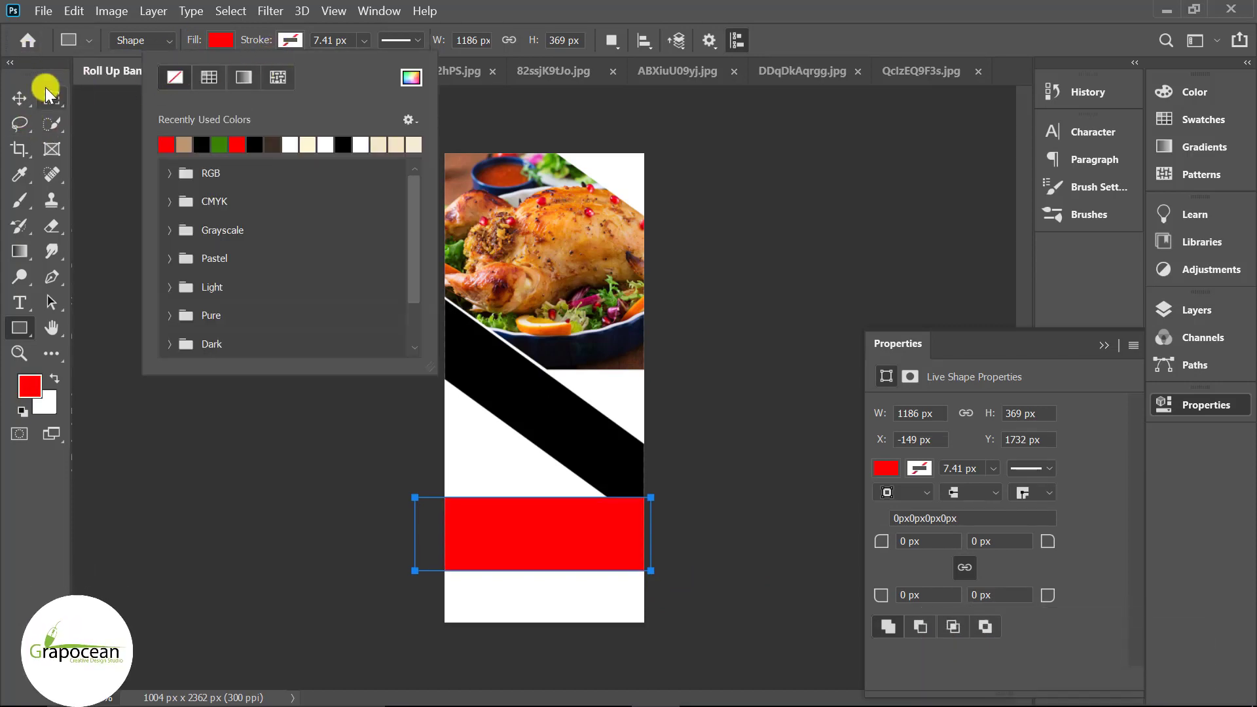
click(19, 98)
drag(545, 540, 530, 342)
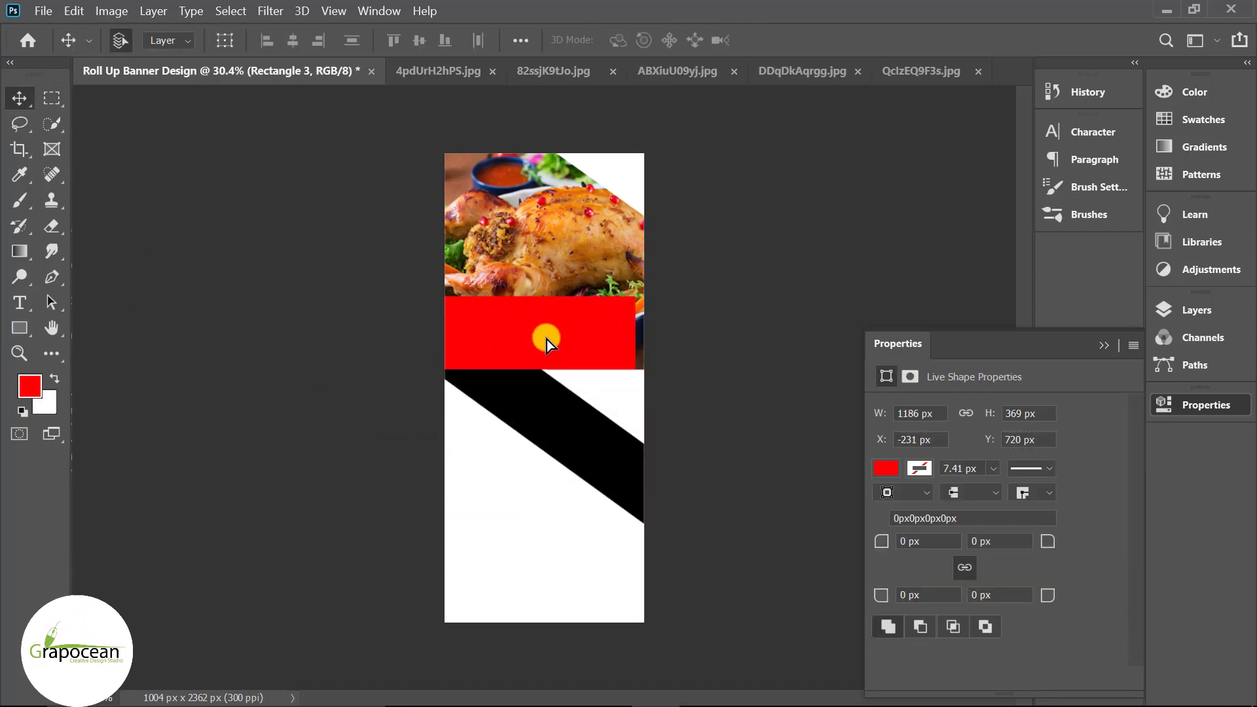
- Rotate the red rectangle about -45°, move it up-left and shorten it toward a square
scroll(564, 339, up, 3)
key(ctrl+t)
mouse_move(730, 342)
mouse_down()
mouse_move(598, 191)
mouse_move(673, 234)
mouse_up()
alt+scroll(530, 265, down, 1)
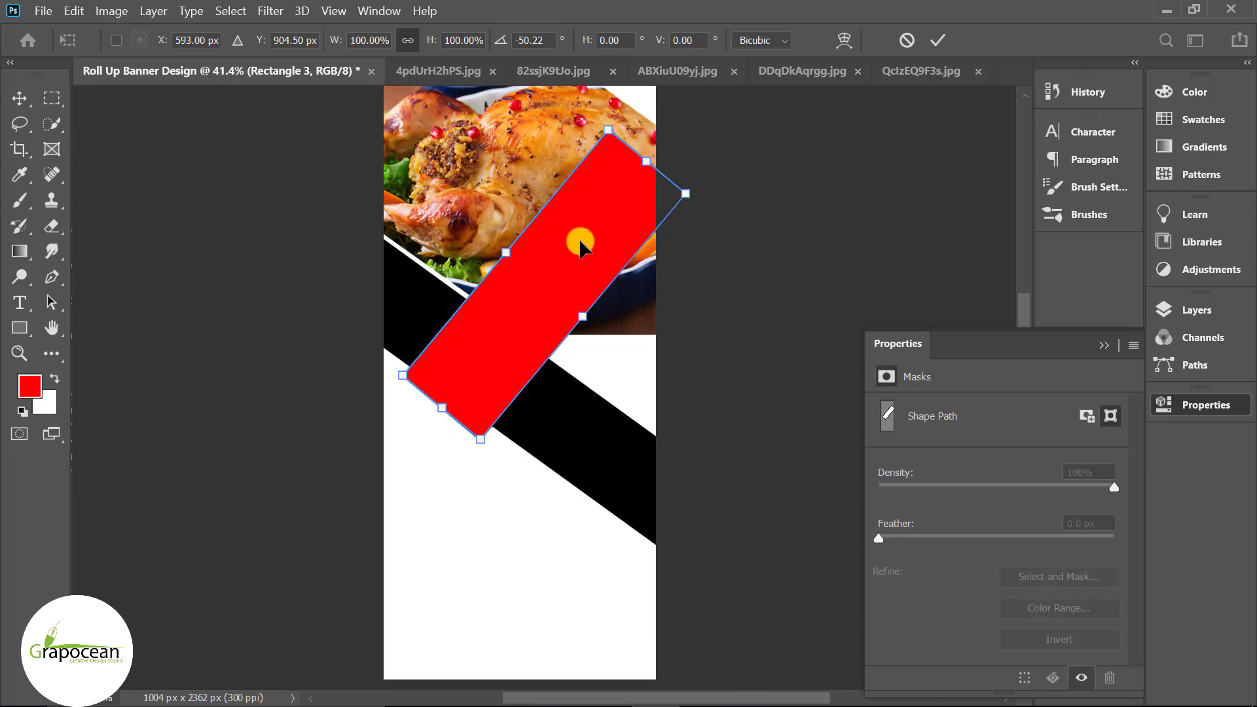
mouse_move(579, 238)
mouse_down()
mouse_move(531, 167)
mouse_move(521, 180)
mouse_up()
scroll(529, 202, down, 3)
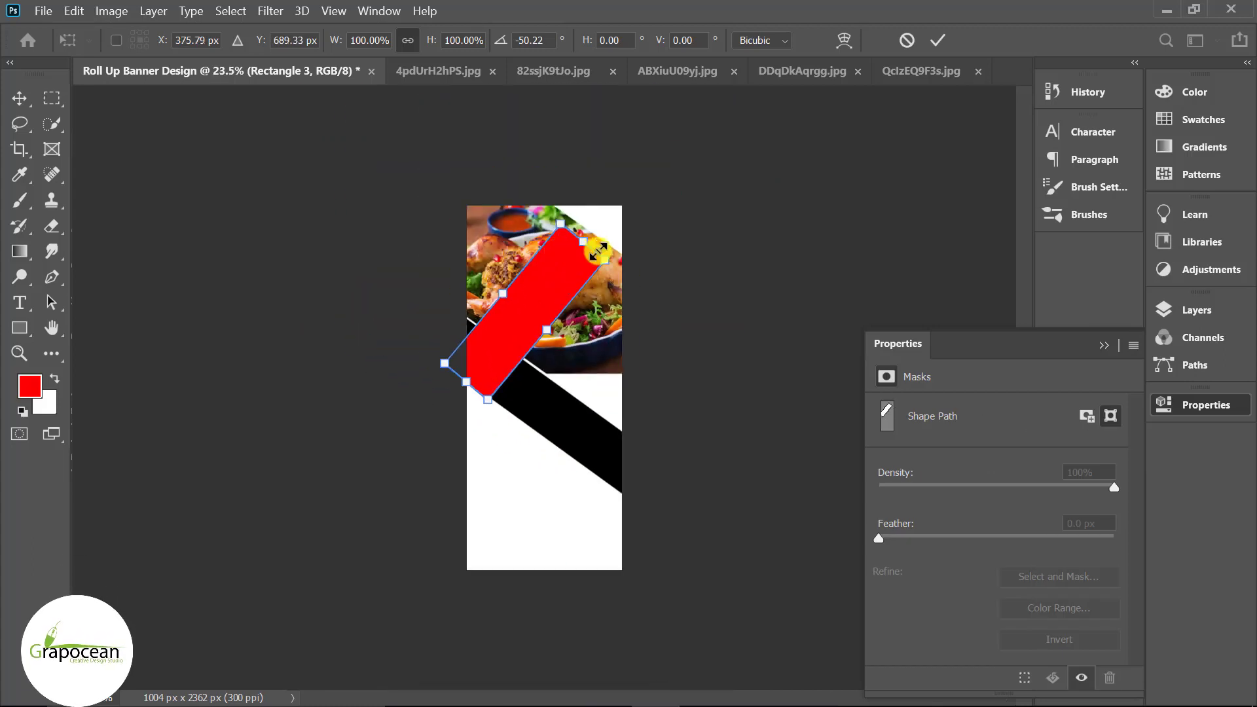
drag(563, 276, 546, 388)
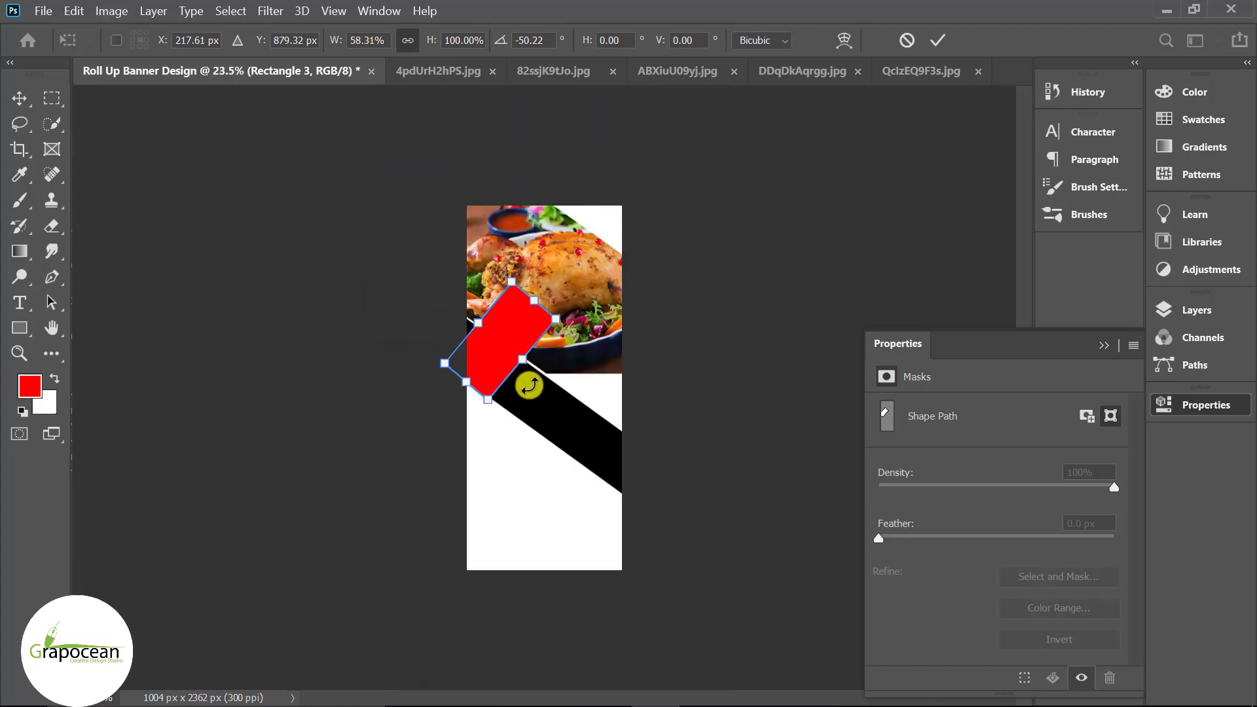
scroll(505, 358, up, 2)
scroll(470, 386, up, 1)
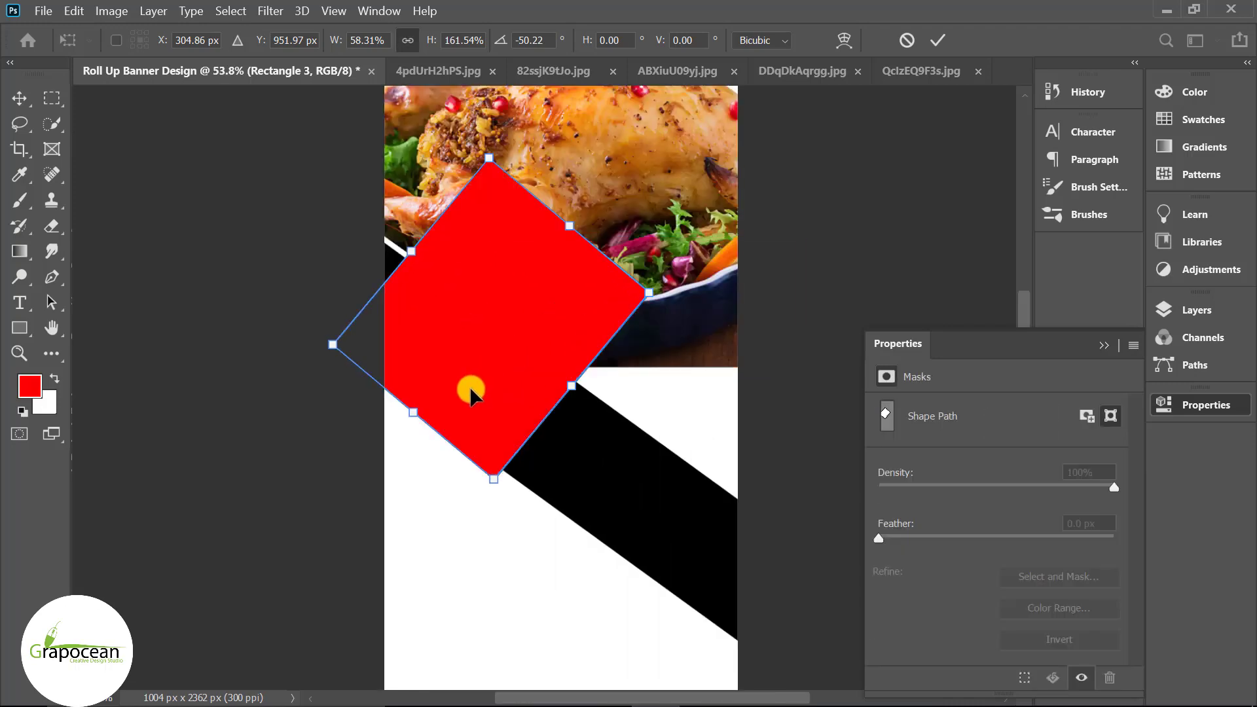
drag(470, 386, 483, 380)
- Enlarge and re-tilt the red square to about -54.5° across the photo and band, then commit
drag(596, 420, 676, 284)
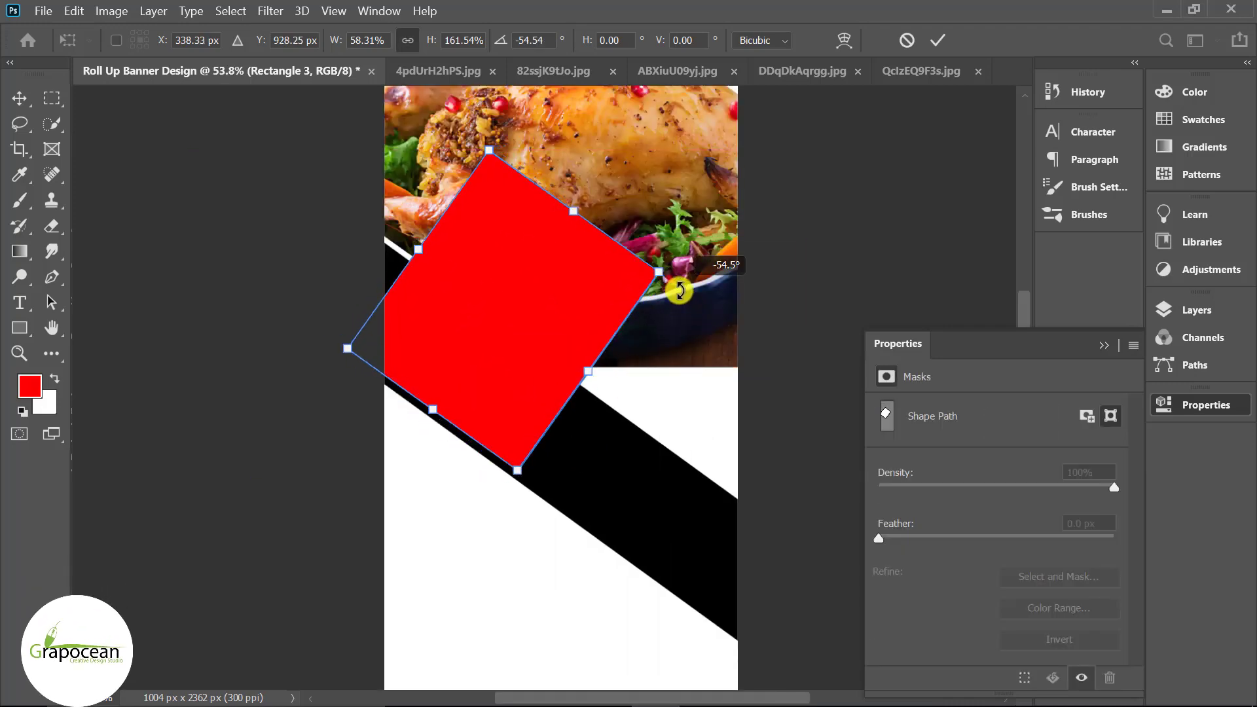
drag(540, 335, 531, 334)
drag(580, 370, 607, 389)
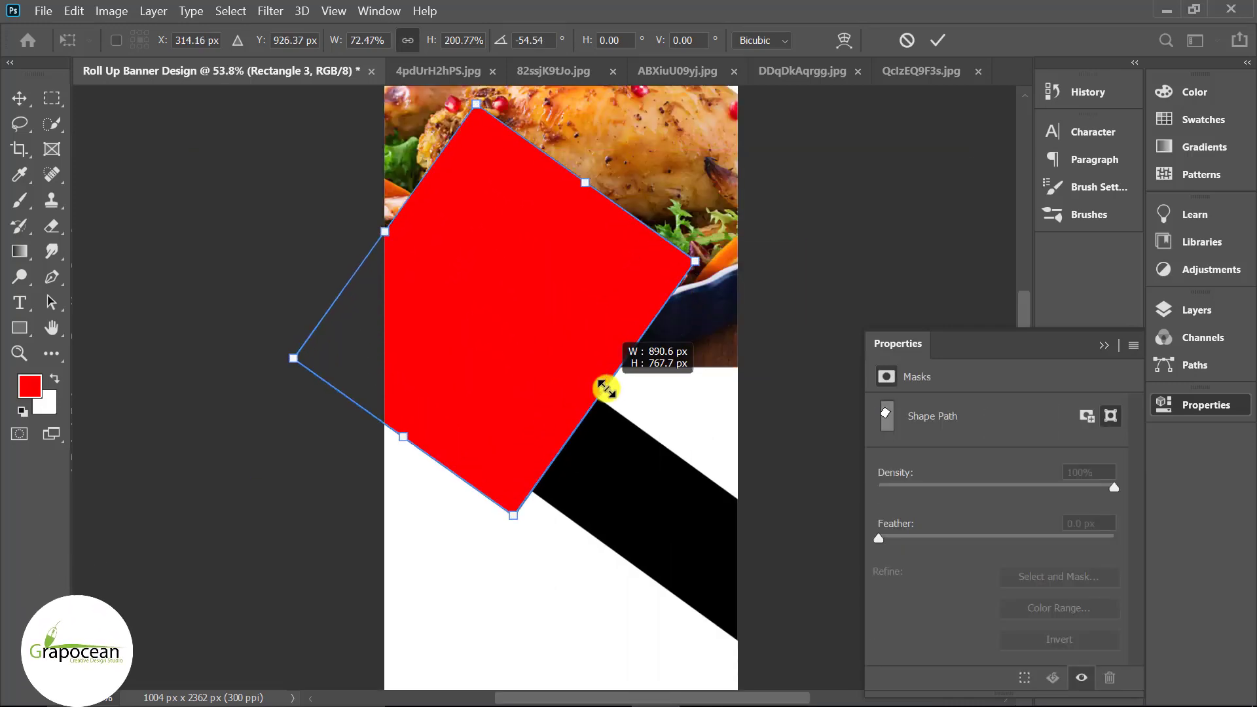
drag(532, 352, 552, 364)
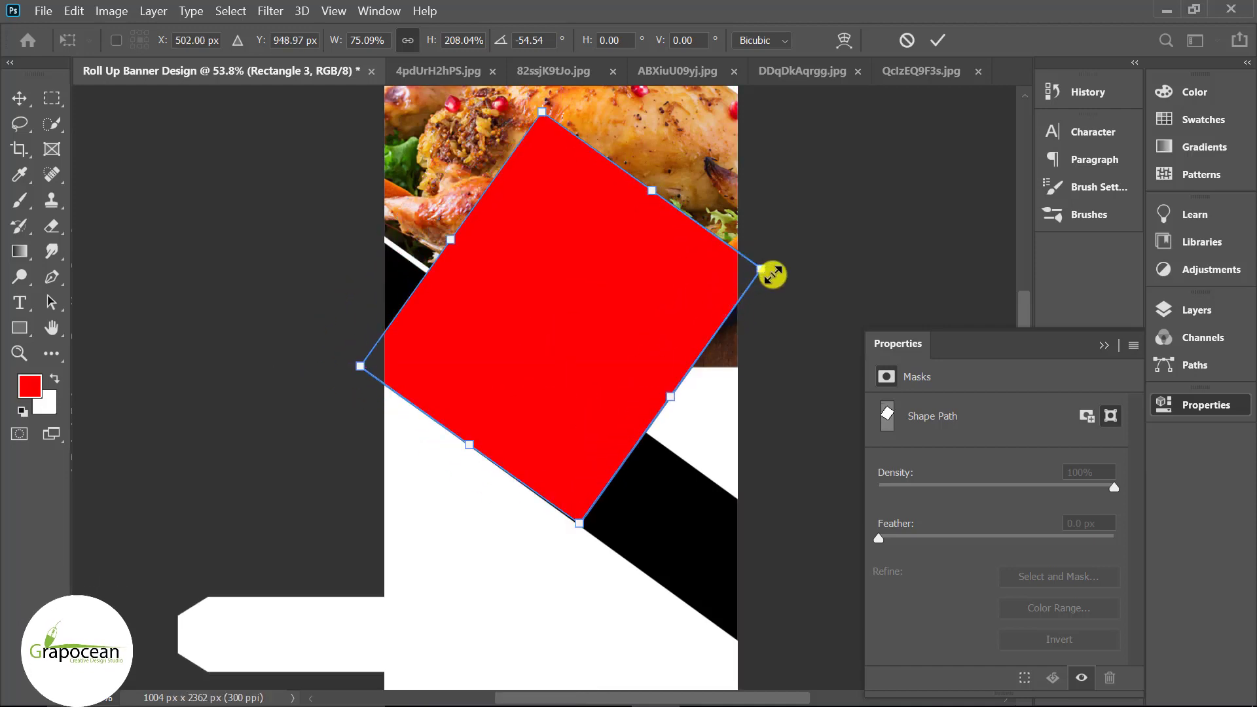
drag(676, 213, 743, 235)
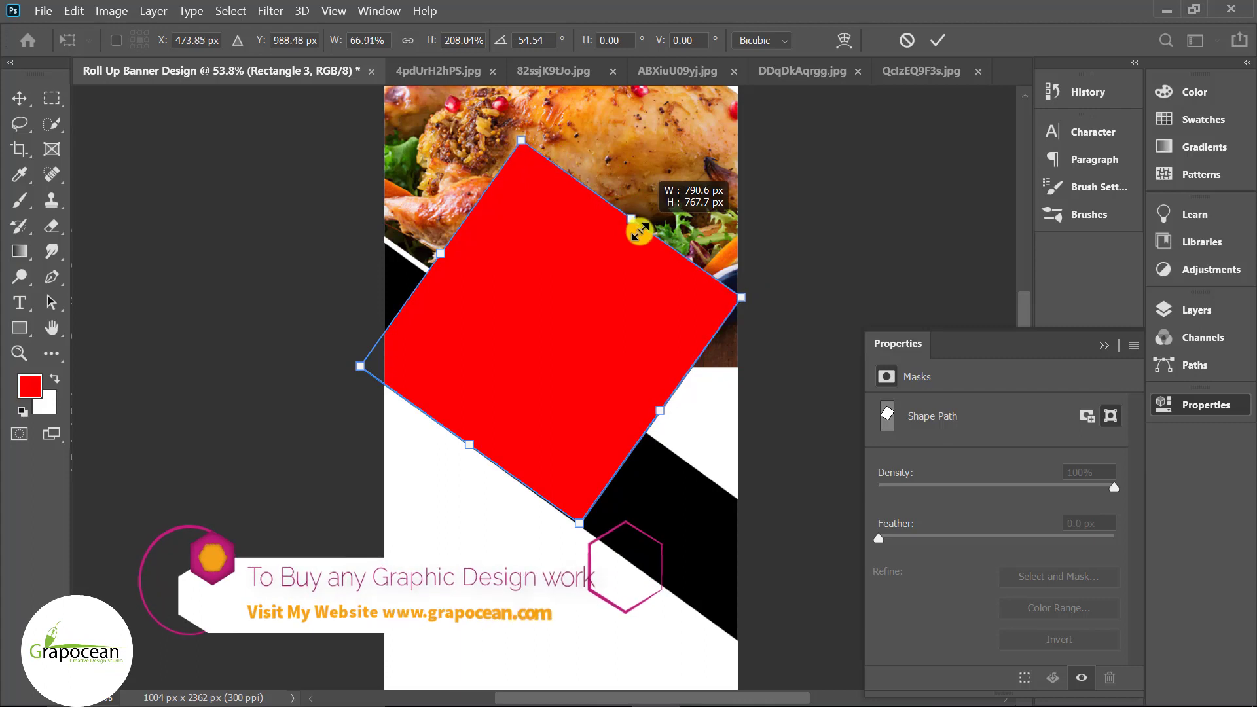
drag(778, 303, 783, 298)
click(943, 36)
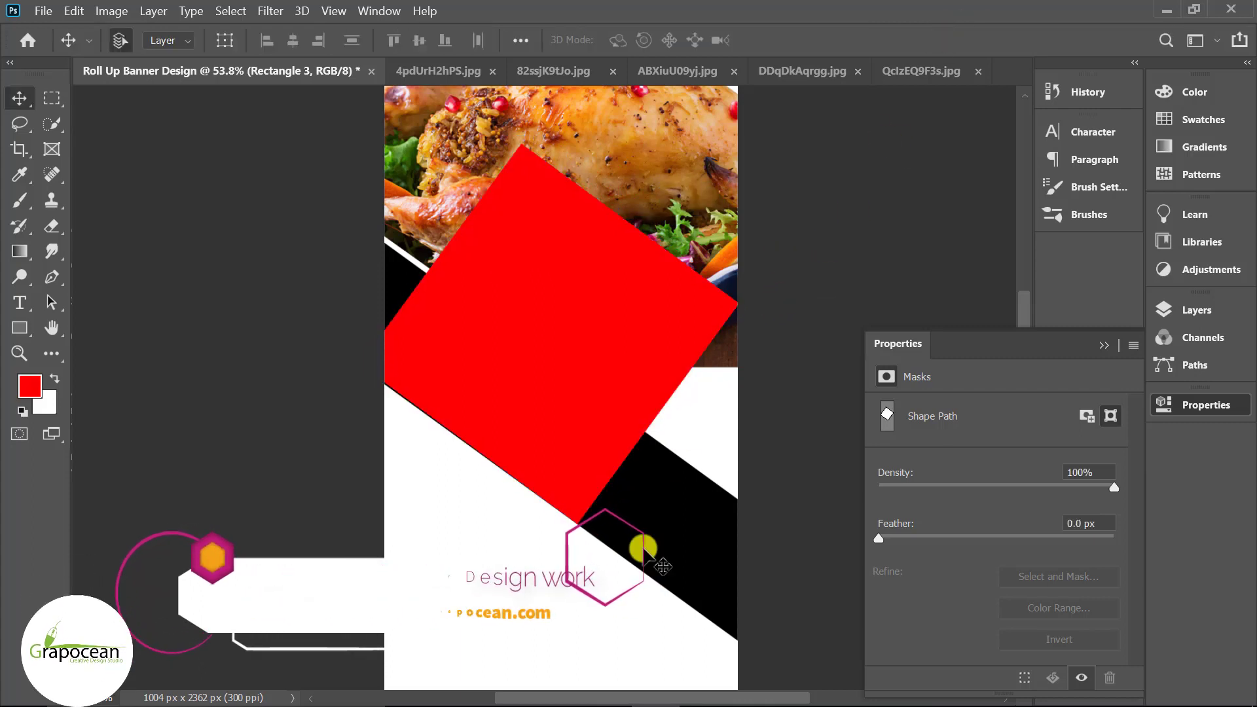
scroll(651, 524, down, 3)
scroll(681, 550, down, 2)
scroll(674, 537, up, 3)
key(F7)
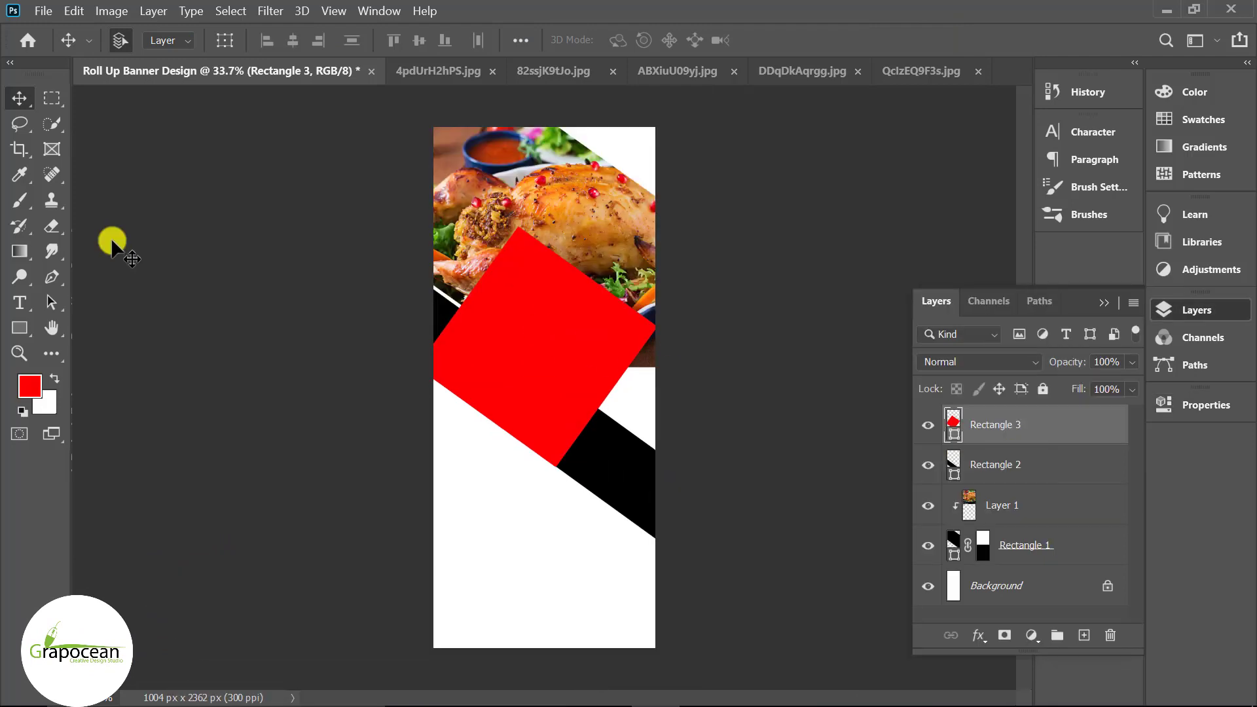
- On a new layer, draw a long thin bar across the photo's top with red fill and no stroke
drag(19, 327, 85, 339)
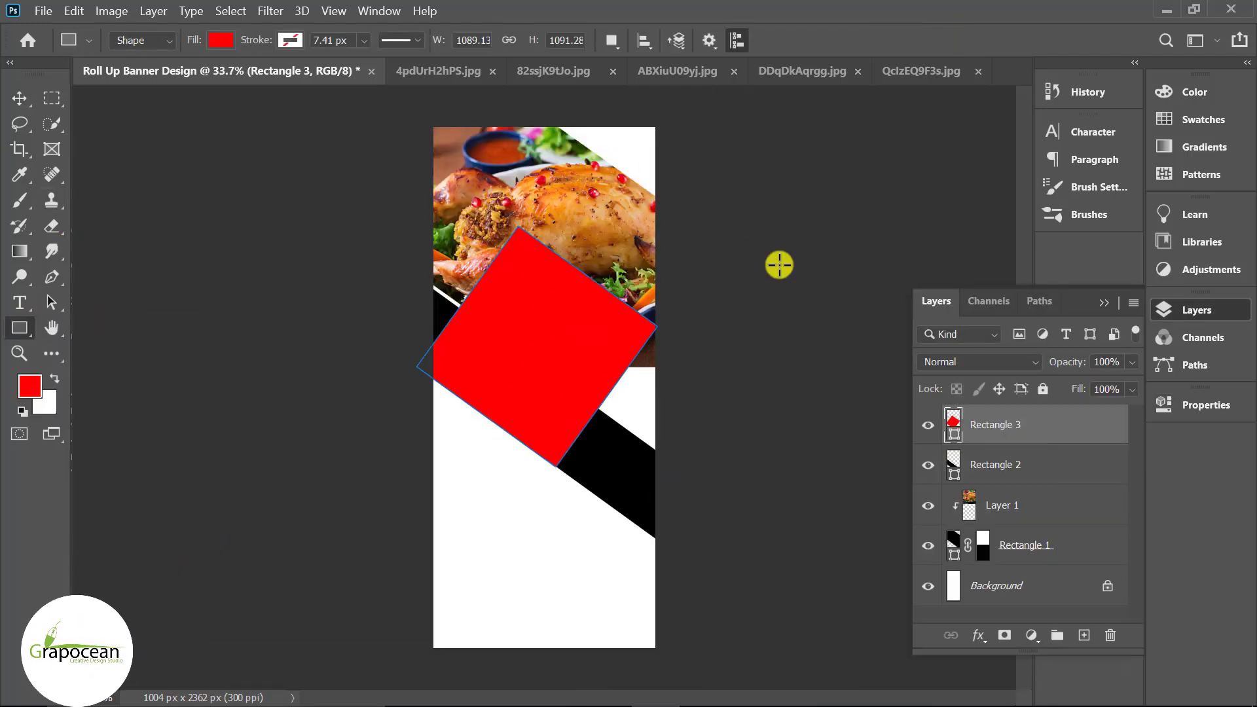
click(1084, 636)
scroll(598, 135, up, 1)
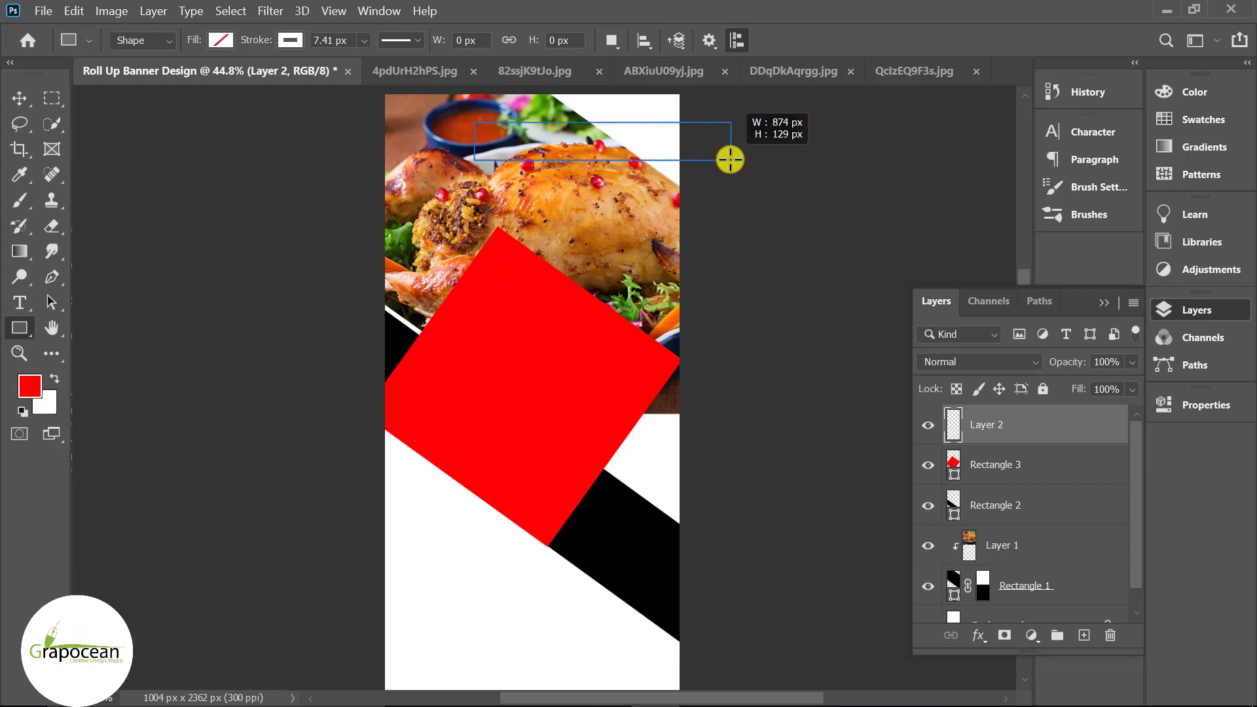
drag(727, 158, 732, 159)
click(229, 39)
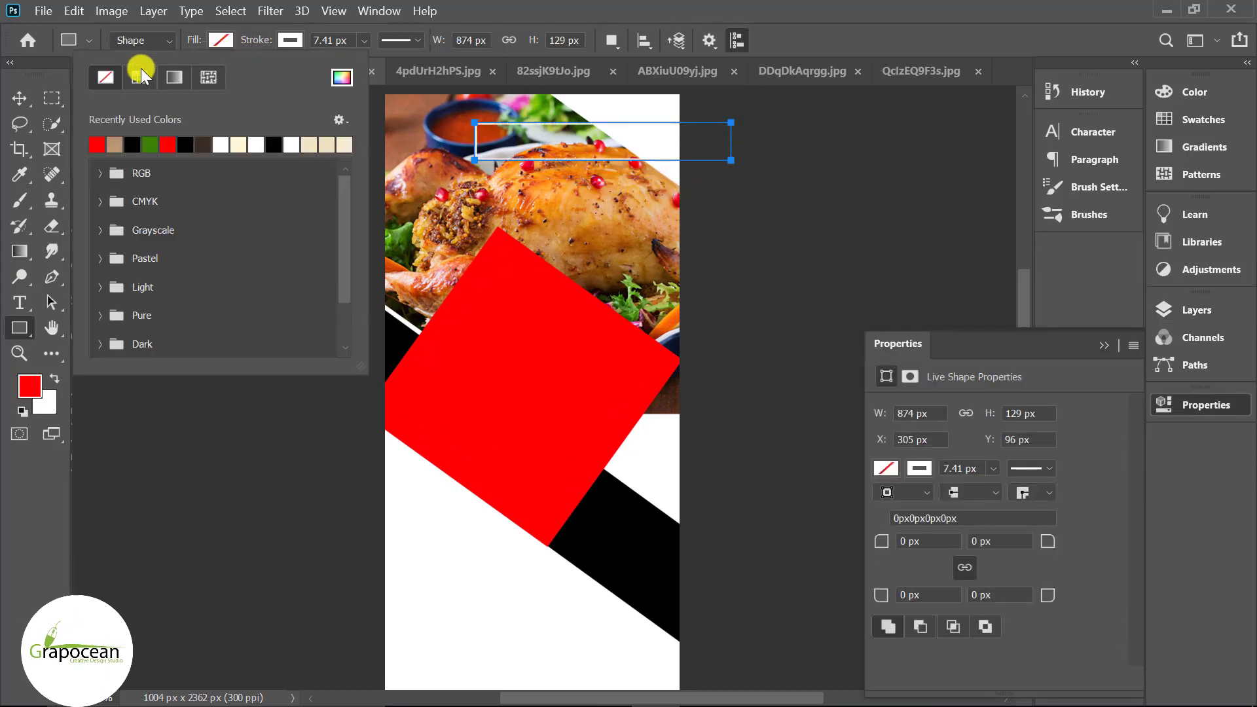
click(93, 144)
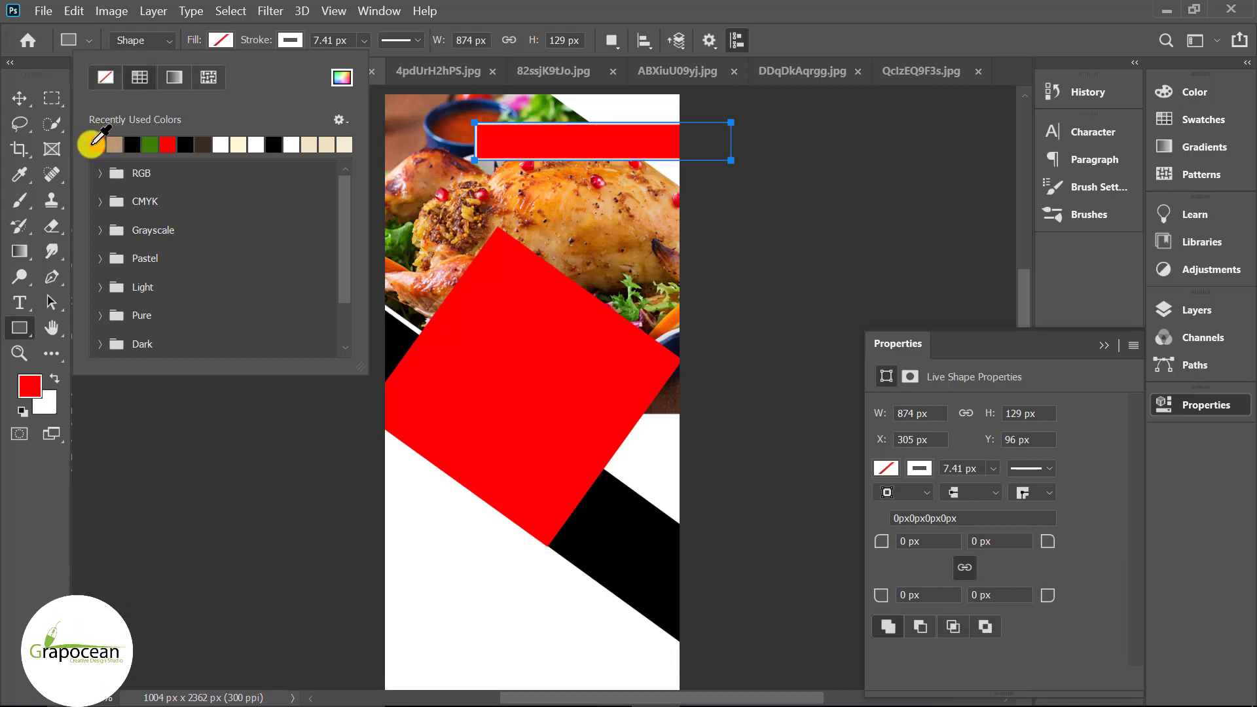
click(288, 41)
click(172, 77)
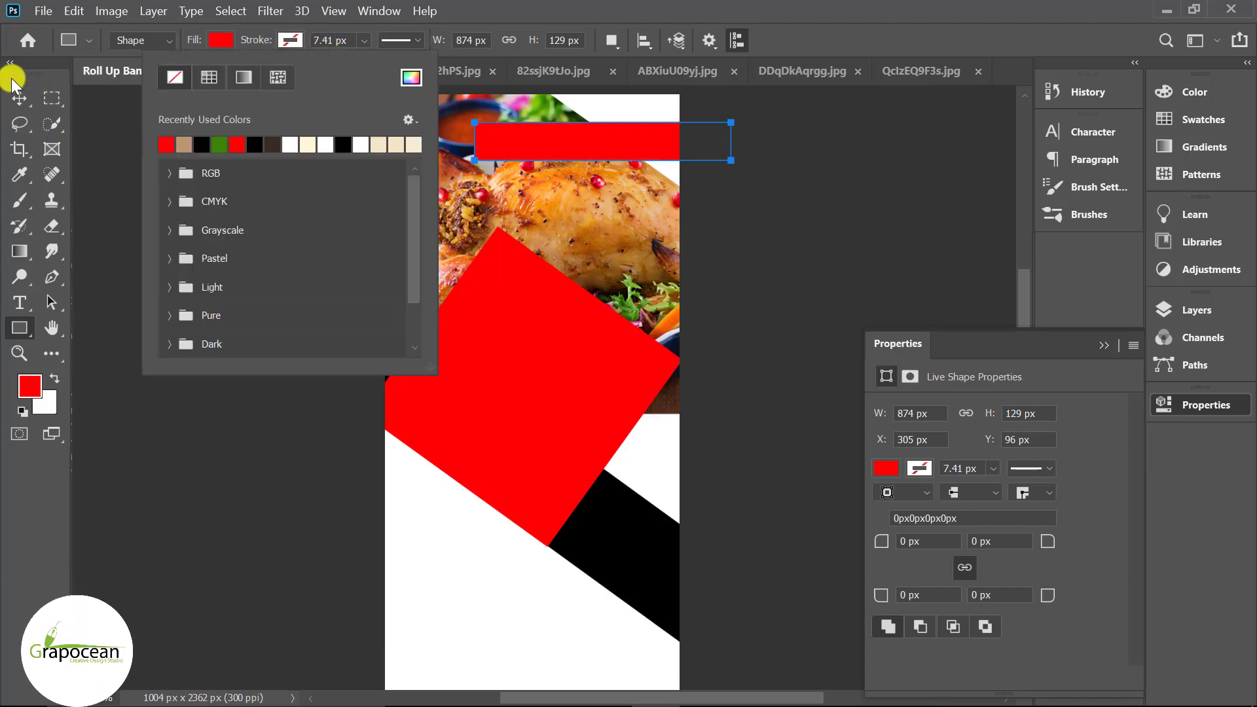
click(19, 98)
- Rotate the red bar about 30° plus a slight extra tilt across the top-right corner
key(ctrl+t)
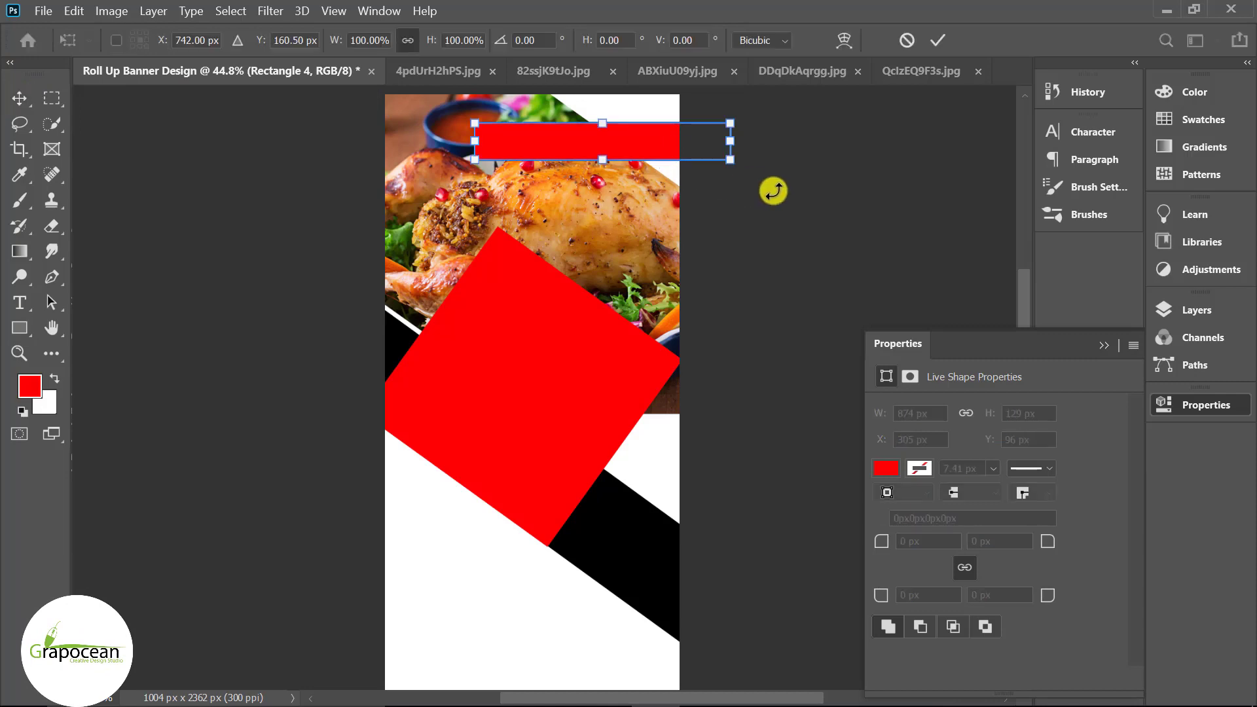
drag(769, 188, 723, 270)
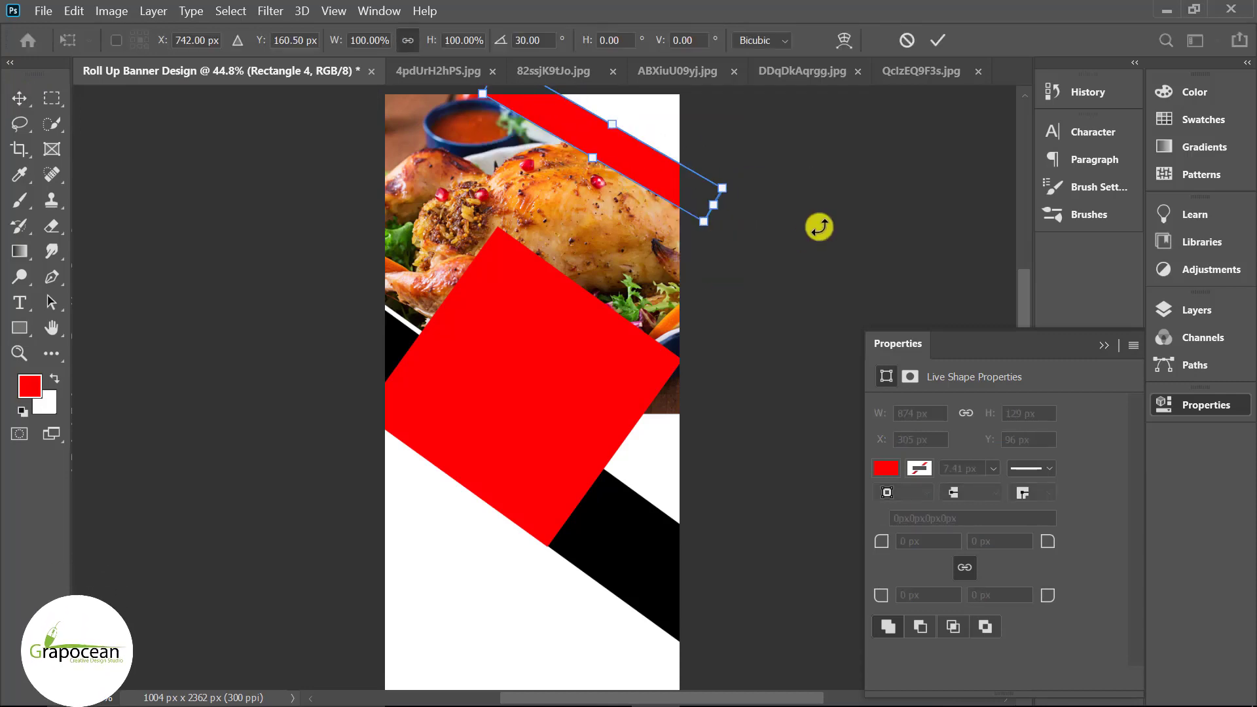
scroll(820, 227, down, 3)
click(938, 40)
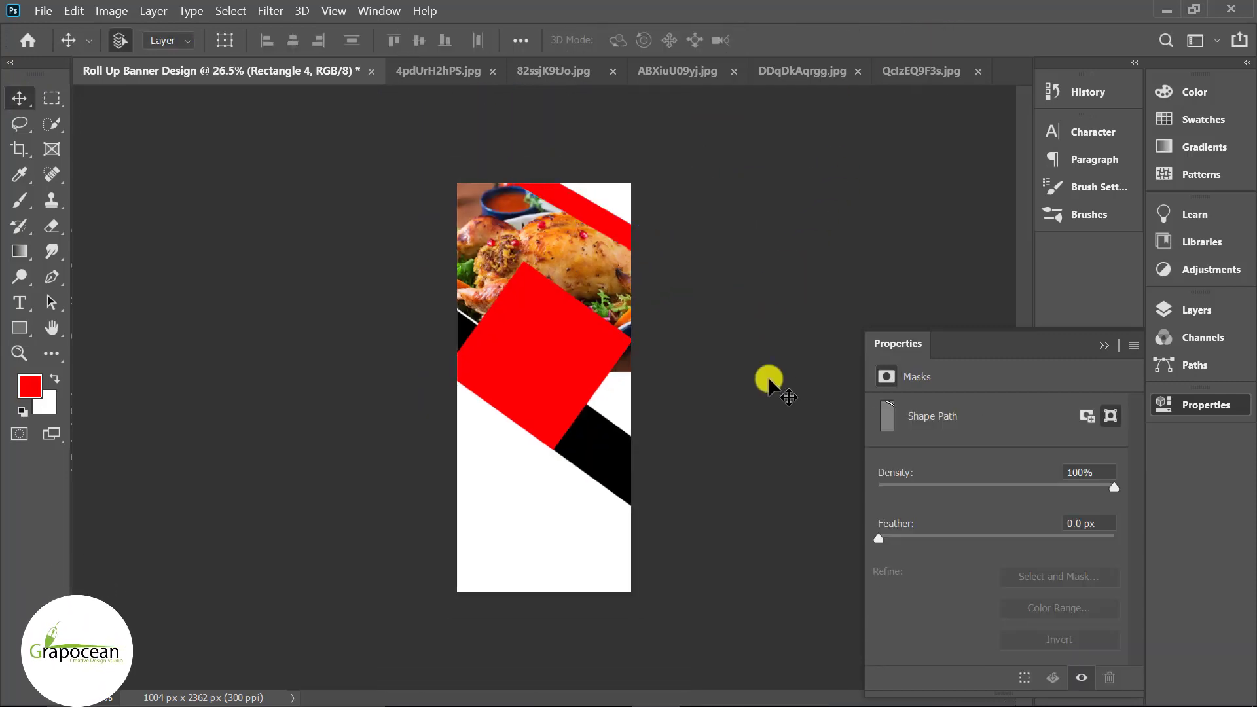
scroll(614, 265, up, 2)
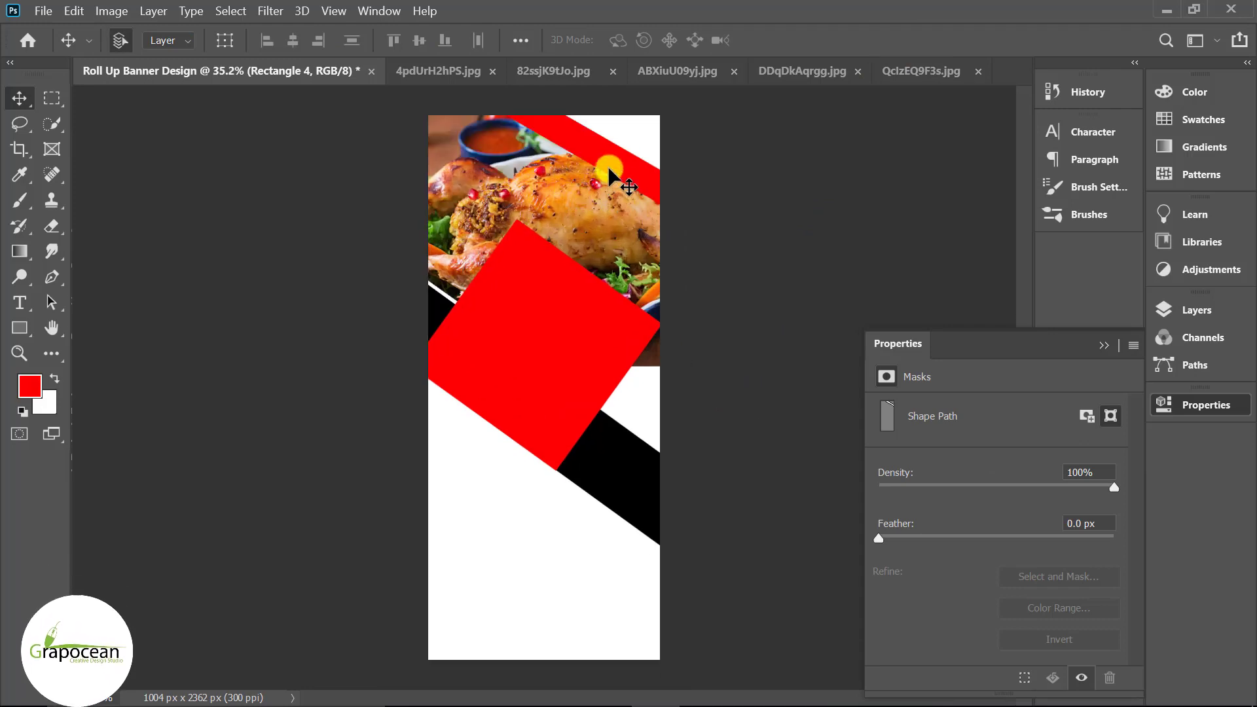
key(ctrl+t)
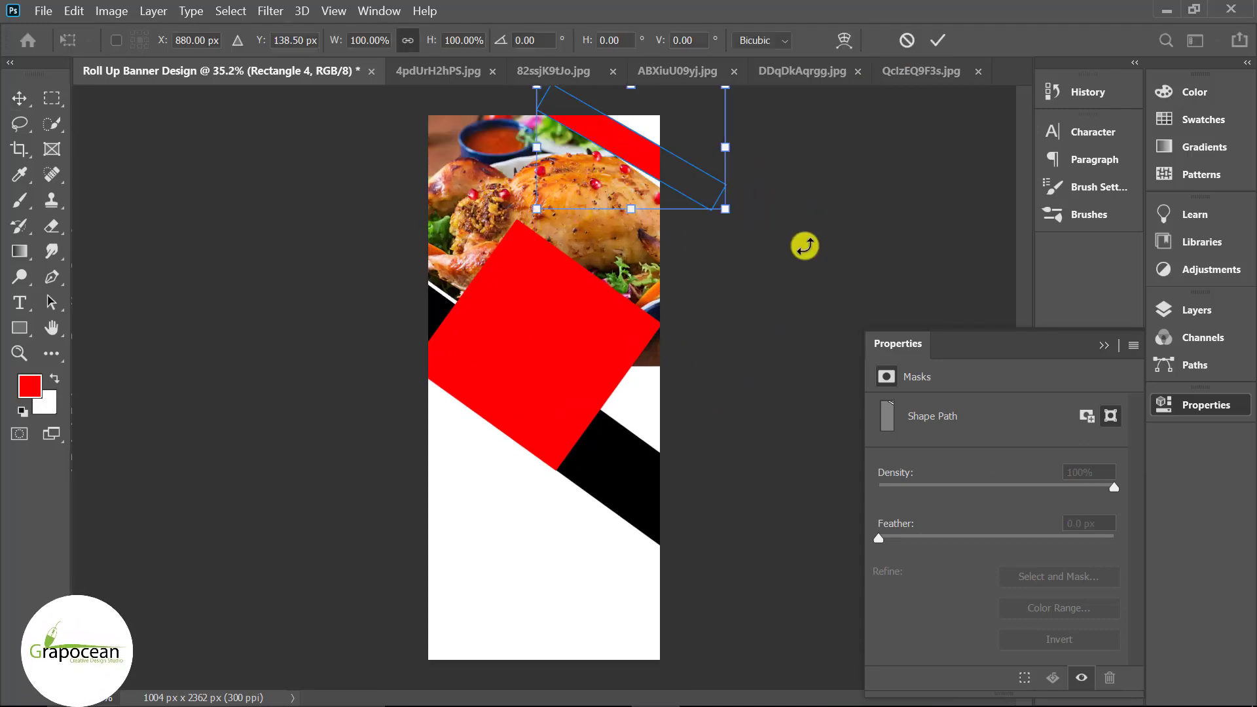
drag(805, 244, 809, 264)
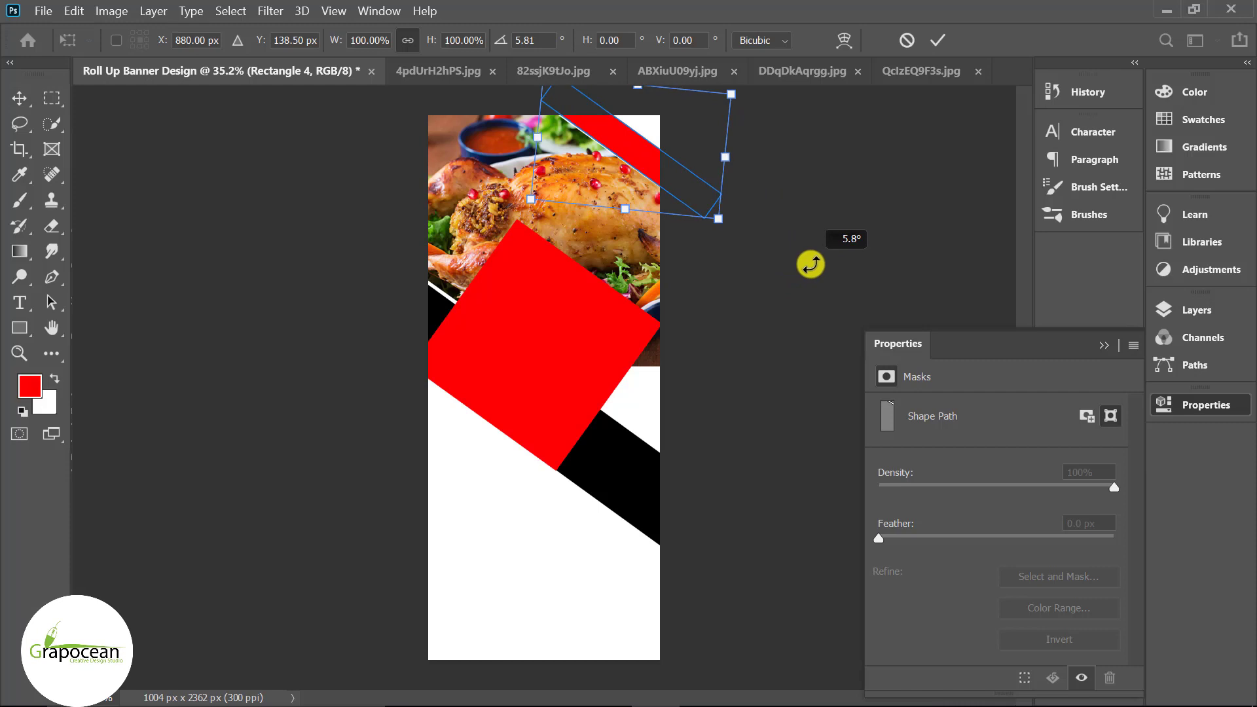
click(938, 40)
- Move the red square's layer to the top and load its outline as a selection
click(1197, 310)
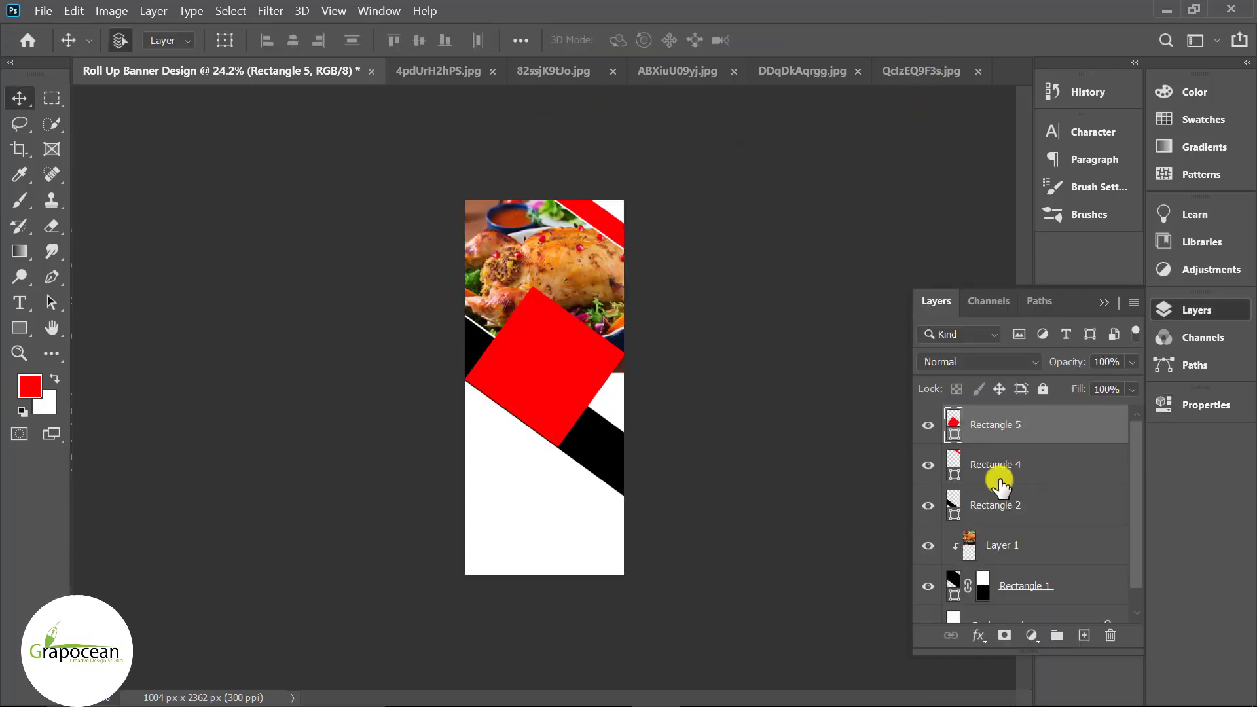
drag(1002, 477, 956, 424)
ctrl+click(954, 424)
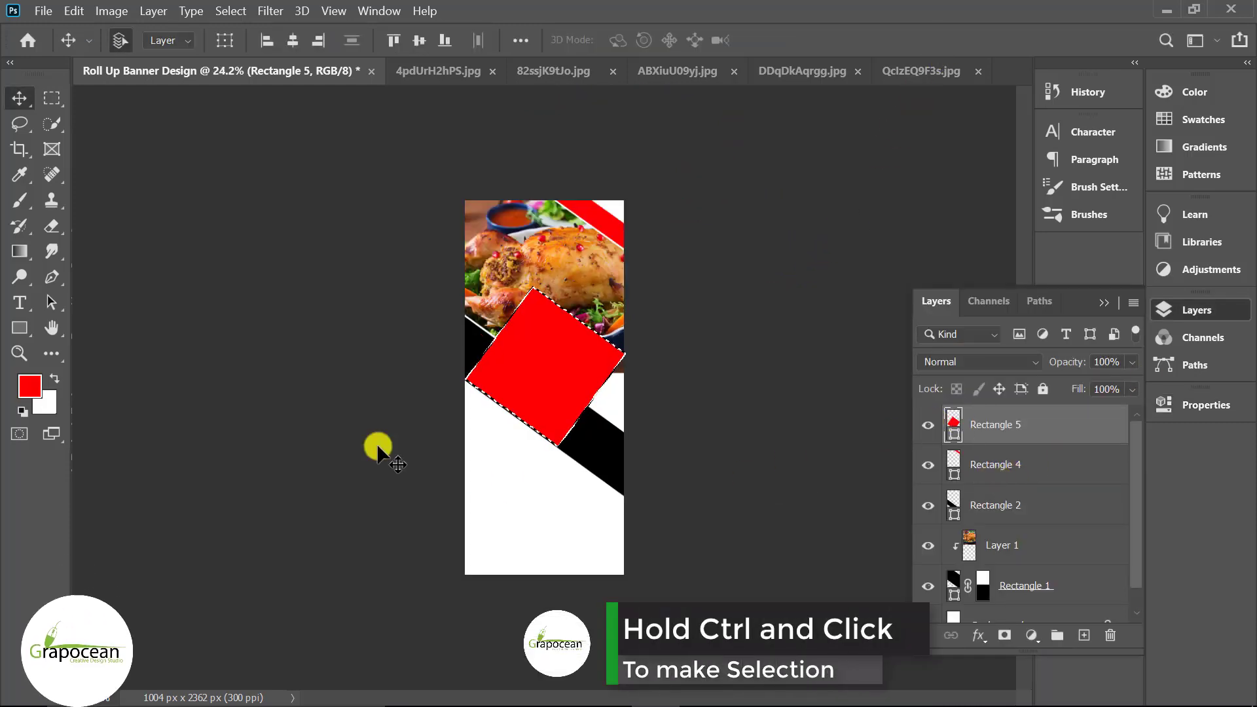
- On a new layer, paint soft black (000000) shading over the square's lower corner
click(25, 197)
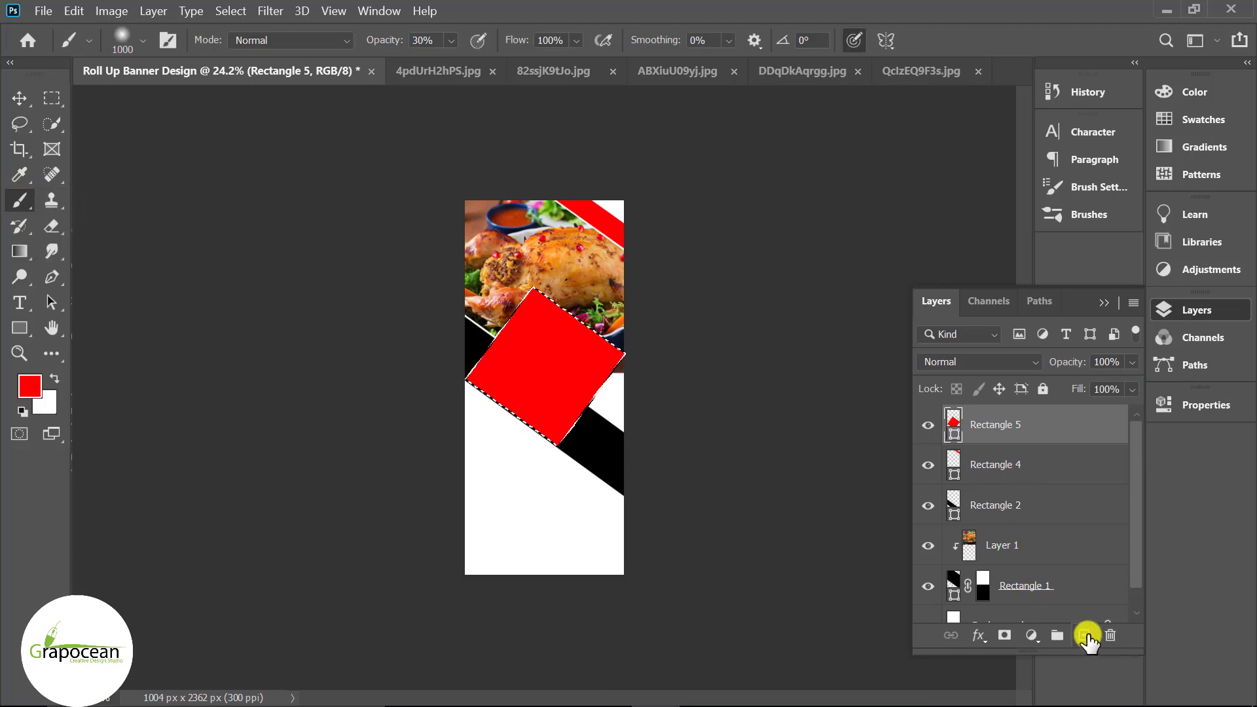
click(1085, 635)
scroll(432, 458, up, 3)
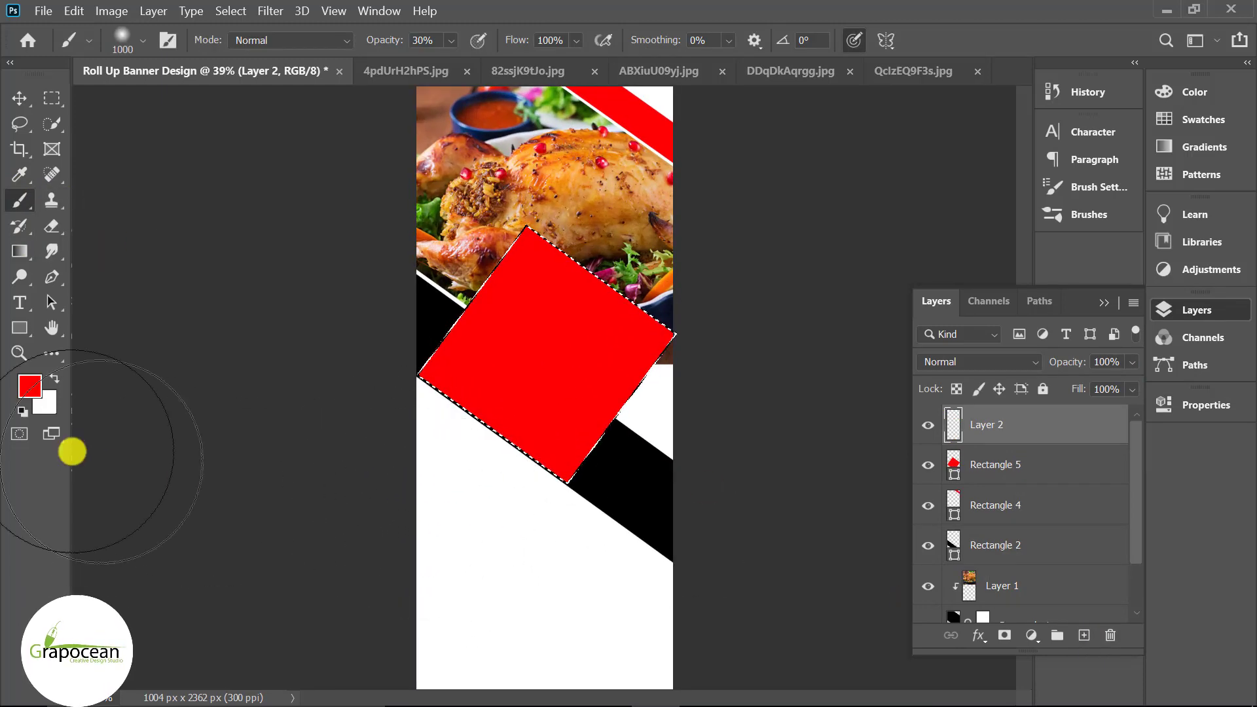
click(30, 386)
text(000000)
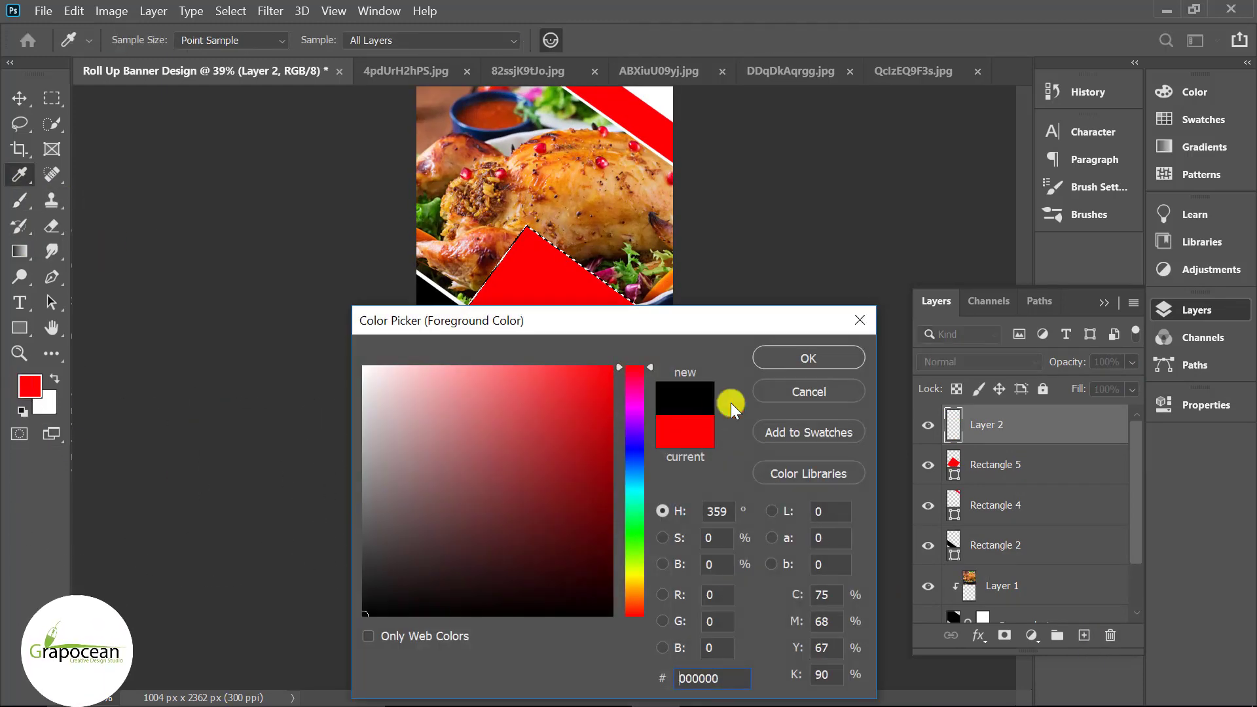
click(802, 358)
mouse_move(445, 514)
mouse_down()
mouse_move(520, 579)
mouse_move(369, 455)
mouse_move(575, 603)
mouse_move(360, 433)
mouse_move(102, 324)
mouse_up()
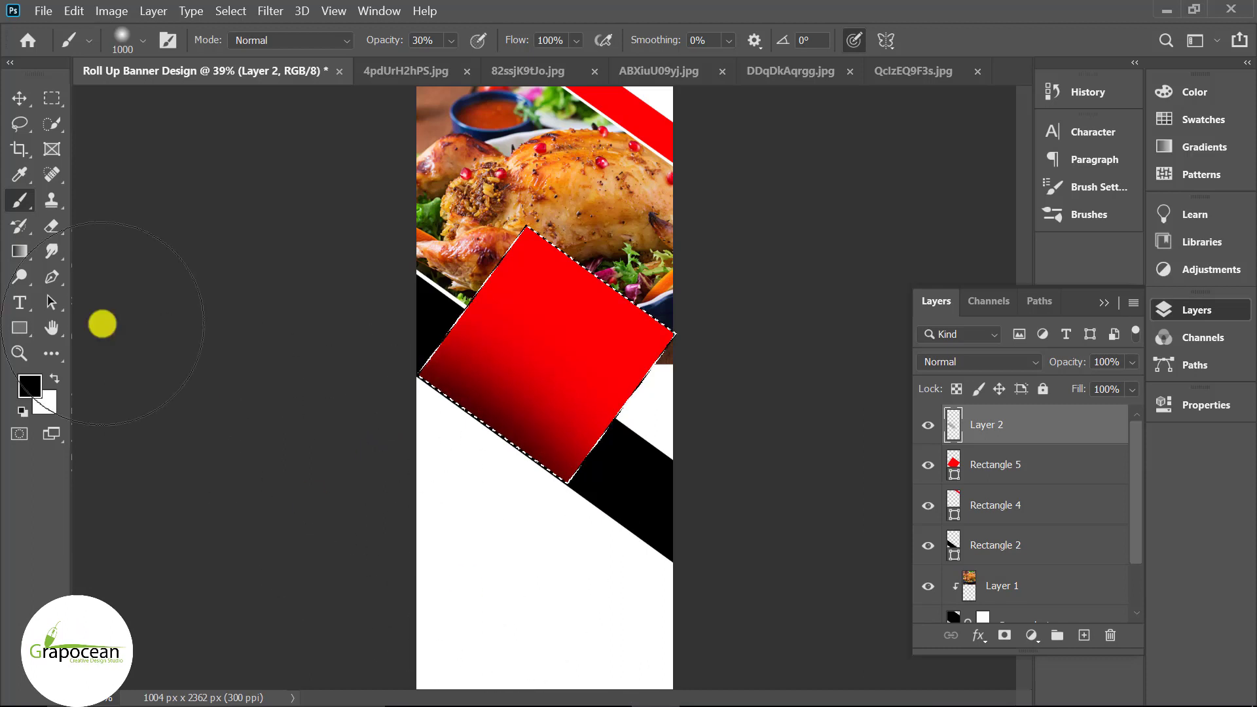
click(52, 98)
- Duplicate Rectangle 5 and shrink the copy slightly inside the original square
scroll(622, 530, down, 5)
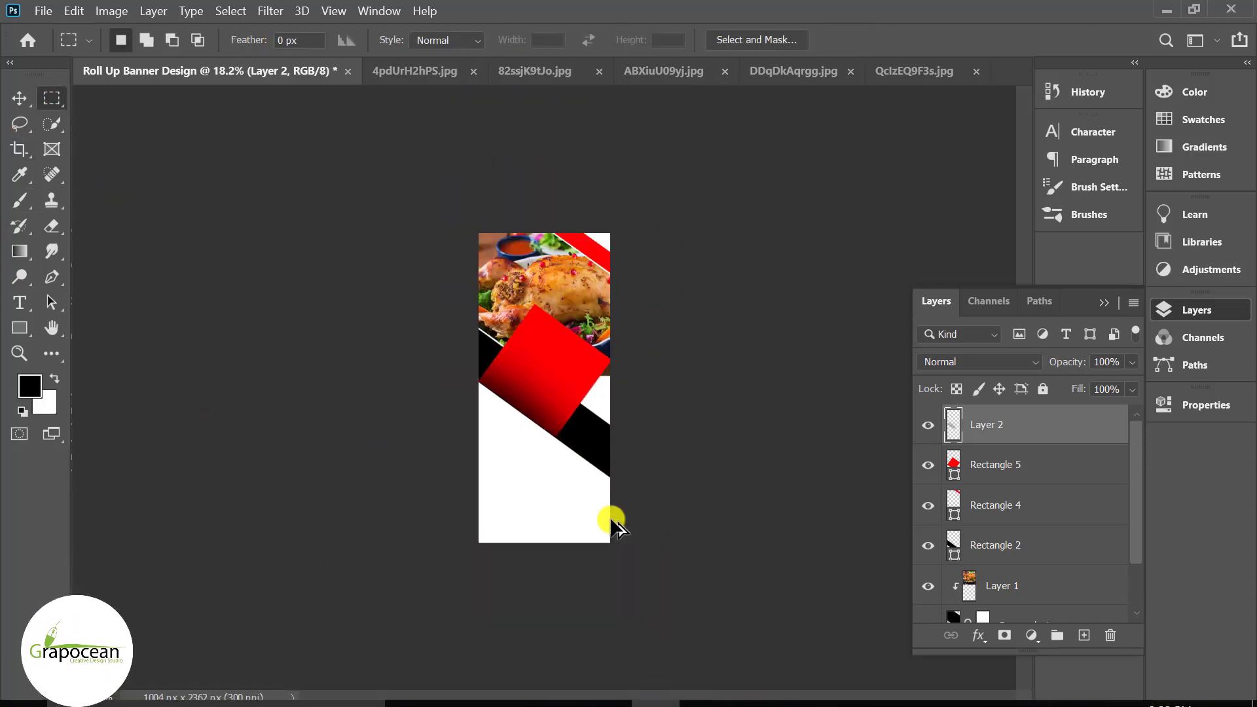
scroll(688, 507, up, 1)
scroll(687, 505, up, 2)
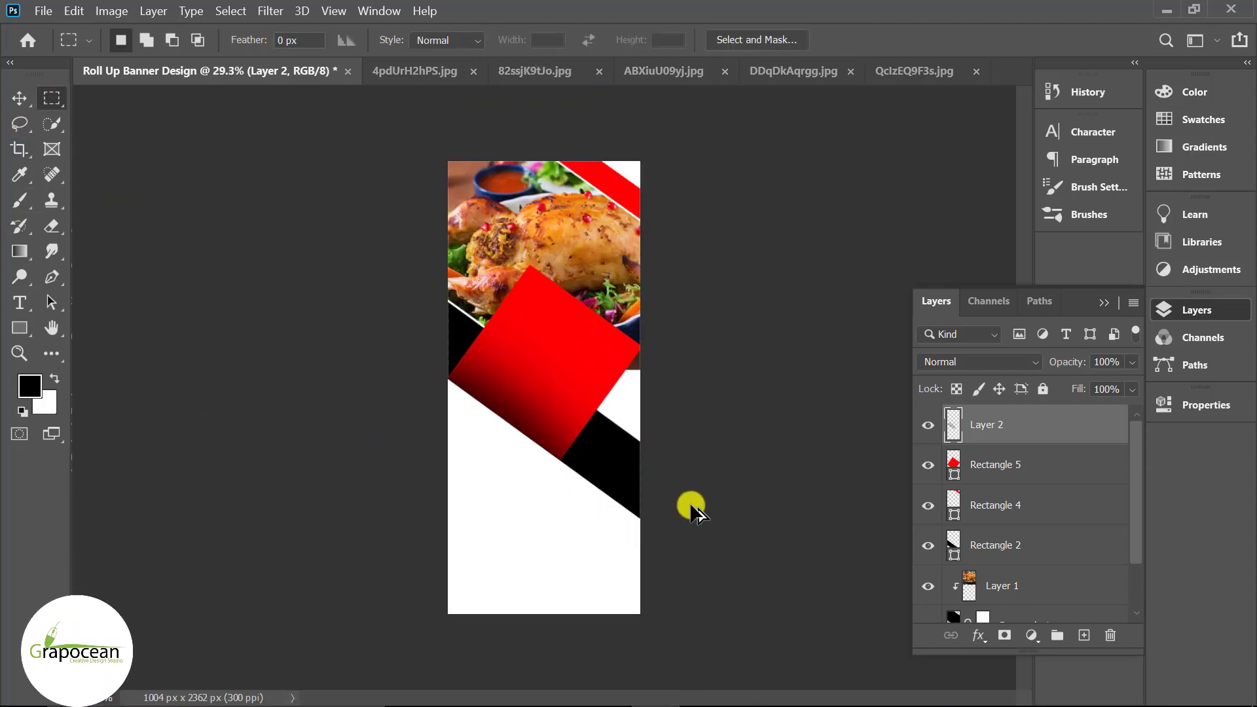
scroll(675, 505, up, 2)
click(1012, 475)
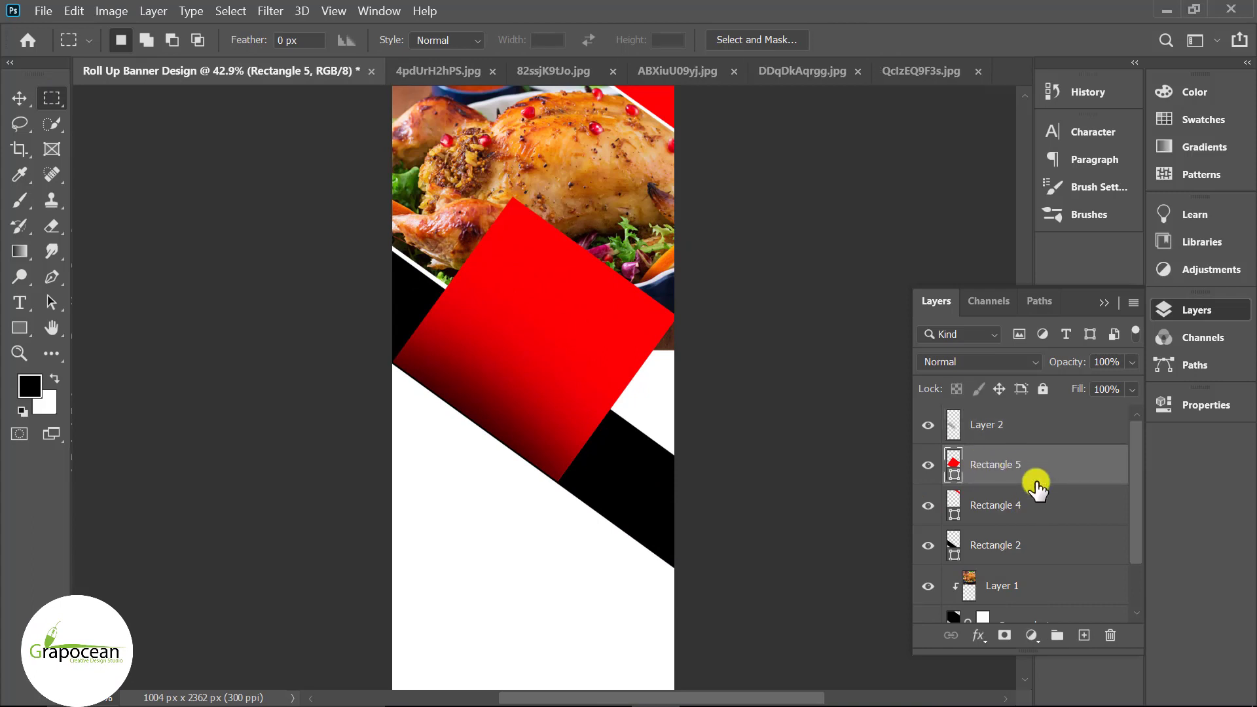
key(ctrl+j)
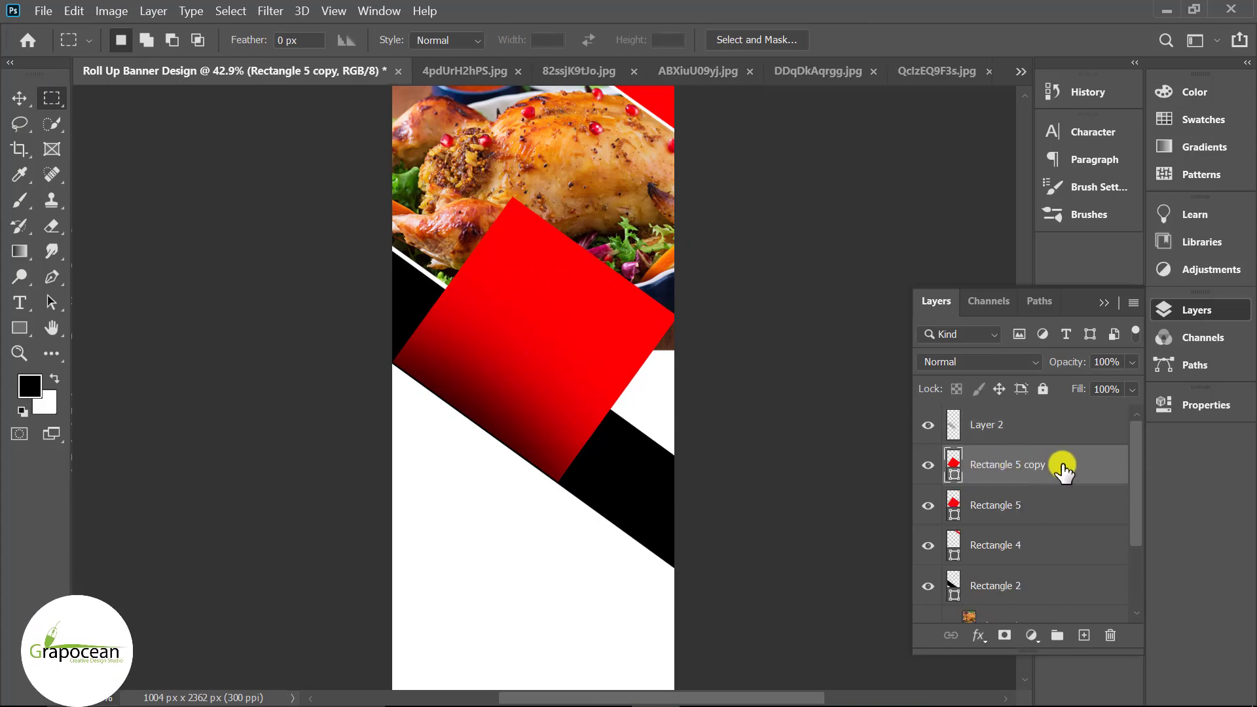
key(ctrl+t)
drag(677, 484, 665, 471)
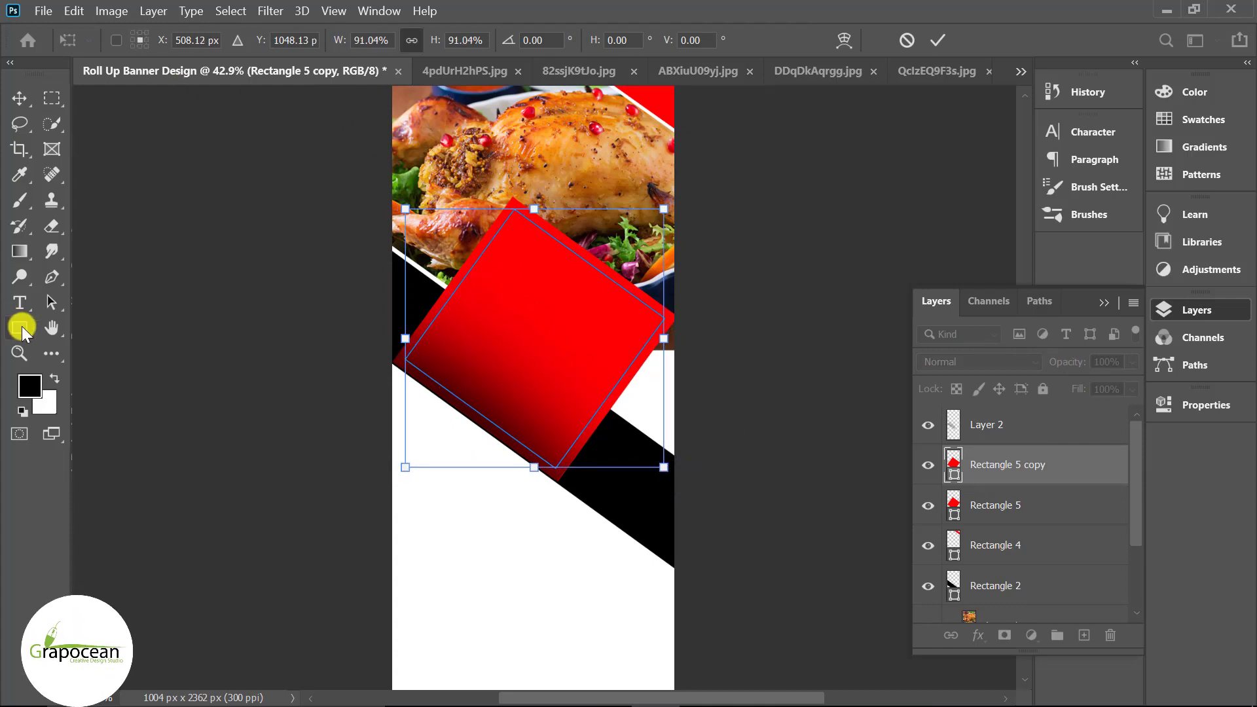
click(20, 328)
- Give the square copy no fill and a white stroke, leaving a thin white frame
click(222, 41)
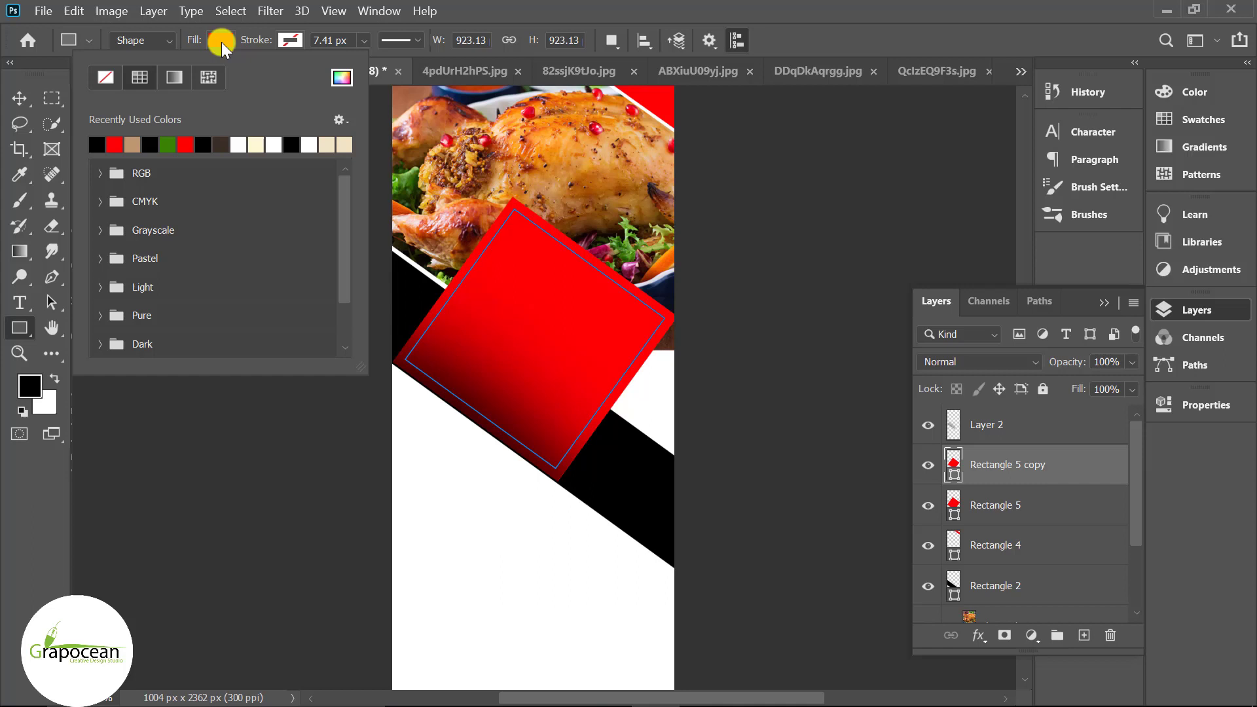
click(105, 80)
click(290, 40)
click(308, 144)
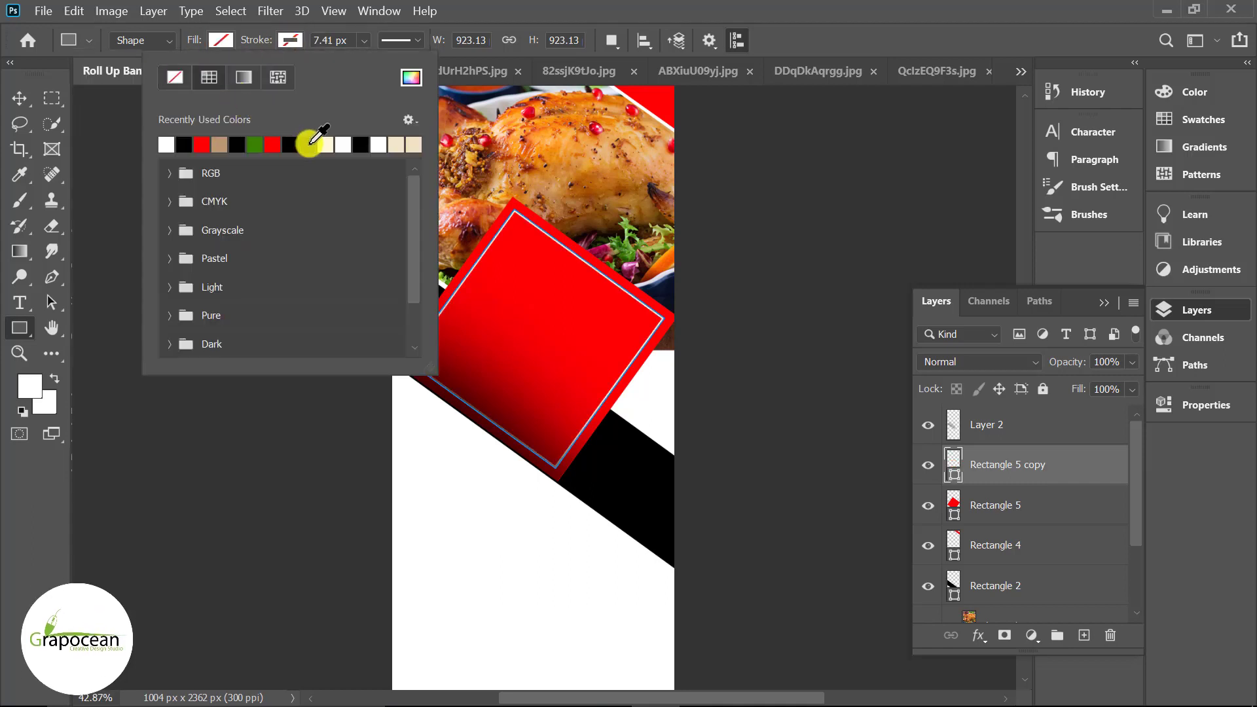
click(19, 106)
scroll(521, 511, down, 3)
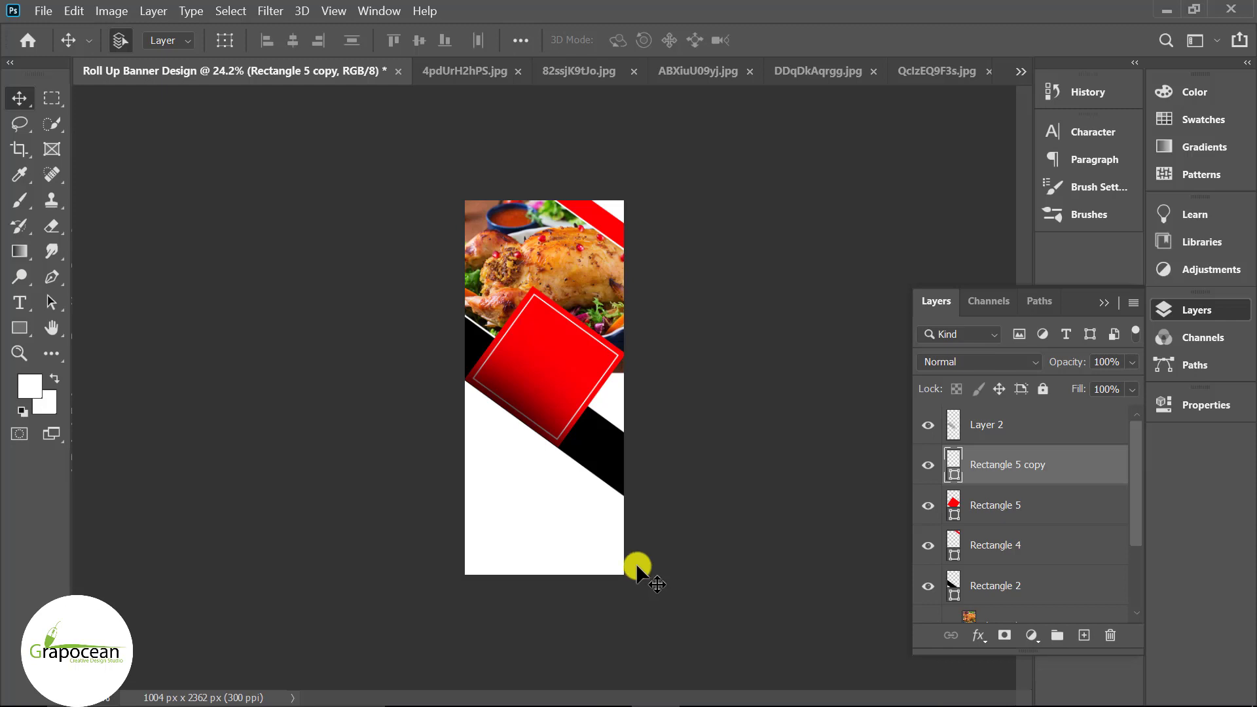
scroll(619, 546, up, 1)
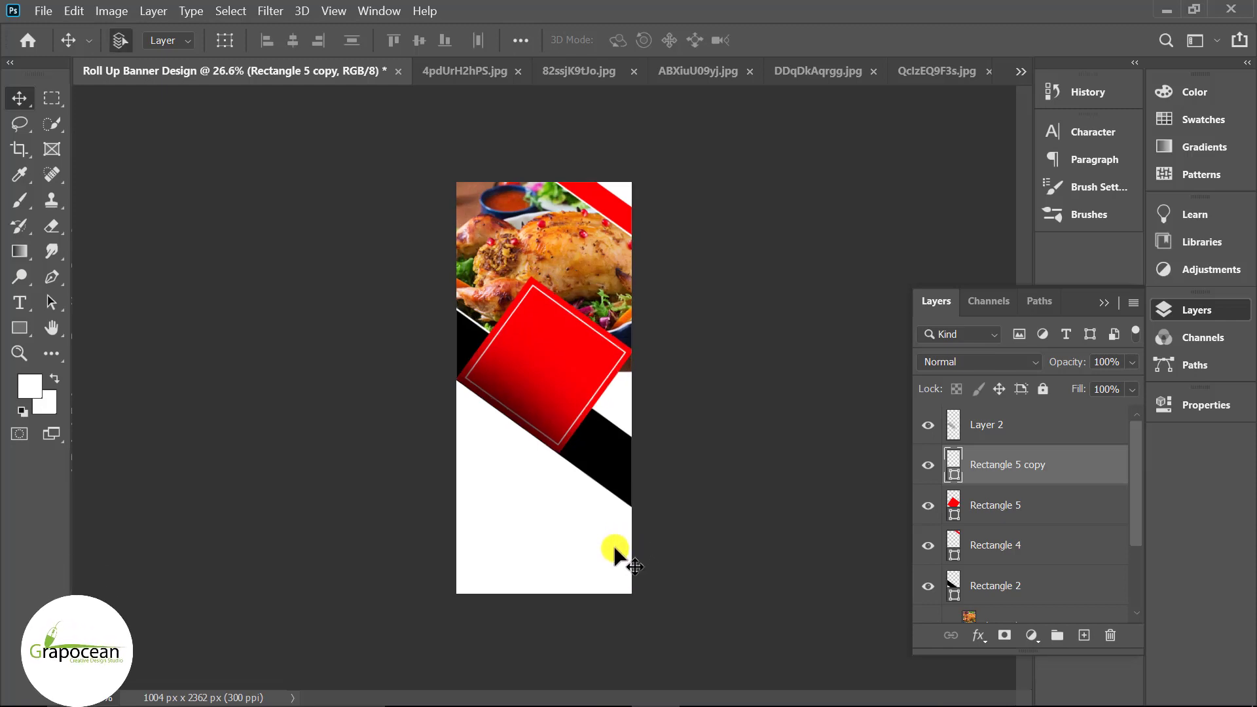
scroll(616, 554, up, 3)
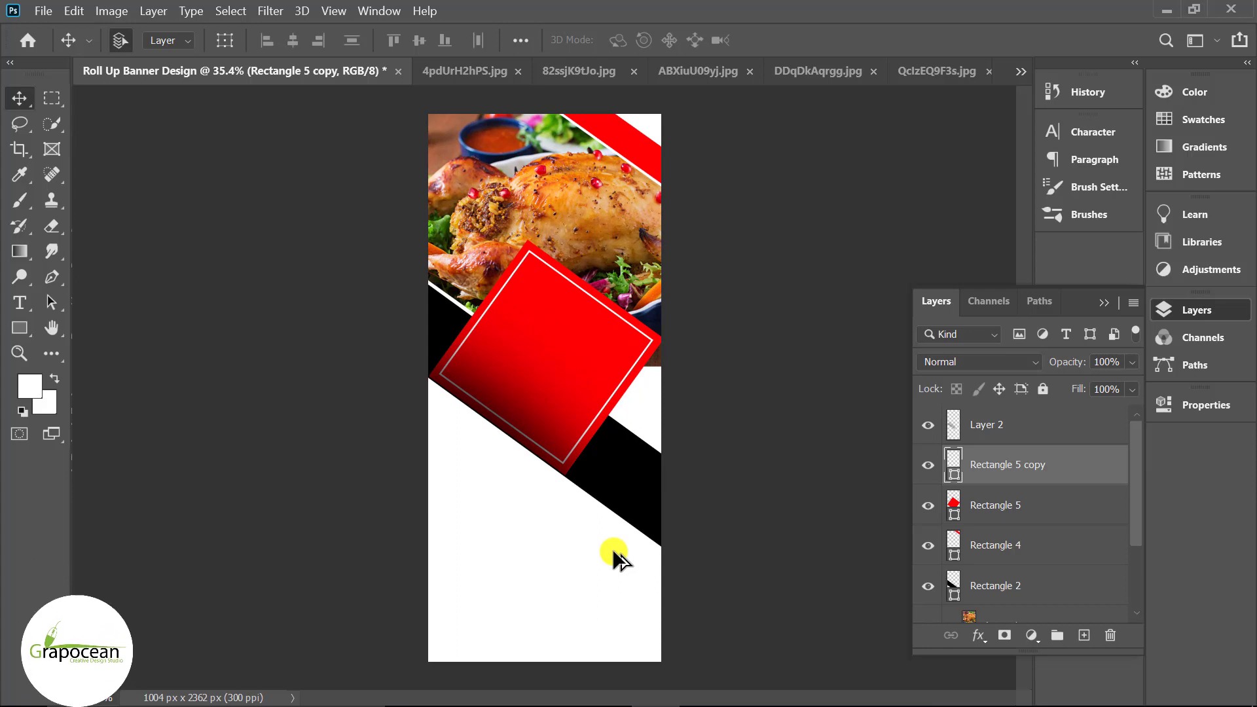
- Type FOOD in white bold lettering inside the red square
key(t)
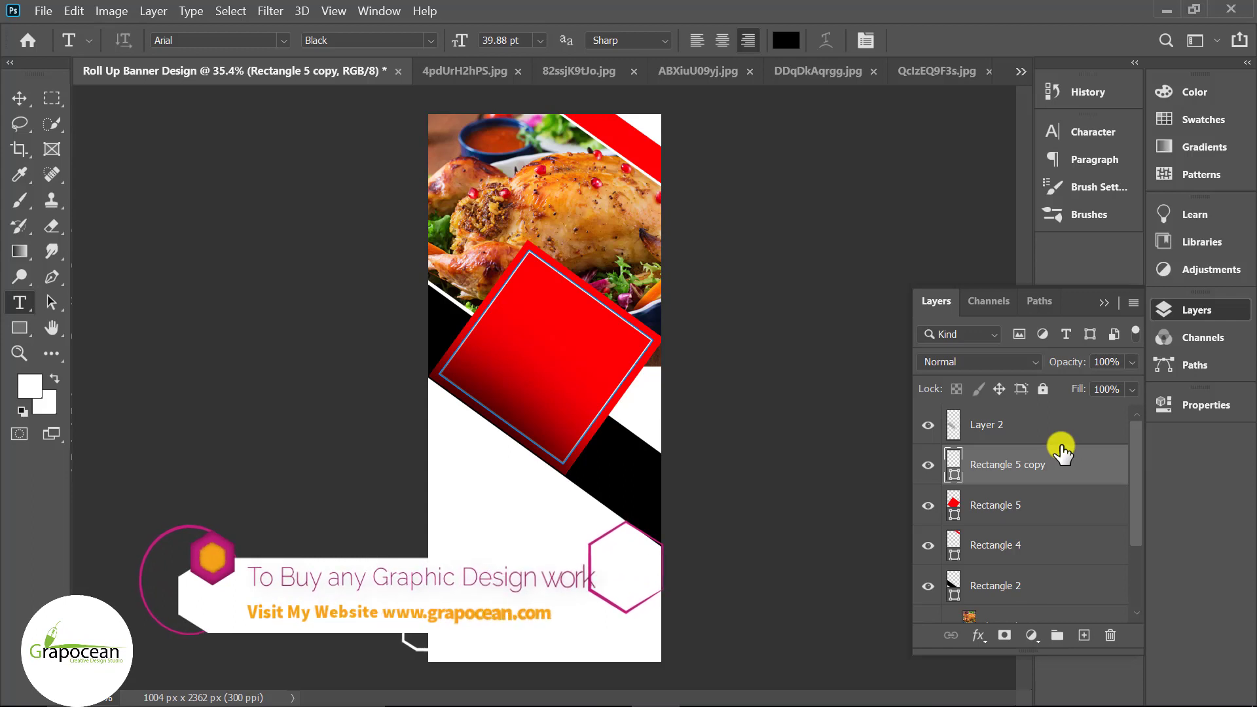
click(1038, 424)
click(1084, 636)
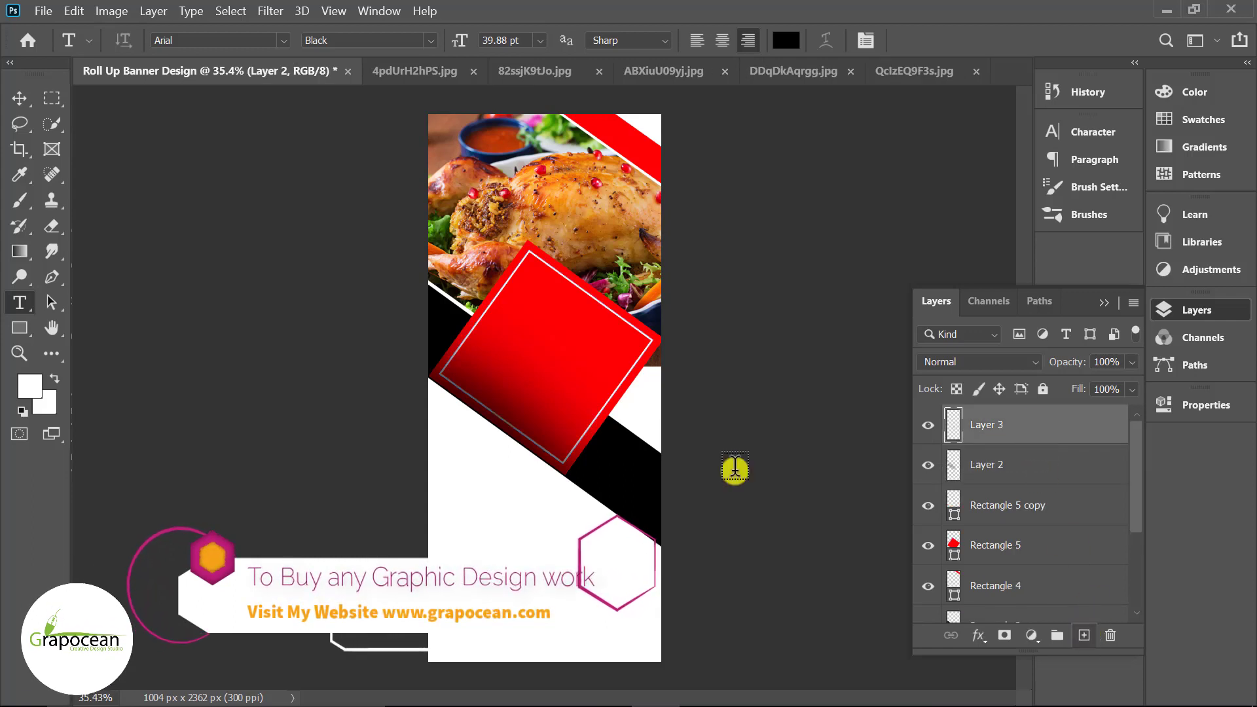
click(527, 322)
text(P)
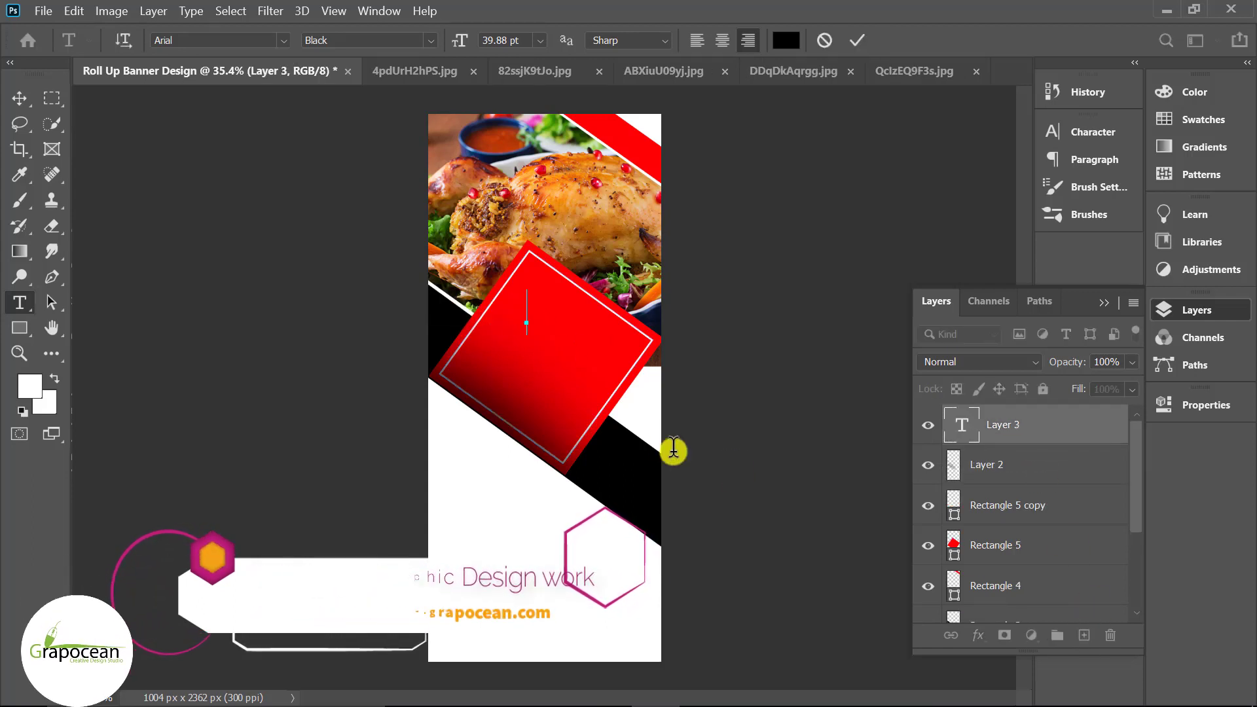
key(BackSpace)
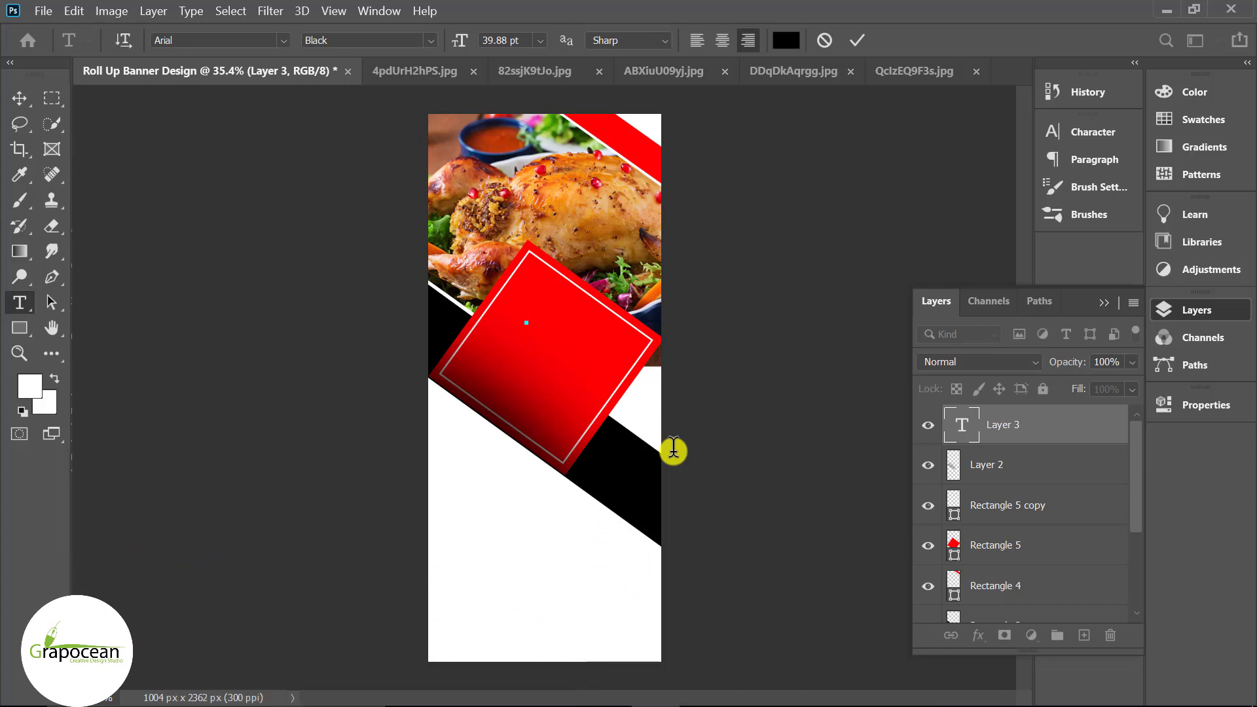
text(B)
text(D)
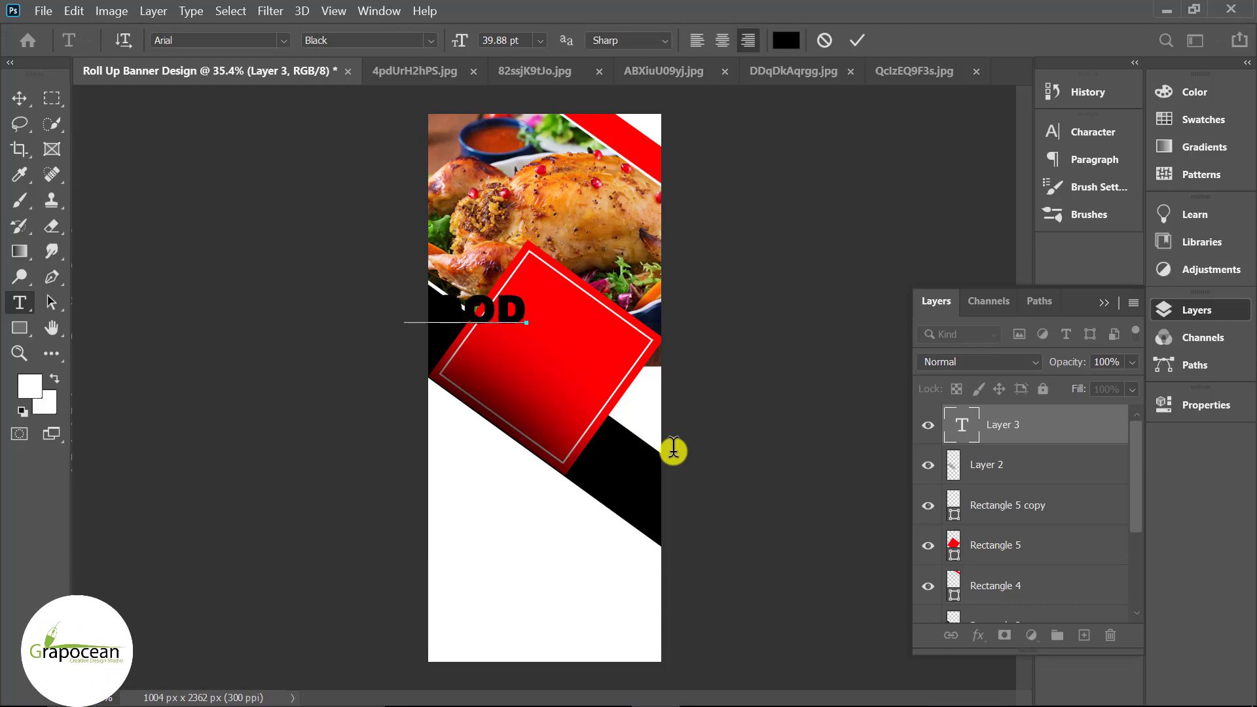
drag(528, 307, 145, 300)
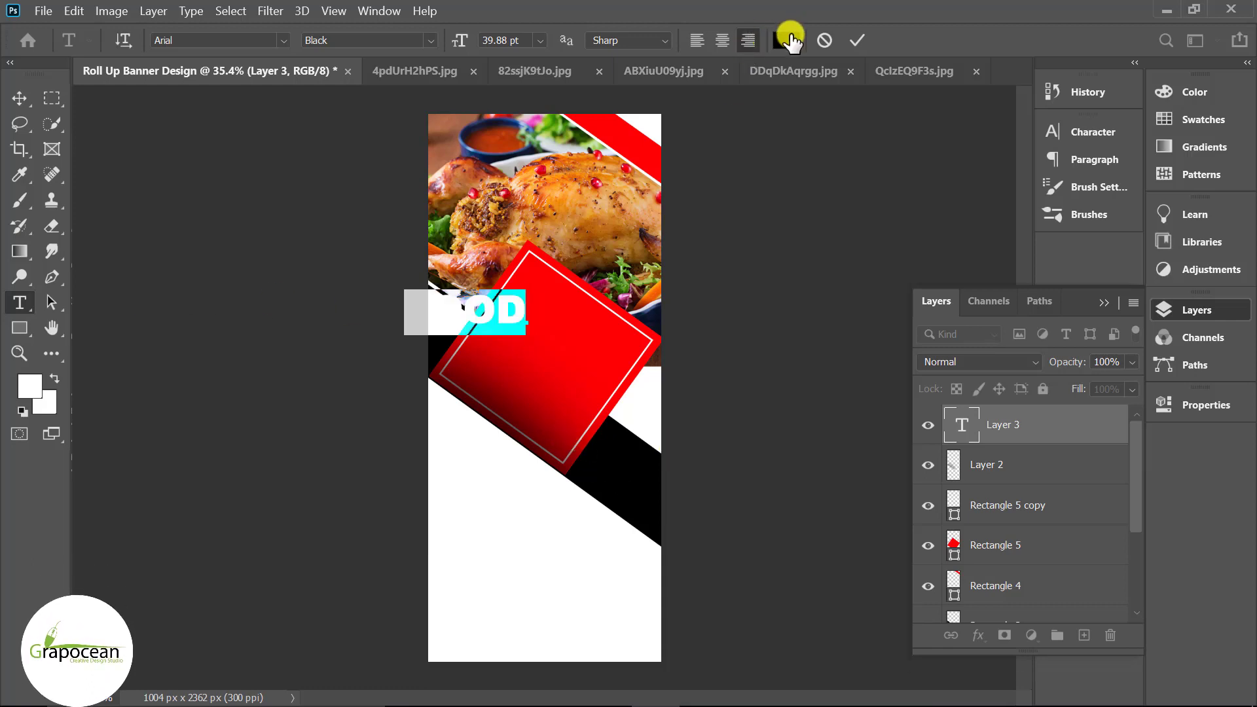
click(790, 40)
drag(500, 412, 367, 366)
click(808, 356)
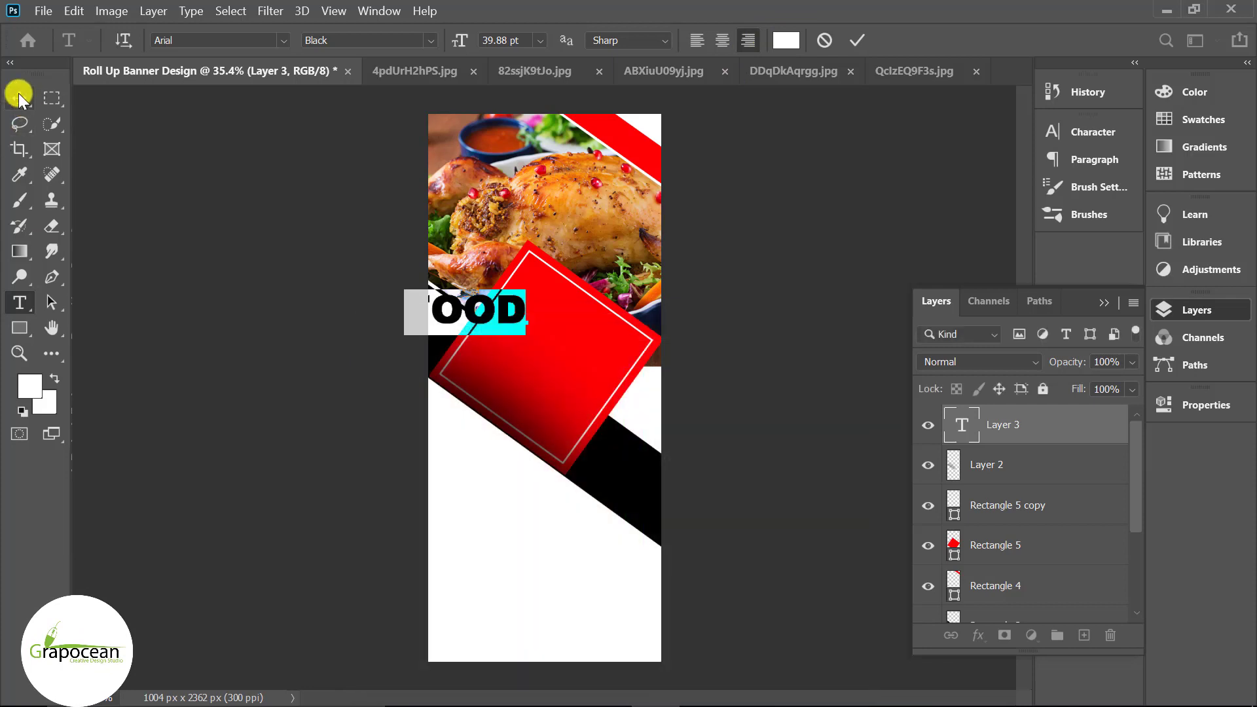
click(18, 97)
- Move FOOD to the square's upper edge and rotate it about 37° to match its tilt
mouse_move(525, 328)
mouse_down()
mouse_move(606, 335)
mouse_move(605, 422)
mouse_up()
key(ctrl+t)
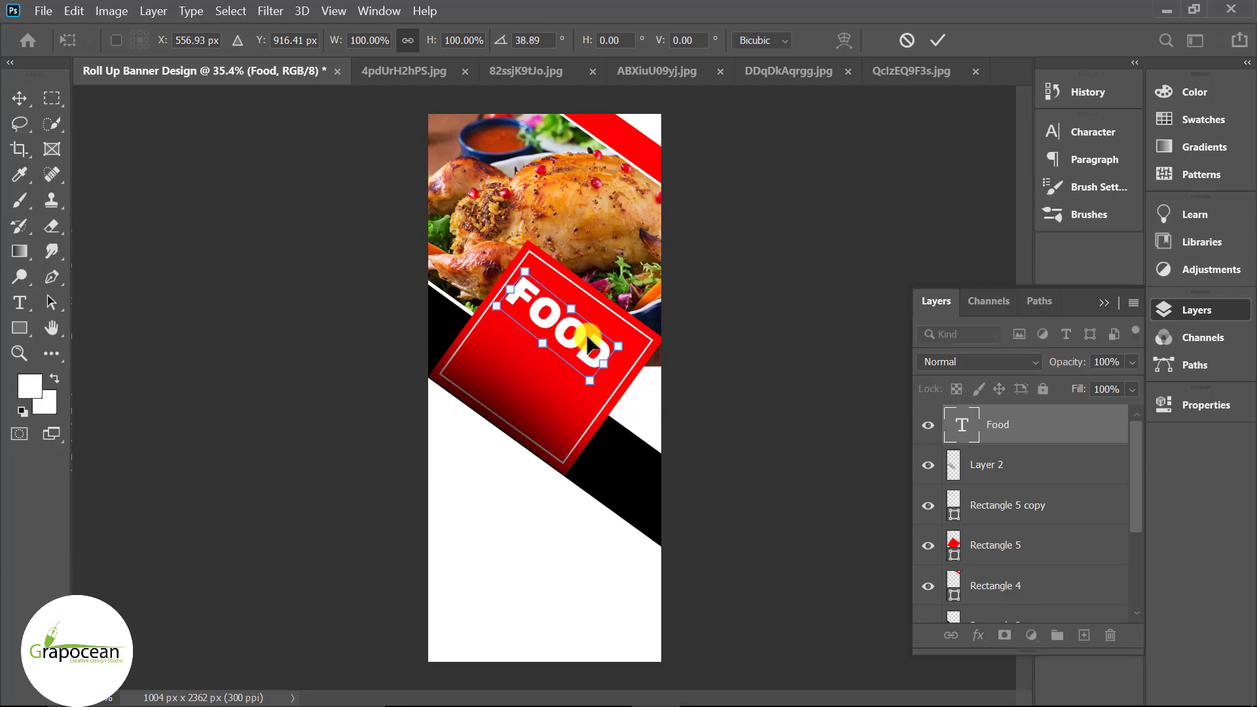
scroll(589, 342, up, 3)
drag(607, 373, 632, 347)
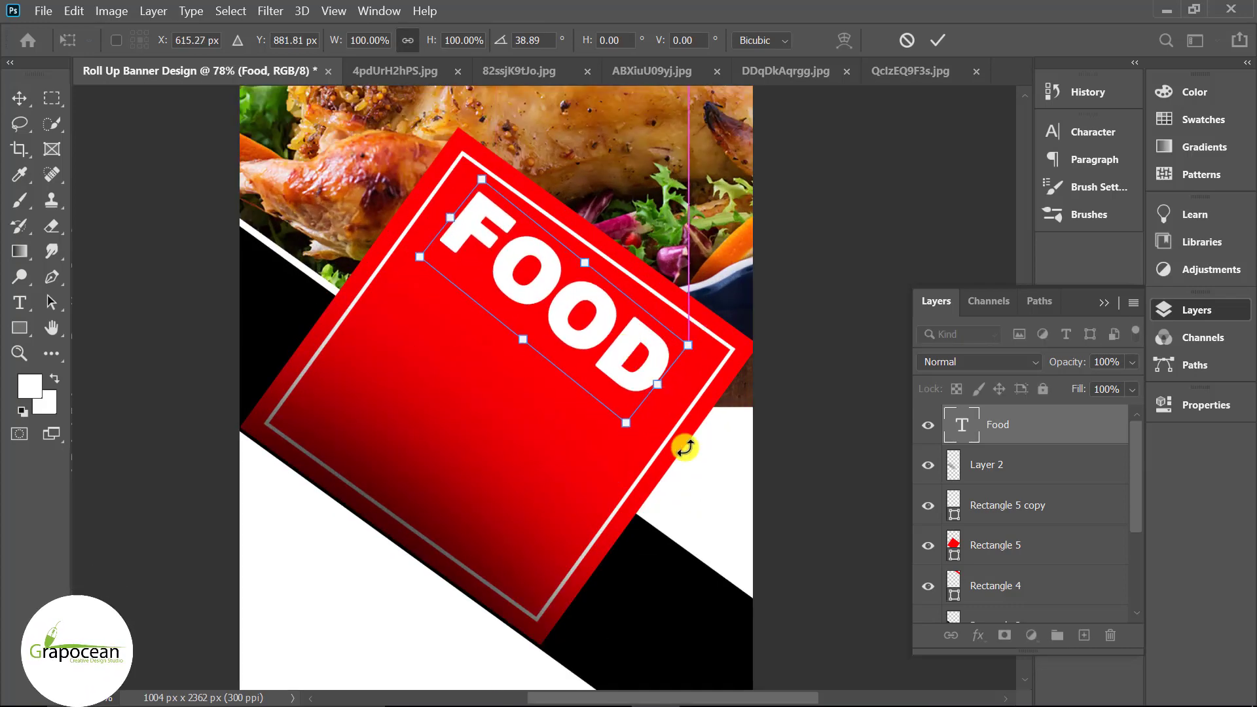
drag(685, 448, 675, 469)
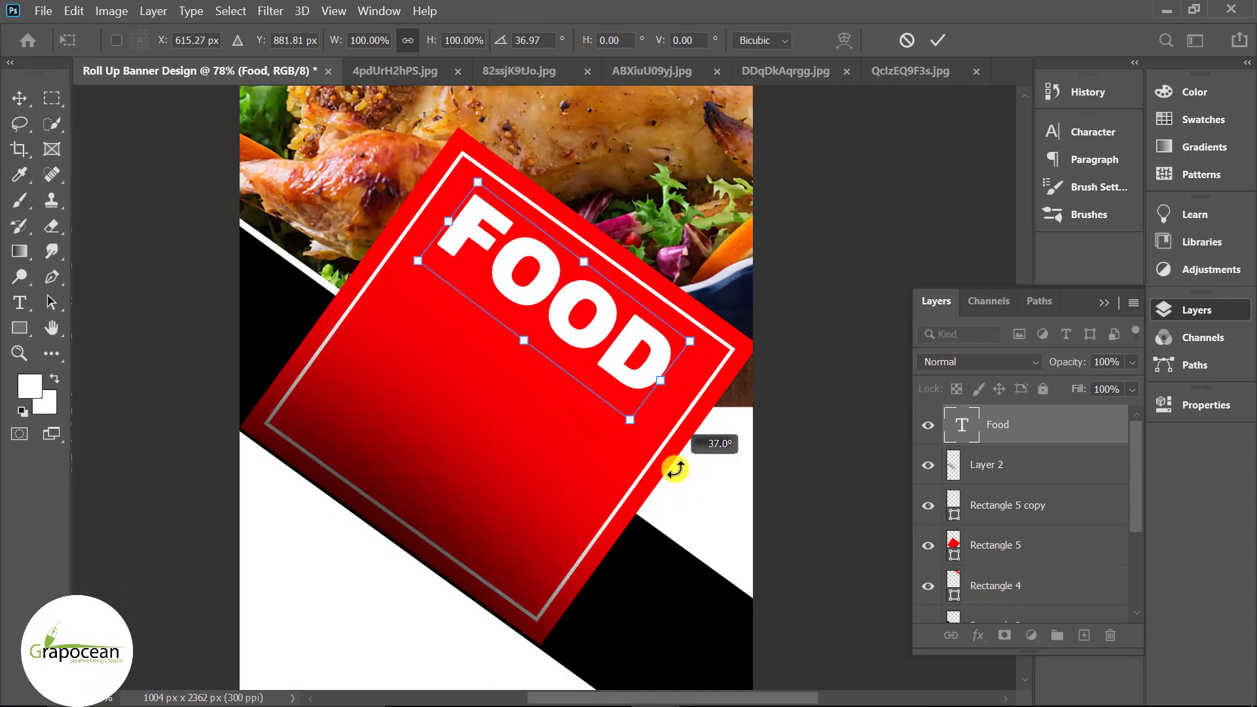
click(938, 40)
scroll(681, 469, down, 3)
scroll(541, 363, up, 2)
scroll(540, 364, down, 3)
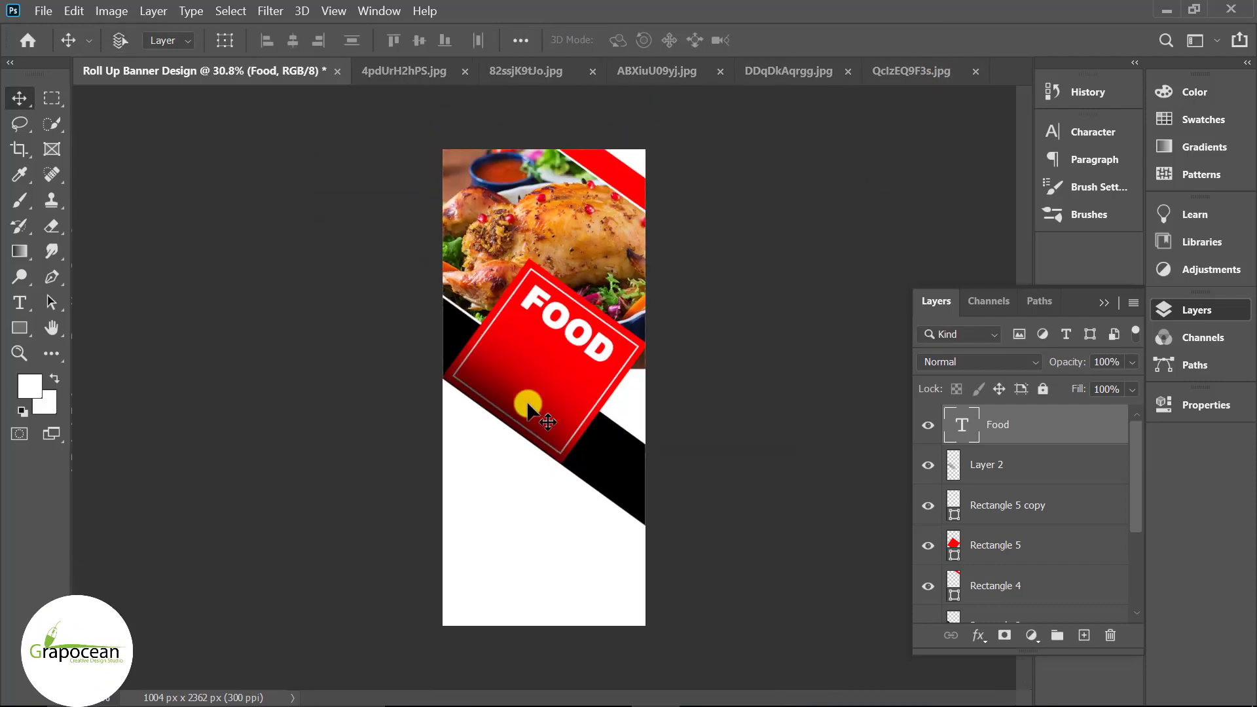
click(20, 303)
scroll(524, 409, up, 3)
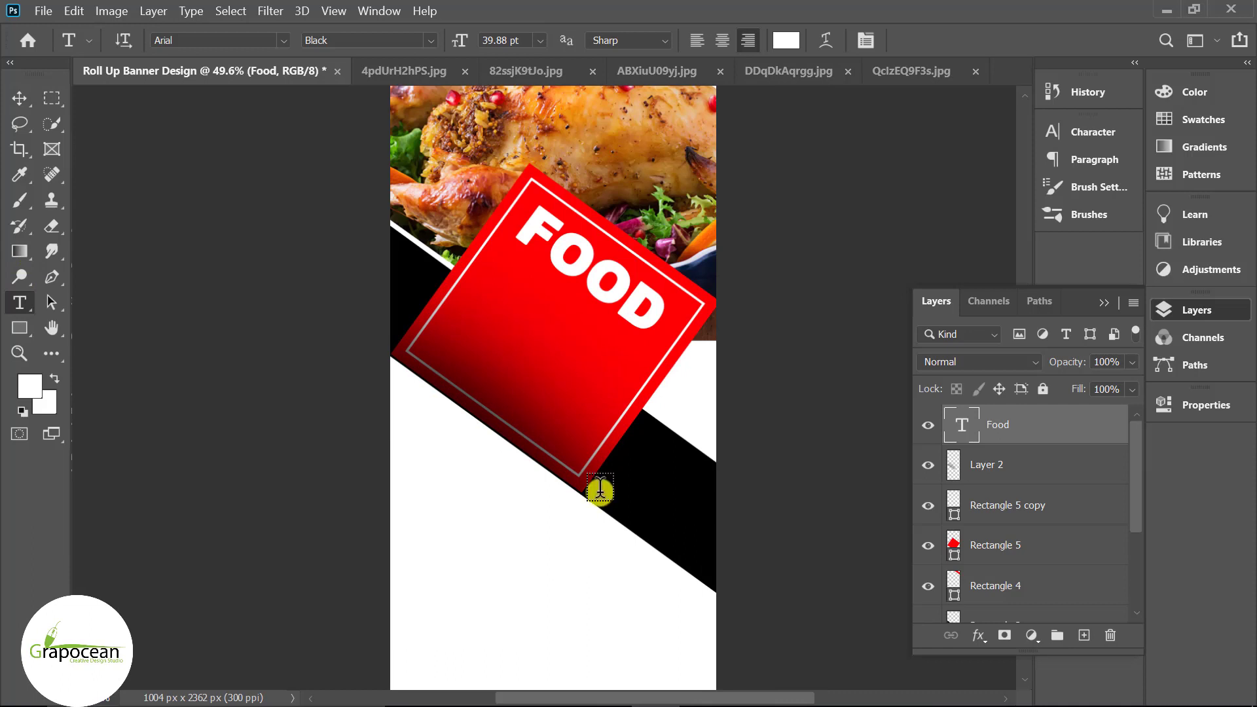
- Type ROLL UP in Regular weight with red-orange colour ff2e00
click(530, 328)
text(ROL)
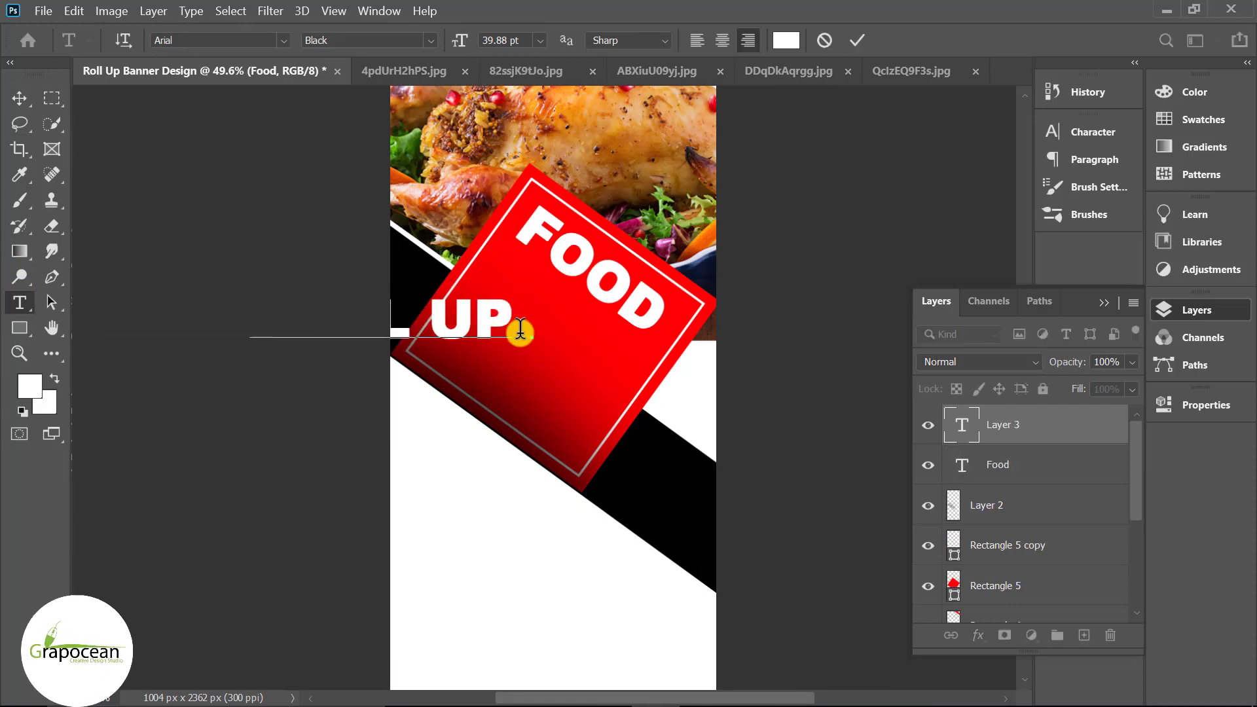
drag(307, 332, 37, 329)
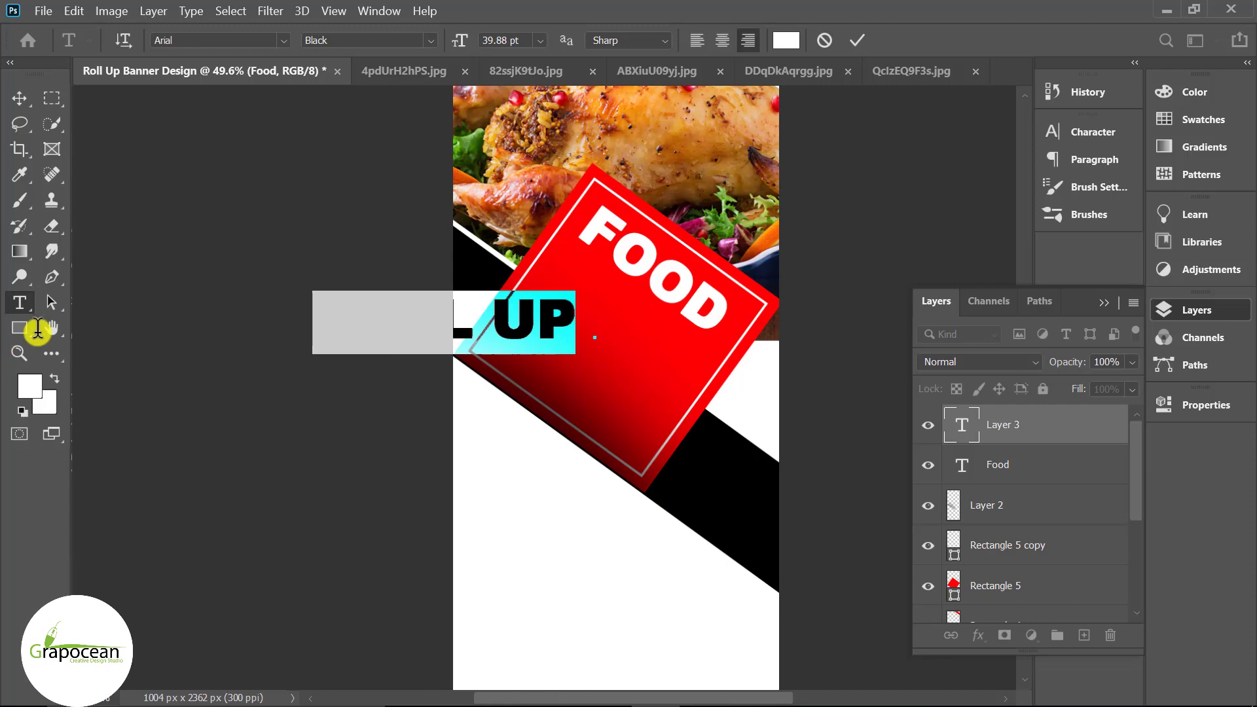
click(429, 36)
click(379, 77)
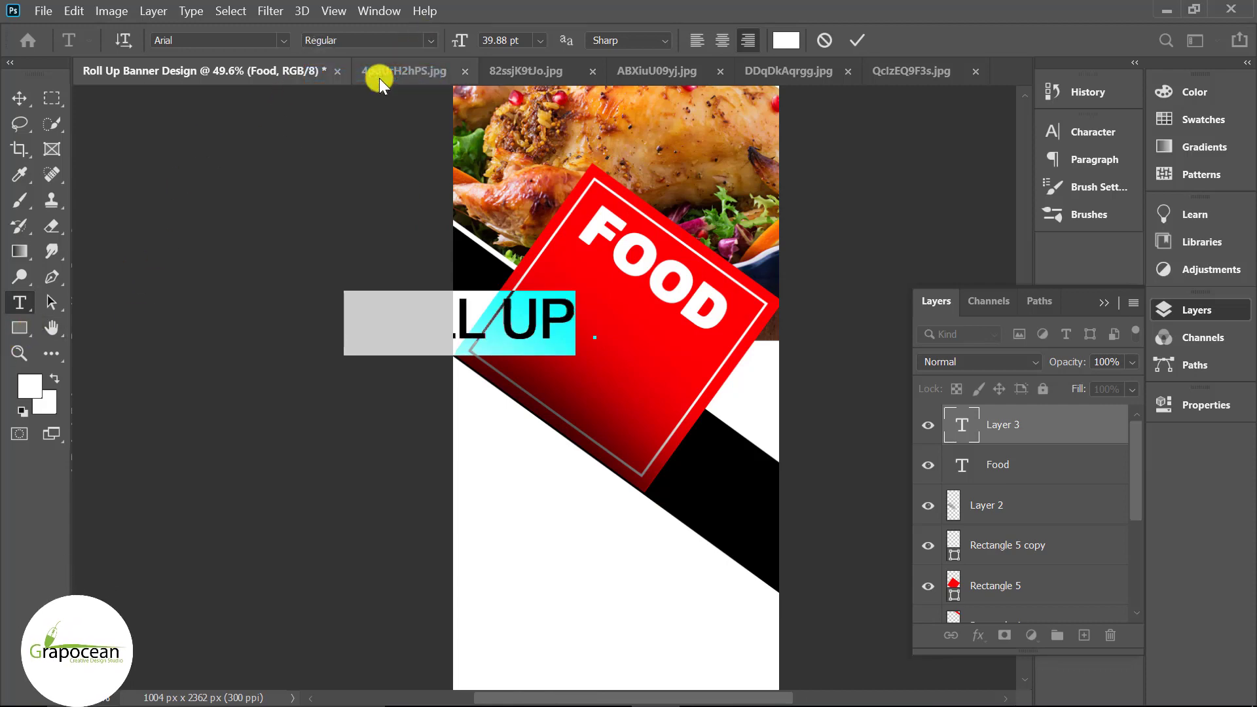
click(788, 40)
click(543, 184)
drag(594, 331, 695, 344)
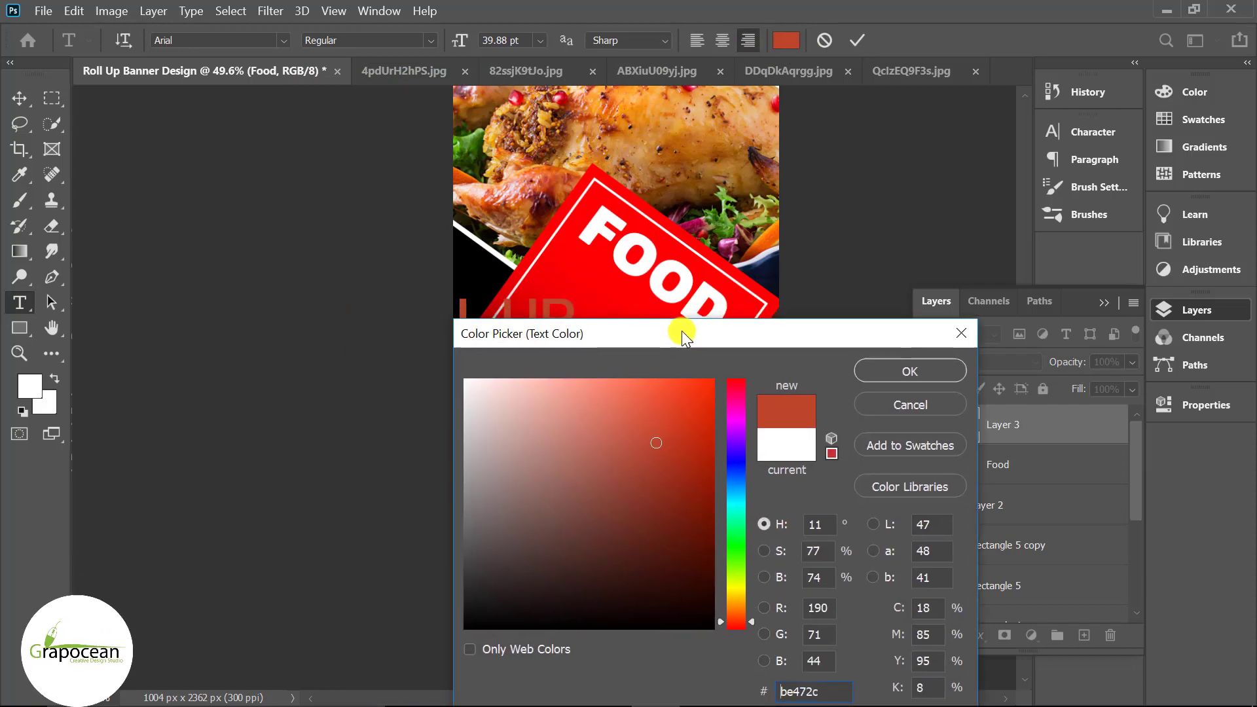
click(858, 378)
click(19, 98)
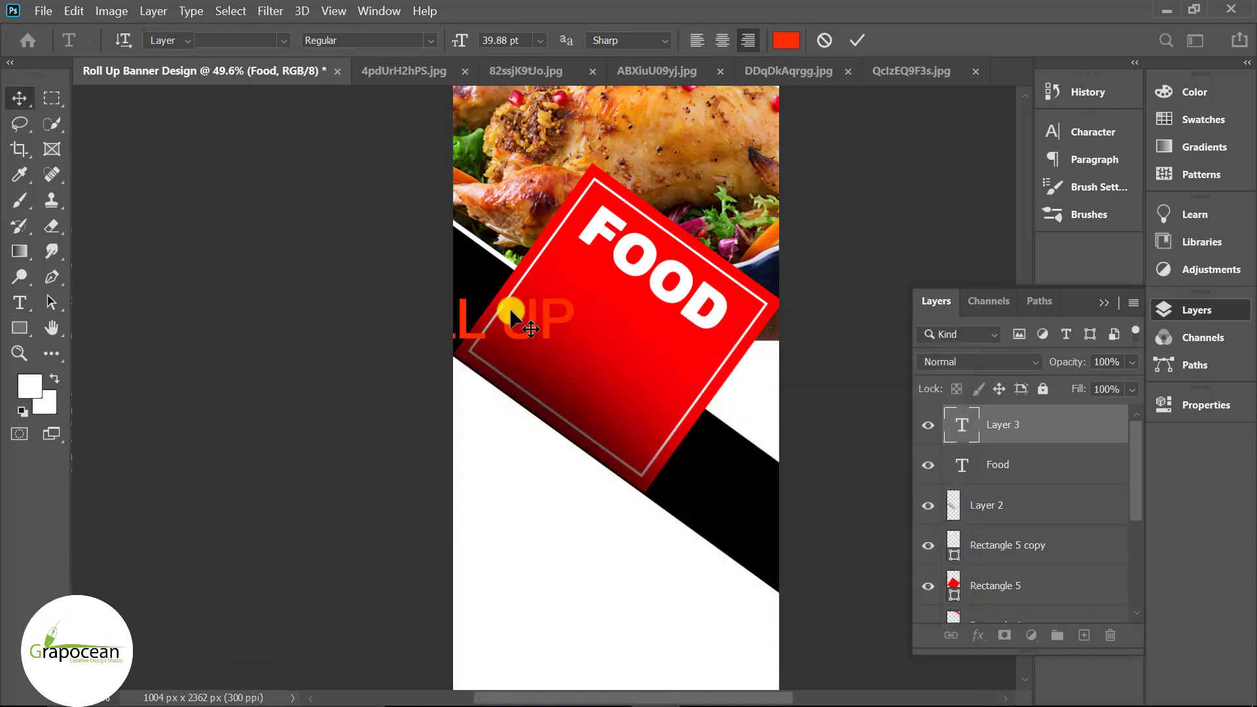
- Rotate ROLL UP about 37°, enlarge it and position it beneath FOOD across the square
drag(541, 339, 666, 340)
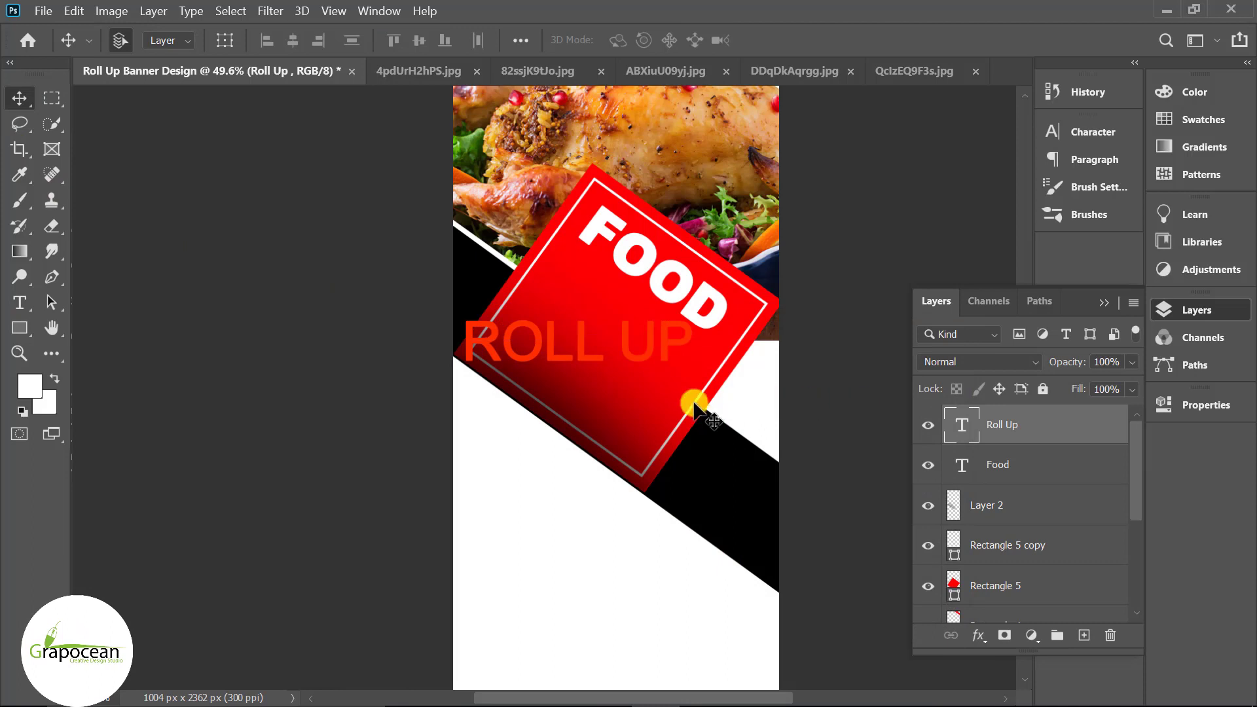
key(ctrl+t)
mouse_move(752, 413)
mouse_down()
mouse_move(637, 455)
mouse_move(666, 466)
mouse_move(661, 480)
mouse_move(698, 469)
mouse_move(753, 422)
mouse_up()
drag(656, 403, 687, 393)
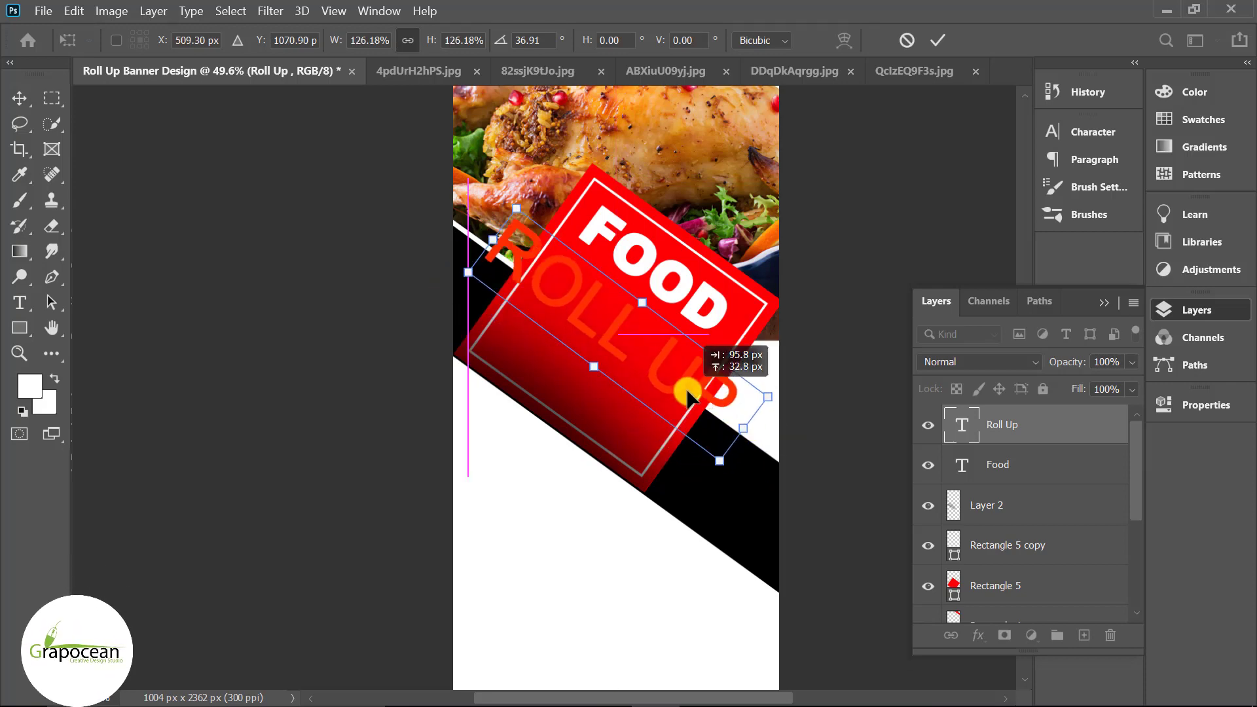
mouse_move(720, 461)
mouse_down()
mouse_move(664, 410)
mouse_move(717, 480)
mouse_up()
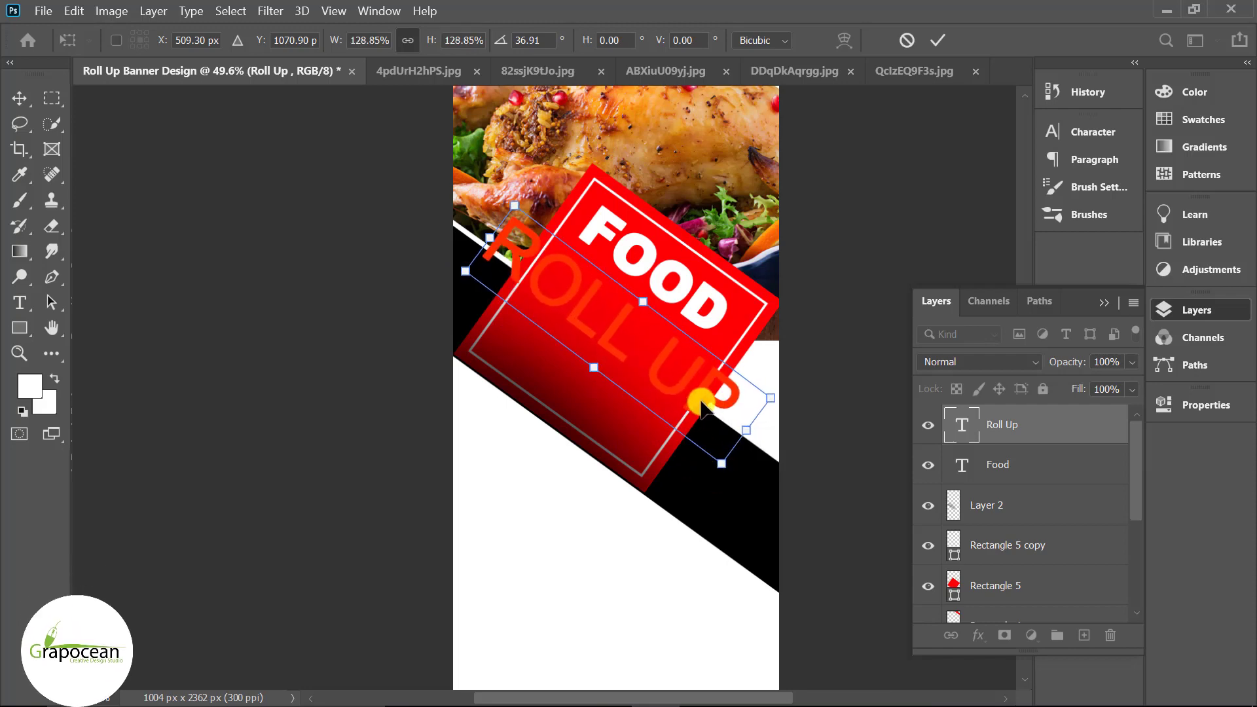
drag(712, 401, 721, 400)
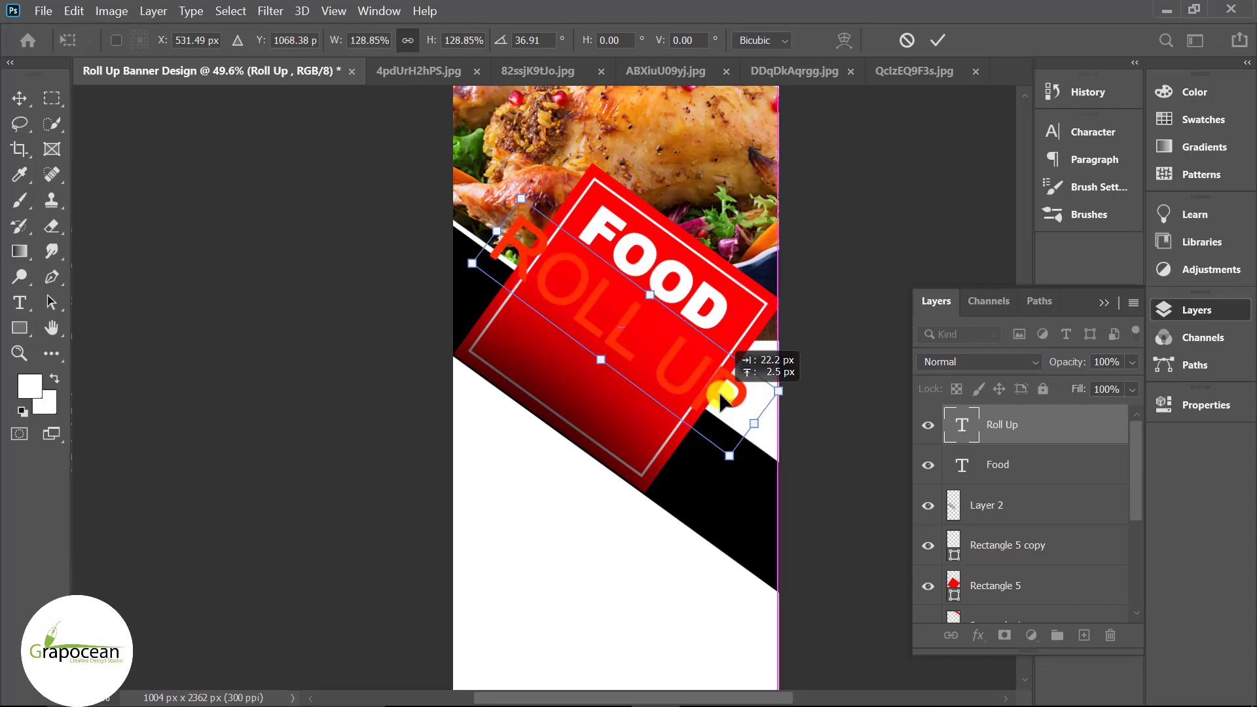
click(938, 40)
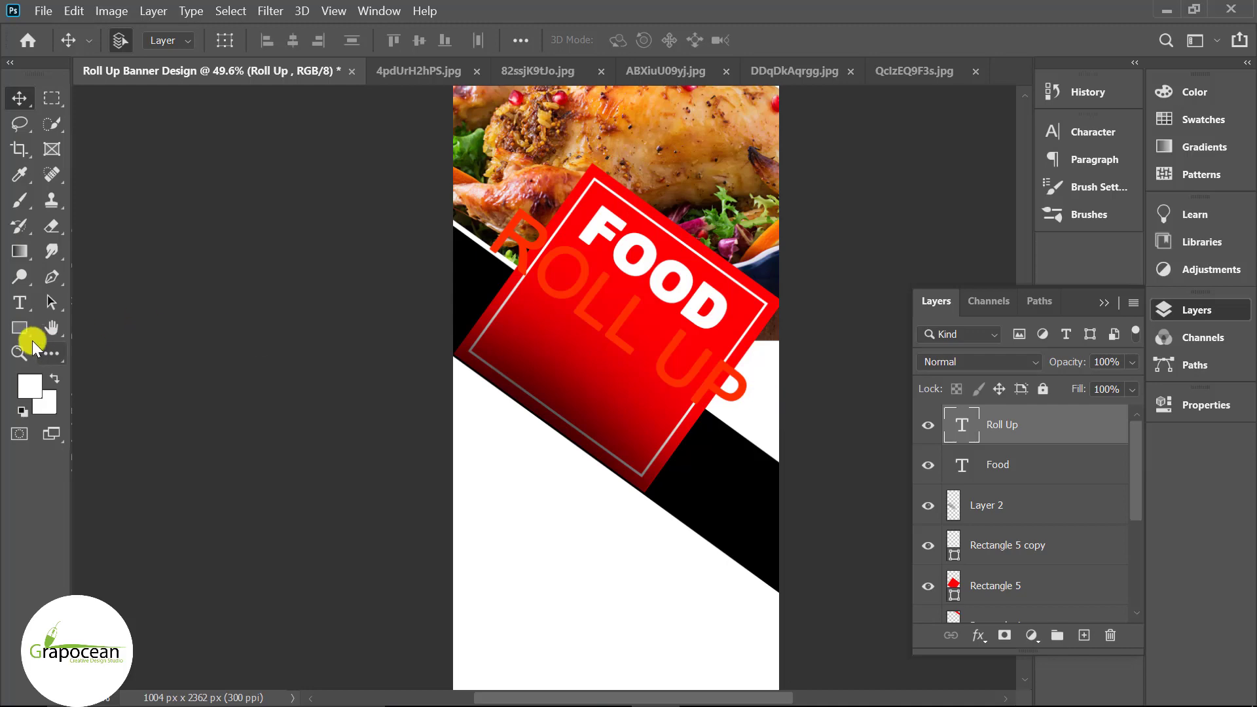
- Recolour the ROLL UP text golden yellow
click(519, 252)
key(ctrl+a)
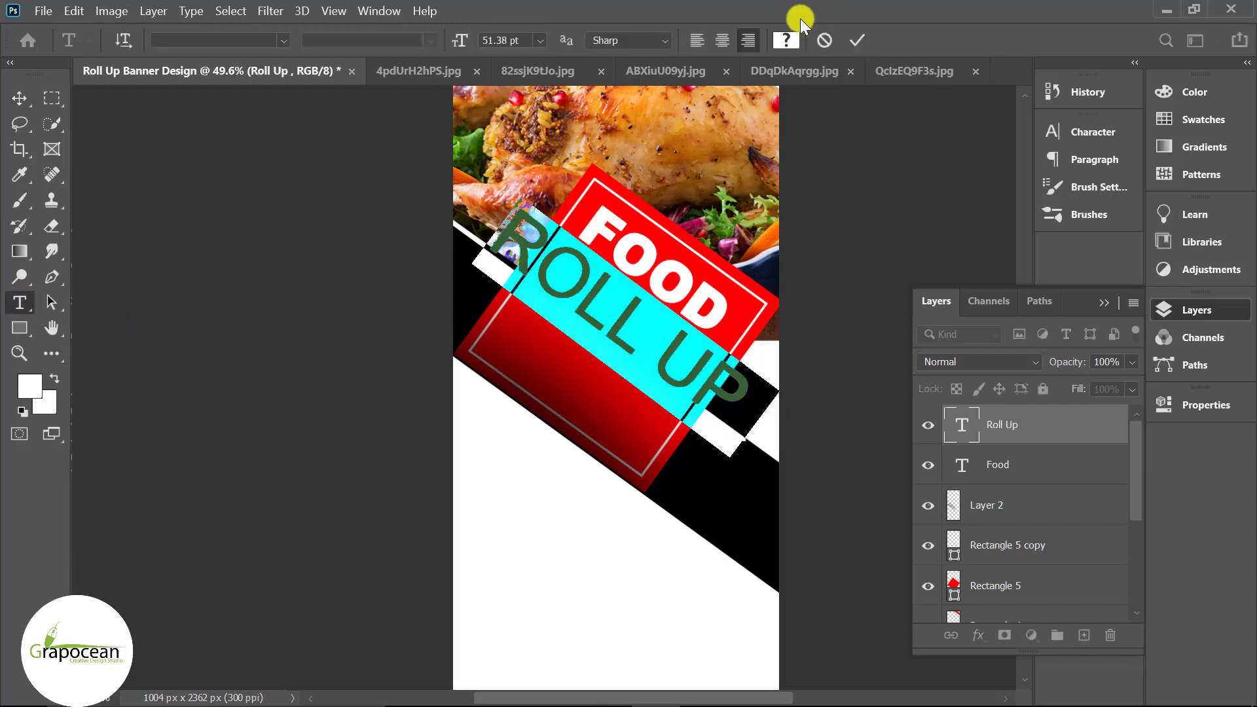
click(786, 40)
click(688, 522)
click(736, 582)
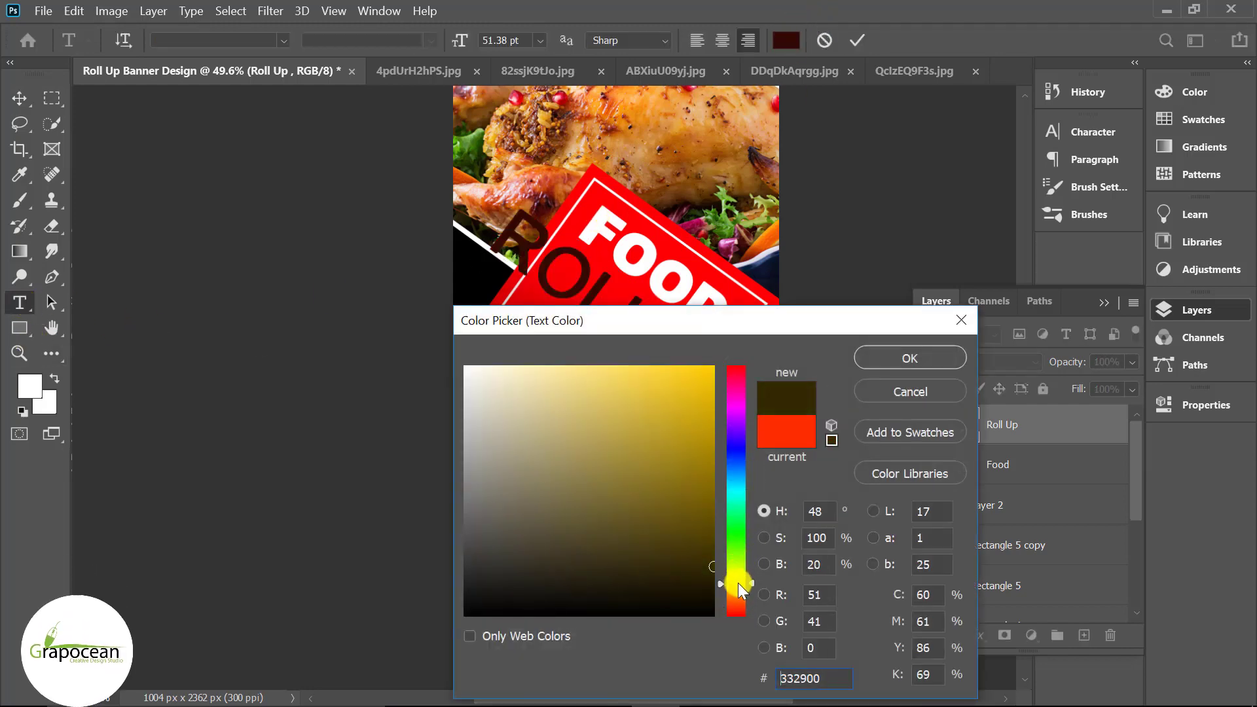
drag(706, 426, 748, 324)
click(898, 359)
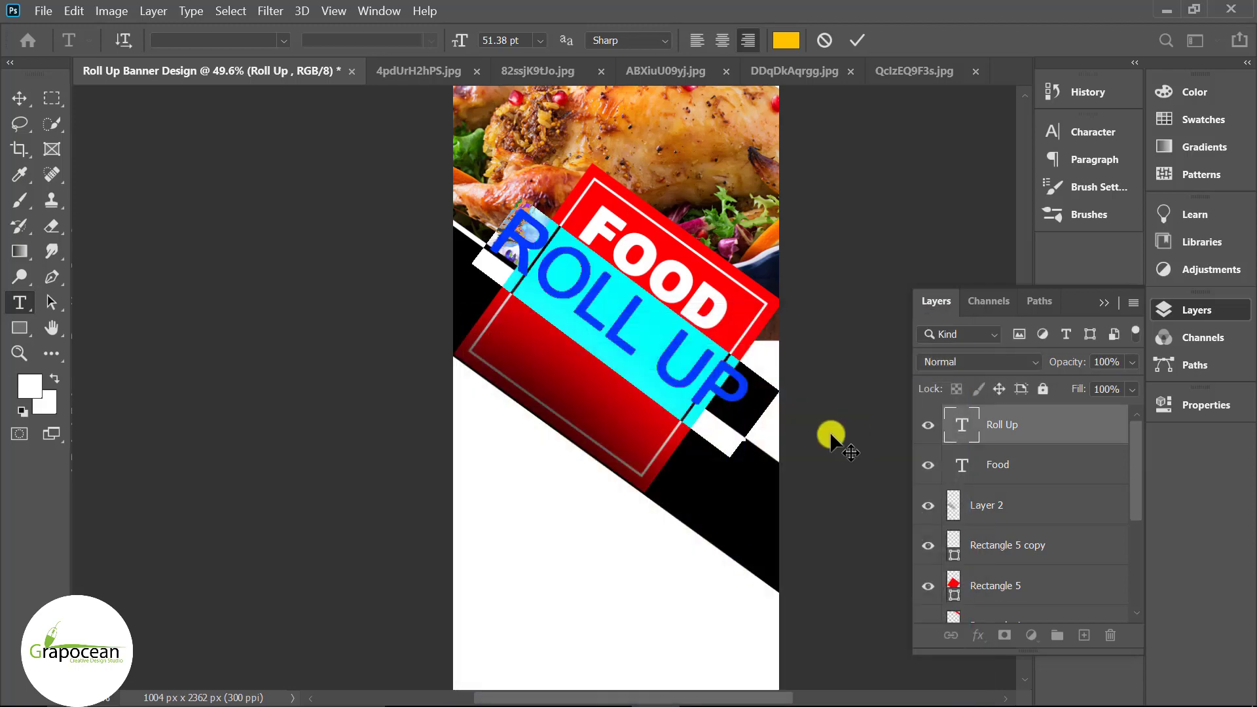
click(19, 98)
- Set the ROLL UP text to 55.38 pt Bold
scroll(688, 510, down, 3)
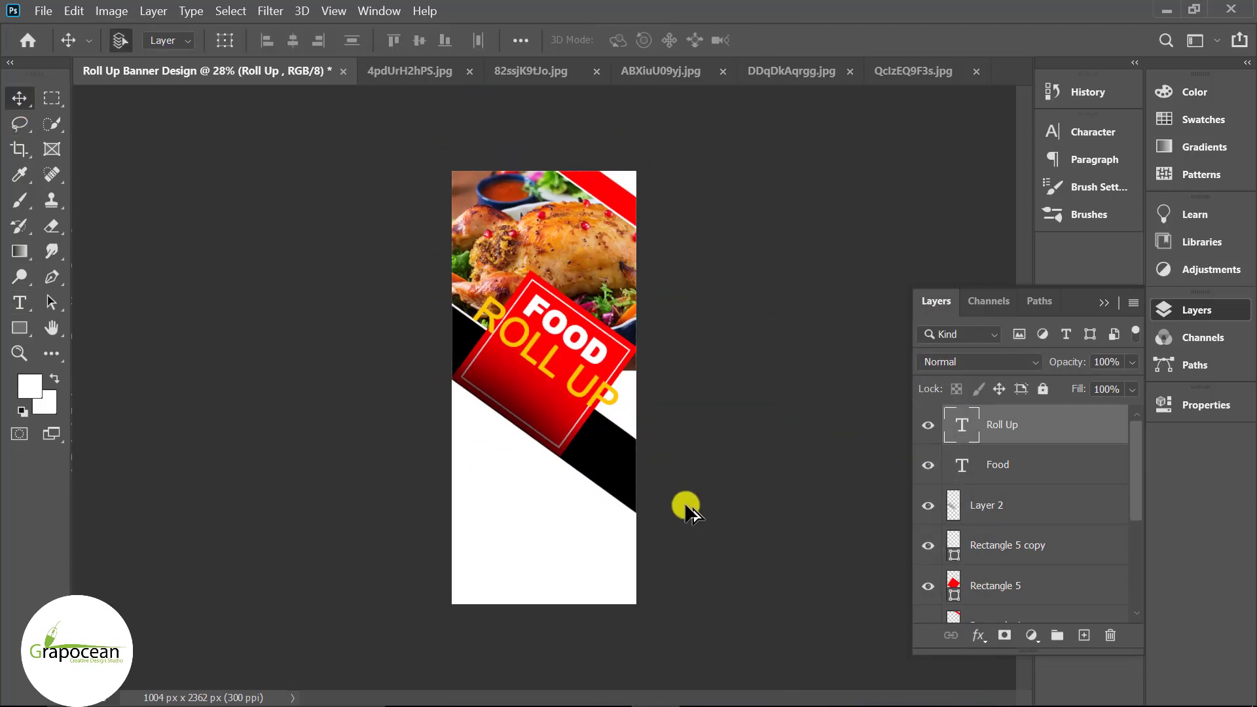
scroll(681, 505, up, 3)
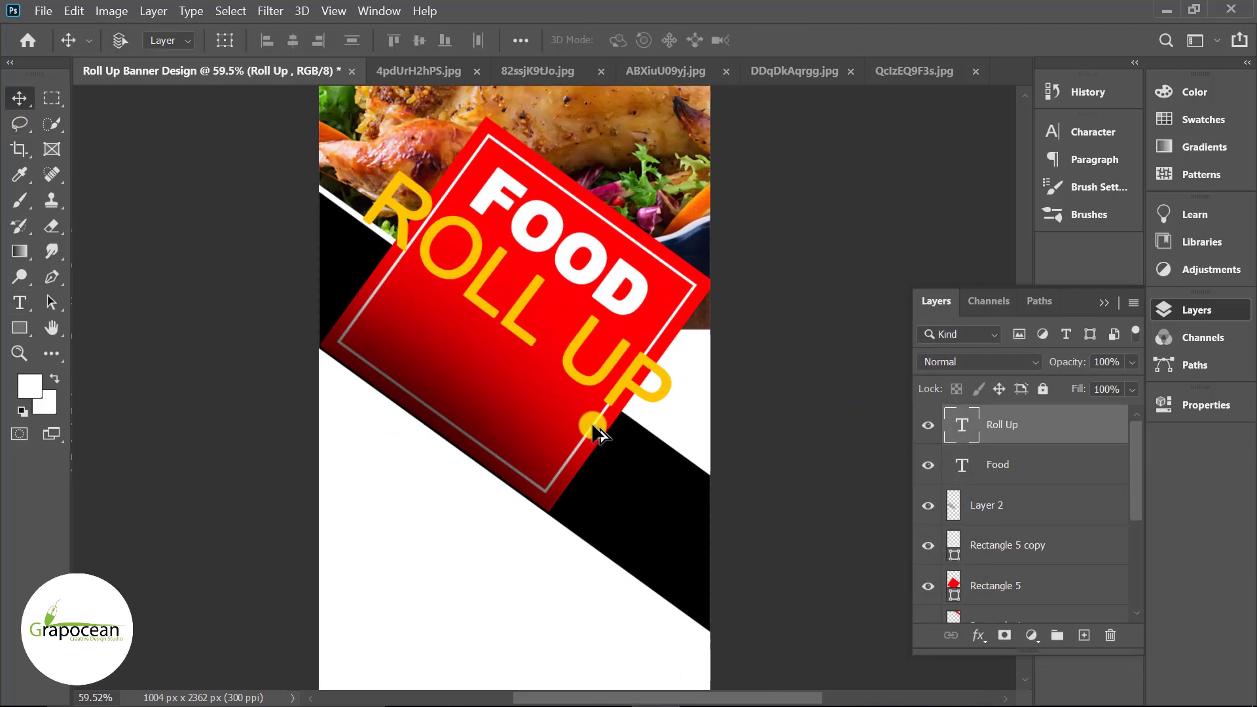
click(20, 303)
click(663, 384)
key(ctrl+a)
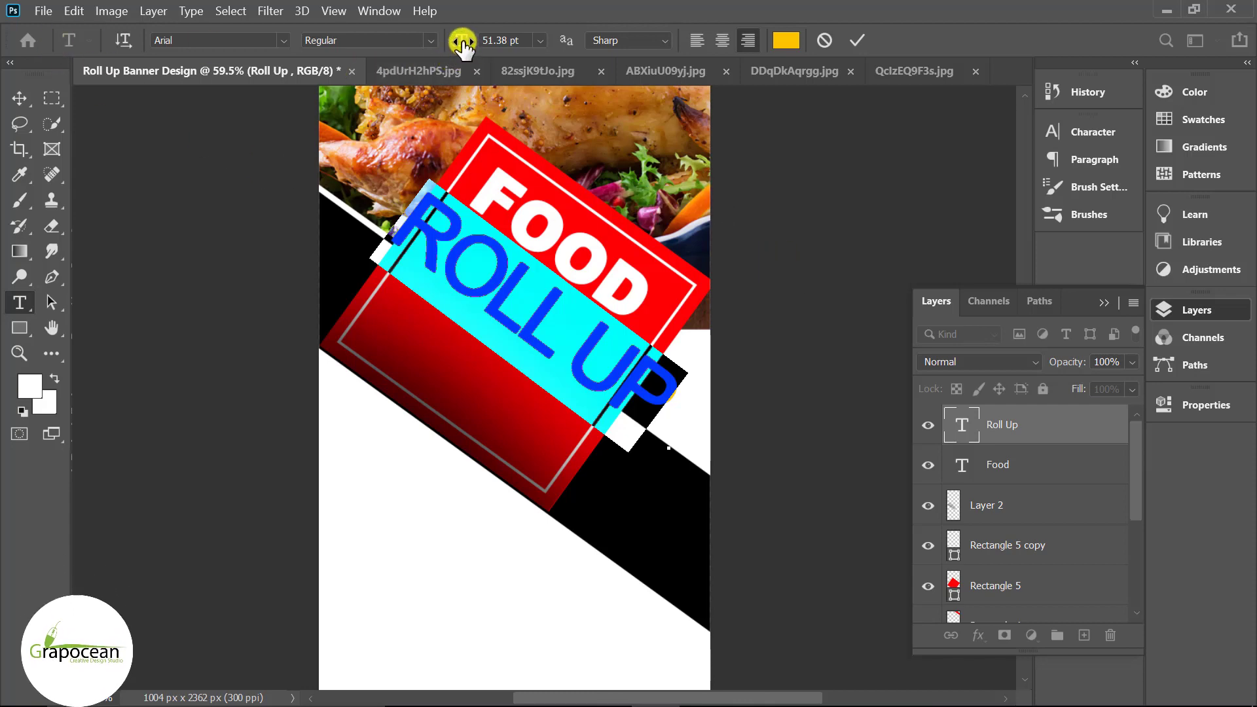
drag(457, 43, 461, 45)
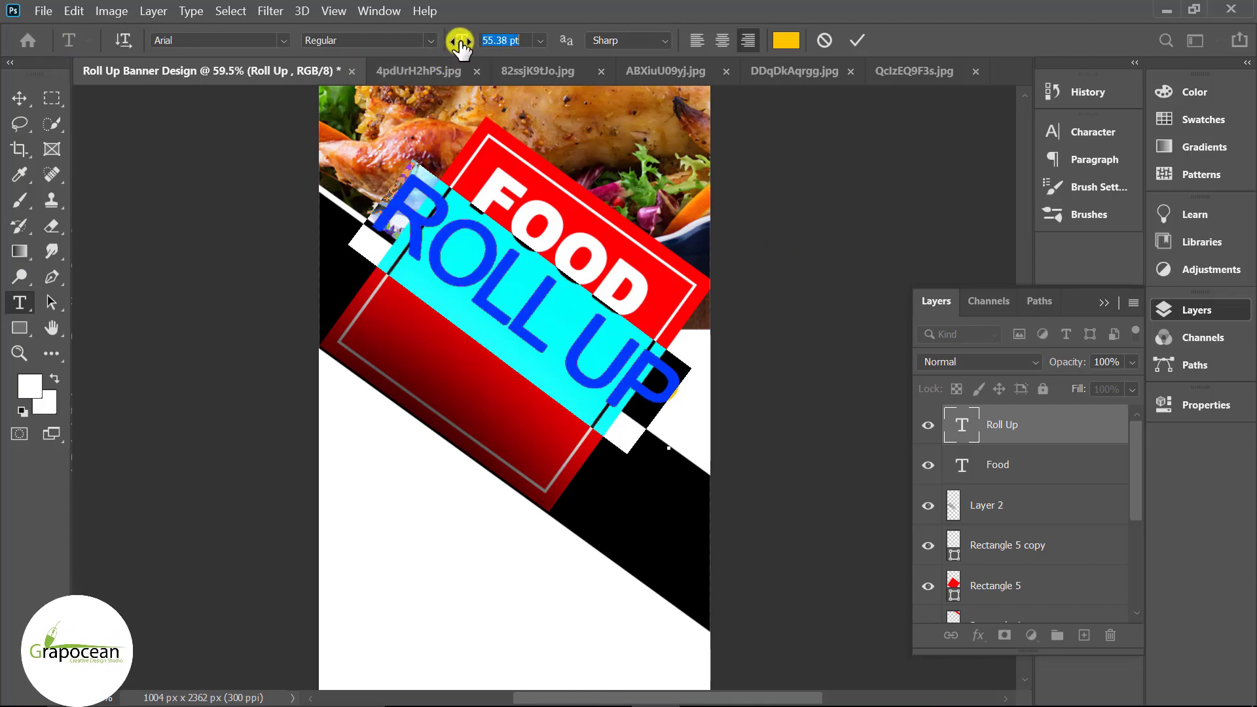
click(429, 40)
click(362, 105)
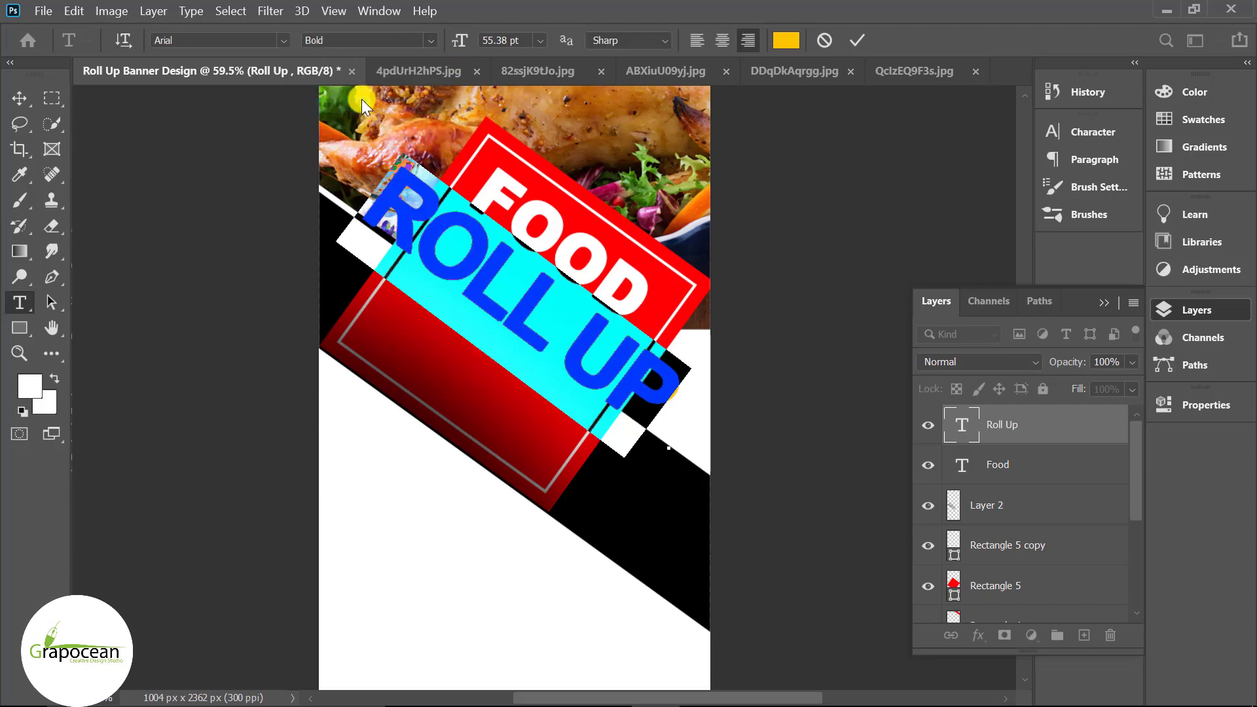
click(19, 98)
- Scale ROLL UP down to about 47% and move it just beneath FOOD
drag(637, 371, 623, 378)
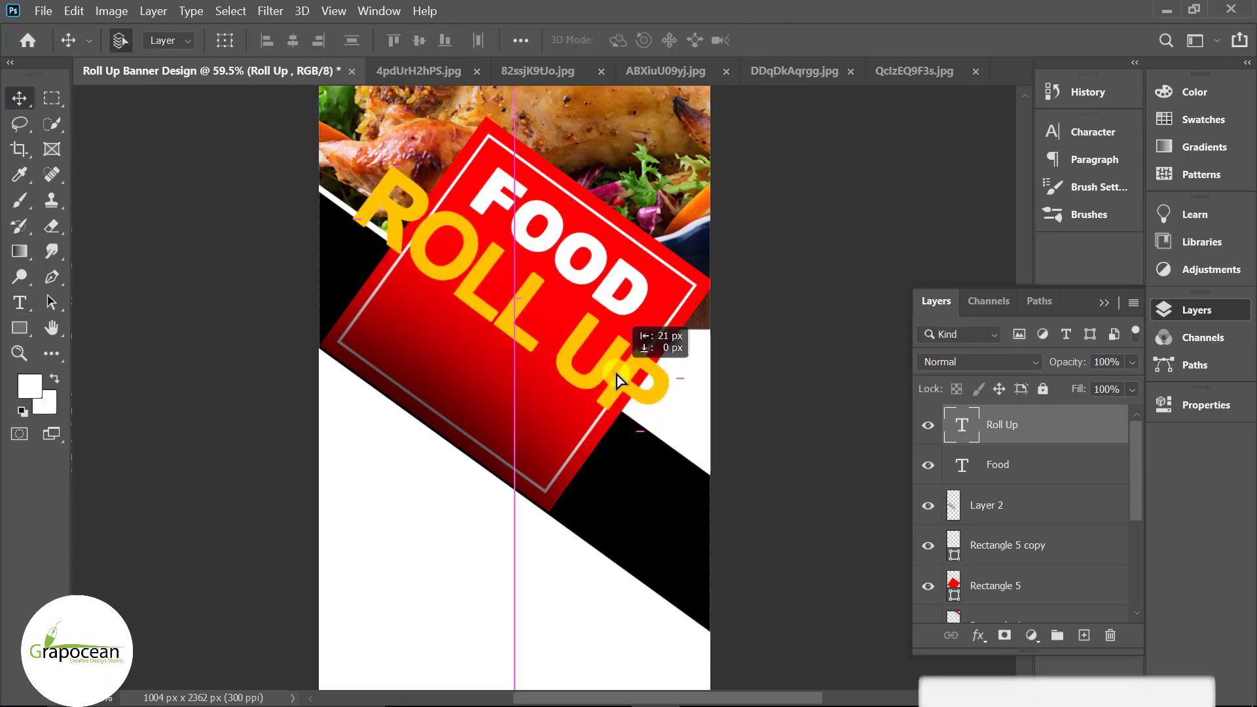
scroll(707, 452, down, 3)
scroll(661, 435, up, 3)
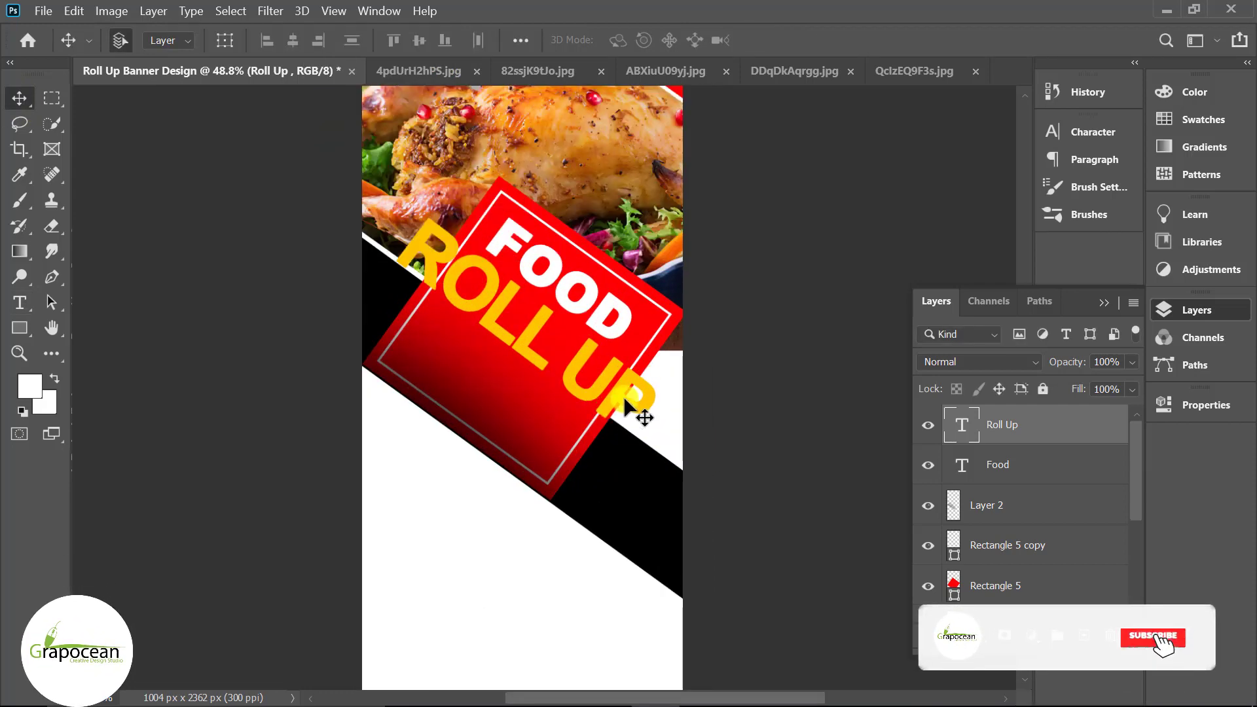
key(ctrl+t)
drag(682, 472, 573, 435)
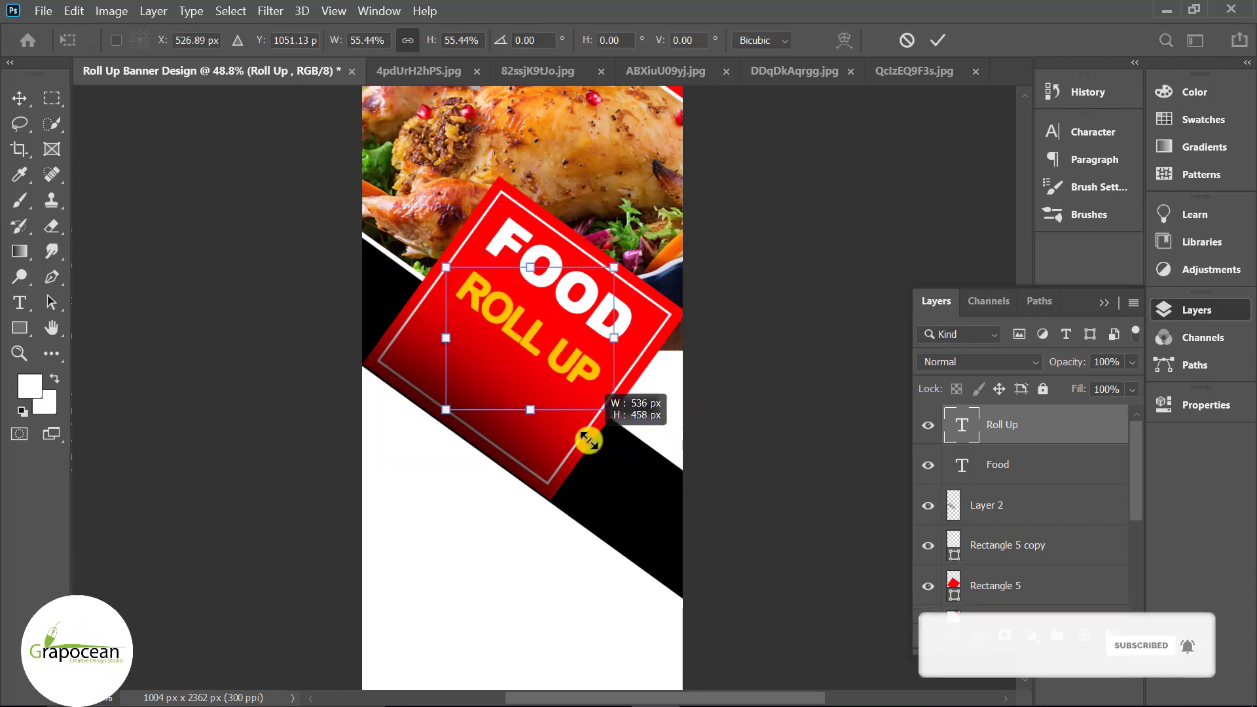
scroll(571, 403, up, 2)
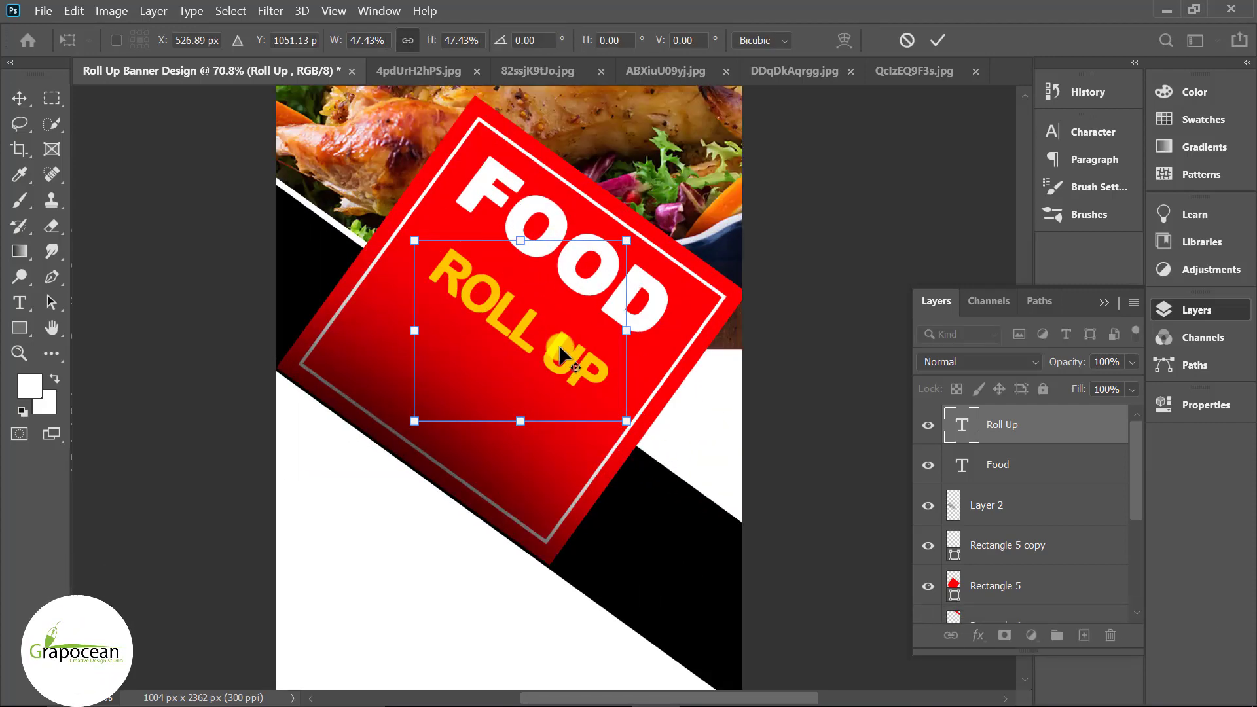
drag(550, 358, 560, 328)
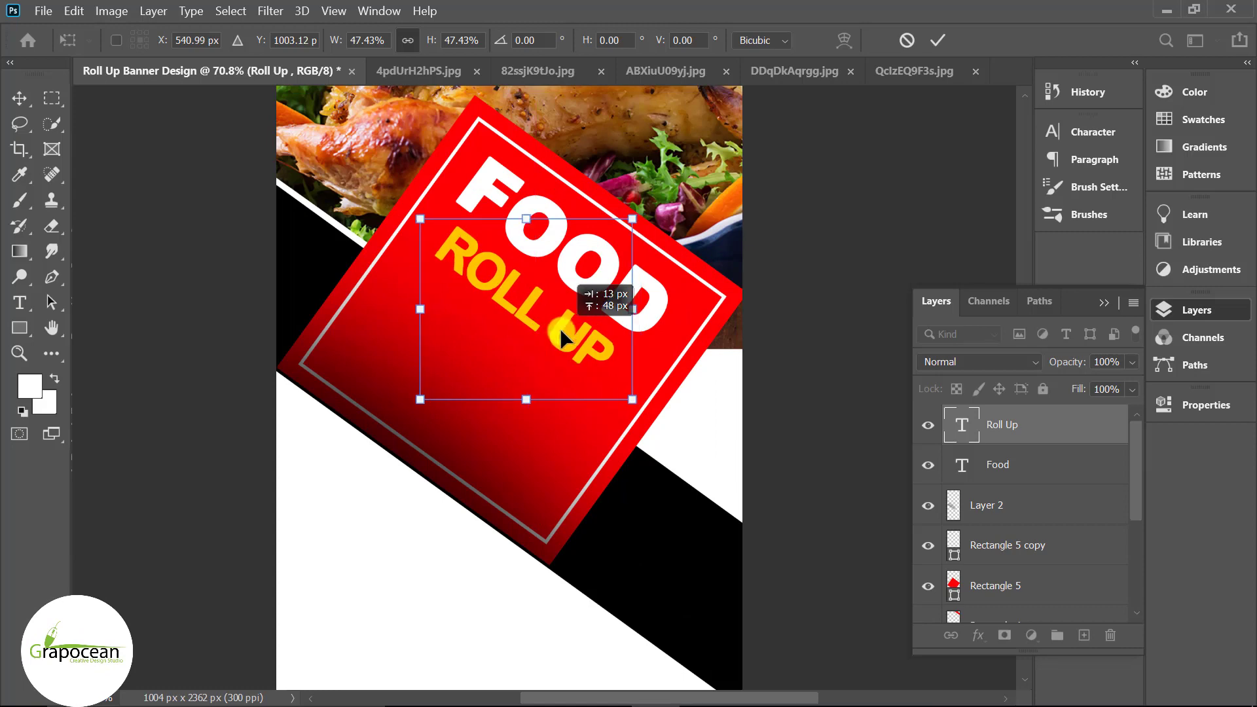
click(937, 39)
- Select the FOOD text with the Type tool for editing
click(20, 303)
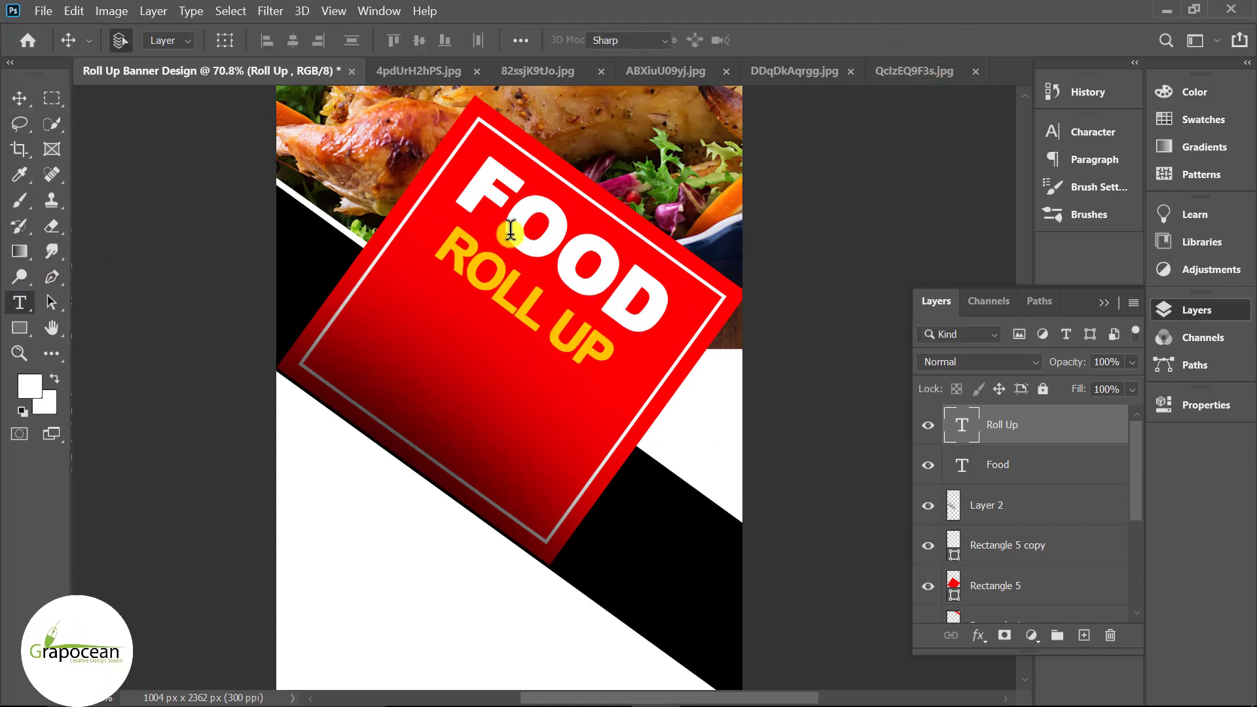
drag(477, 176, 747, 372)
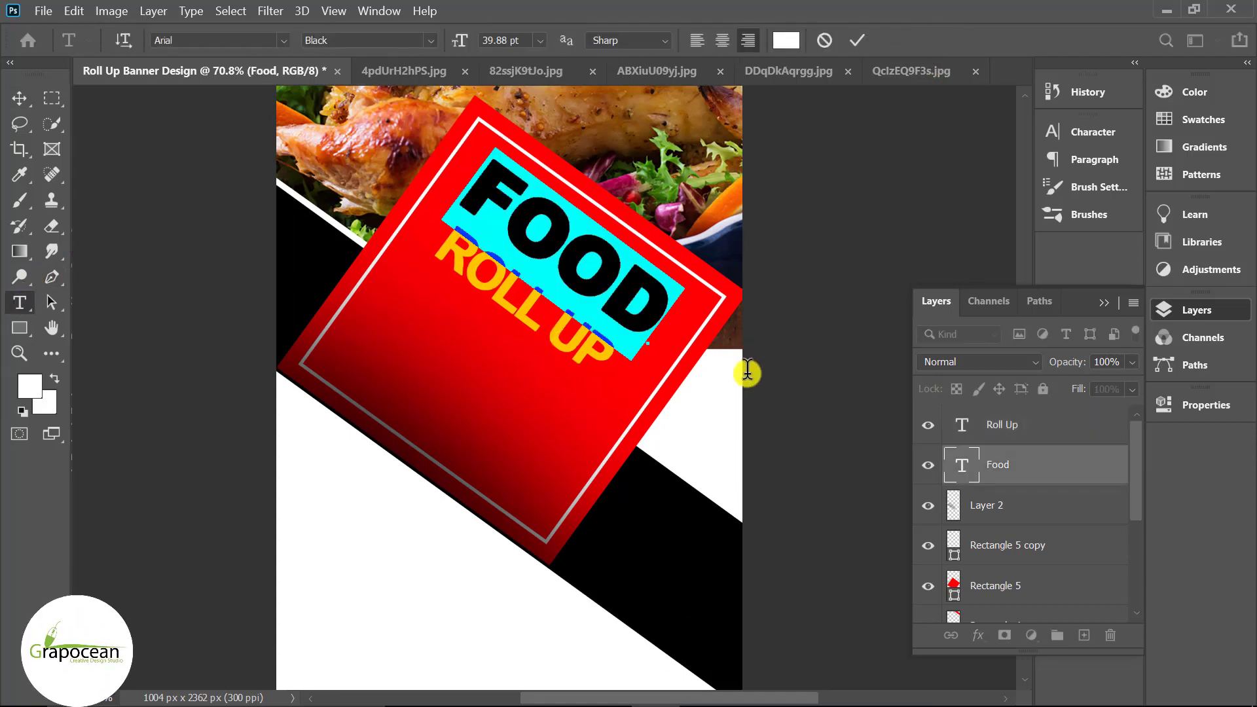
click(20, 99)
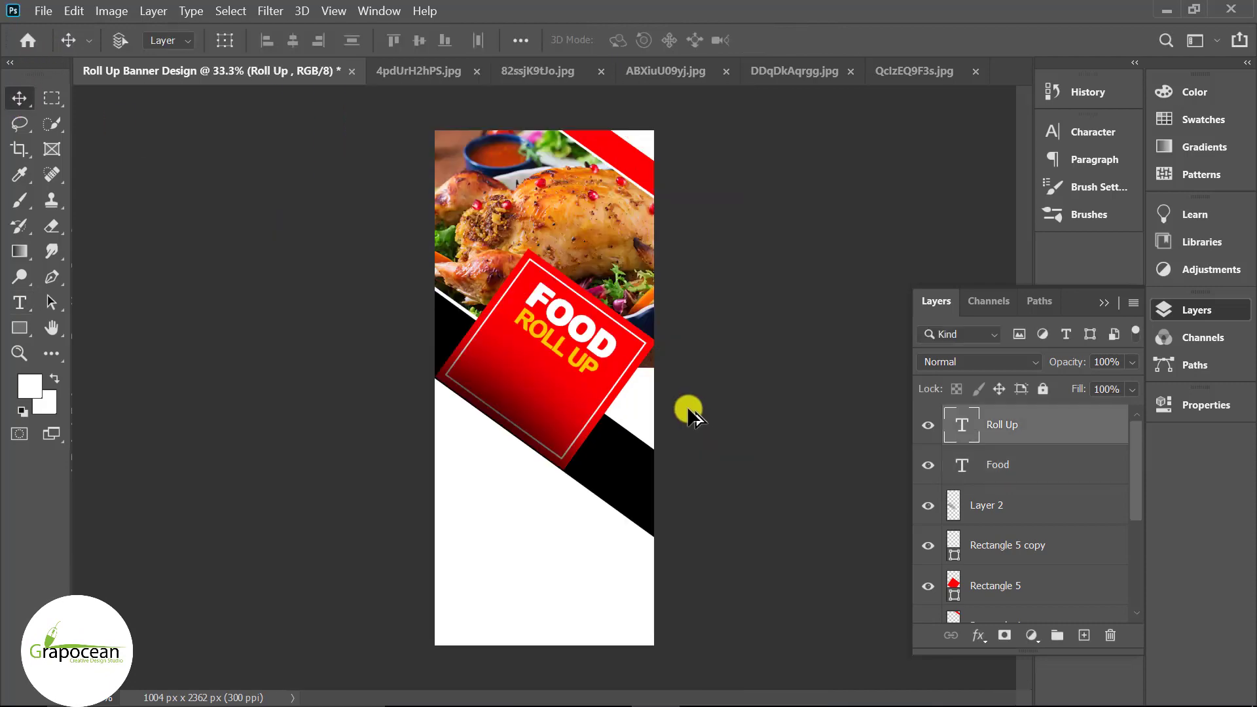
- Type the word BANNER on the banner and set its font to Bebas
scroll(669, 457, up, 3)
click(35, 306)
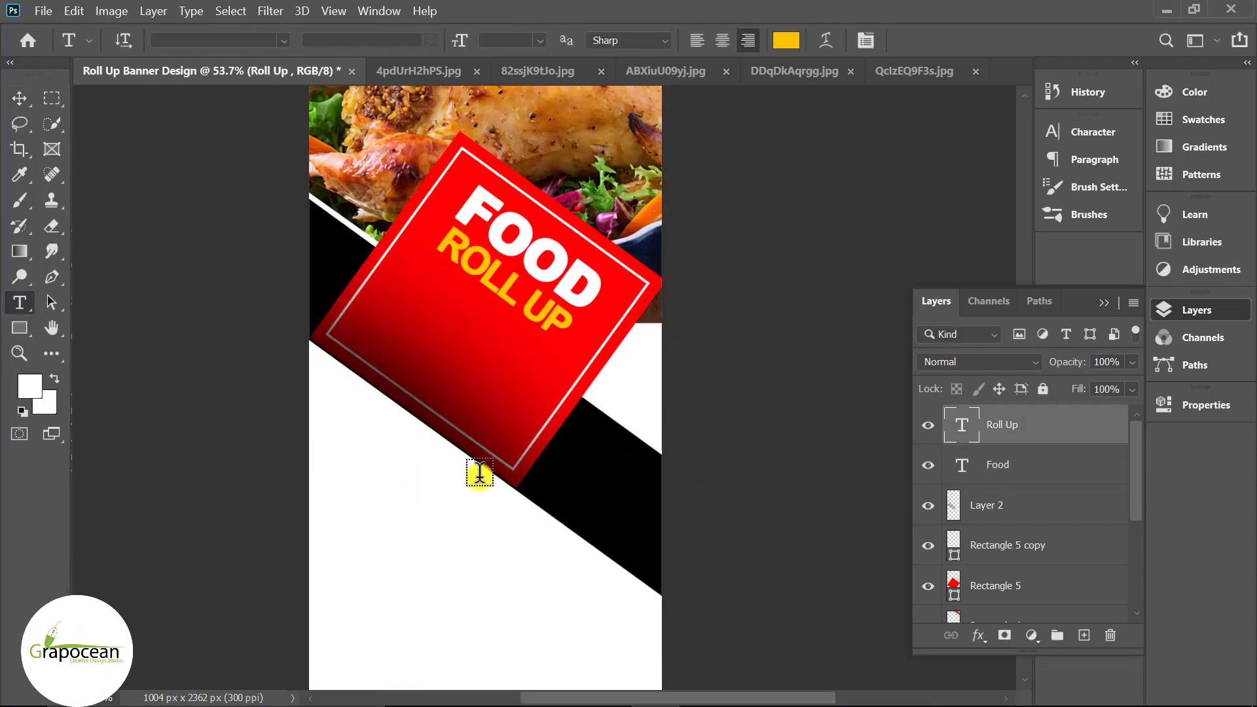
click(526, 558)
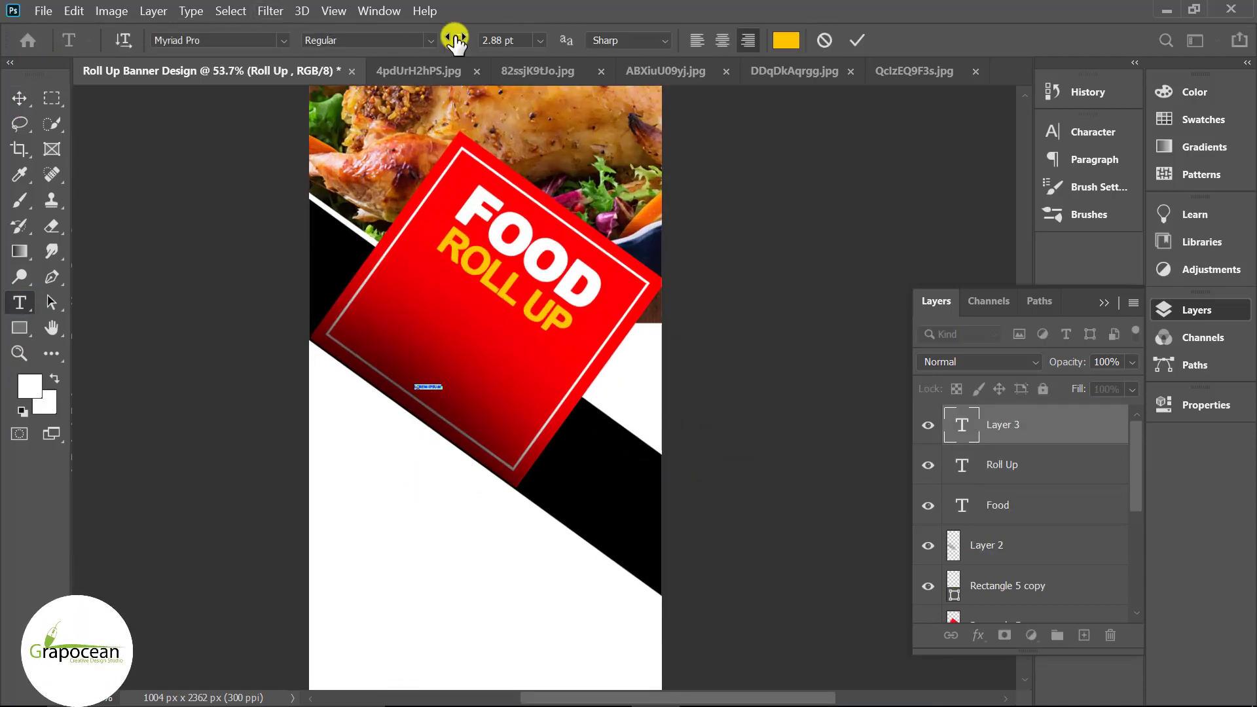
key(Return)
text(BANNER)
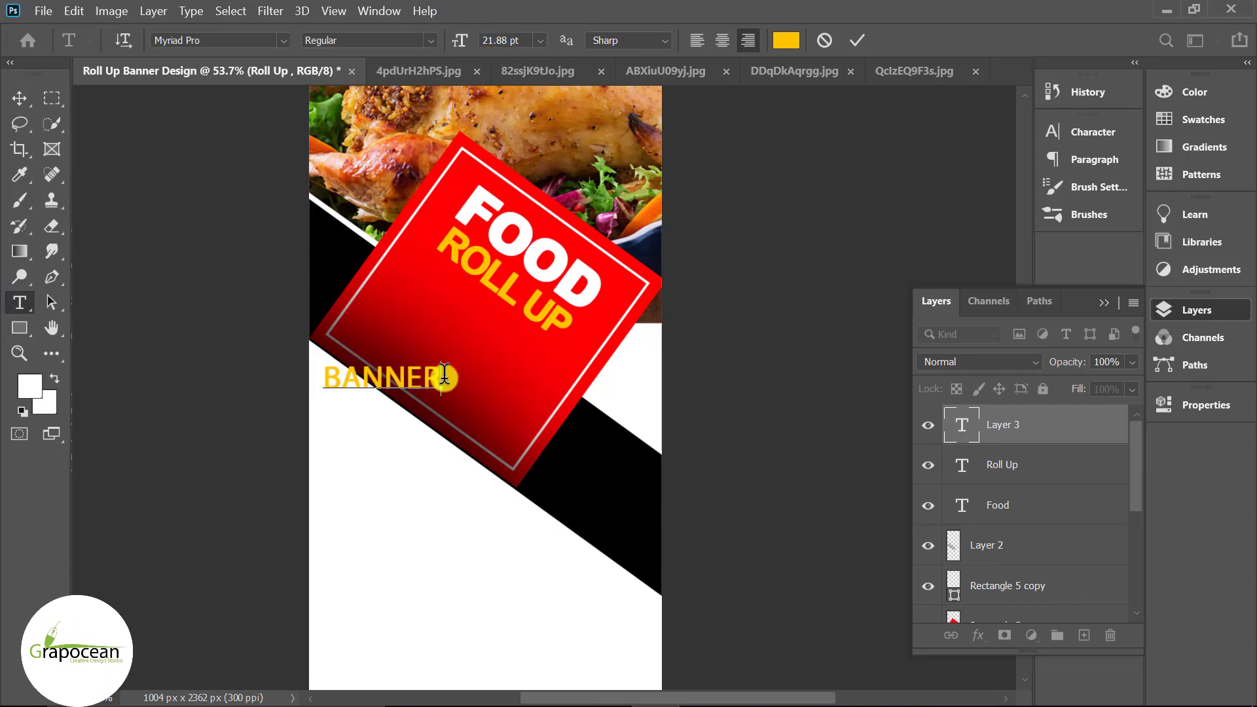
key(ctrl+a)
click(282, 41)
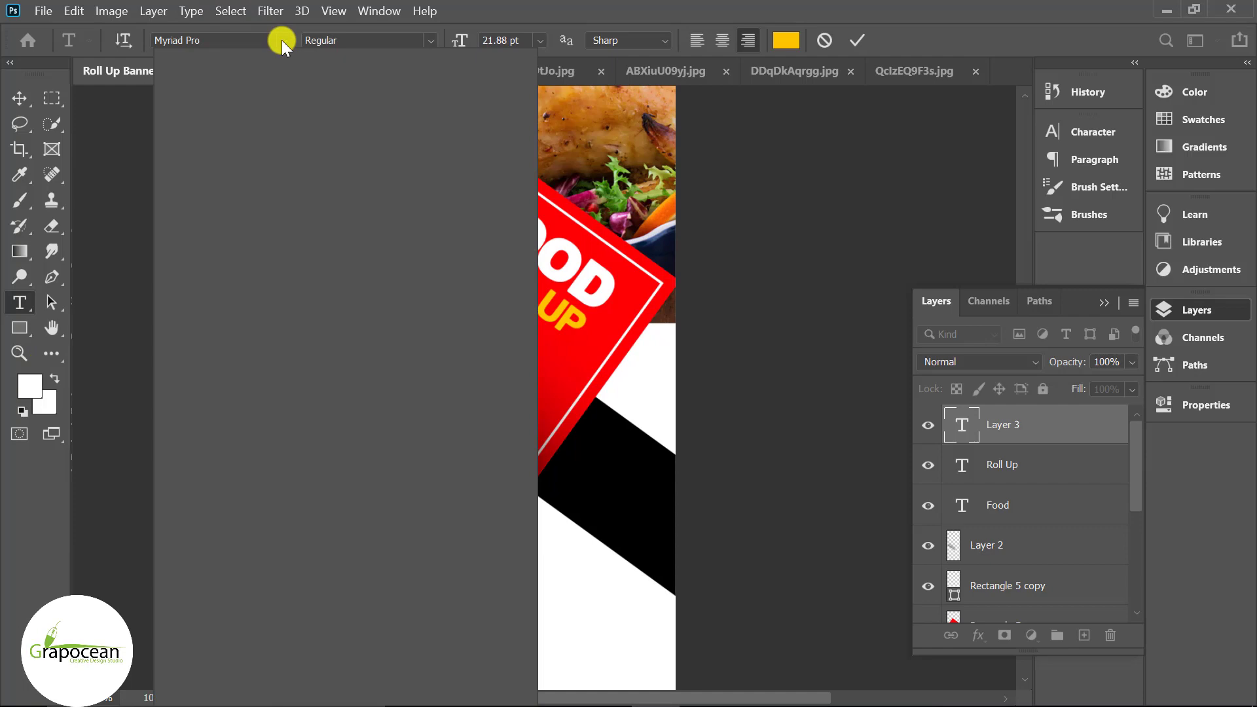
click(380, 129)
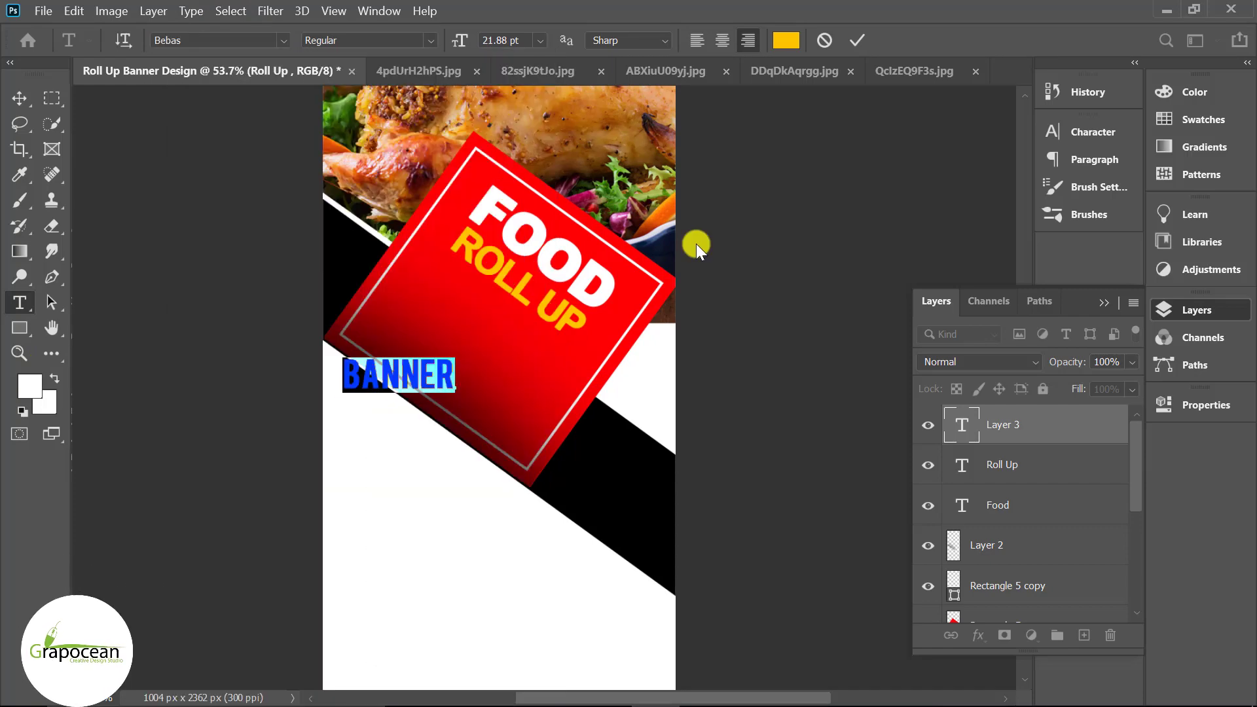
- Enlarge the BANNER text and colour it with red sampled from the square
click(1082, 214)
click(993, 124)
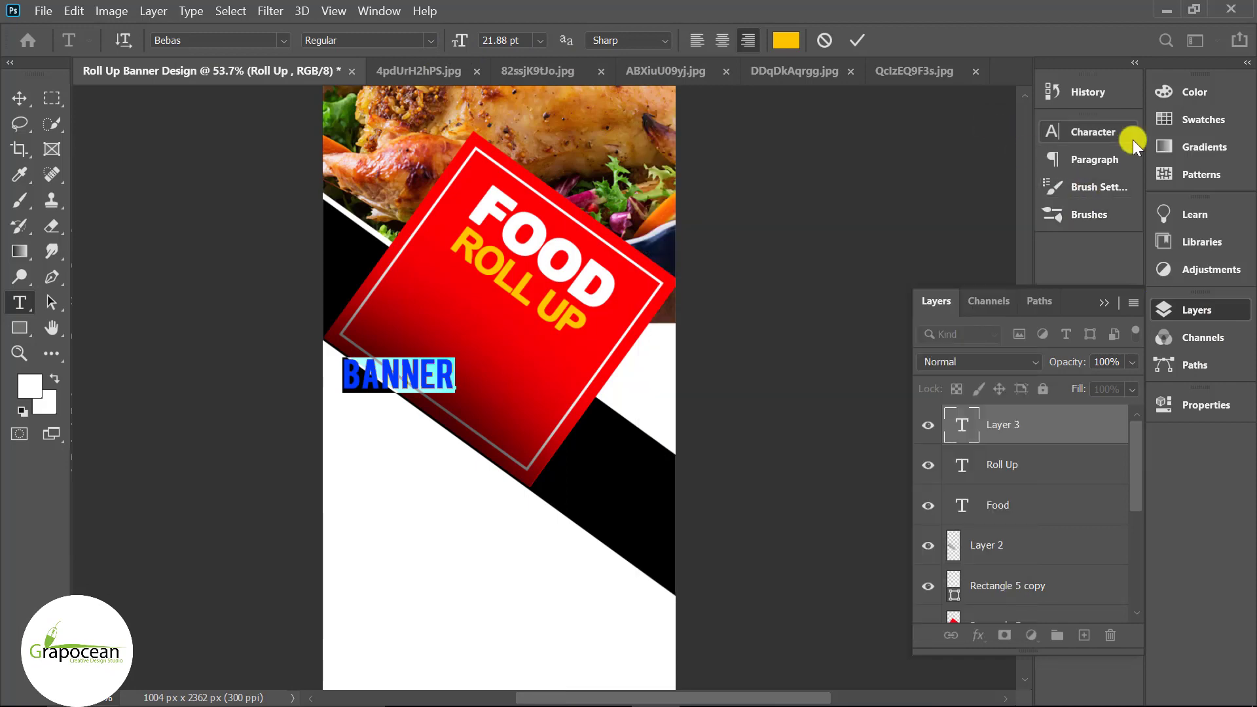
click(1105, 301)
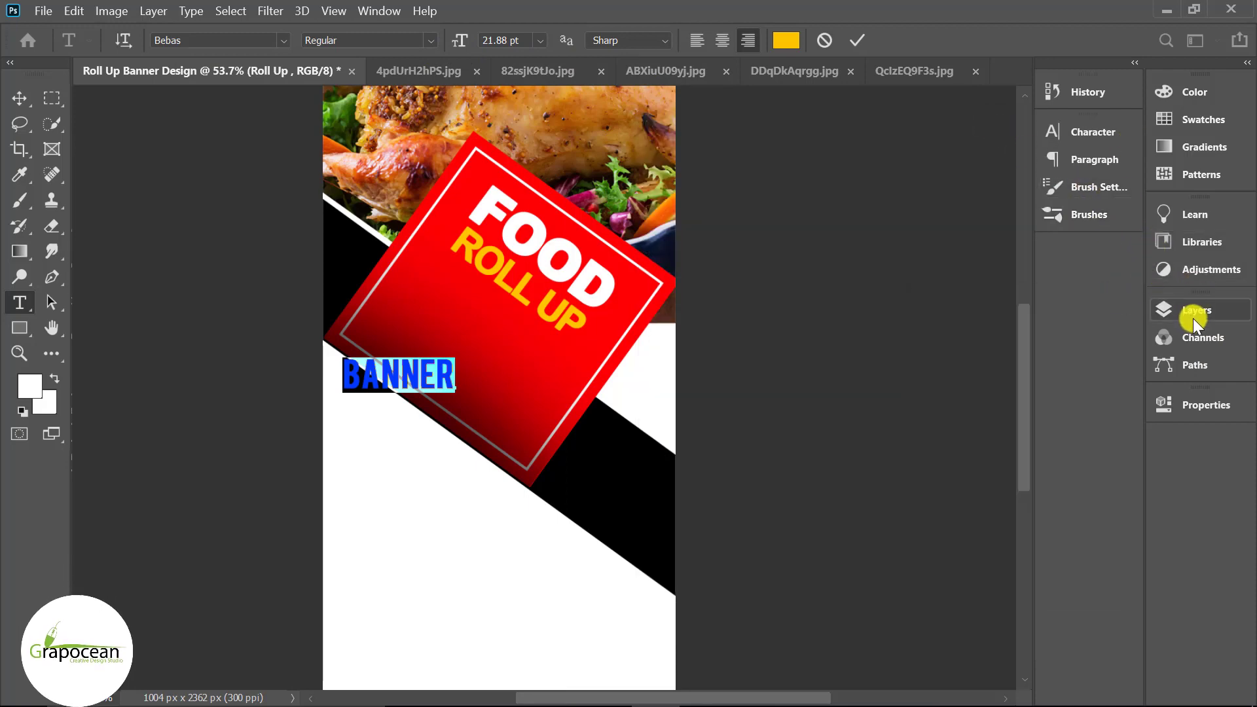
click(1080, 133)
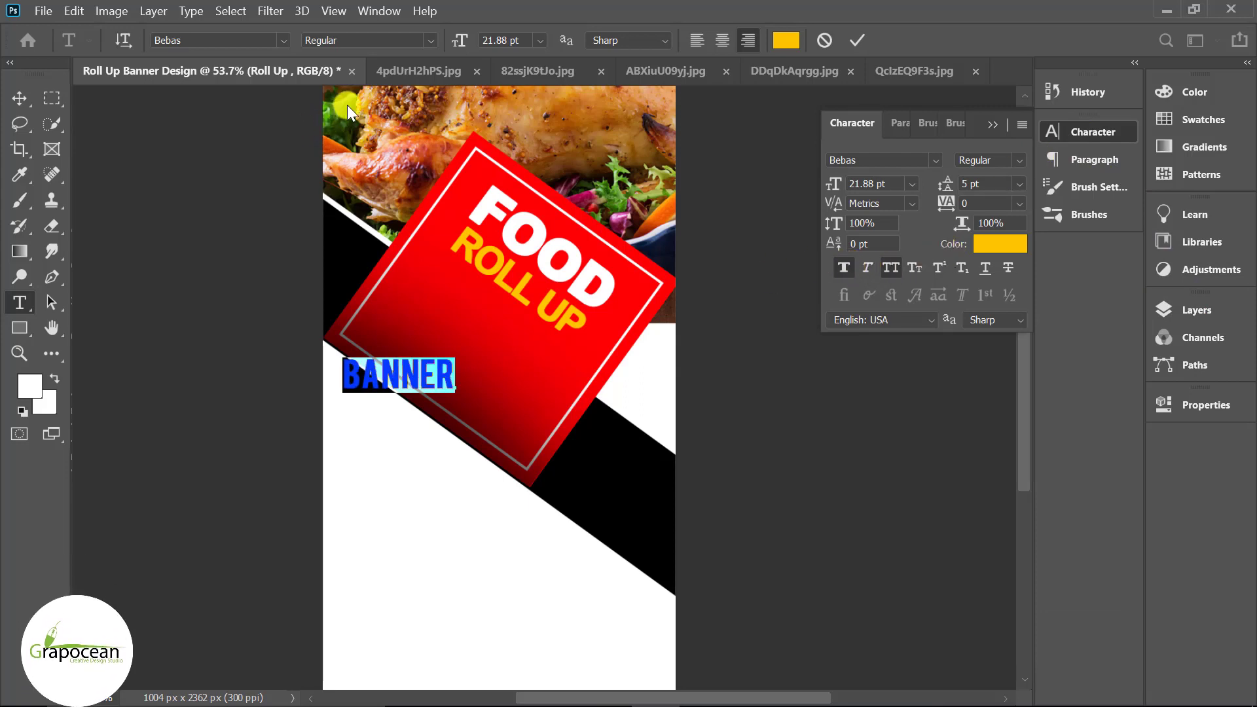
drag(460, 40, 477, 50)
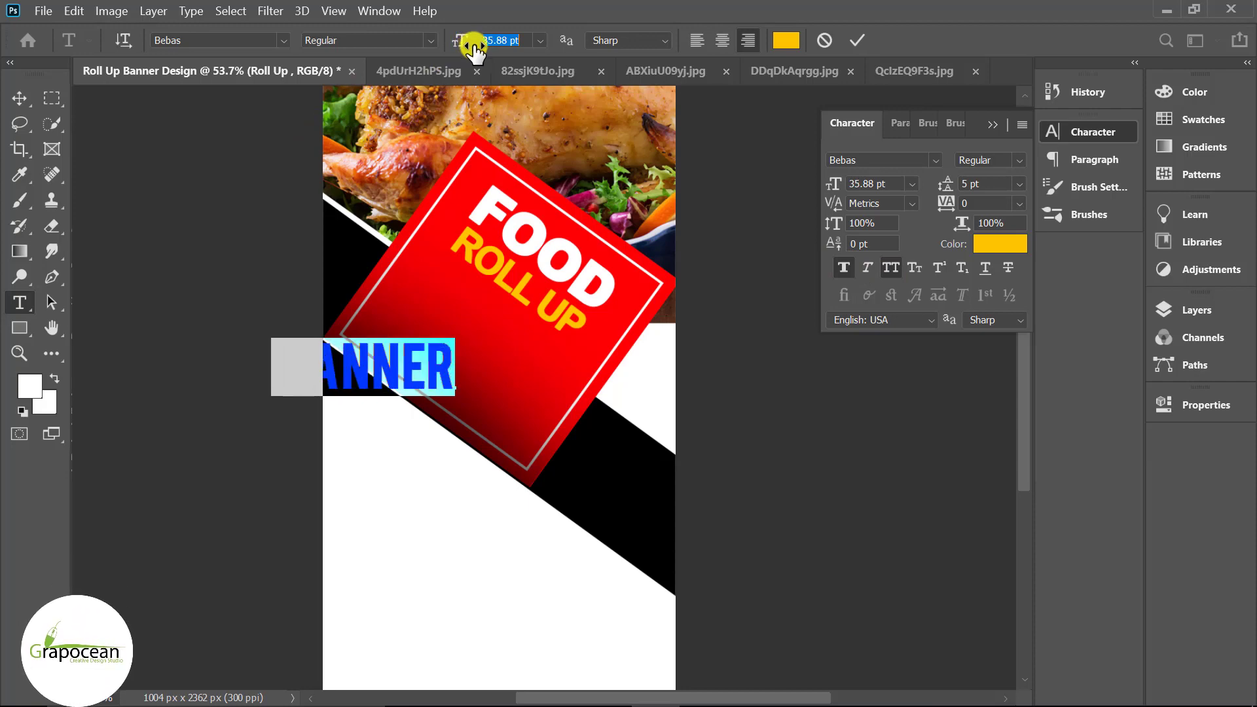
click(786, 41)
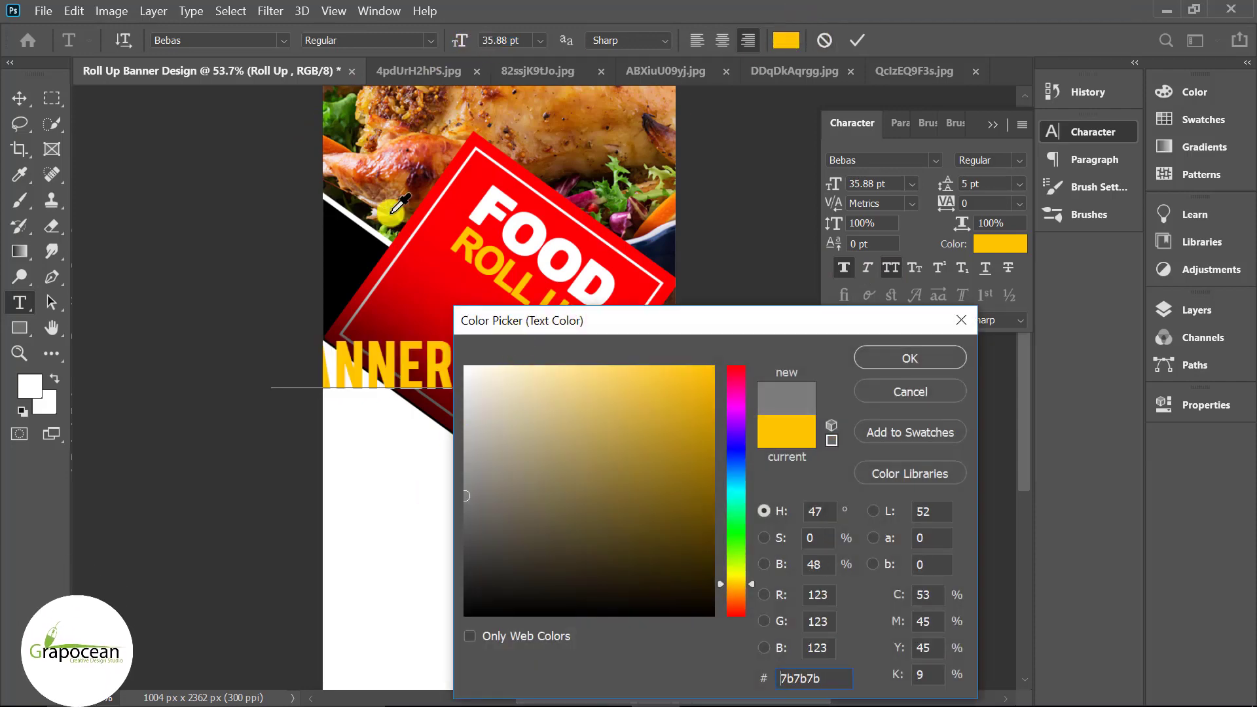
click(449, 269)
click(879, 357)
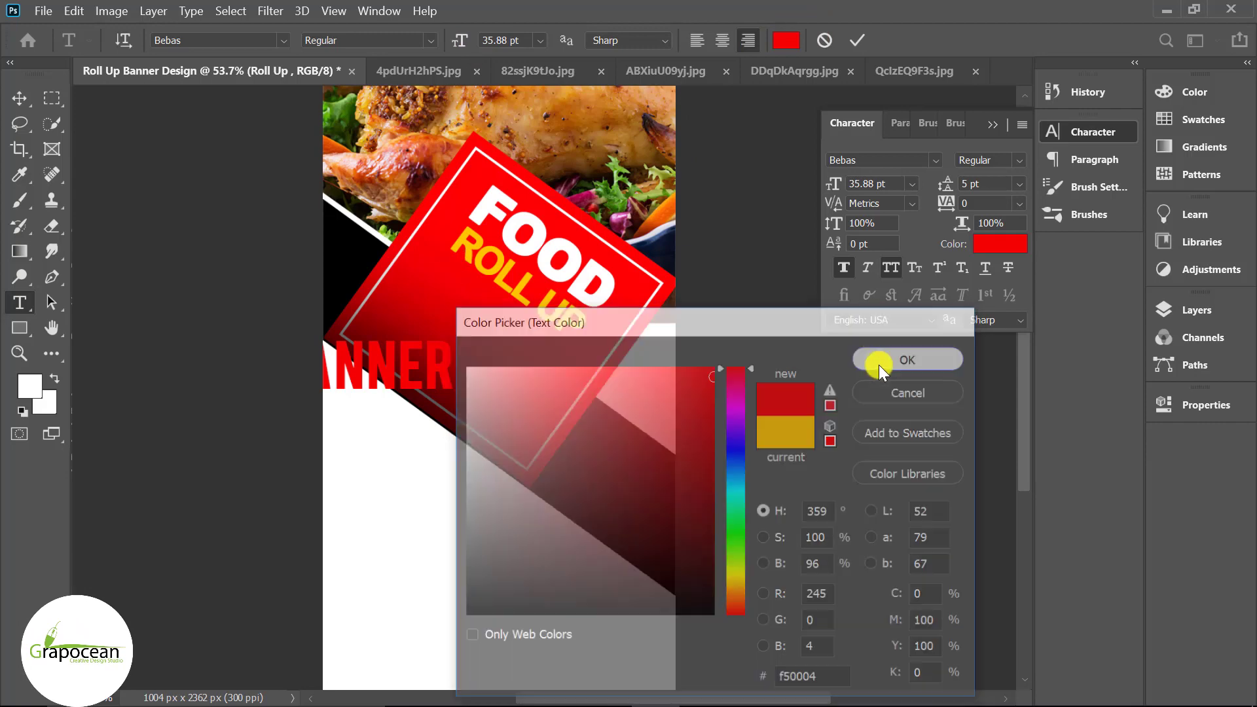
- Rotate BANNER about 37.5°, scale it roughly 108% and place it beneath ROLL UP
click(19, 98)
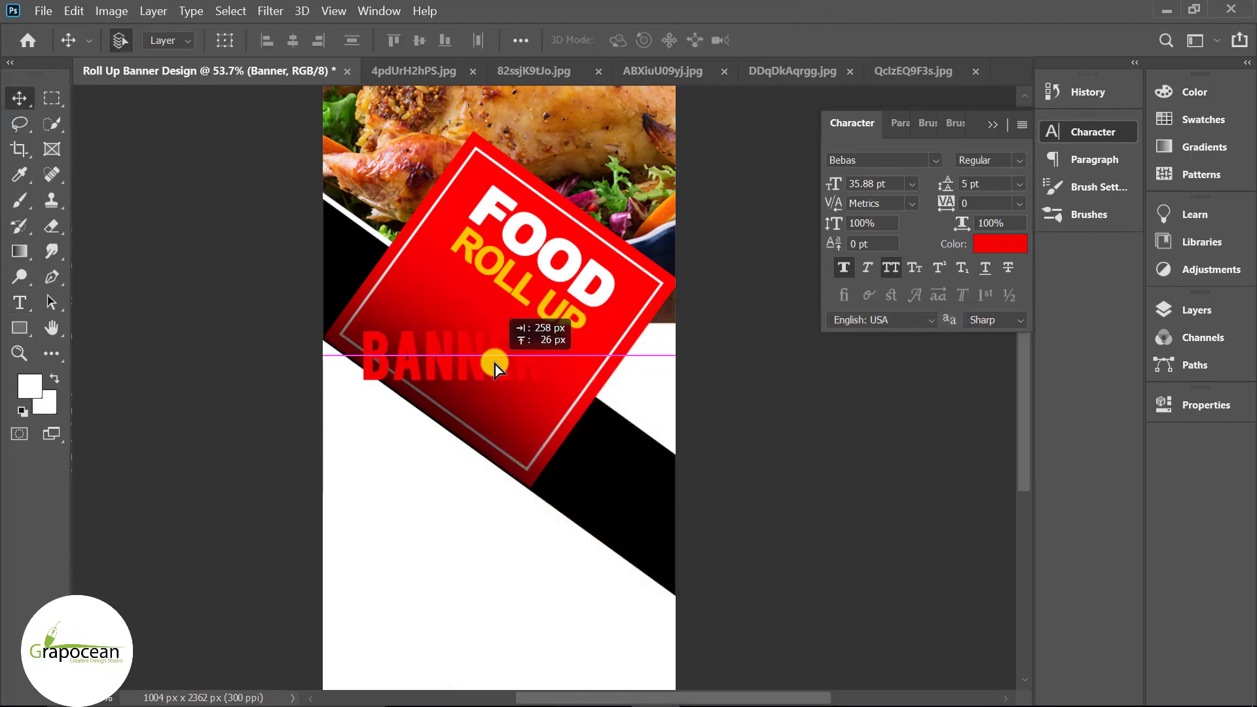
drag(495, 364, 497, 364)
key(ctrl+t)
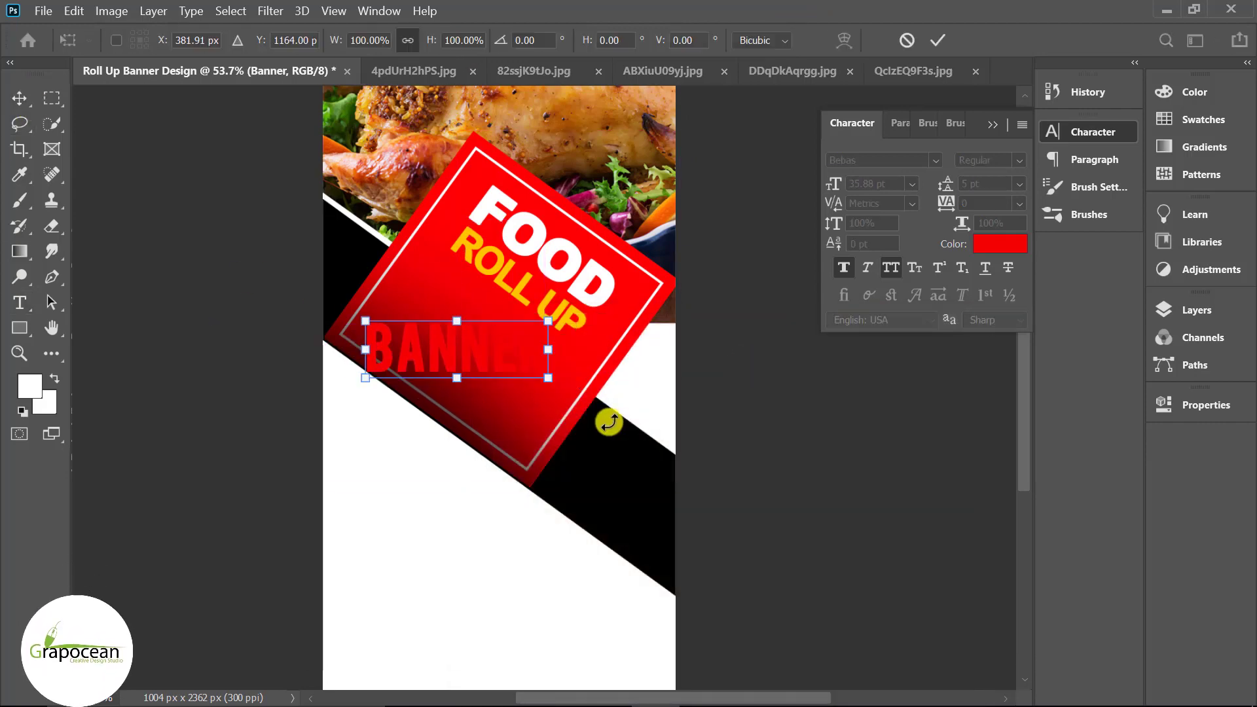
drag(609, 423, 534, 502)
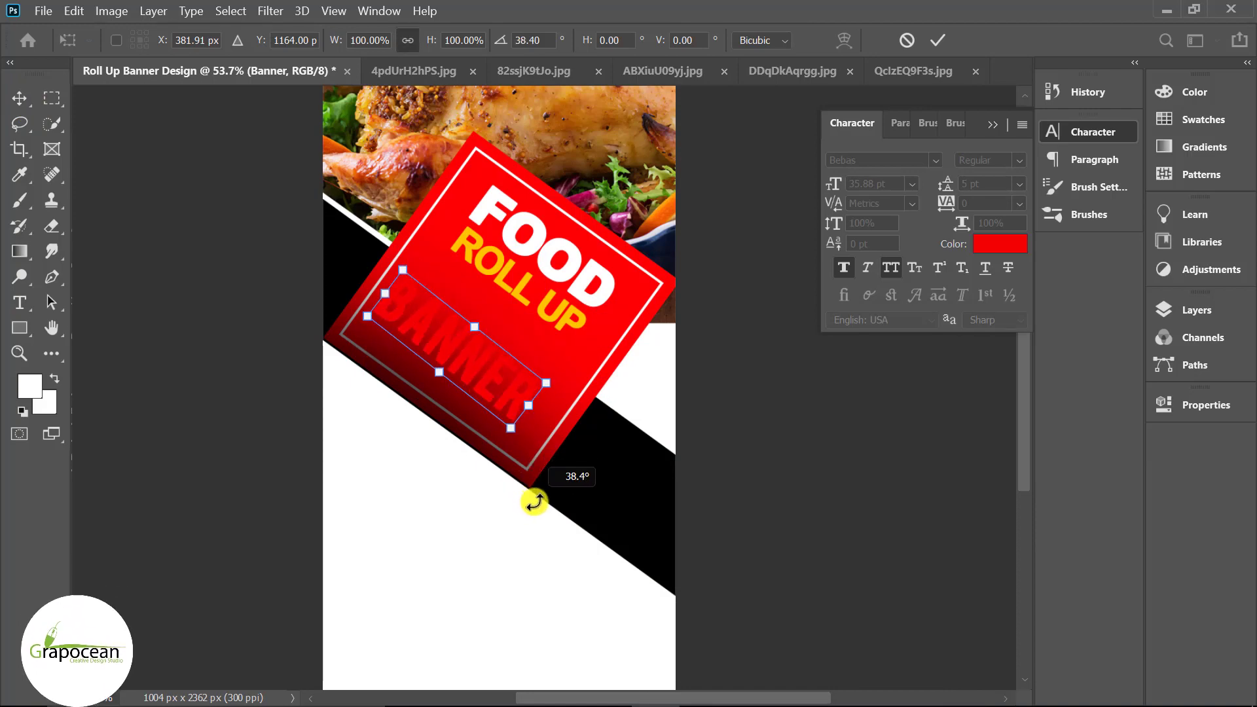
scroll(492, 378, up, 2)
drag(492, 407, 517, 372)
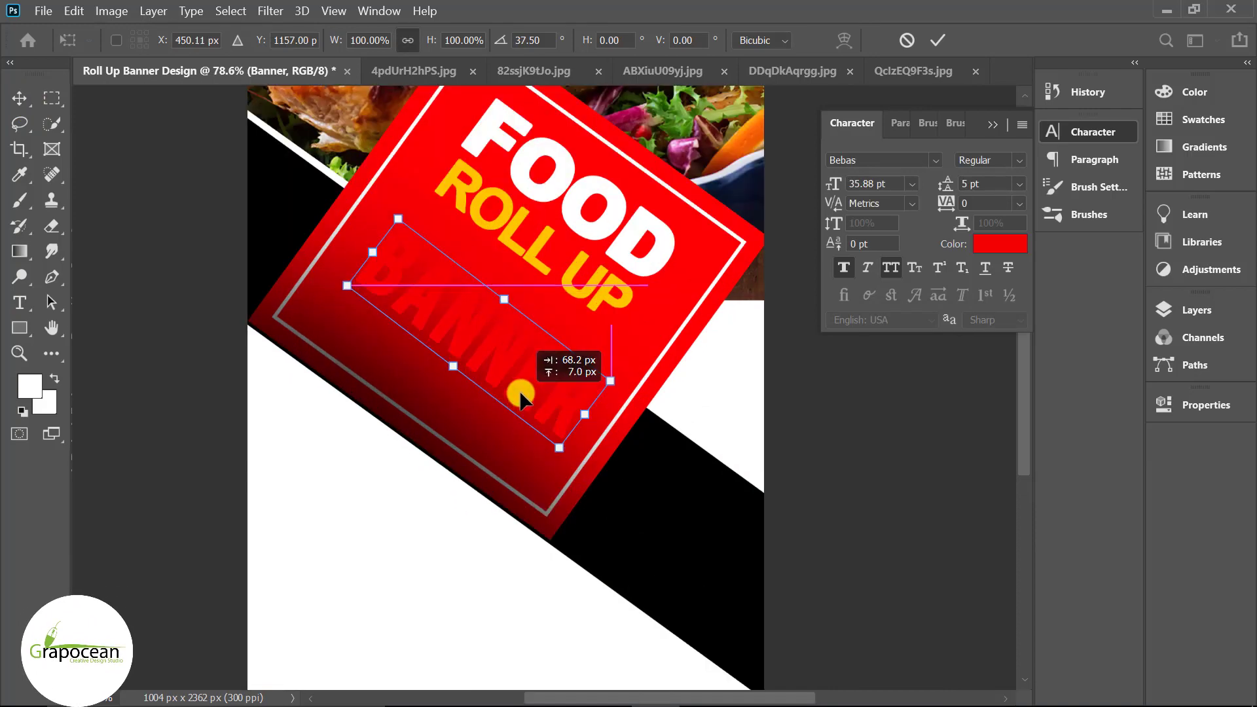
drag(569, 441, 562, 436)
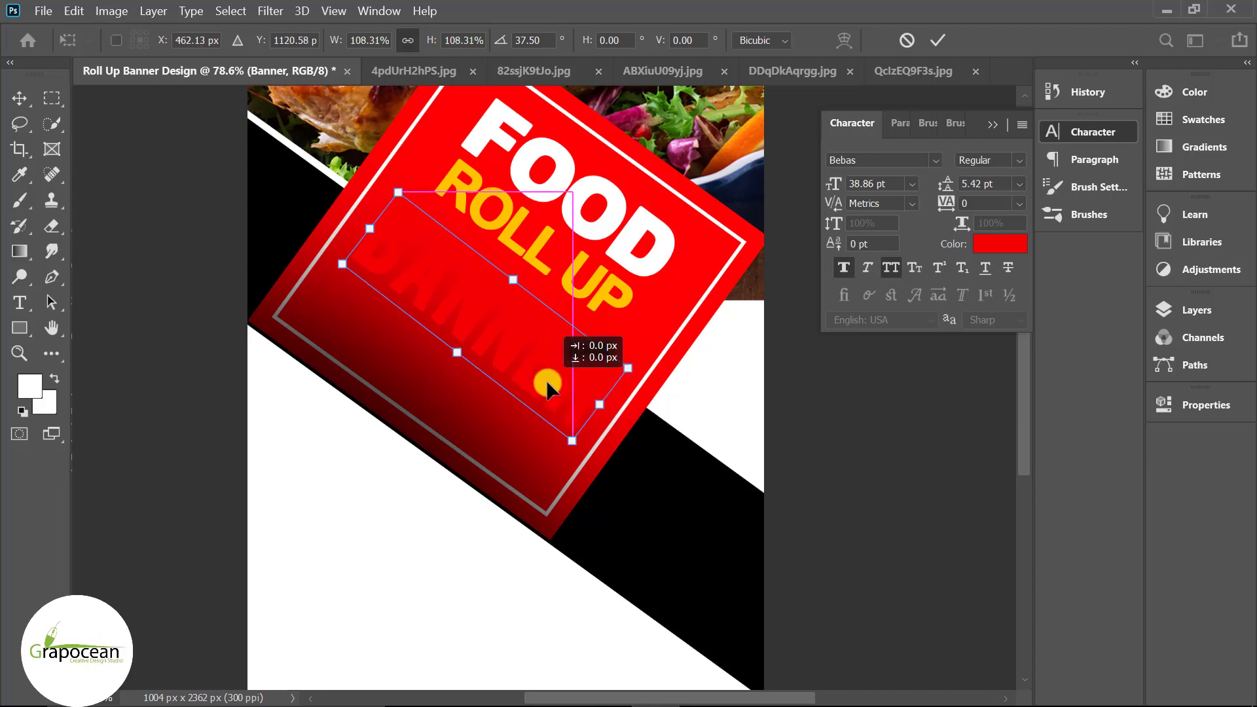
drag(548, 374, 554, 384)
click(938, 41)
scroll(720, 334, down, 3)
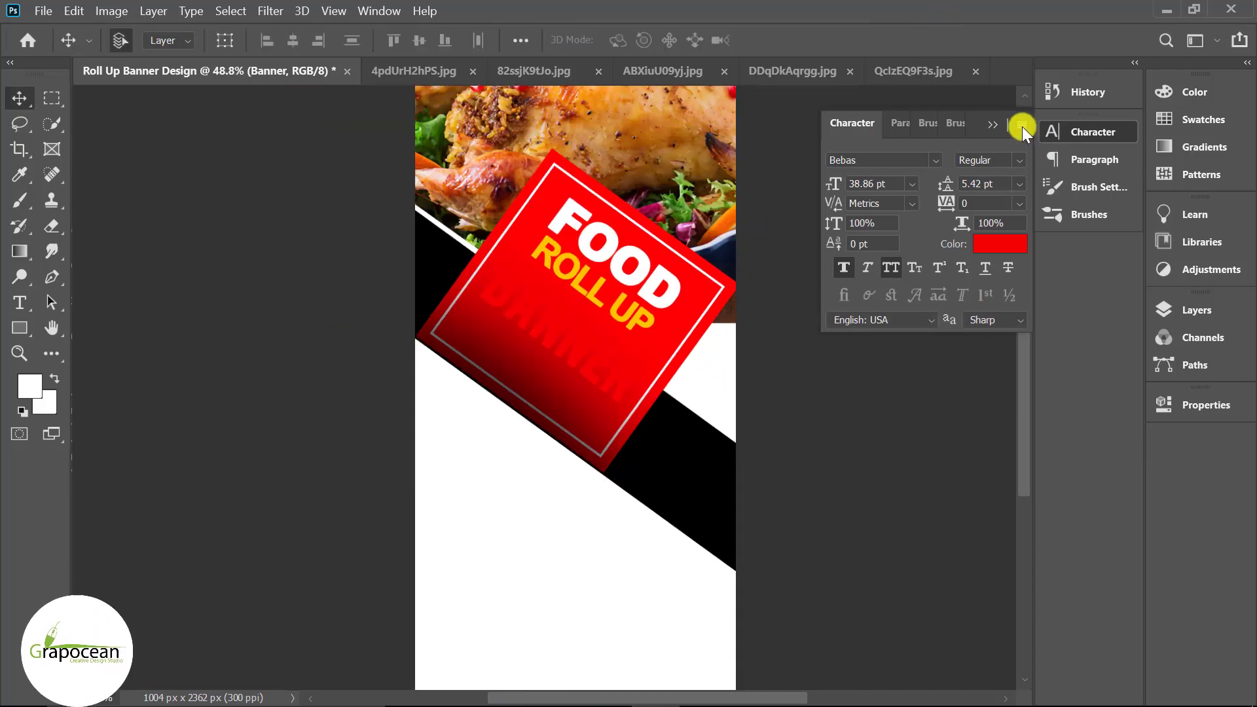
click(1090, 132)
click(1208, 309)
- Open Layer Style for the Banner layer and add a drop shadow with angle 27 and distance 26
right_click(1038, 427)
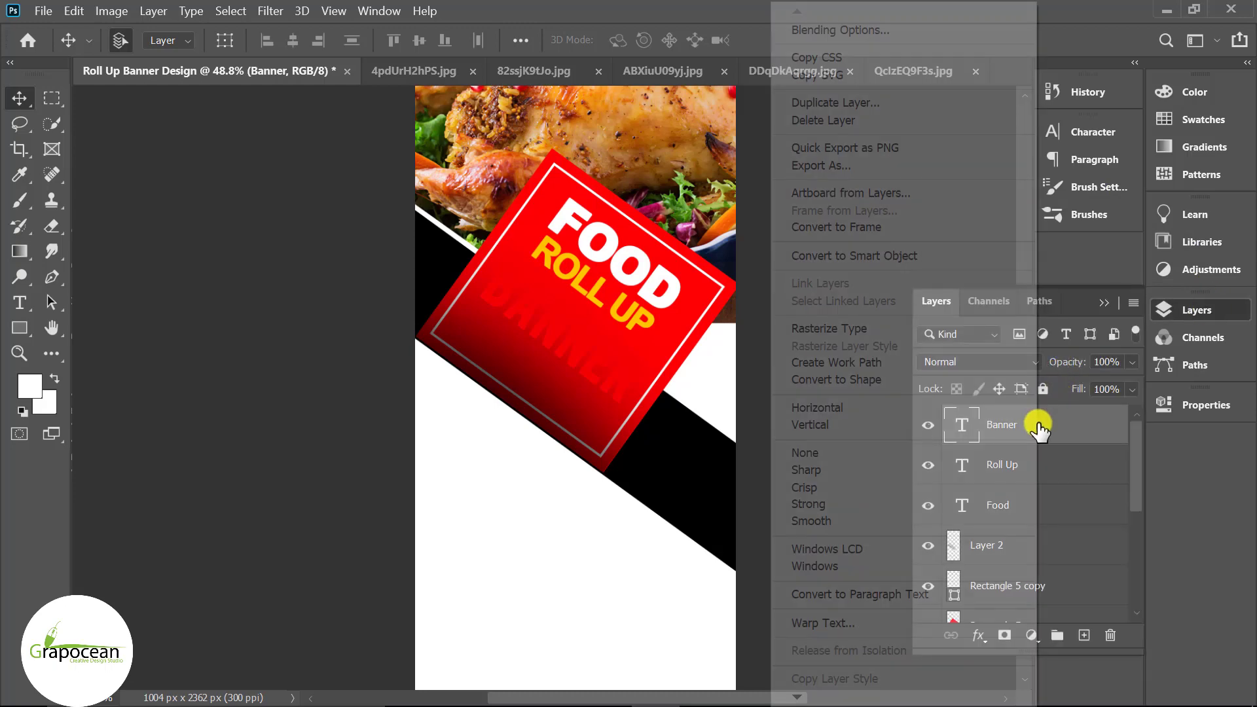
click(830, 461)
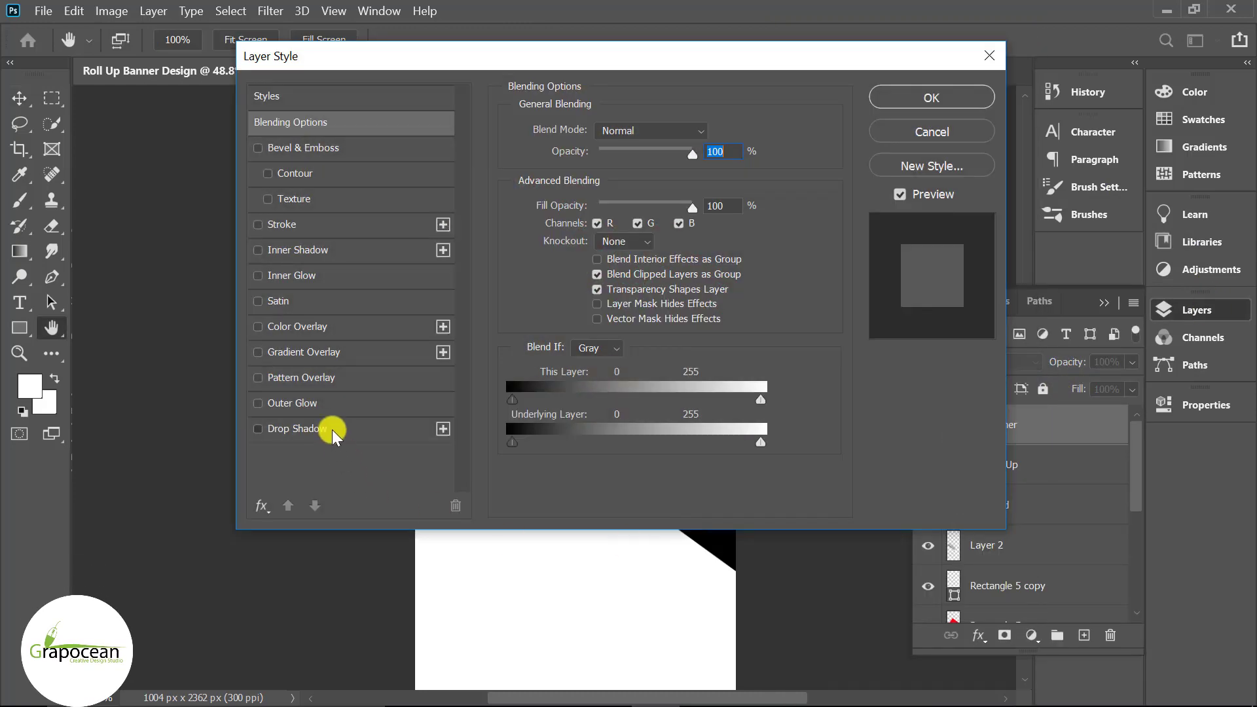
click(330, 429)
mouse_move(645, 62)
mouse_down()
mouse_move(1141, 154)
mouse_move(1105, 180)
mouse_up()
drag(1086, 283, 1167, 286)
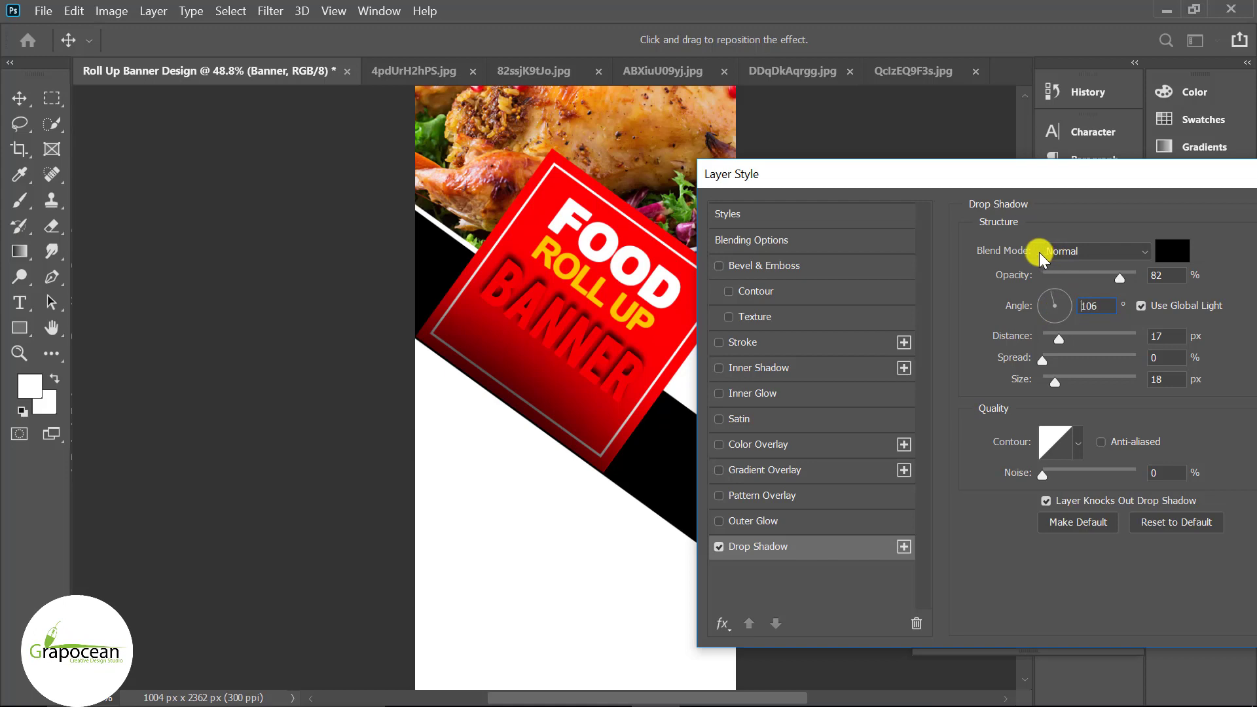
mouse_move(1050, 297)
mouse_down()
mouse_move(1036, 313)
mouse_move(1072, 310)
mouse_up()
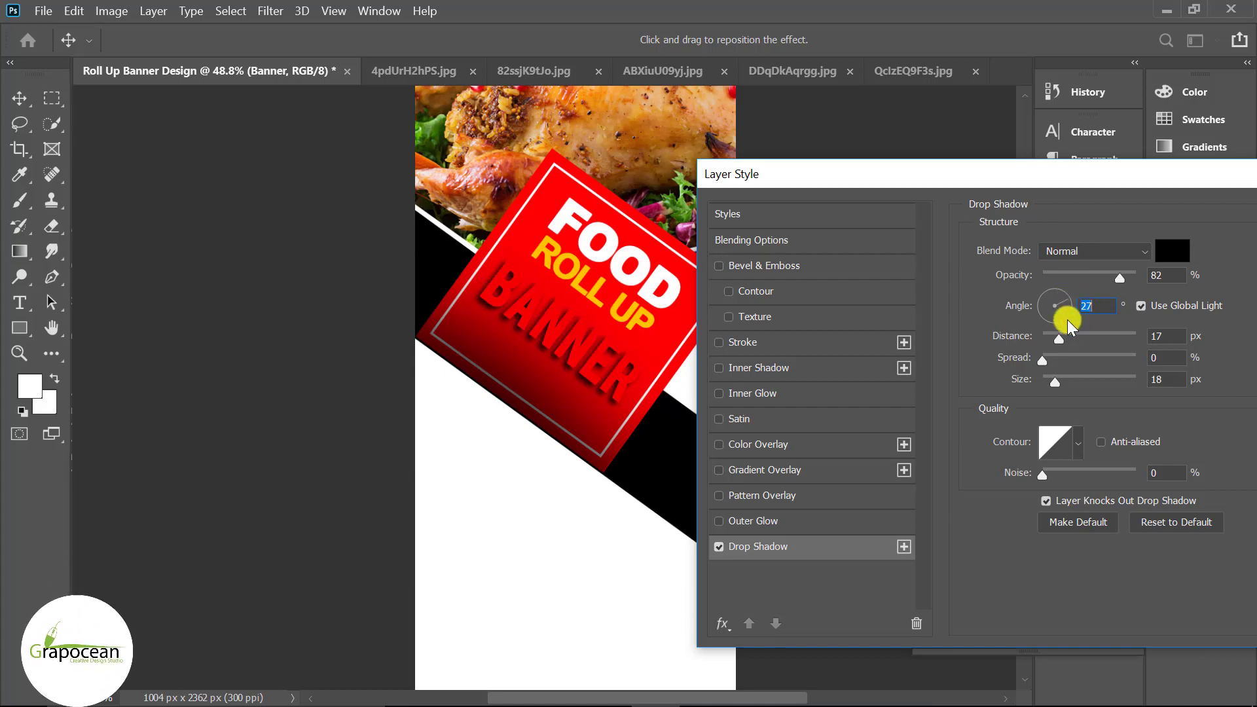
drag(1059, 339, 1072, 335)
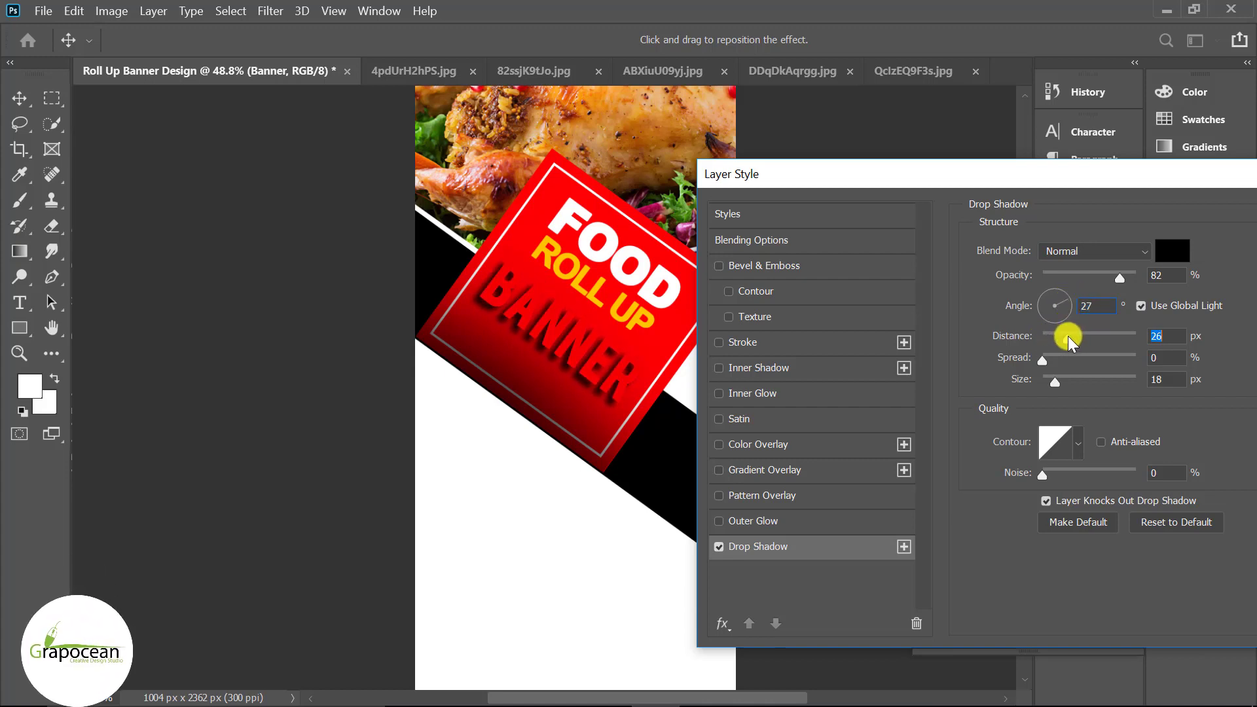
- Add a white stroke, lower the shadow opacity to 42, and enable Gradient Overlay
click(764, 342)
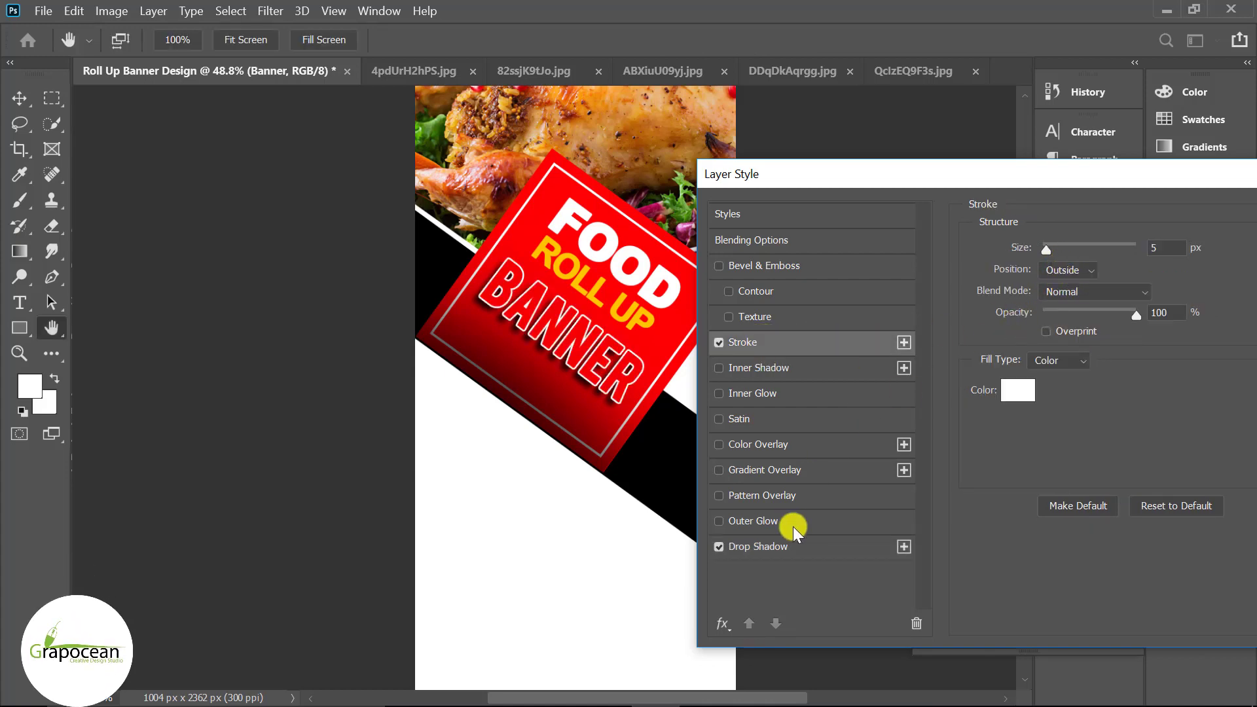
click(796, 546)
drag(1121, 273, 1080, 277)
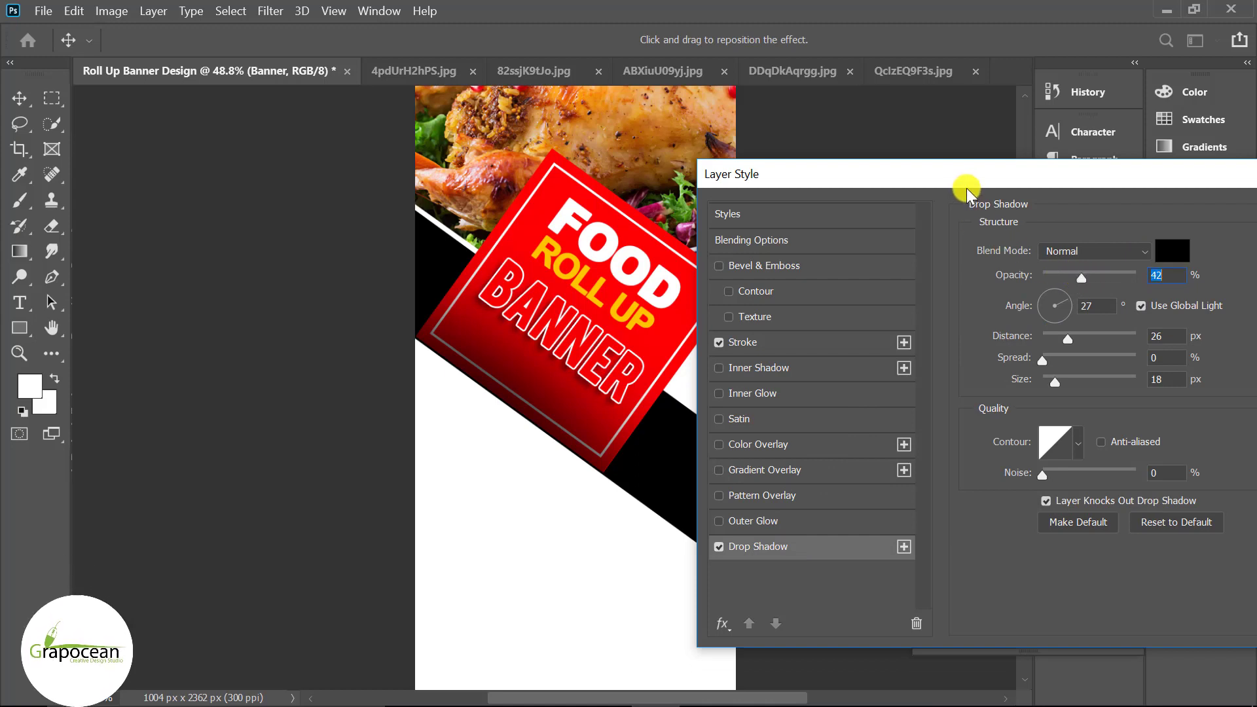
click(788, 475)
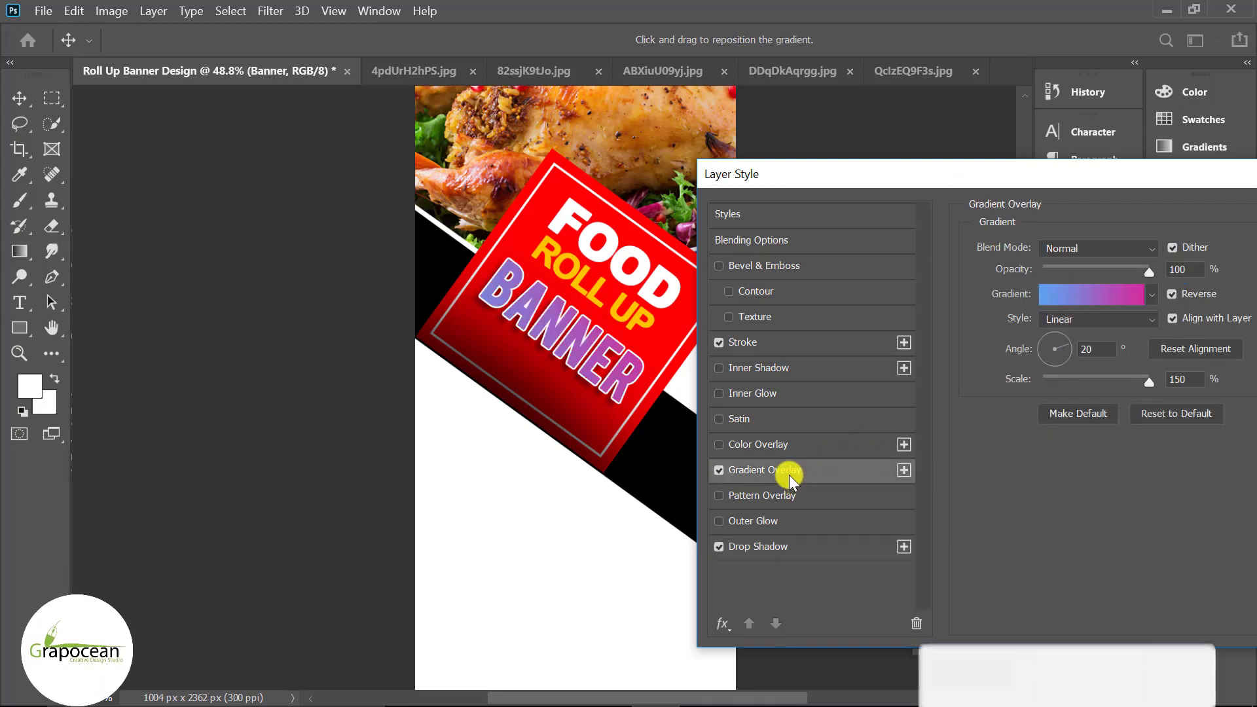
- Set the gradient's left stop to dark red sampled from the square
click(1078, 297)
click(827, 513)
double_click(827, 513)
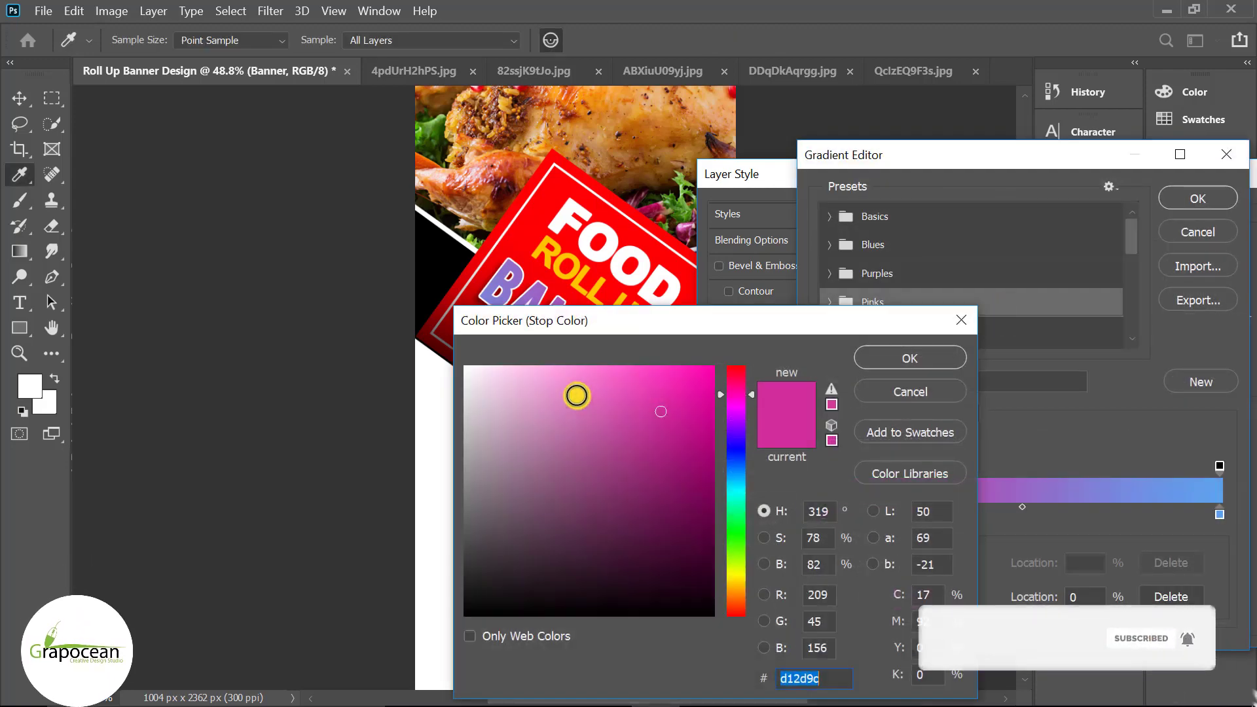
drag(589, 320, 589, 487)
click(572, 398)
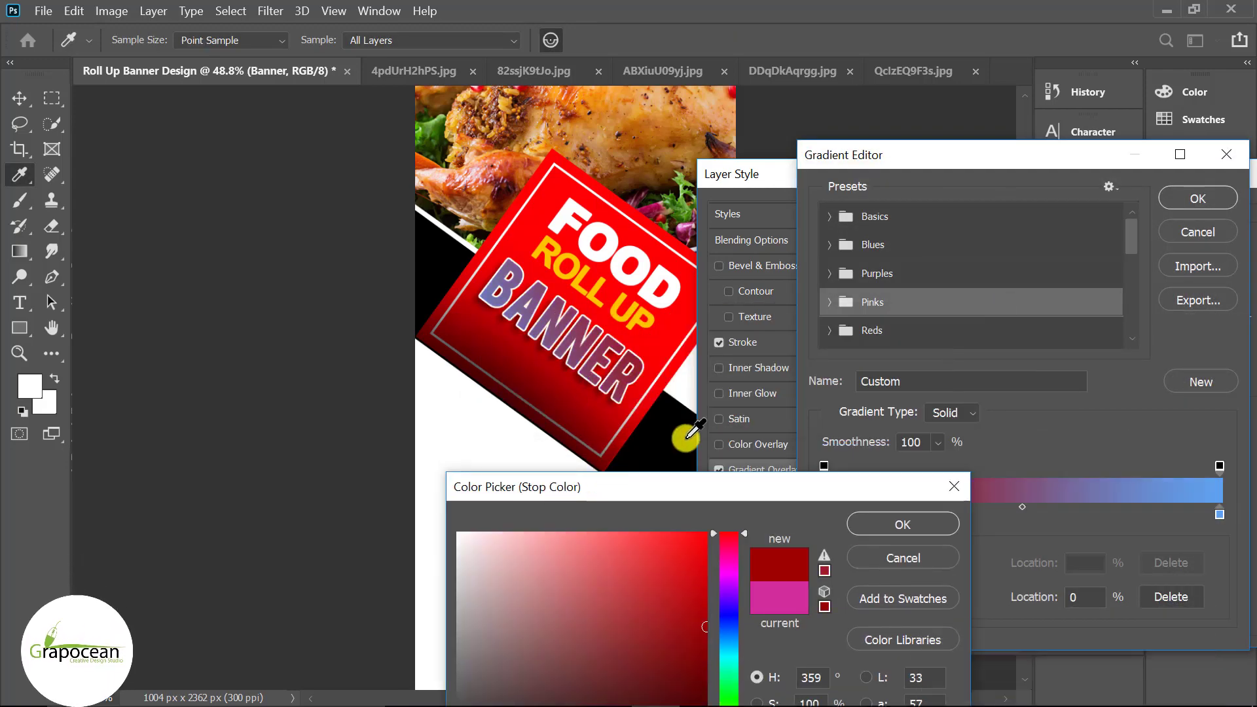
click(877, 524)
- Set the right stop to pale pink and accept both the Gradient Editor and Layer Style
double_click(1219, 512)
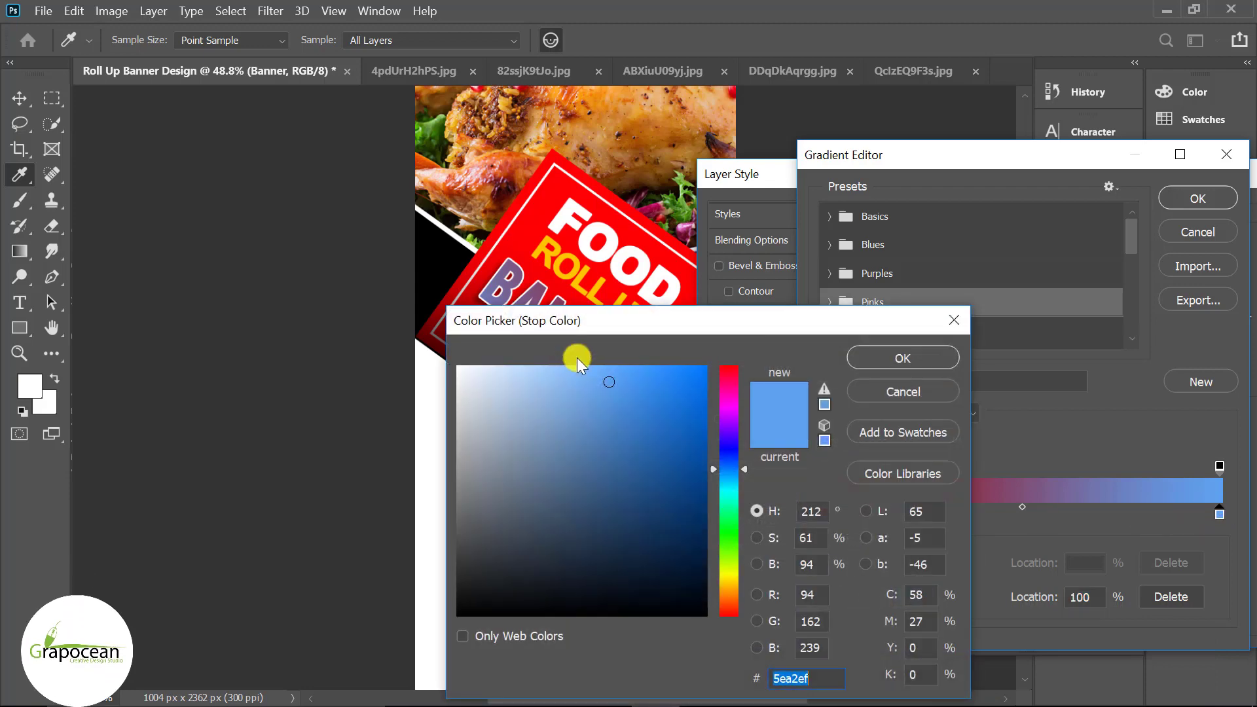
drag(643, 317, 643, 470)
click(669, 335)
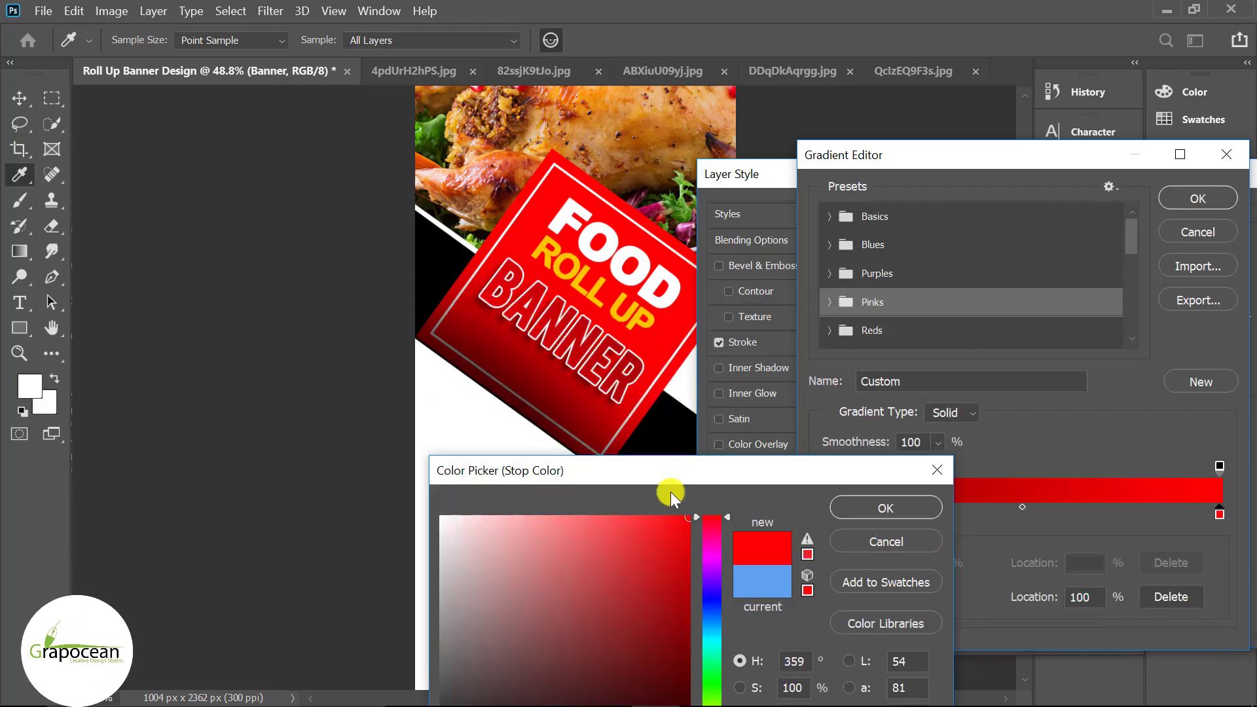
click(574, 517)
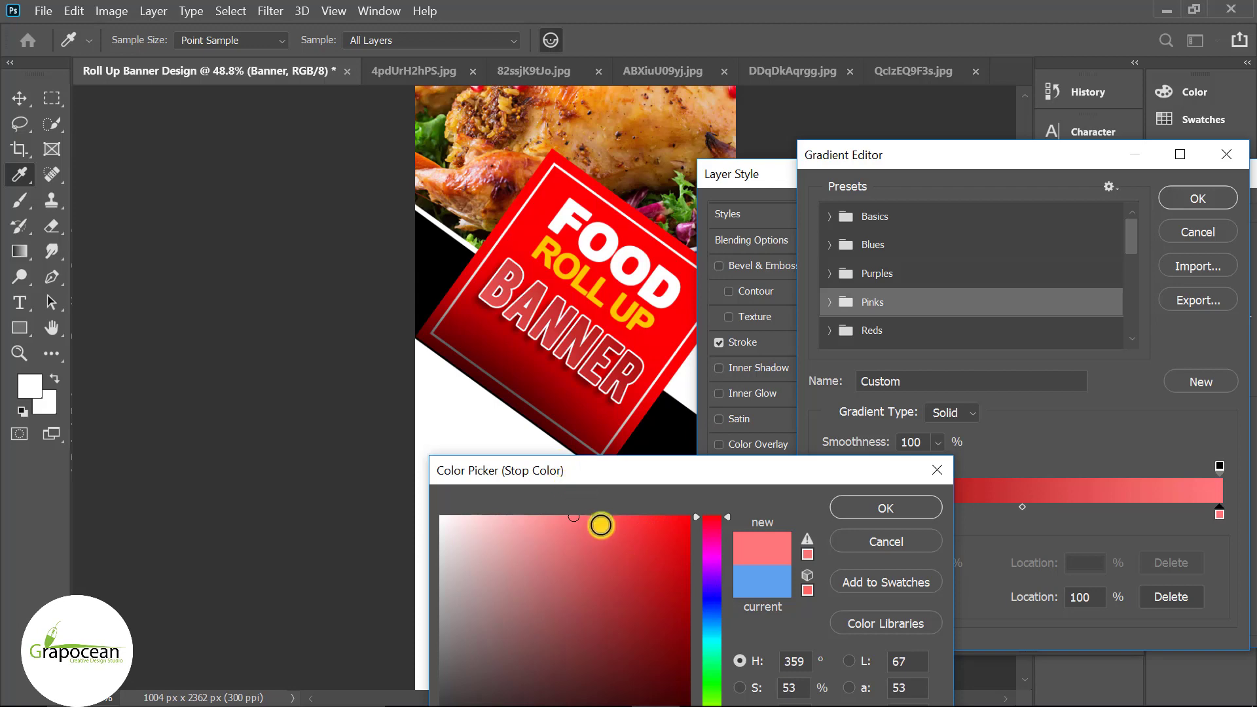
drag(561, 528, 534, 500)
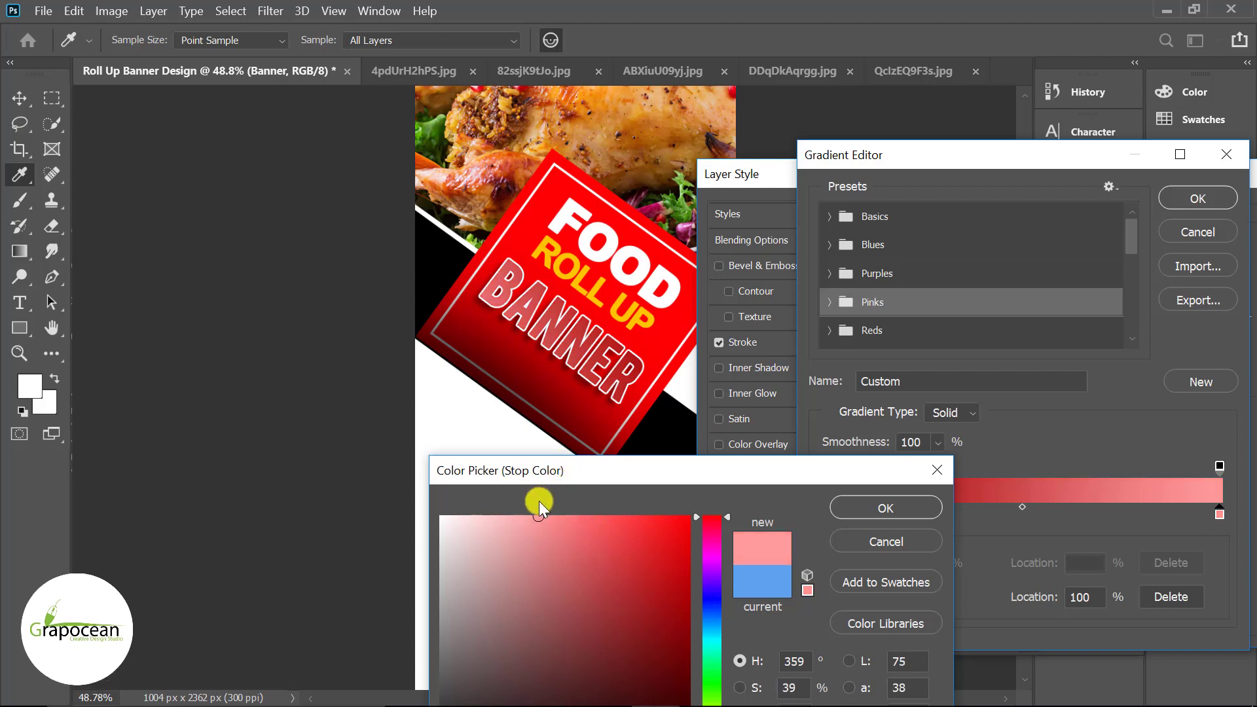
click(880, 509)
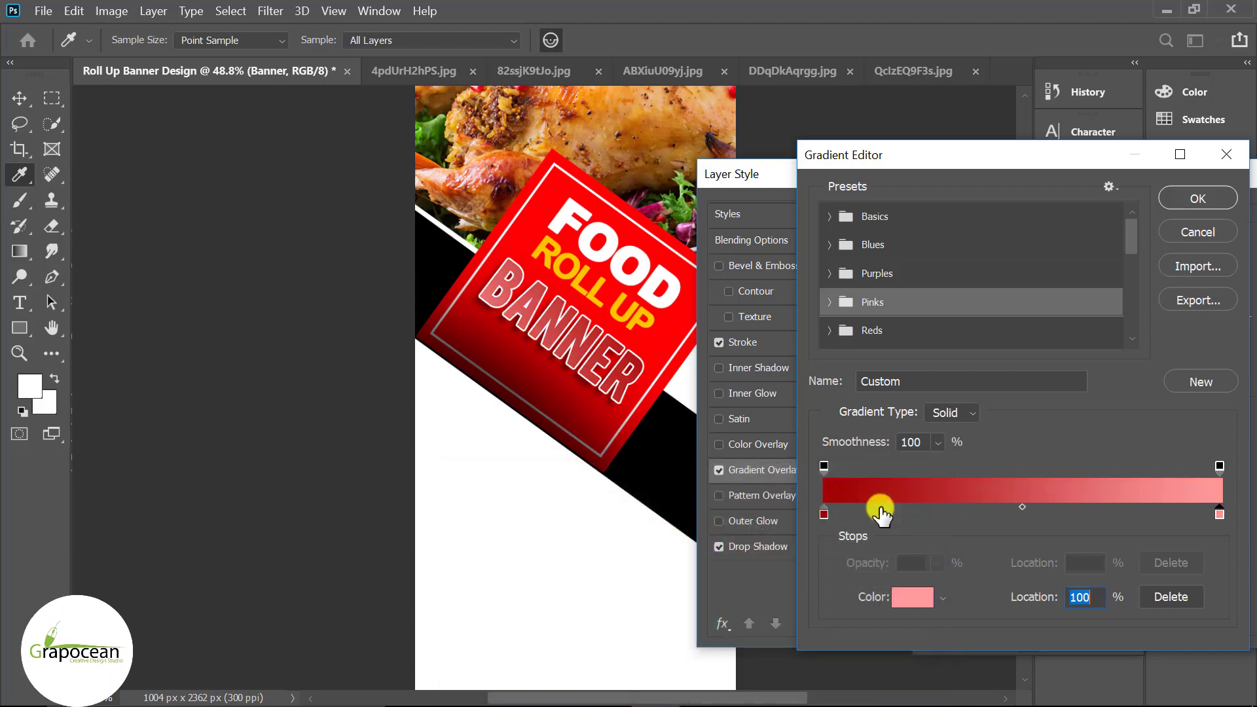
click(1185, 198)
drag(1166, 215, 1153, 385)
click(1174, 425)
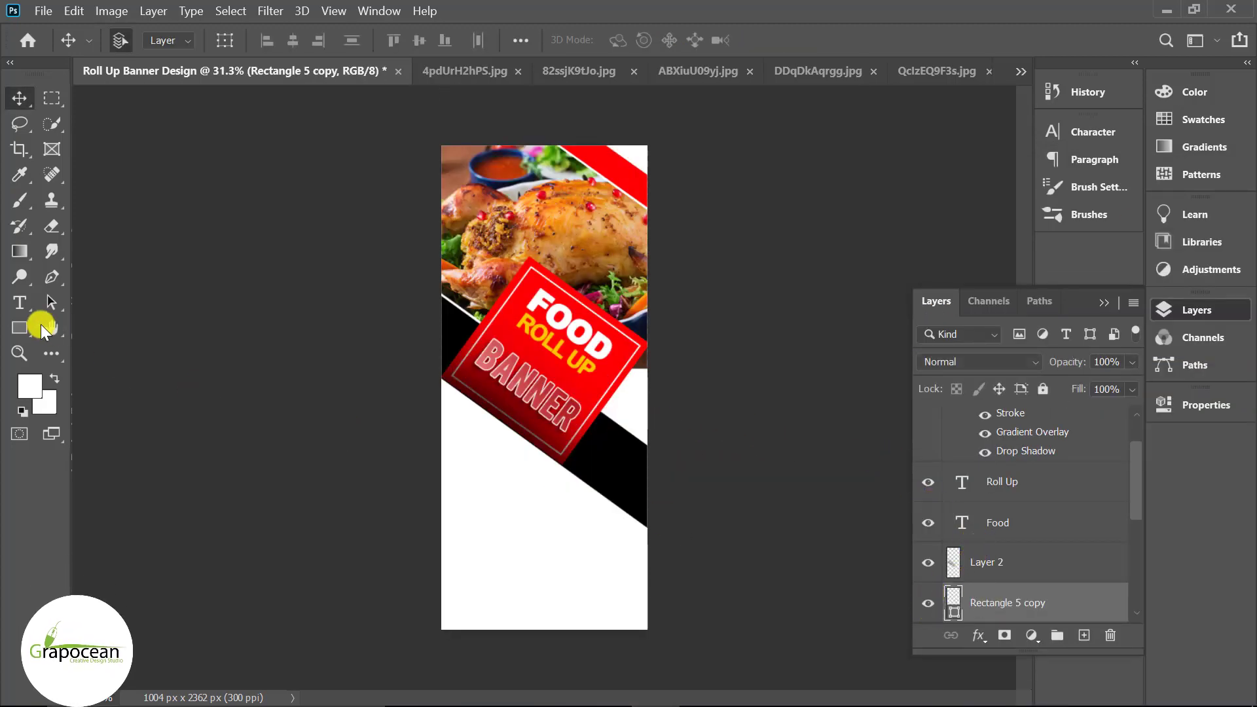
- Change the red square's thin inner border stroke to a dashed line
click(26, 328)
click(418, 41)
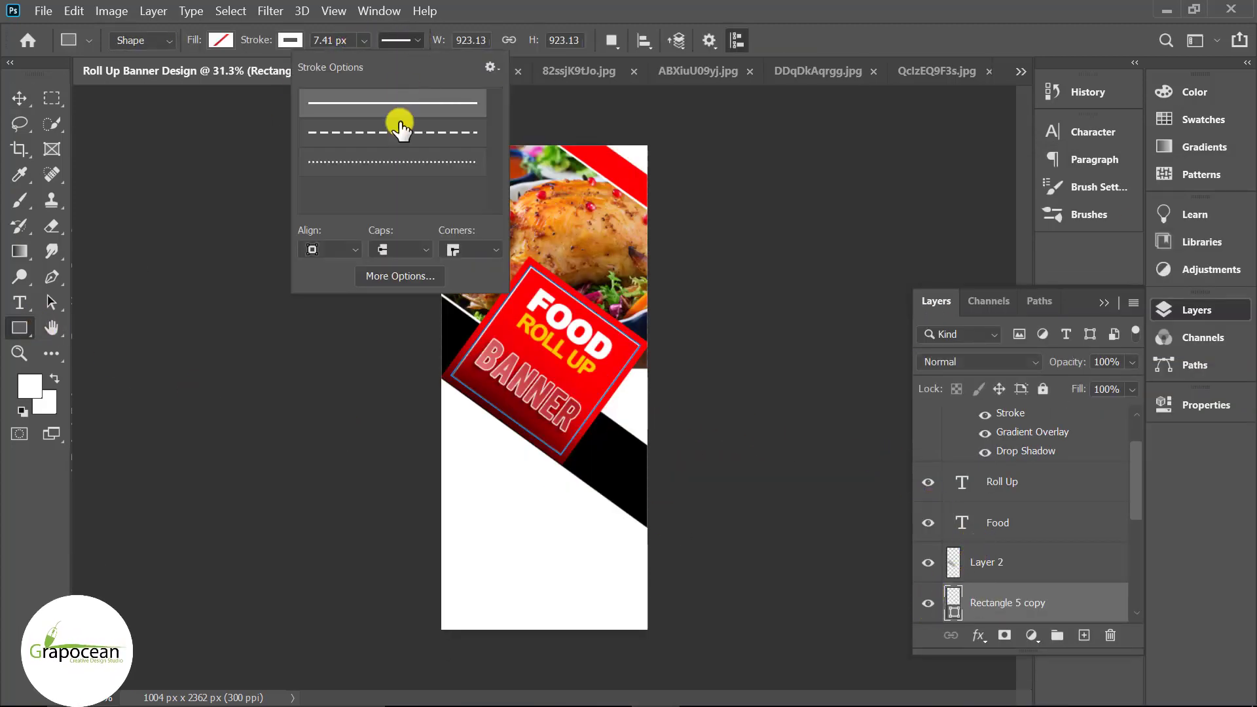
click(402, 131)
click(19, 98)
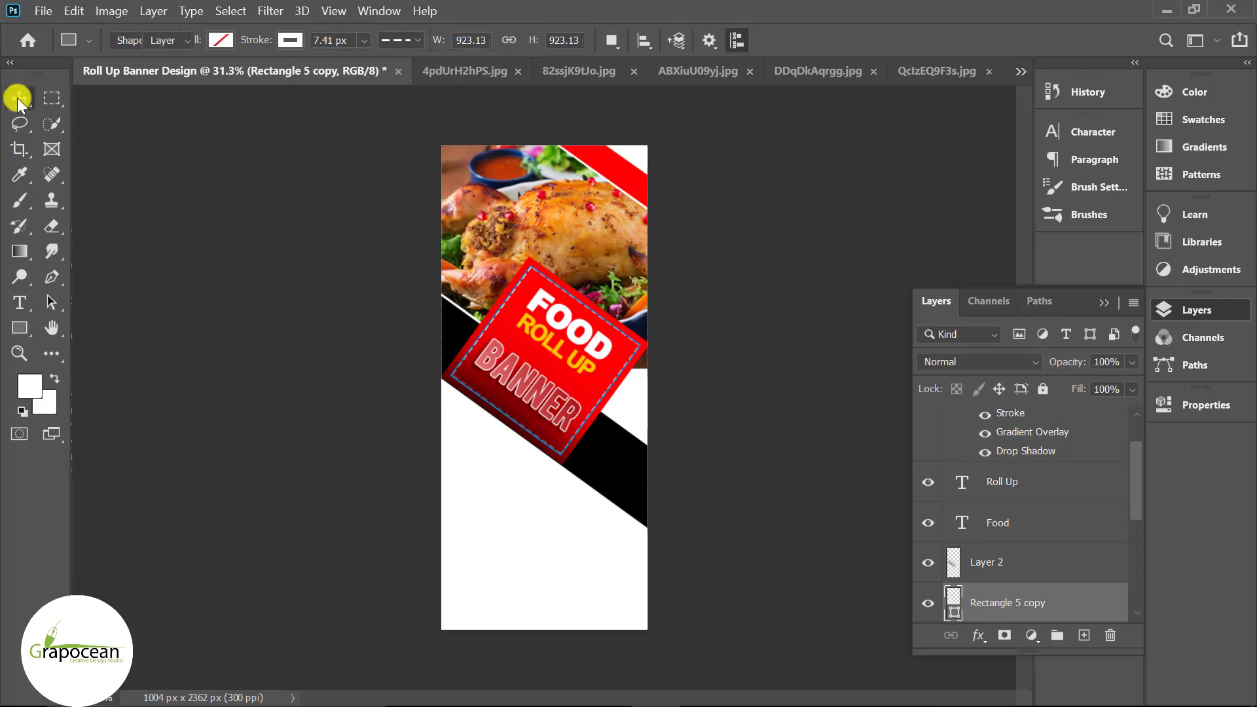
- Select the Ellipse Tool from the shape tool flyout
scroll(541, 400, up, 2)
scroll(674, 426, down, 3)
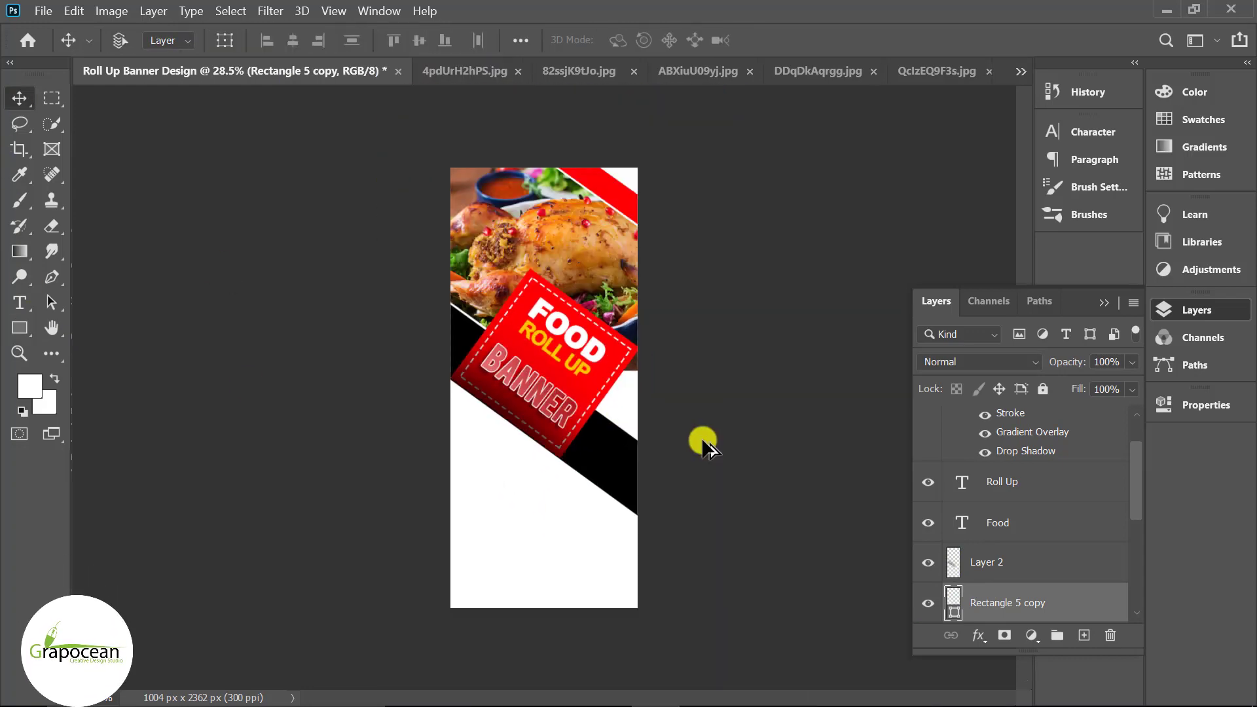
scroll(697, 445, down, 1)
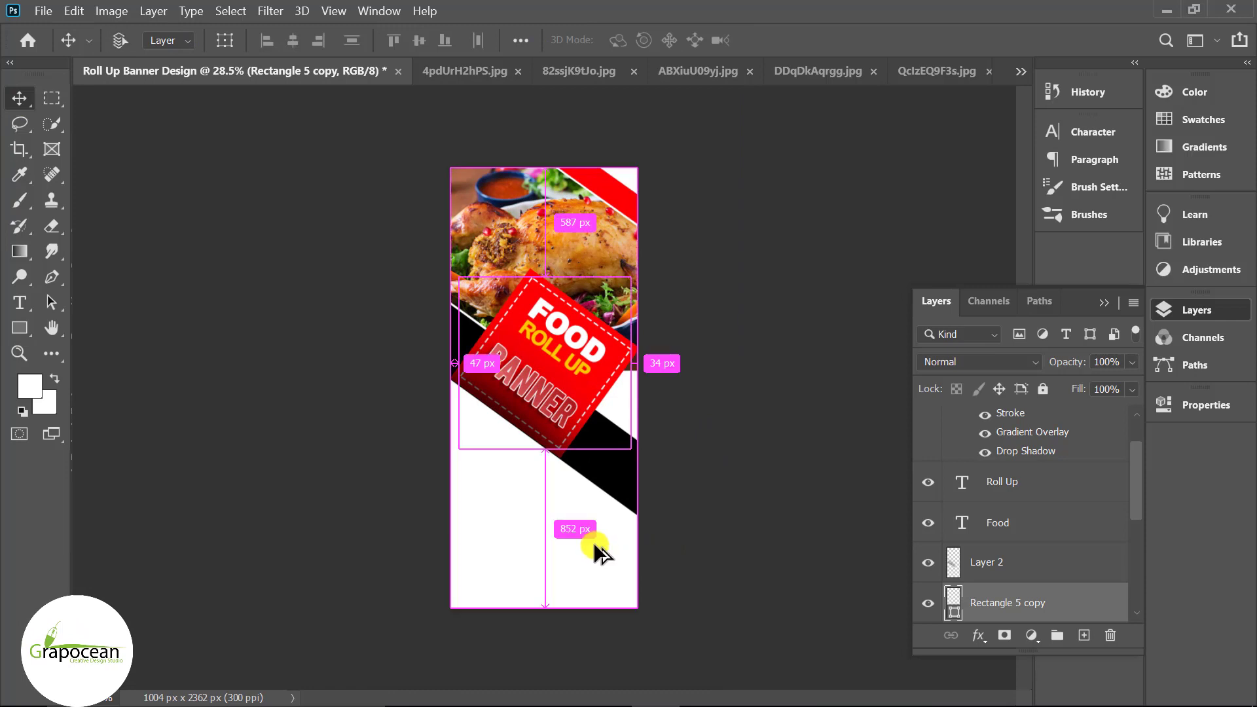
scroll(594, 542, up, 2)
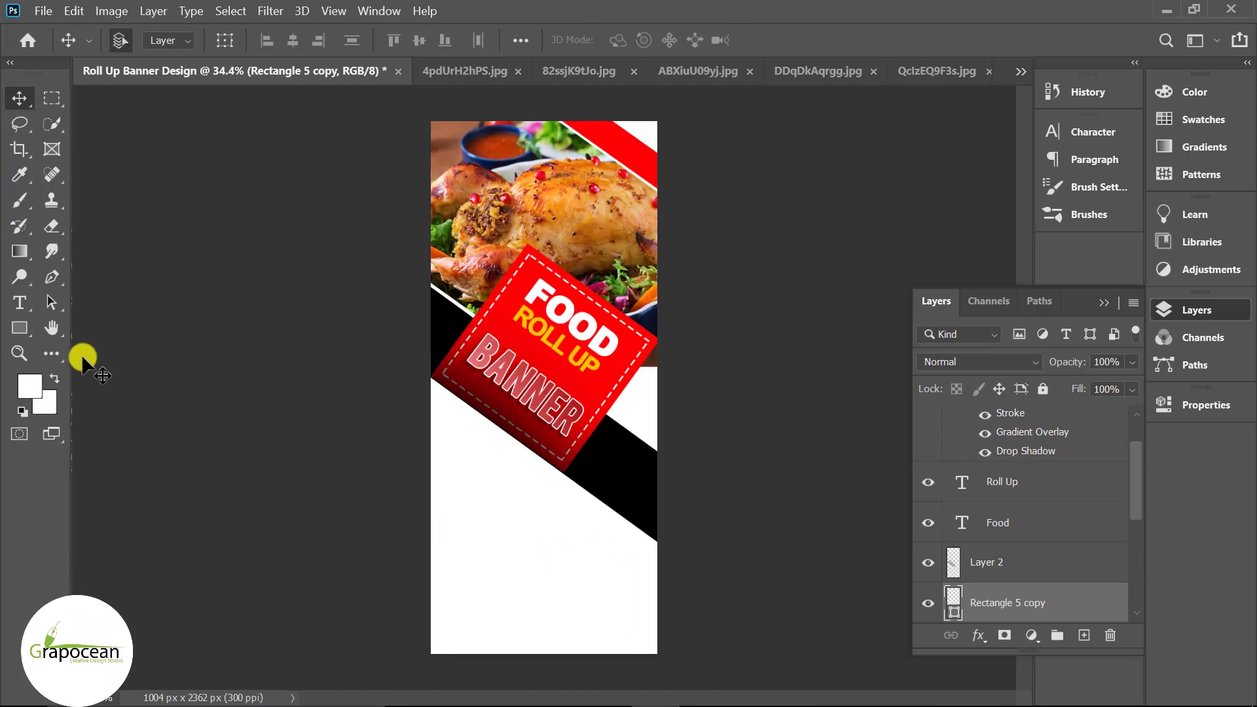
right_click(12, 335)
click(98, 362)
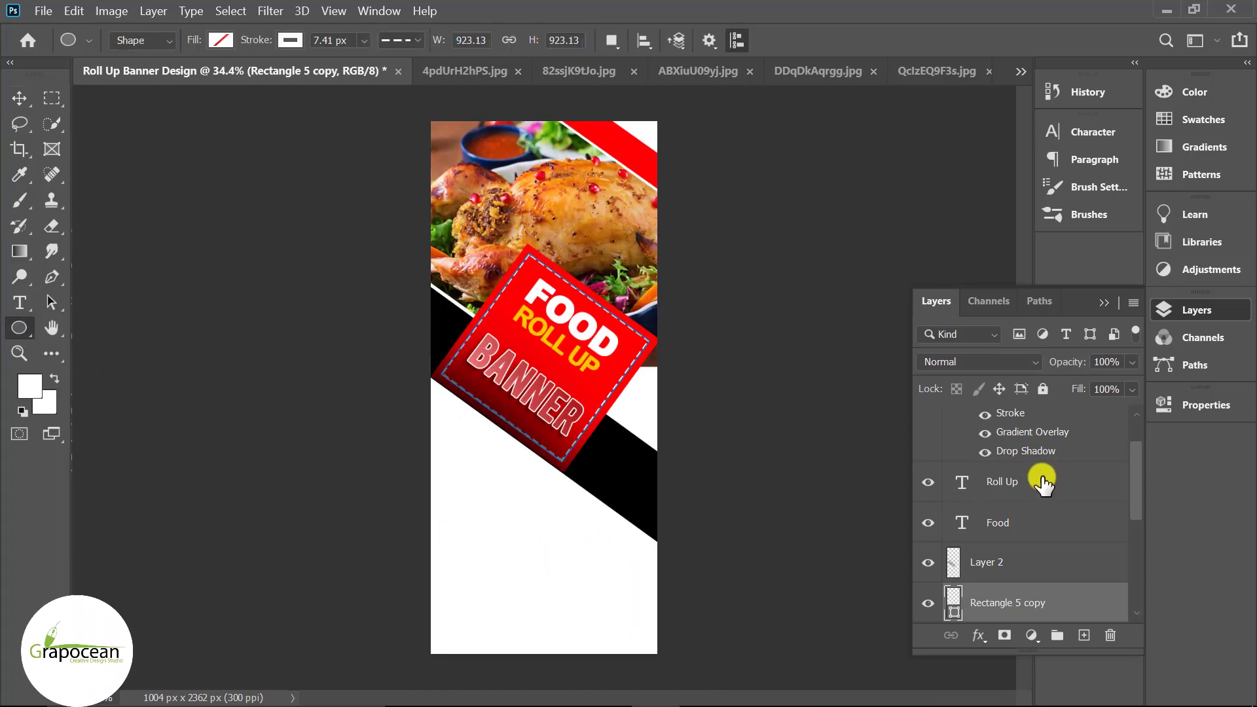
- Draw a circle near the banner bottom with no outline and a red-orange fill
scroll(1040, 471, up, 2)
click(1085, 634)
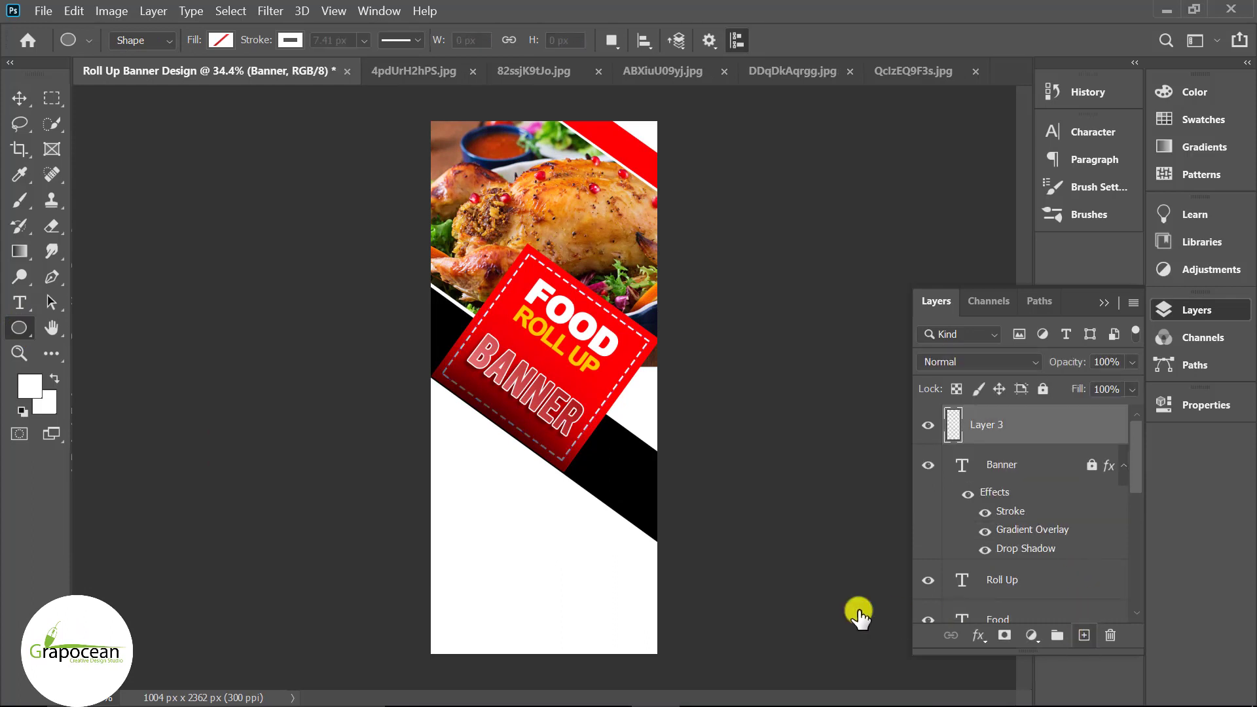
drag(545, 510, 649, 596)
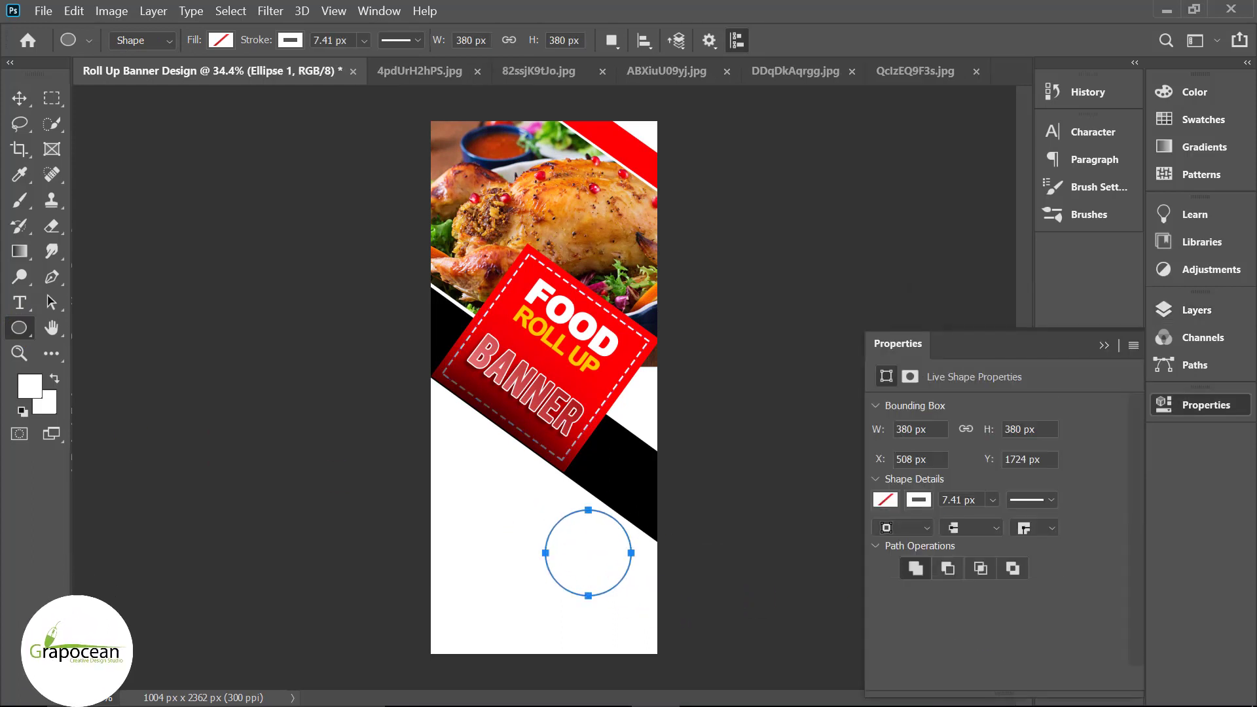
click(290, 40)
click(175, 77)
click(220, 40)
click(173, 143)
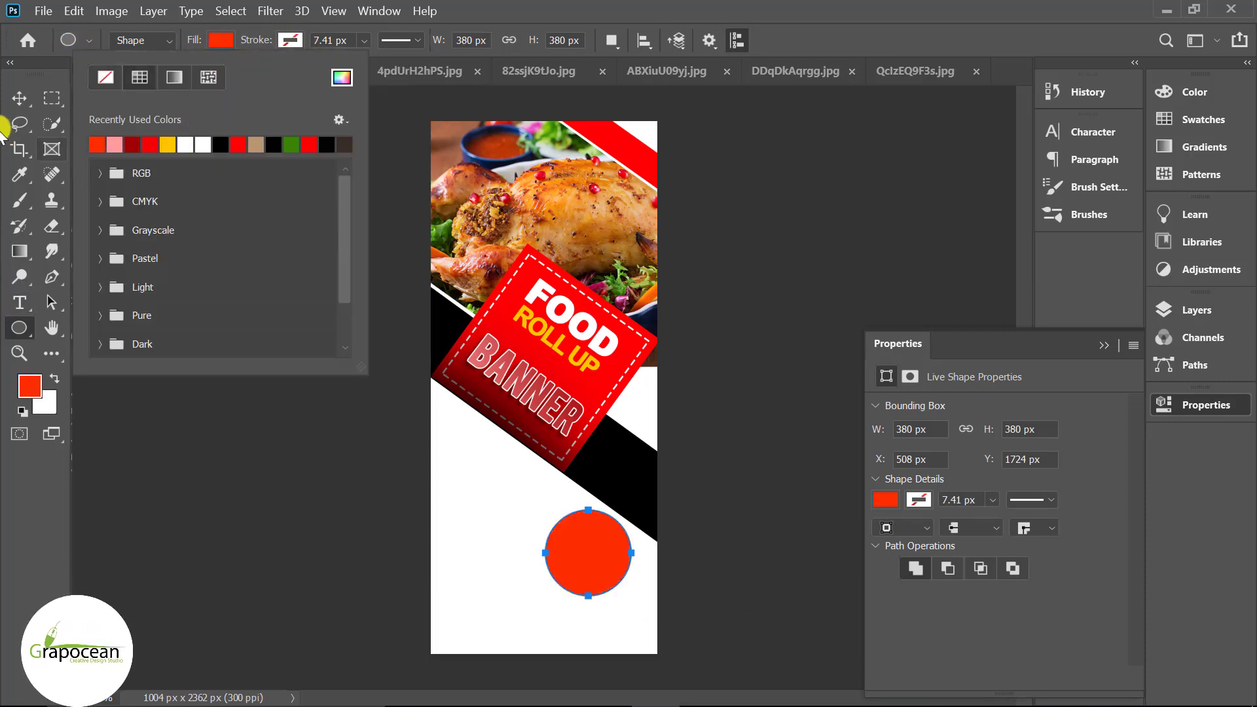
- Duplicate the red circle, enlarge the copy to about 470 px, and position both
click(19, 97)
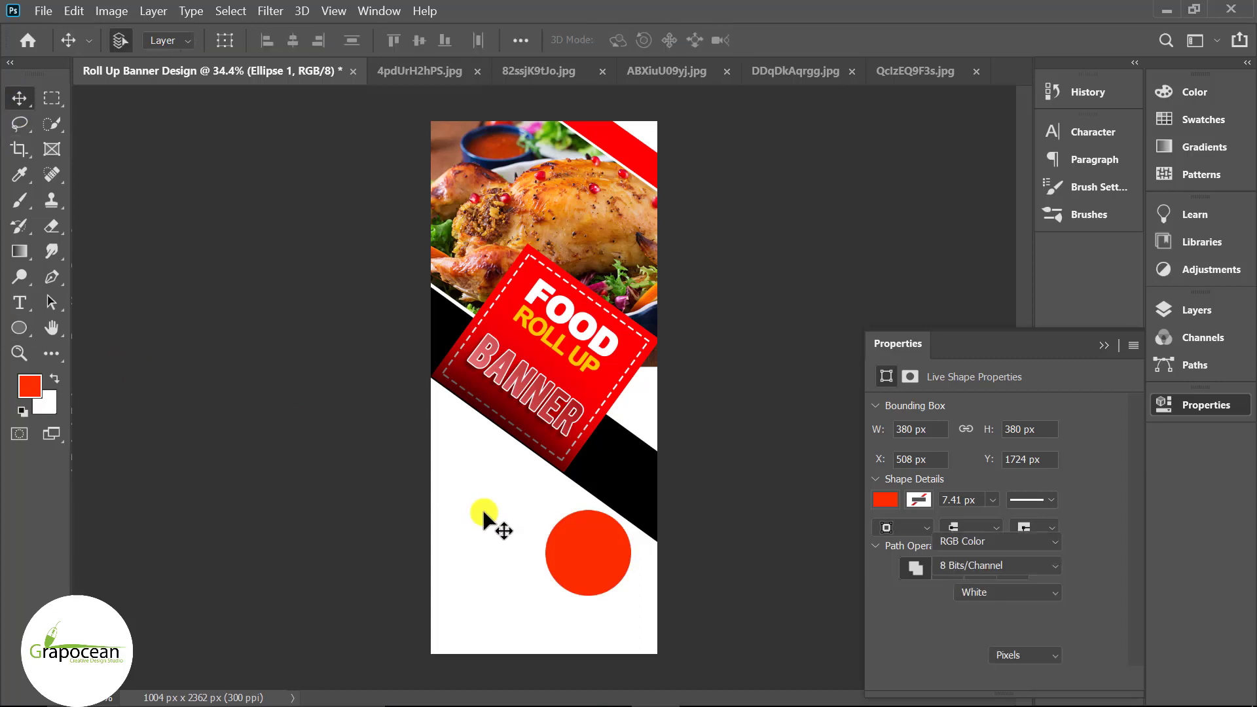
mouse_move(579, 548)
mouse_down()
mouse_move(605, 568)
mouse_move(521, 519)
mouse_up()
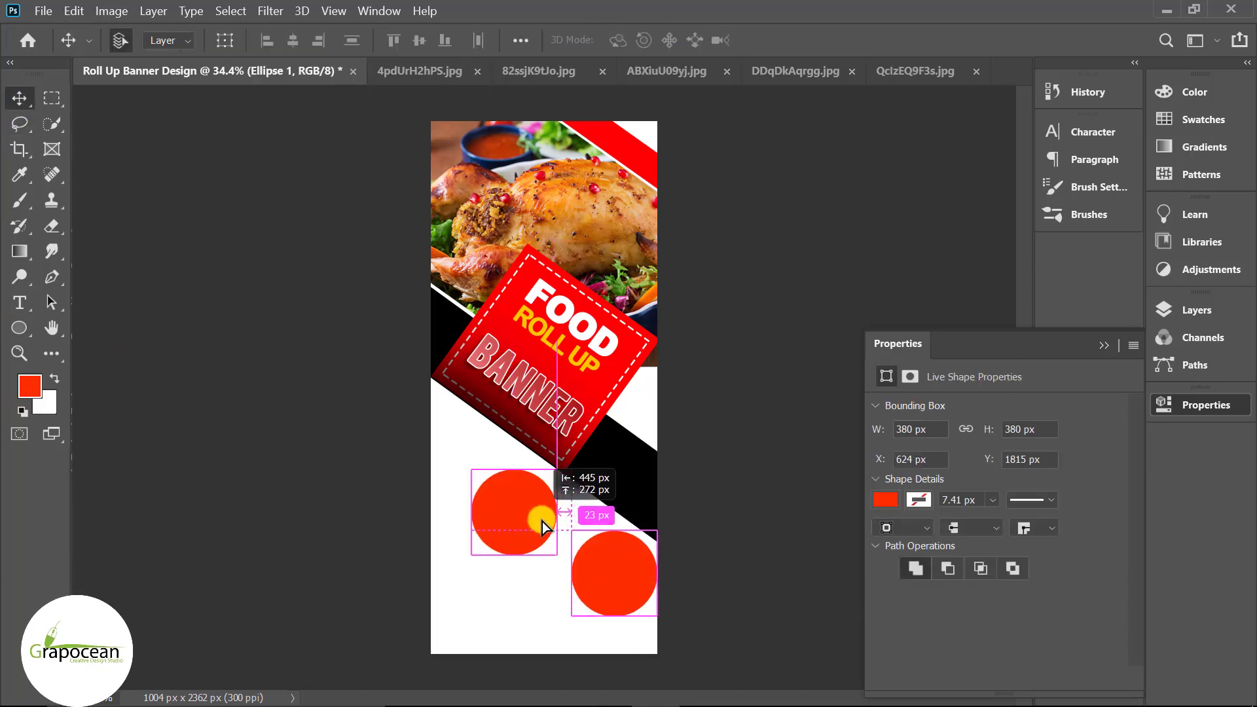
key(ctrl+t)
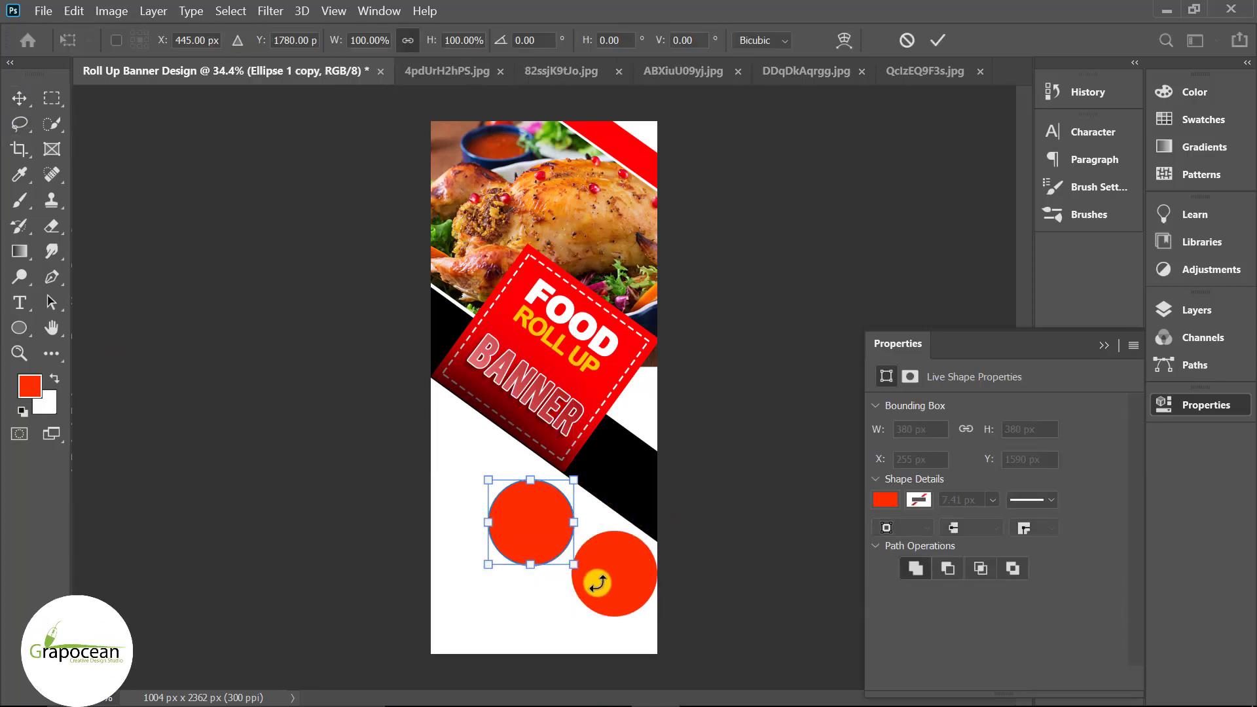
drag(575, 565, 582, 575)
drag(499, 515, 517, 548)
click(938, 40)
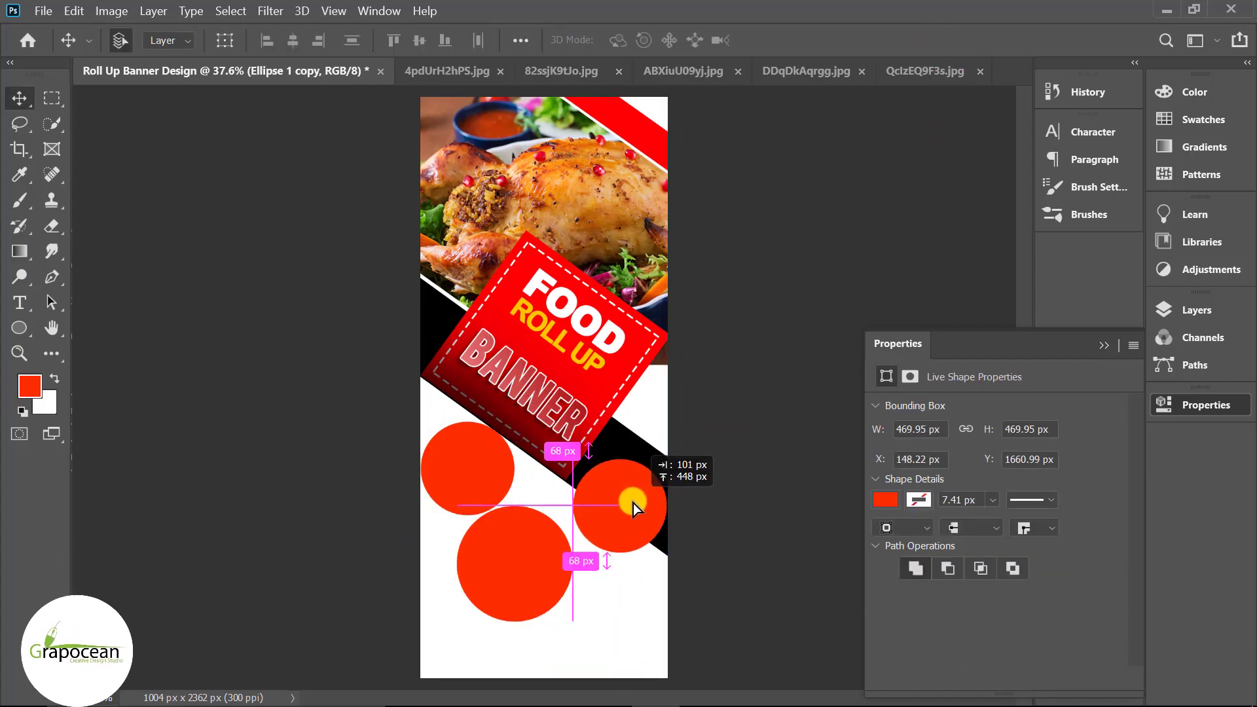
drag(630, 543, 629, 497)
mouse_move(541, 557)
mouse_down()
mouse_move(552, 557)
mouse_move(537, 575)
mouse_up()
- Arrange the three red circles below the FOOD square, nudging the bottom one into place
scroll(551, 557, up, 2)
scroll(627, 560, down, 2)
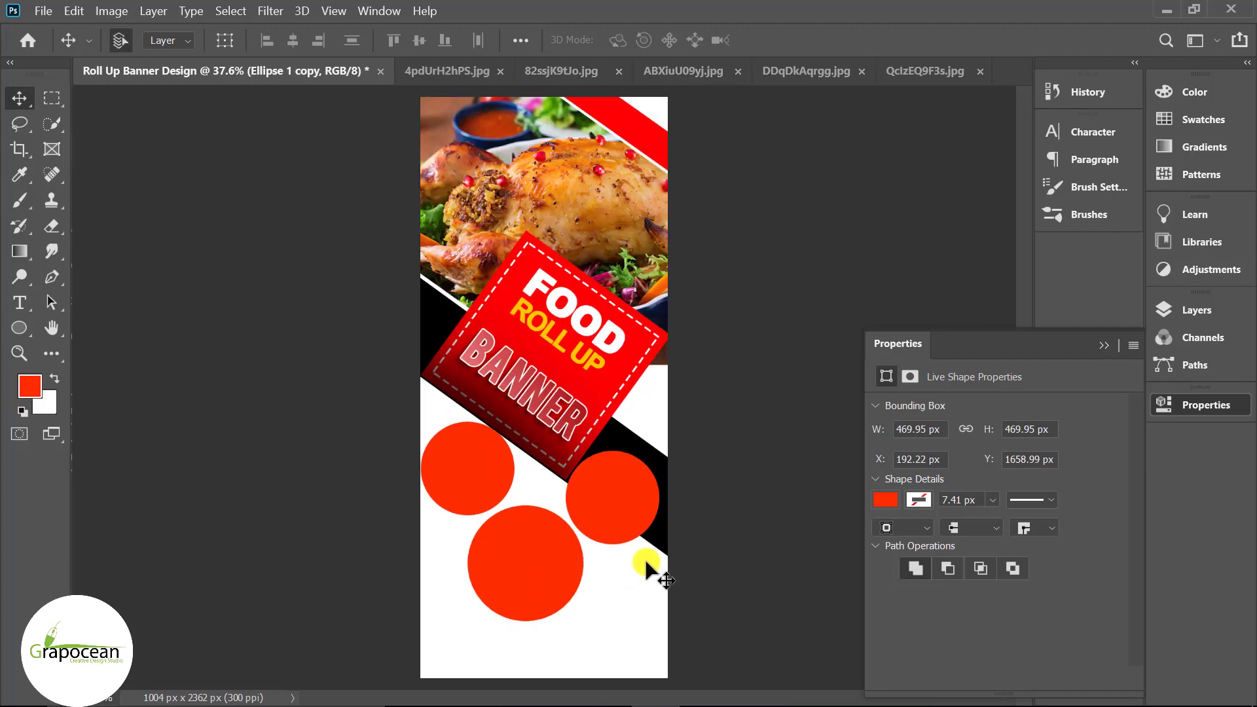
click(631, 518)
drag(626, 514, 622, 517)
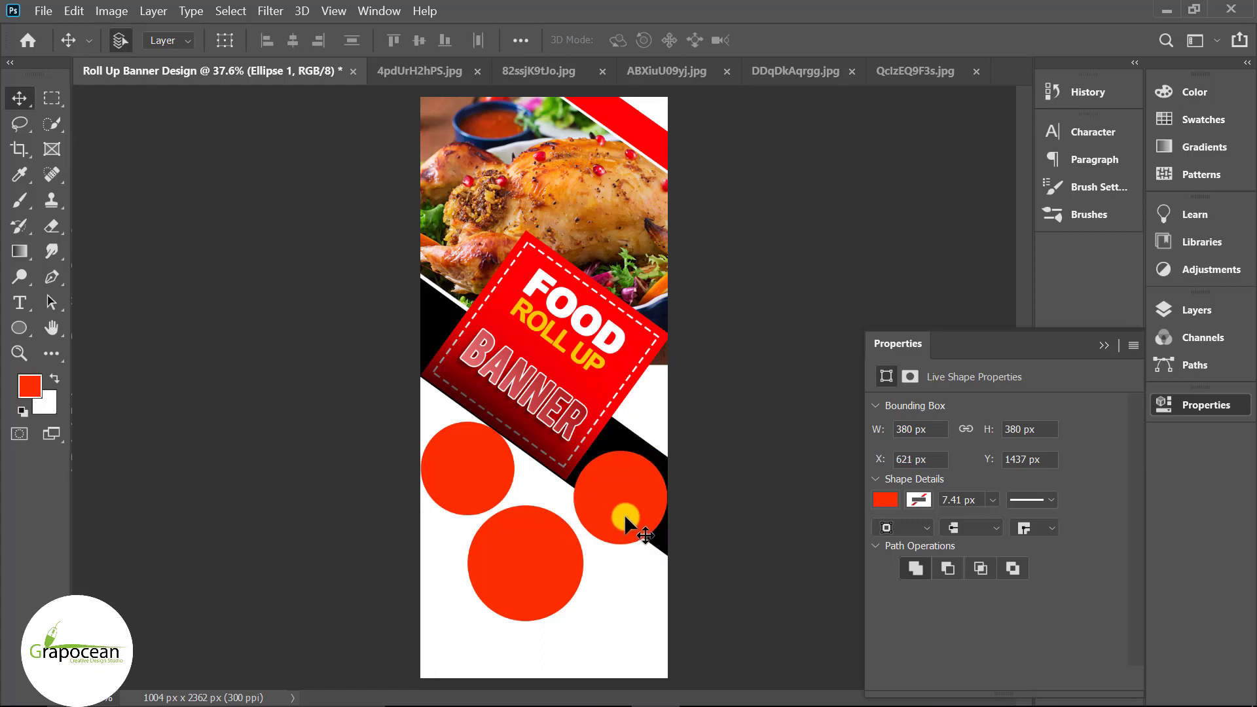
drag(453, 491, 463, 504)
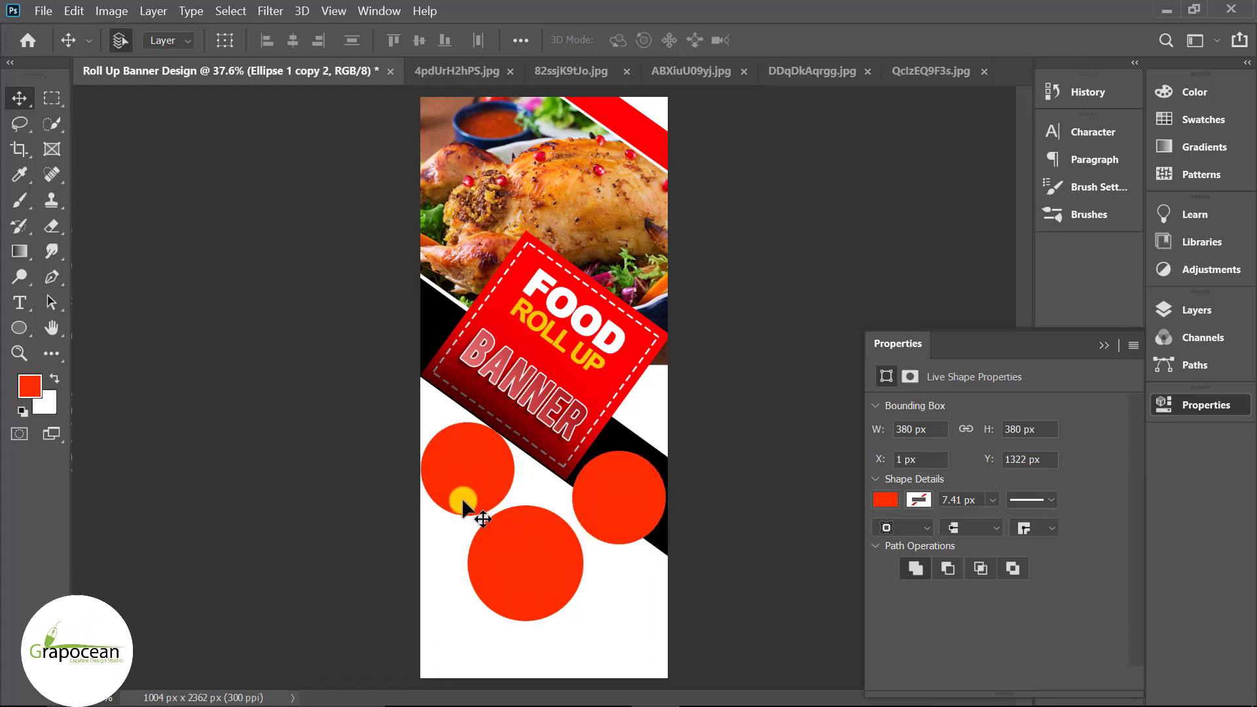
drag(513, 553, 531, 564)
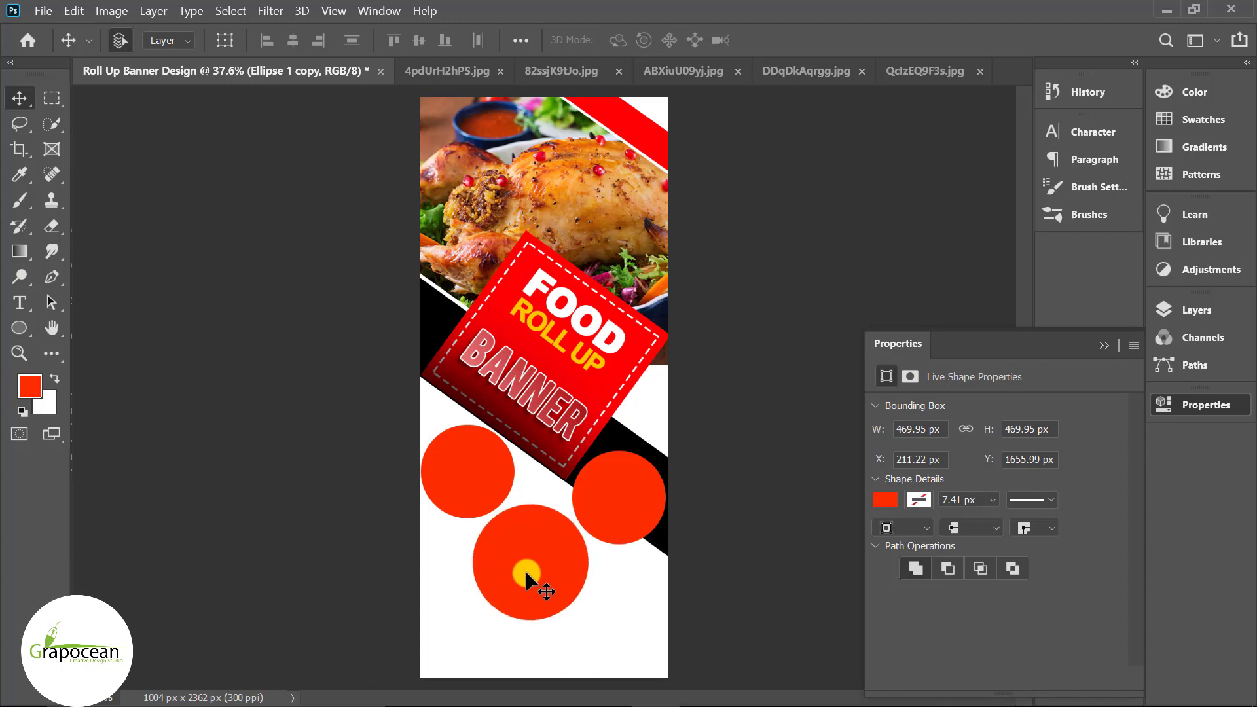
drag(529, 571, 520, 574)
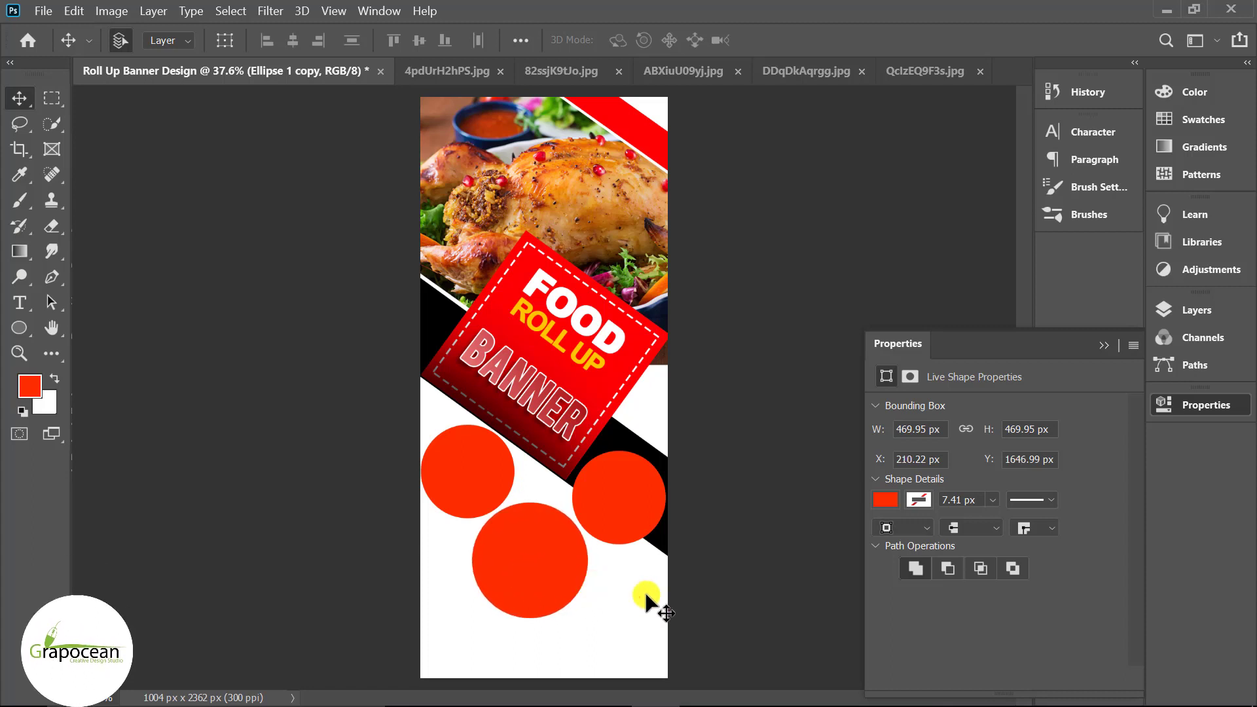
scroll(643, 600, down, 2)
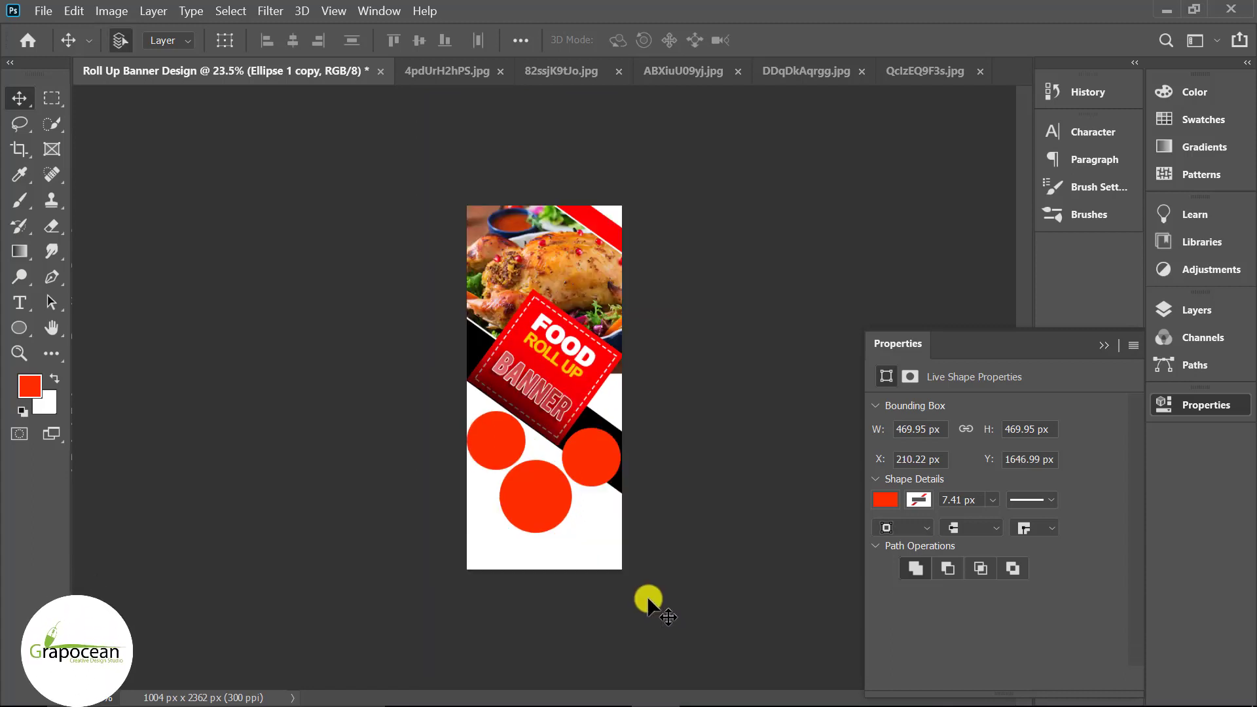
- Unlock the burrito photo's Background and bring it into the banner document
click(561, 66)
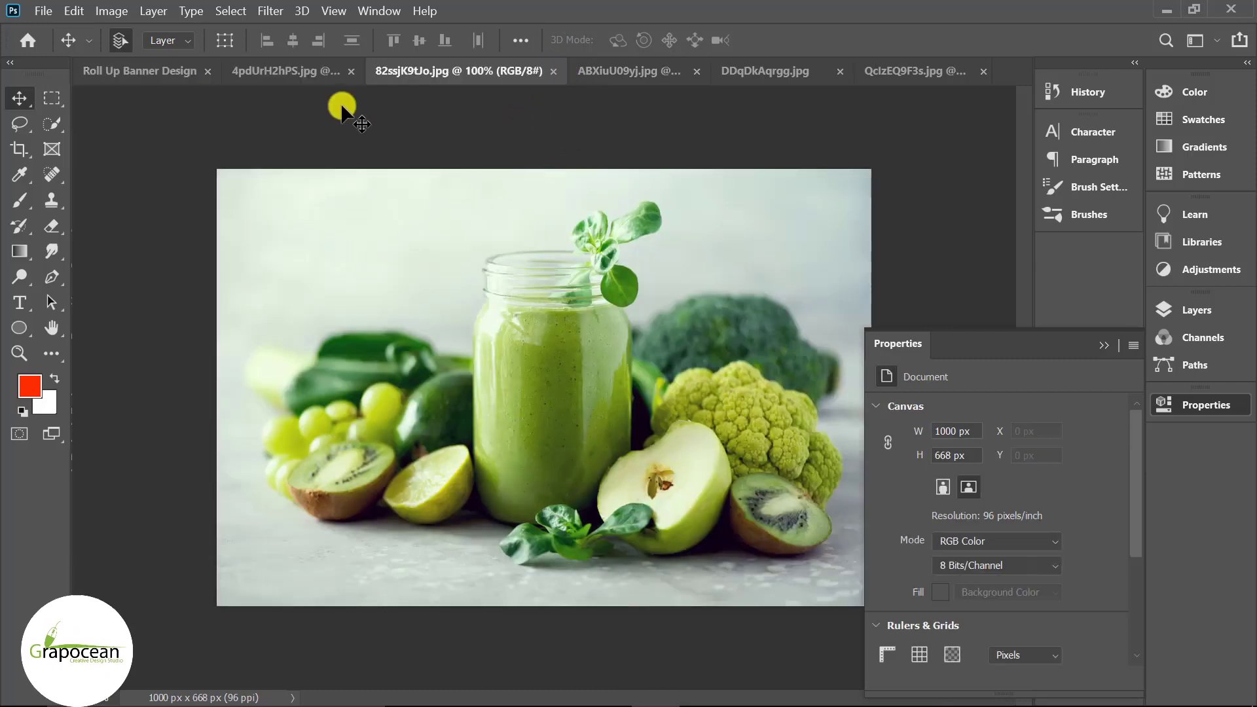
click(316, 64)
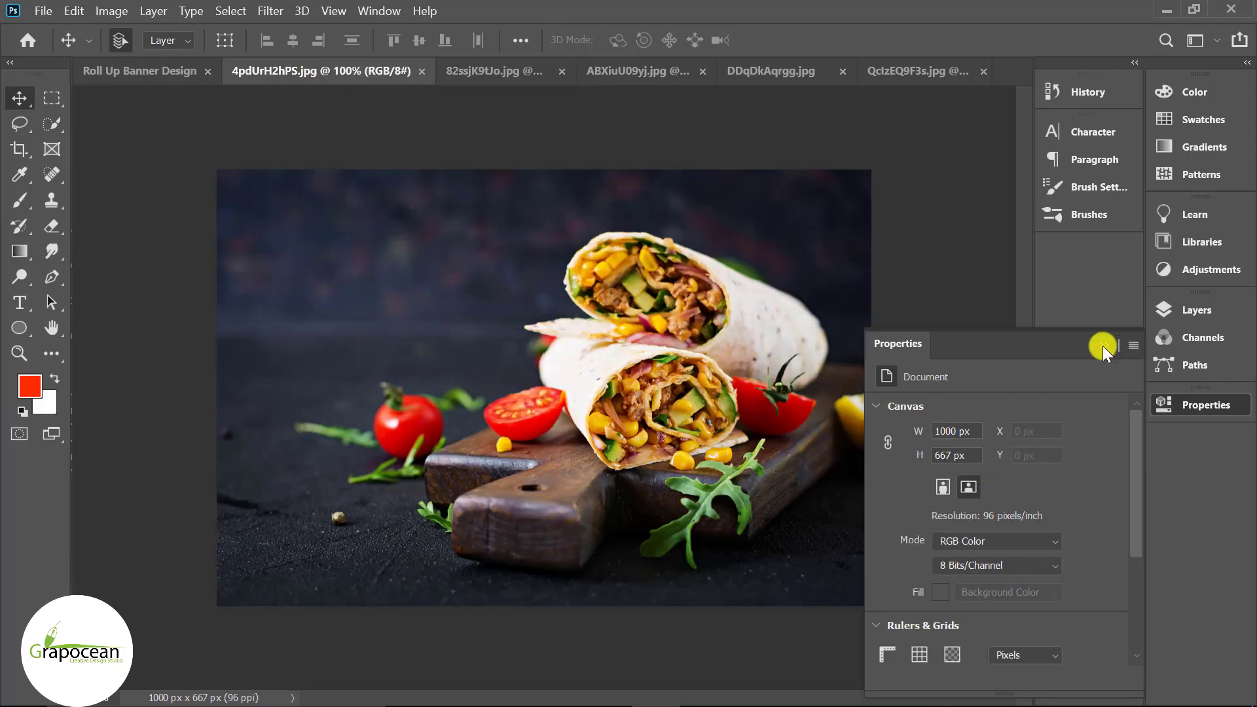
click(1179, 310)
click(1123, 419)
mouse_move(628, 273)
mouse_down()
mouse_move(164, 157)
mouse_move(532, 500)
mouse_up()
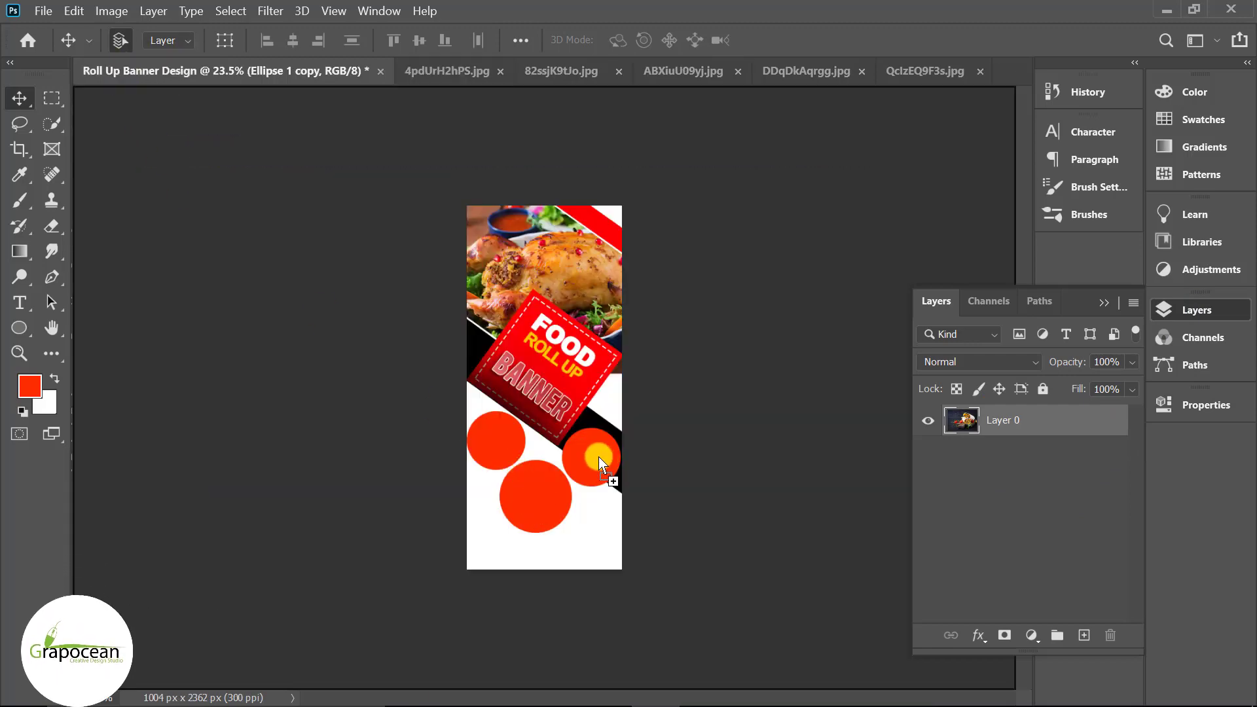
drag(599, 457, 591, 462)
- Clip the burrito layer (Layer 3) to the bottom circle and position it inside
right_click(1075, 436)
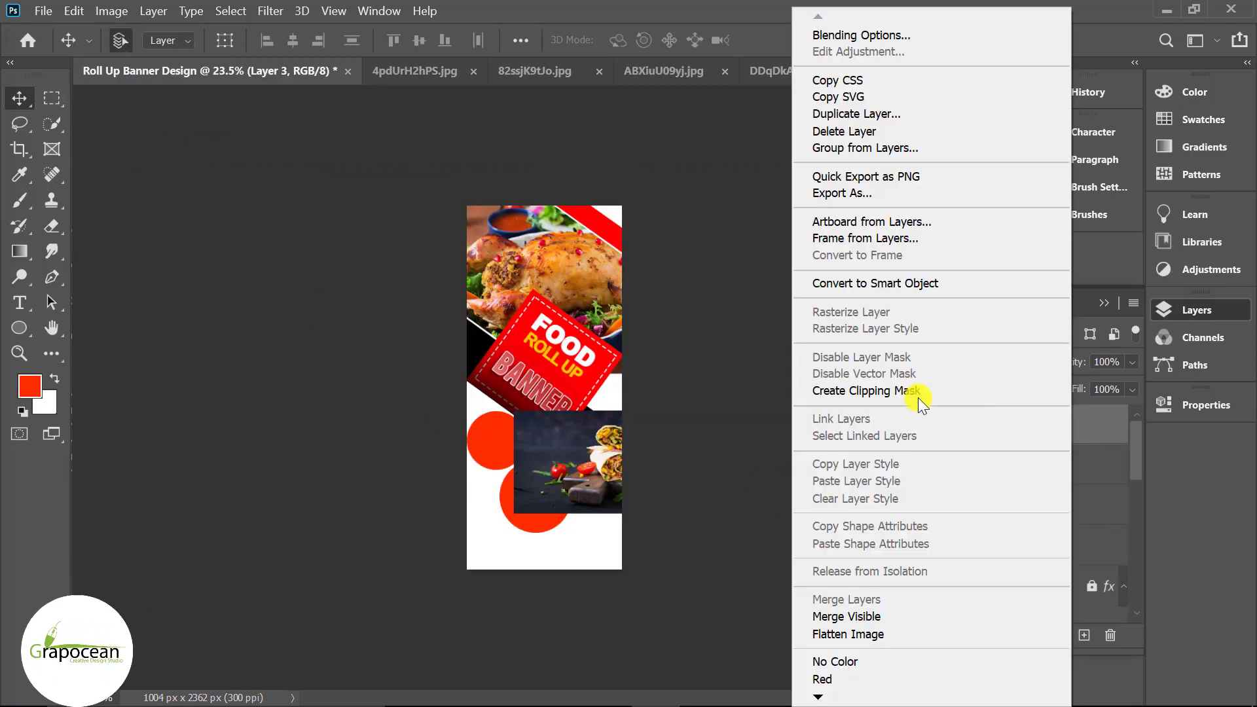
click(852, 399)
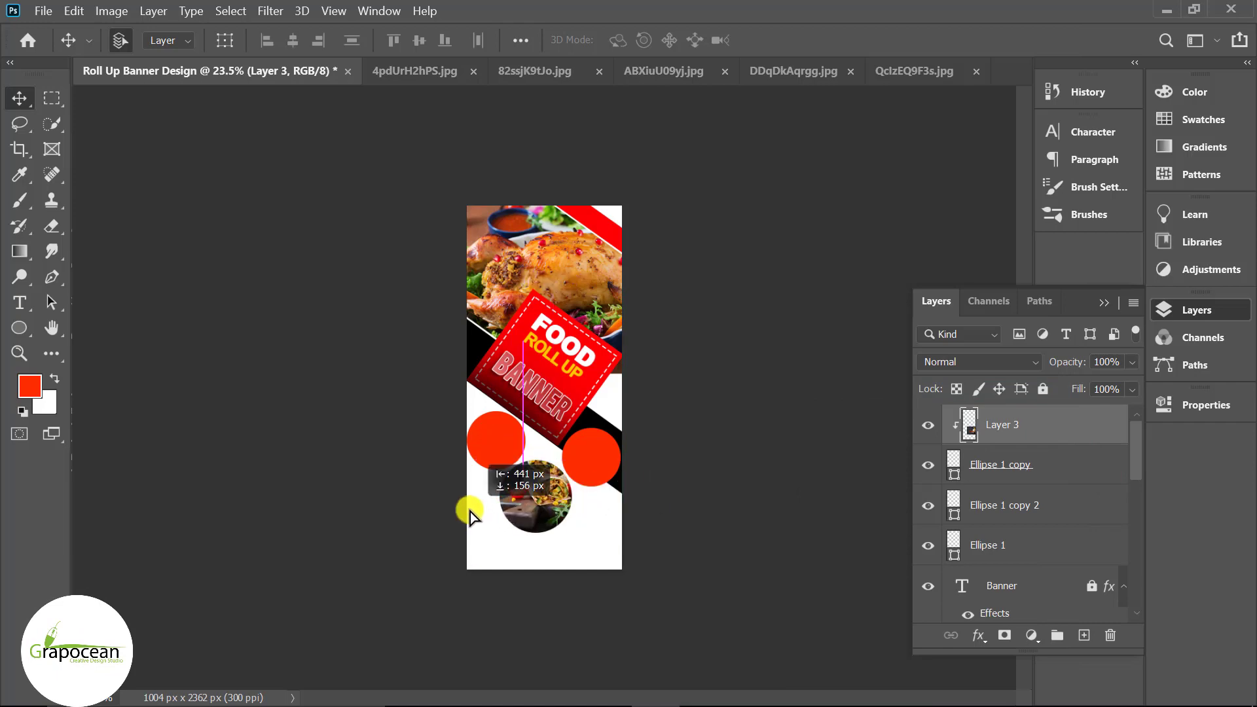
drag(514, 530, 593, 565)
scroll(557, 537, up, 6)
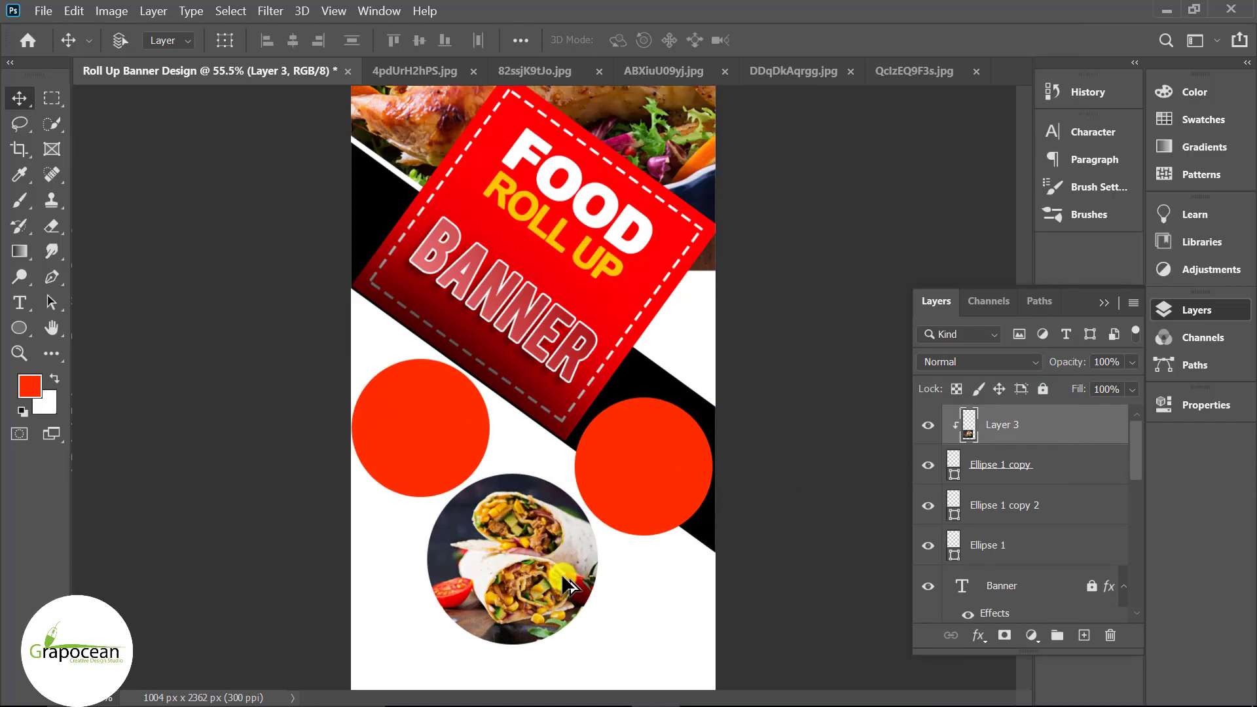
drag(505, 480, 501, 469)
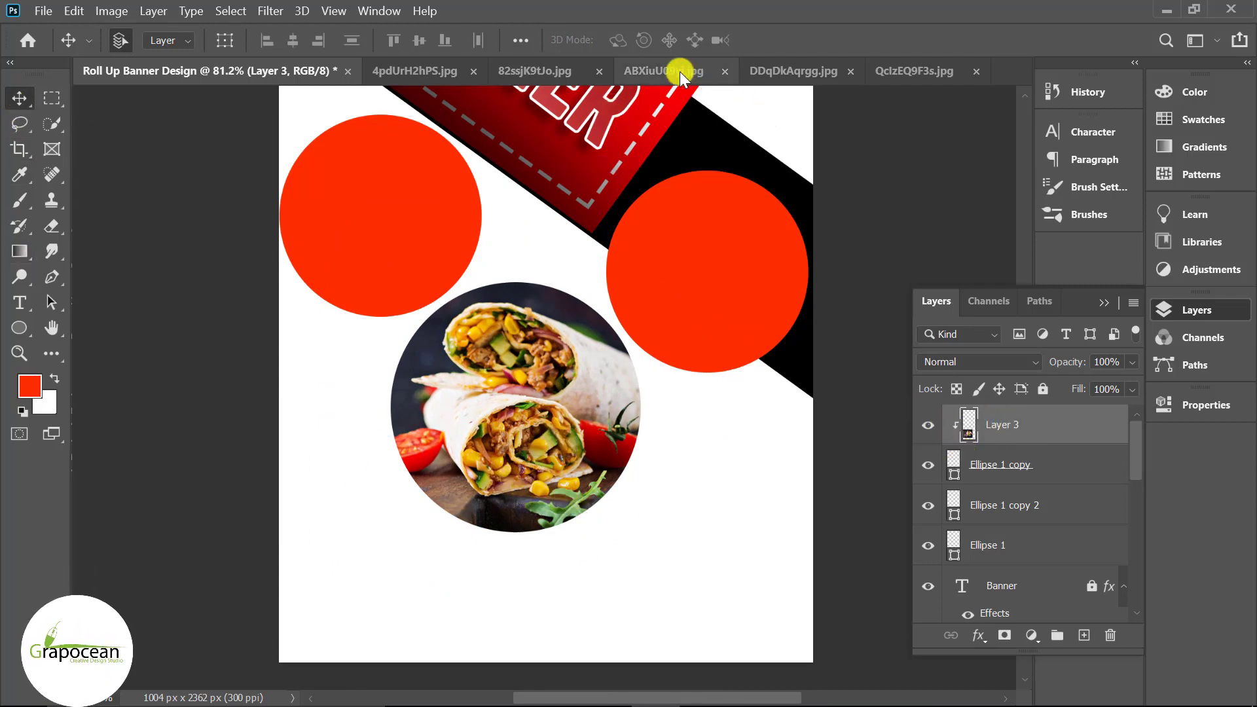
- Bring up the sandwich photo's document tab
click(388, 72)
click(517, 73)
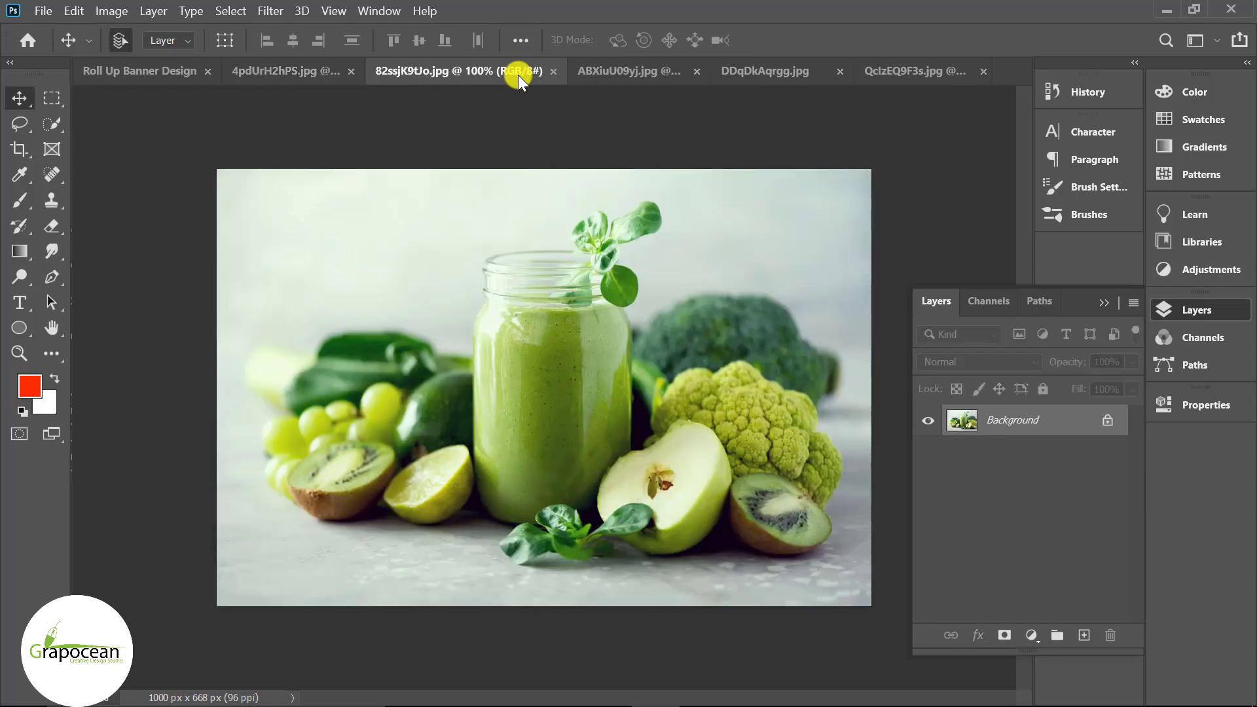
click(634, 74)
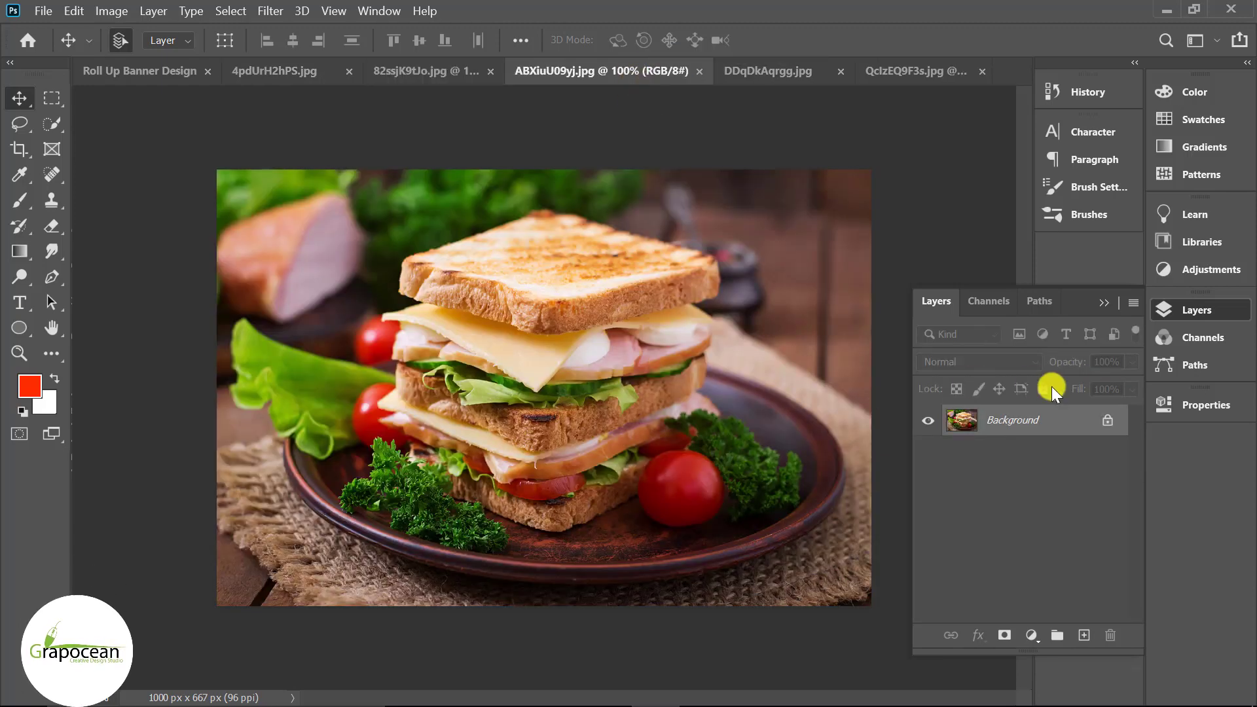
- Bring the sandwich photo in as Layer 4 above Ellipse 1 copy 2 and clip it
click(1106, 420)
drag(452, 419, 721, 340)
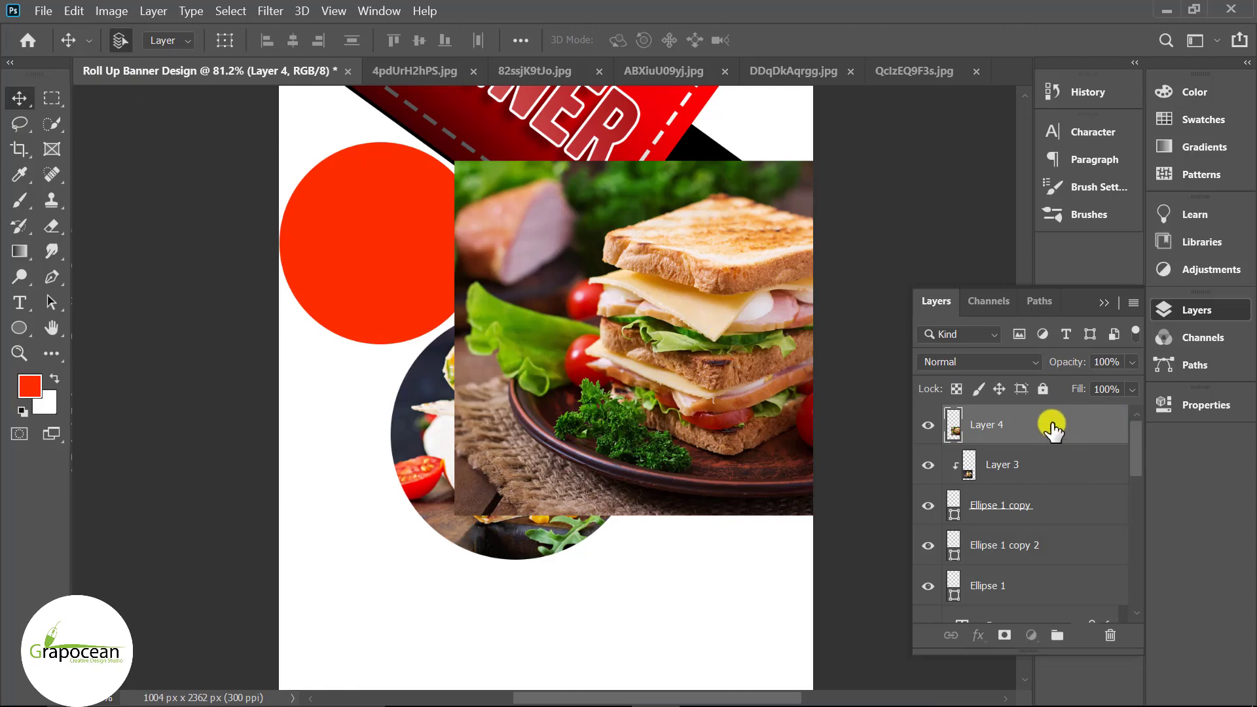
mouse_move(1052, 426)
mouse_down()
mouse_move(1039, 528)
mouse_move(1047, 505)
mouse_up()
right_click(1051, 506)
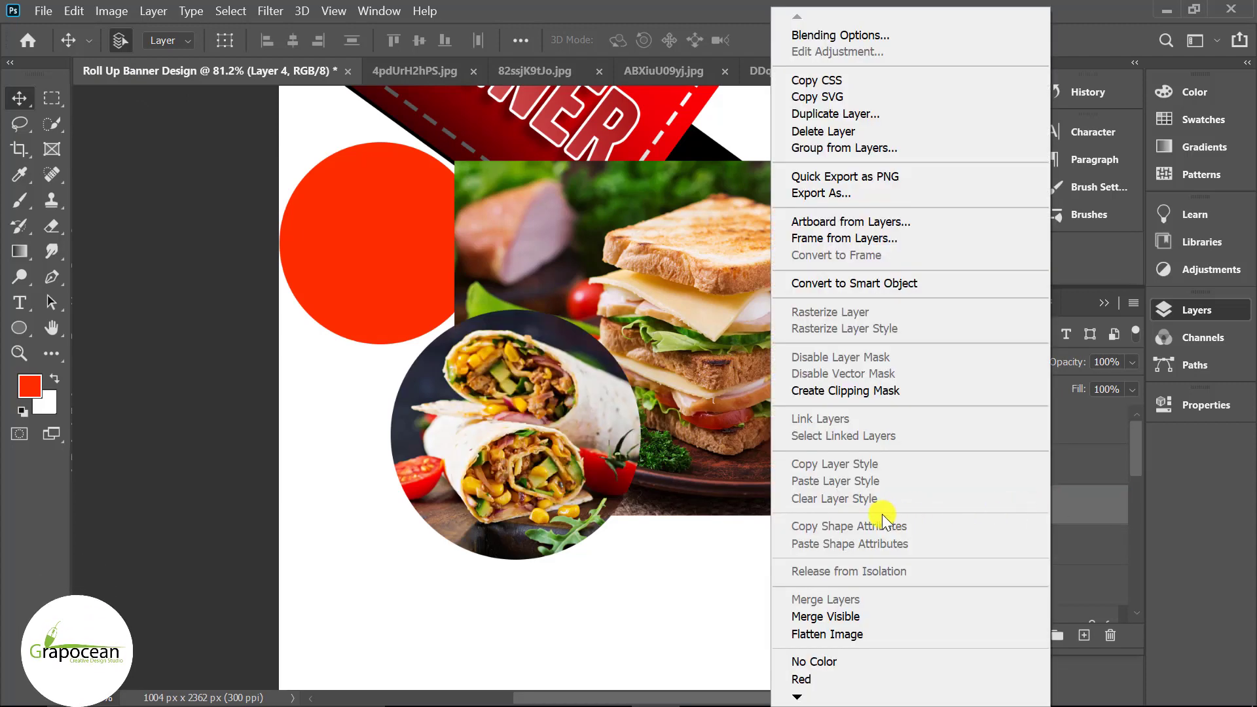
click(874, 391)
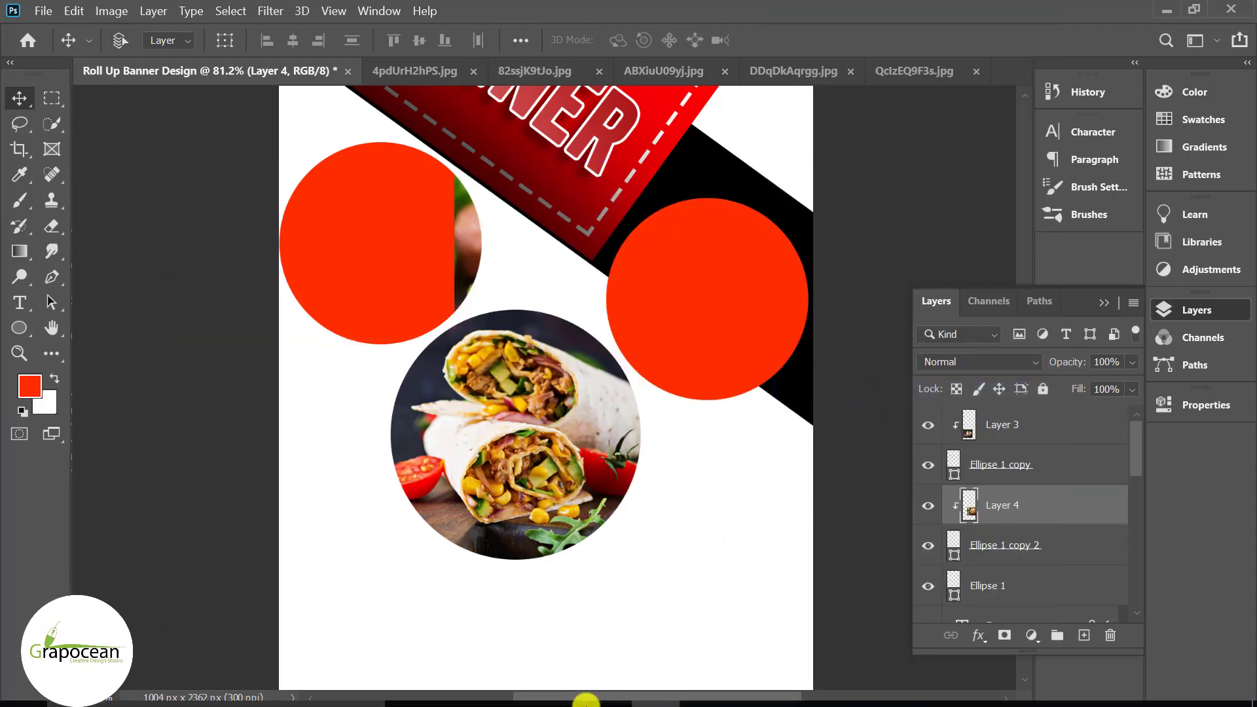
- Scale the sandwich photo to about 58% and center it in the upper-left circle
key(ctrl+t)
scroll(626, 373, down, 3)
drag(622, 377, 432, 349)
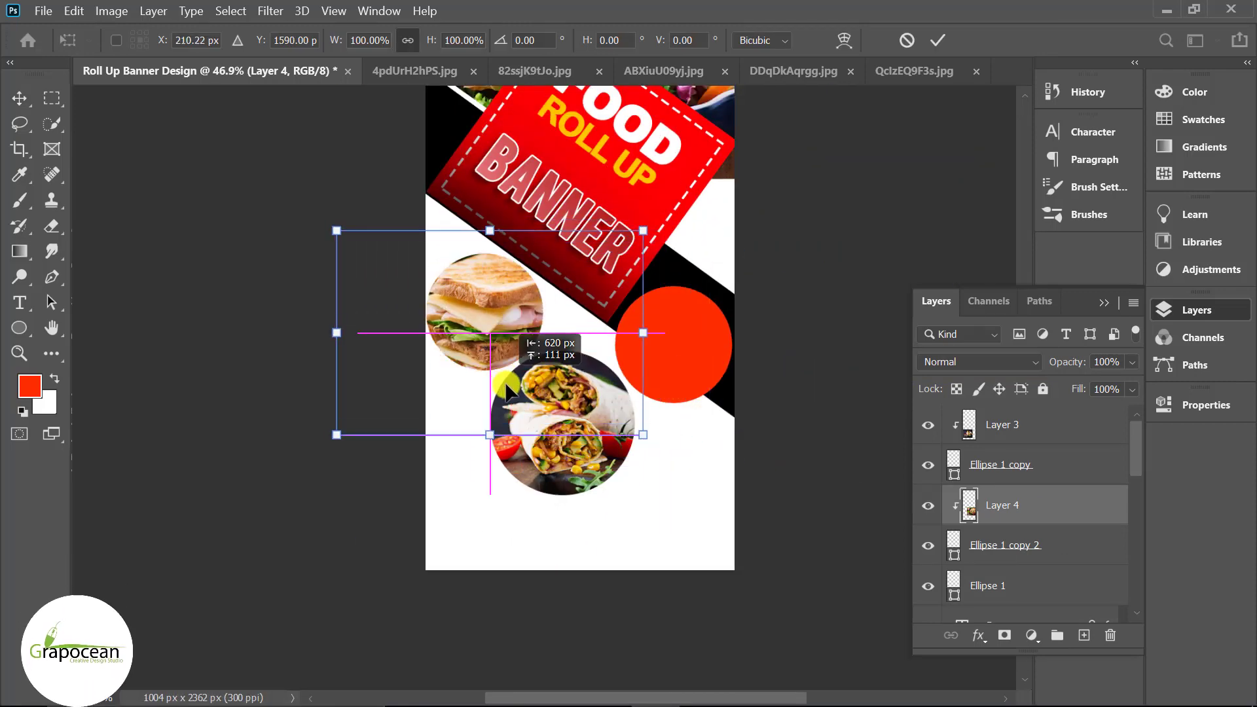
drag(639, 446, 597, 428)
drag(529, 384, 528, 368)
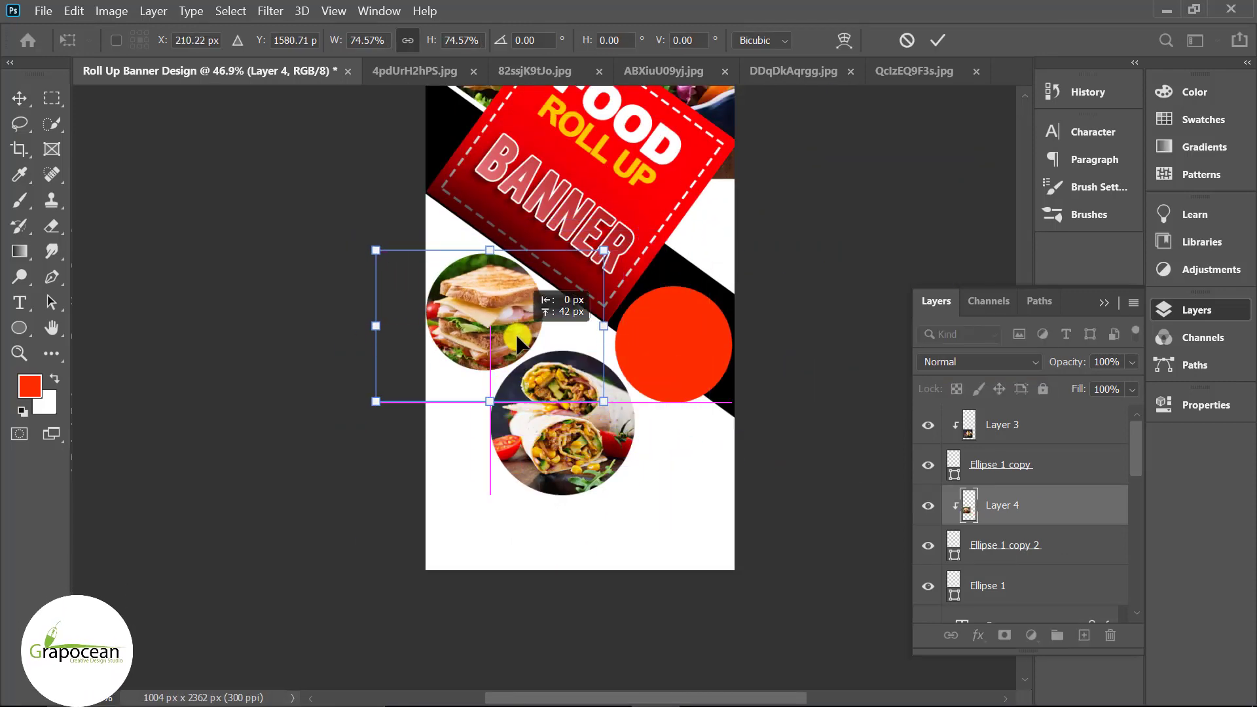
drag(608, 405, 573, 380)
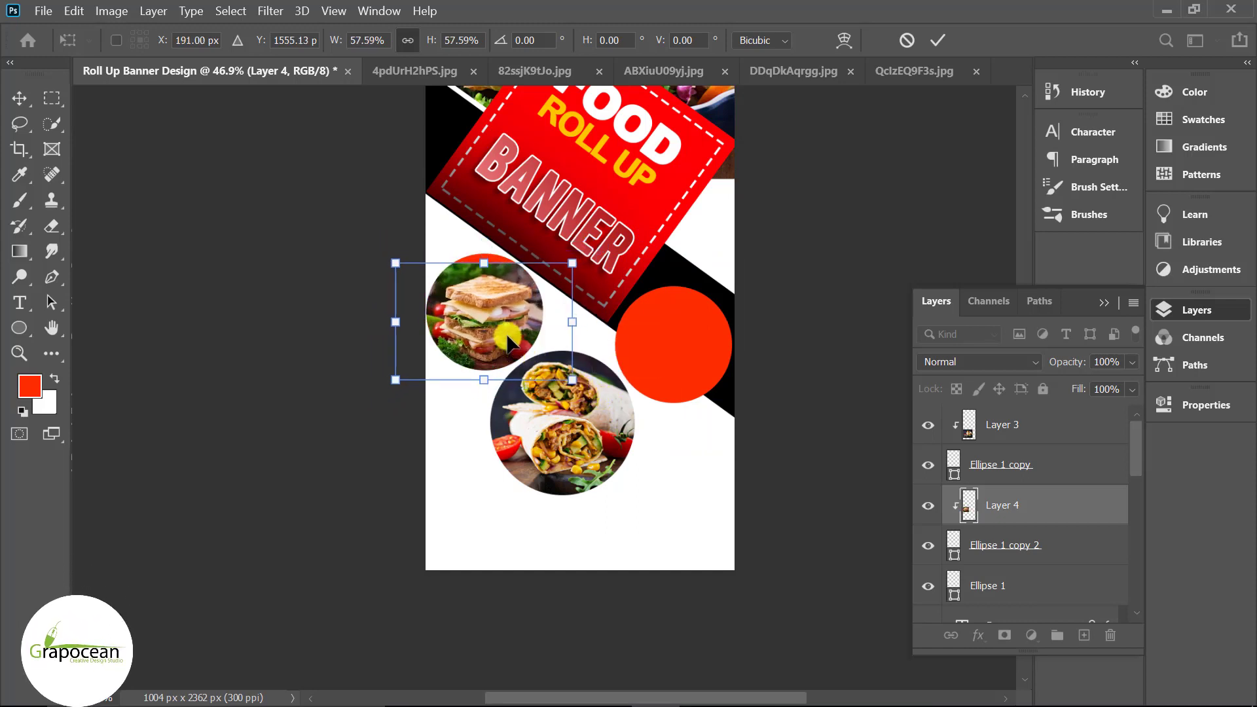
drag(505, 340, 561, 313)
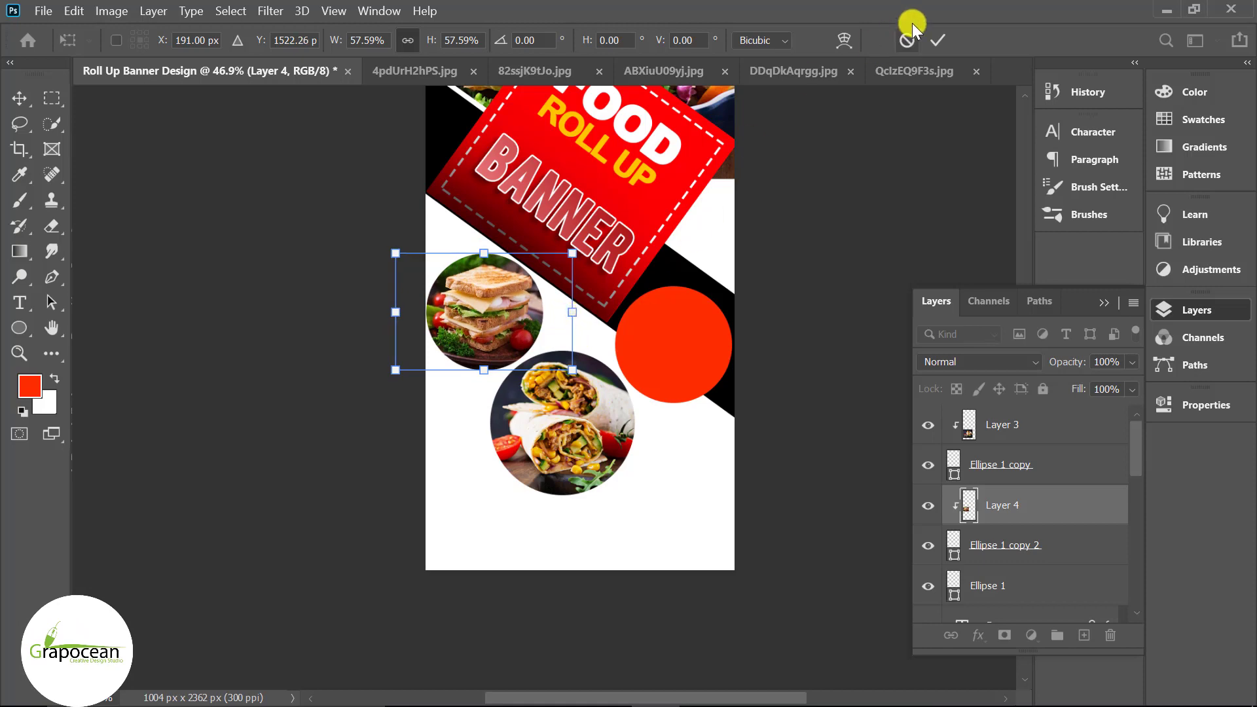
key(Return)
scroll(767, 435, down, 3)
scroll(716, 562, down, 2)
scroll(586, 572, up, 4)
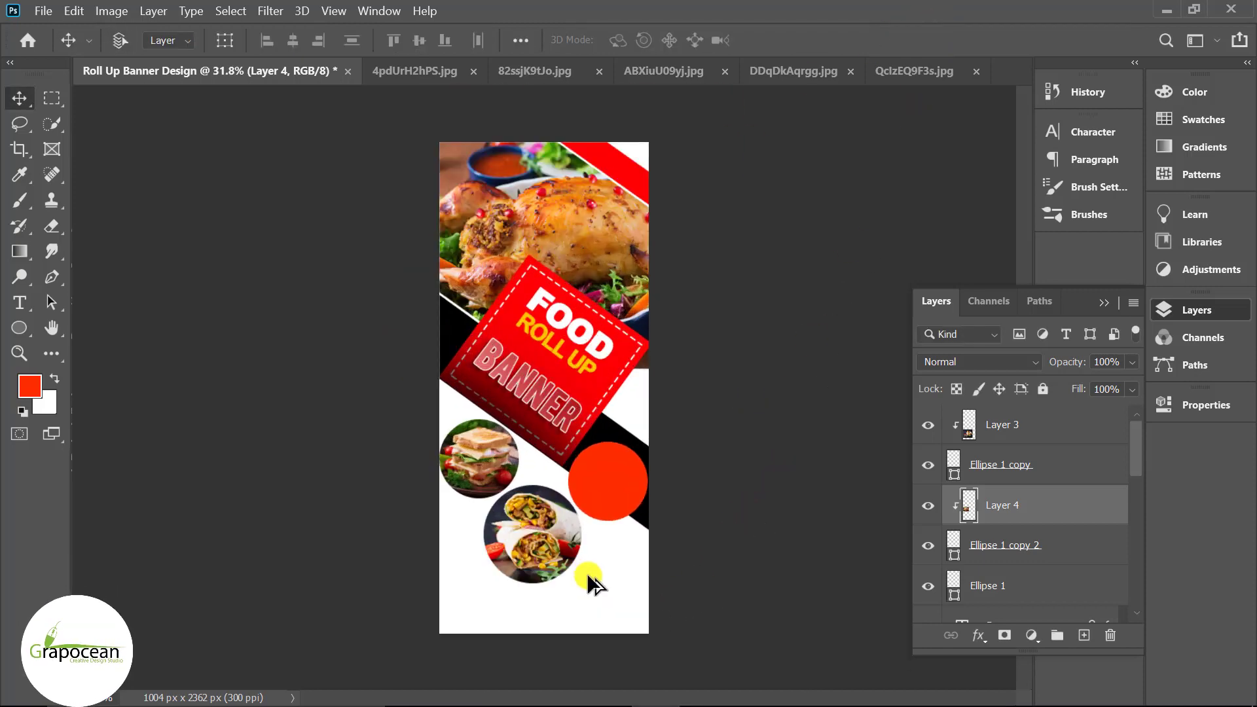
scroll(587, 572, up, 3)
- Move the plain red circle, Ellipse 1, down to the lower right of the banner
scroll(602, 520, up, 1)
scroll(602, 520, up, 1)
mouse_move(664, 258)
mouse_down()
mouse_move(673, 443)
mouse_move(657, 522)
mouse_move(671, 509)
mouse_move(658, 509)
mouse_up()
scroll(721, 543, down, 5)
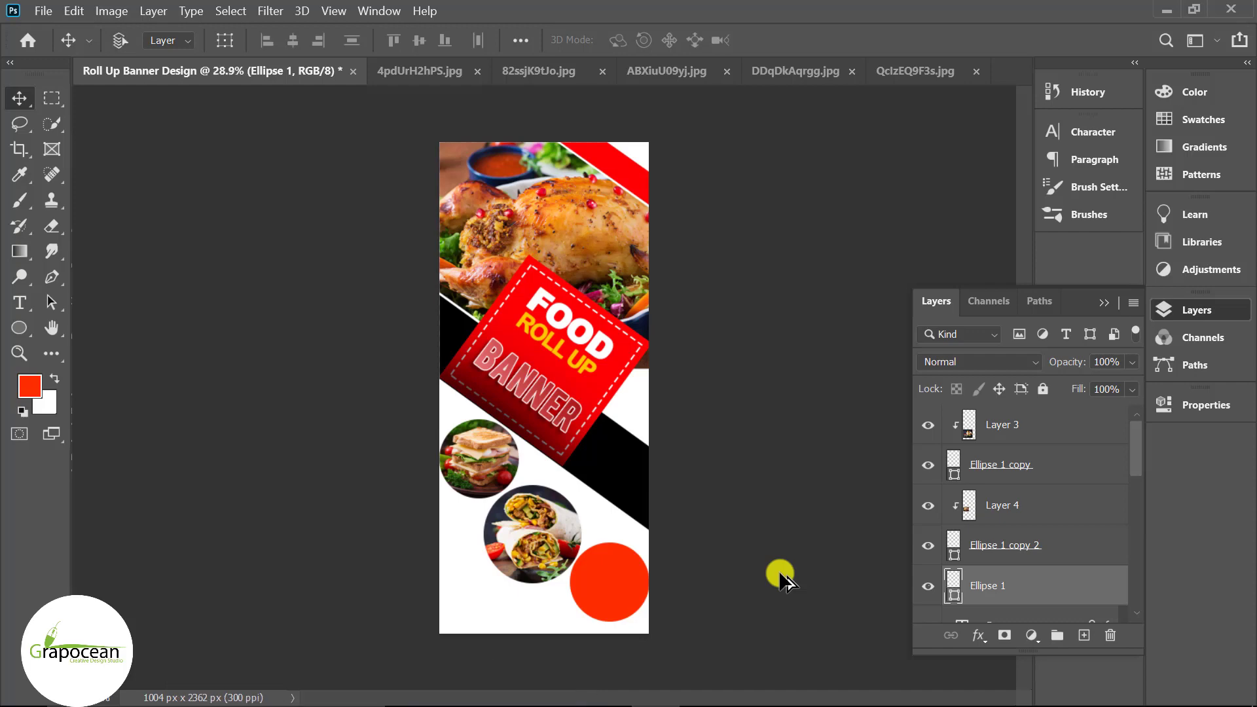
scroll(782, 580, down, 2)
scroll(681, 596, up, 1)
scroll(596, 584, up, 3)
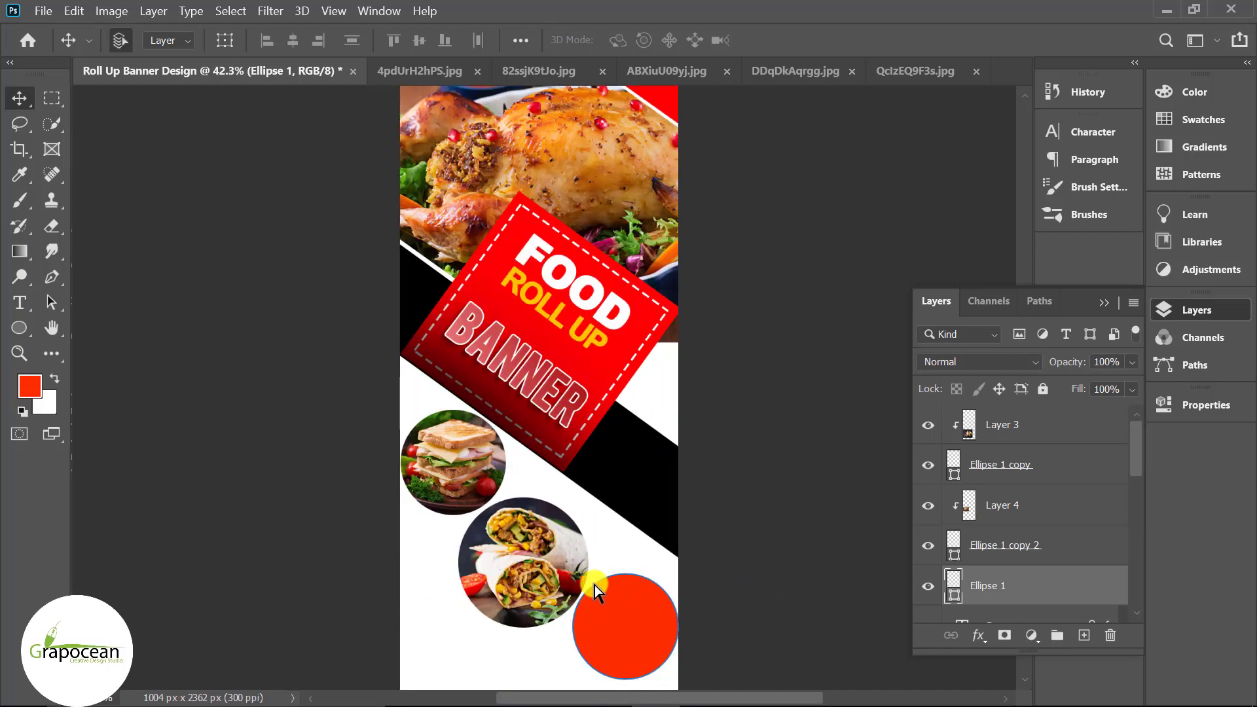
- Bring the meatloaf photo into the banner as Layer 5 just above Ellipse 1
click(799, 72)
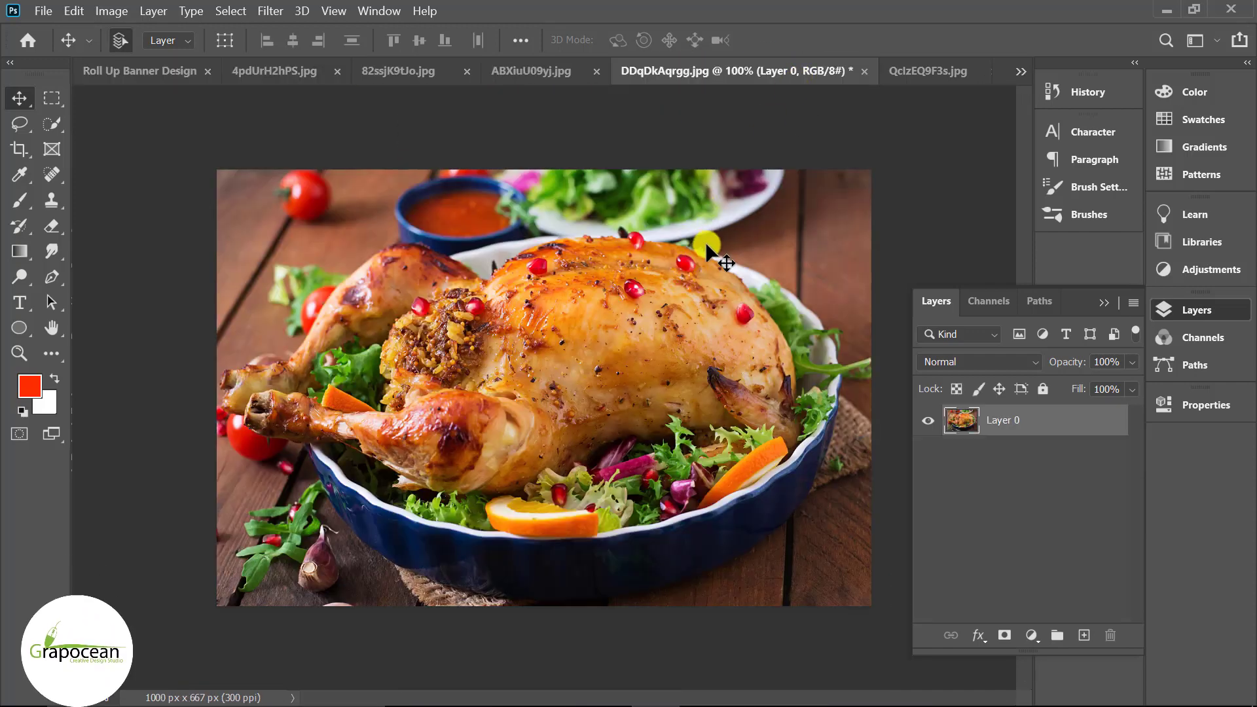
click(534, 65)
click(925, 71)
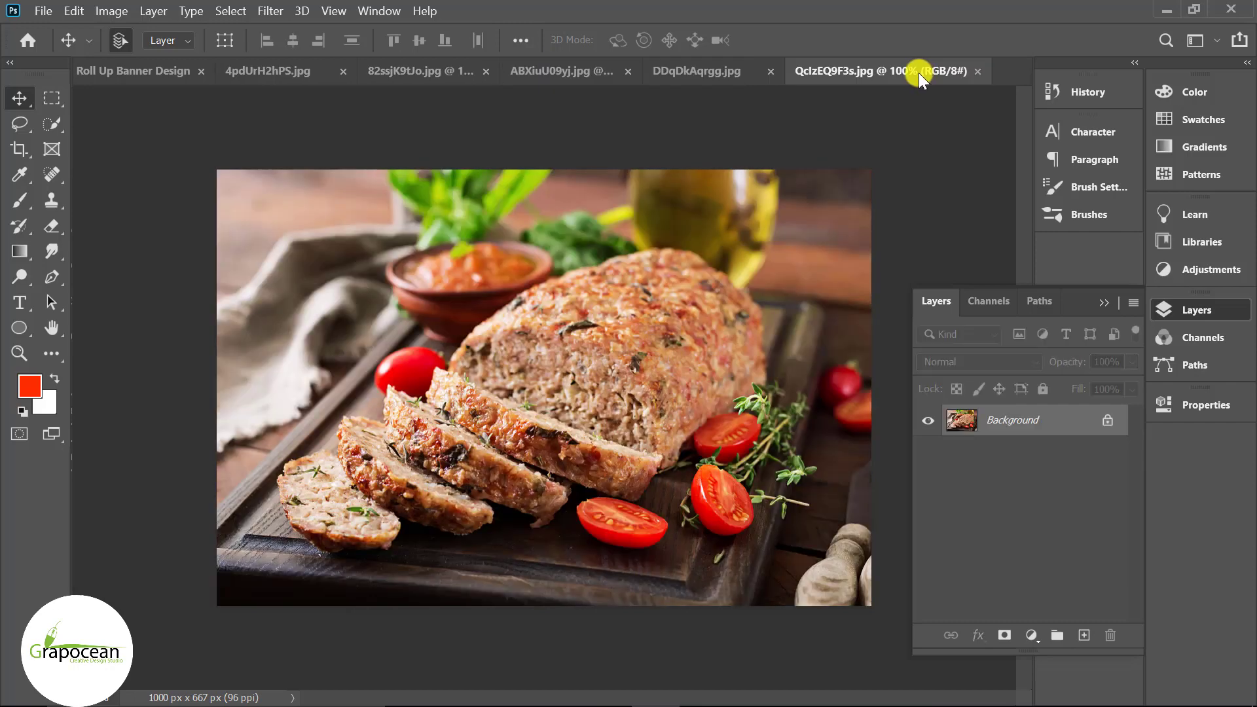
click(1107, 420)
mouse_move(658, 292)
mouse_down()
mouse_move(582, 537)
mouse_move(616, 616)
mouse_up()
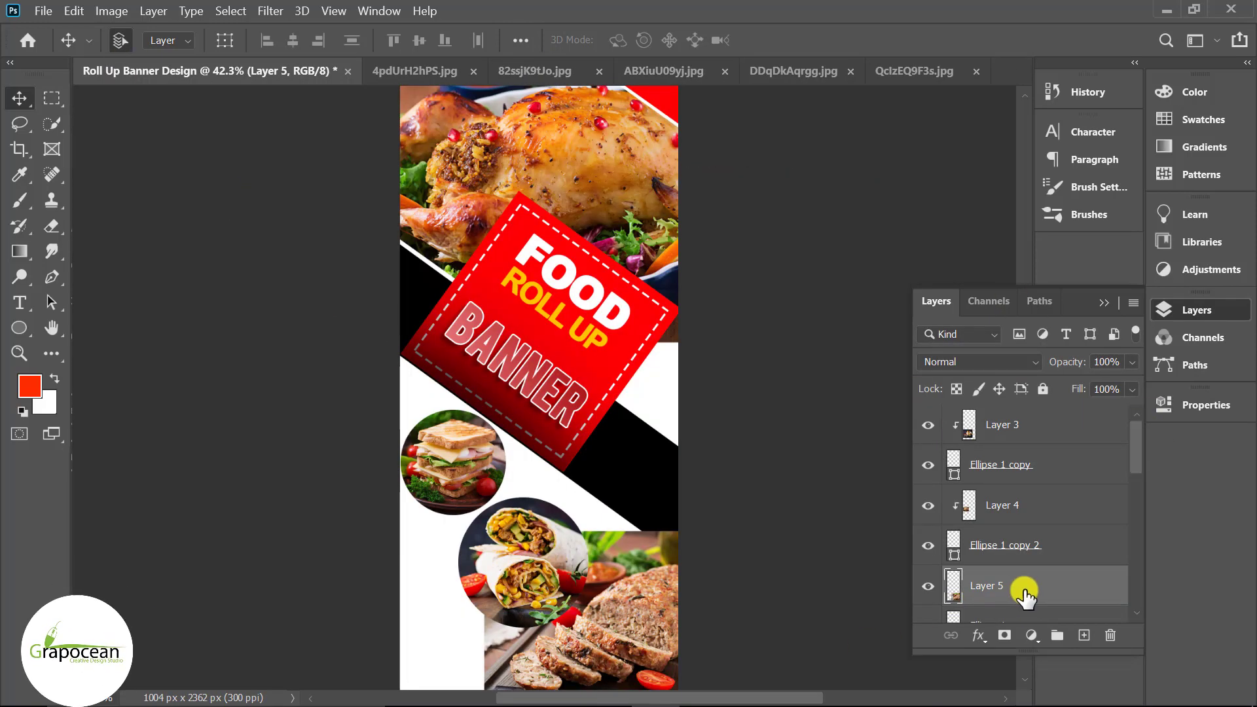
mouse_move(1024, 589)
mouse_down()
mouse_move(1029, 550)
mouse_move(1026, 581)
mouse_up()
- Clip the meatloaf layer to the lower-right circle and scale it to about 65%
scroll(1044, 585, down, 2)
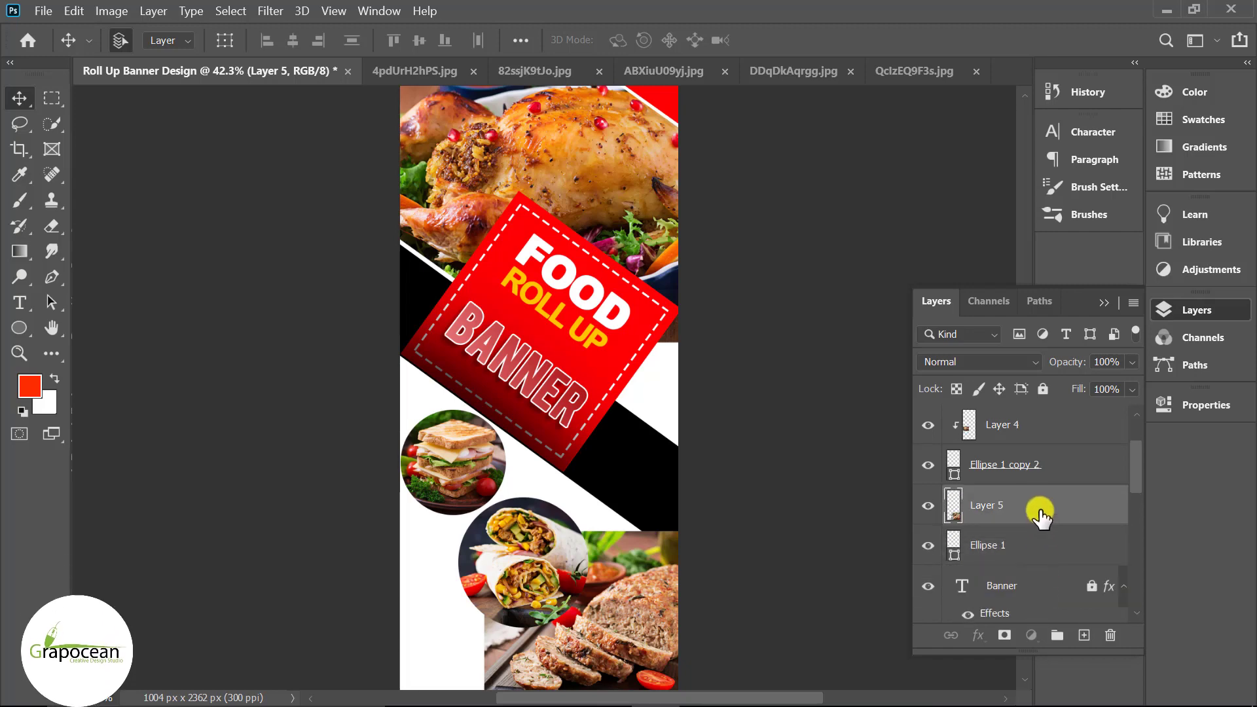
right_click(1042, 507)
click(852, 392)
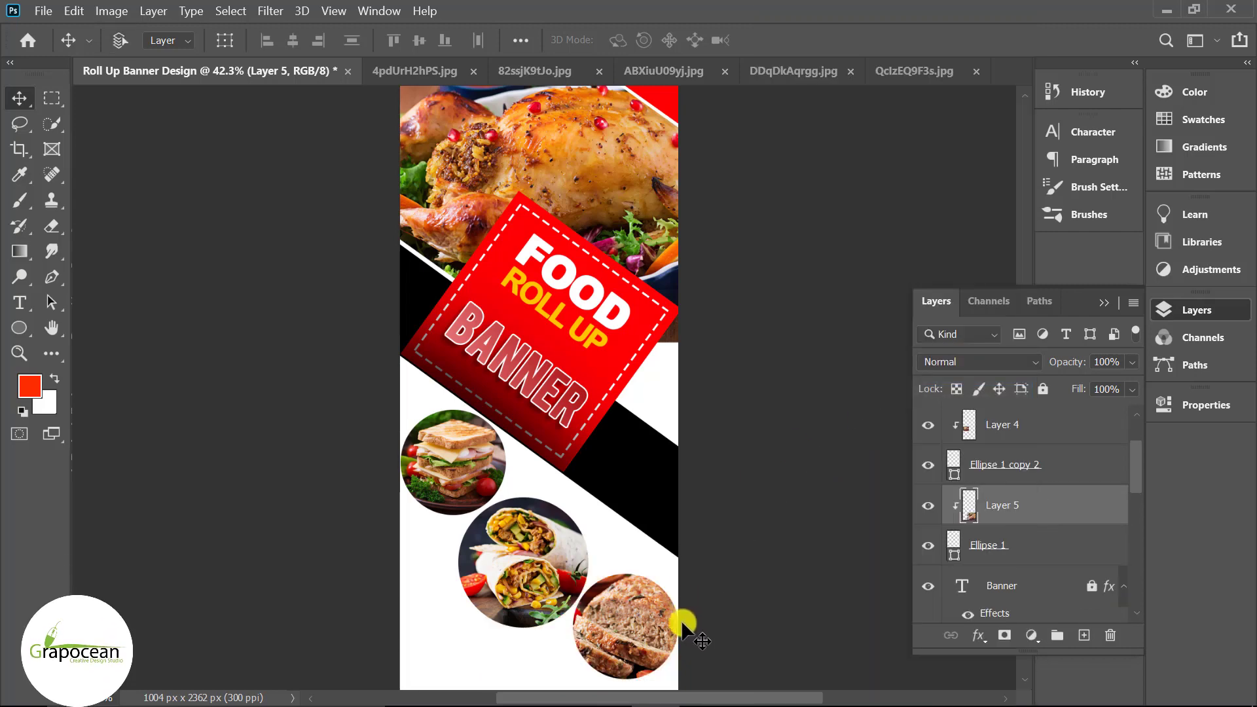
key(ctrl+t)
mouse_move(763, 536)
mouse_down()
mouse_move(728, 592)
mouse_move(683, 622)
mouse_up()
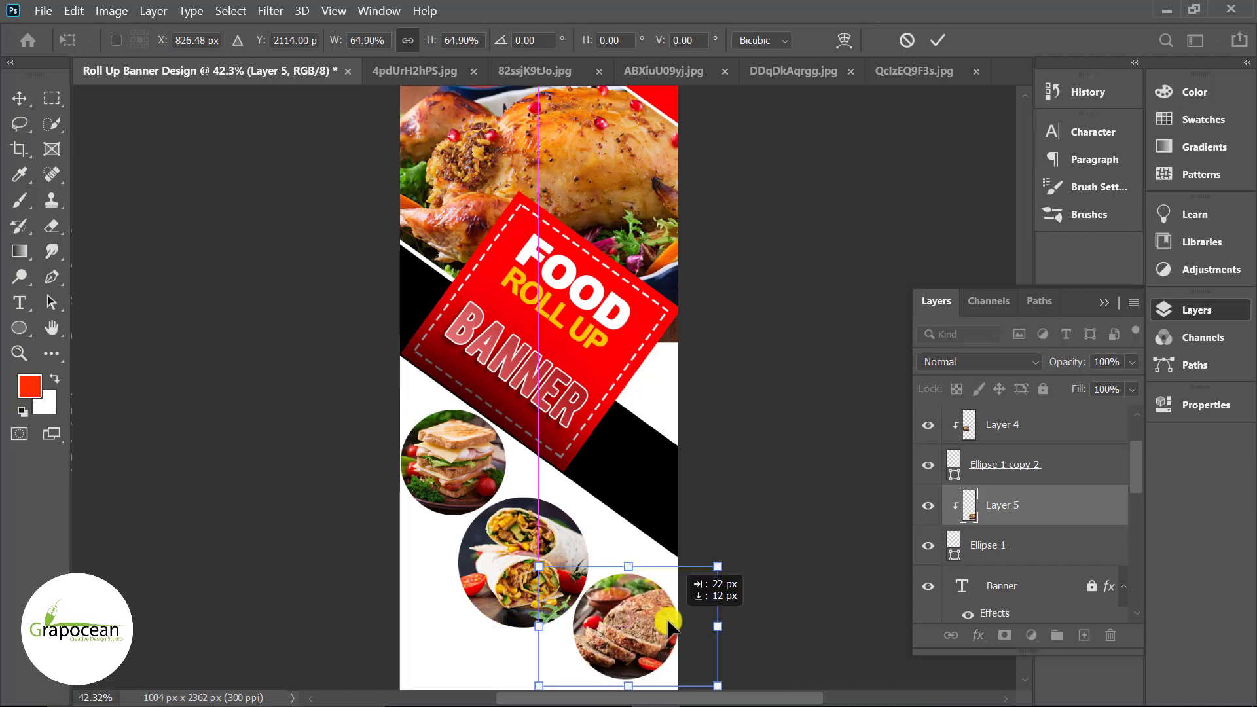
click(937, 40)
key(ctrl+minus)
scroll(1062, 562, down, 3)
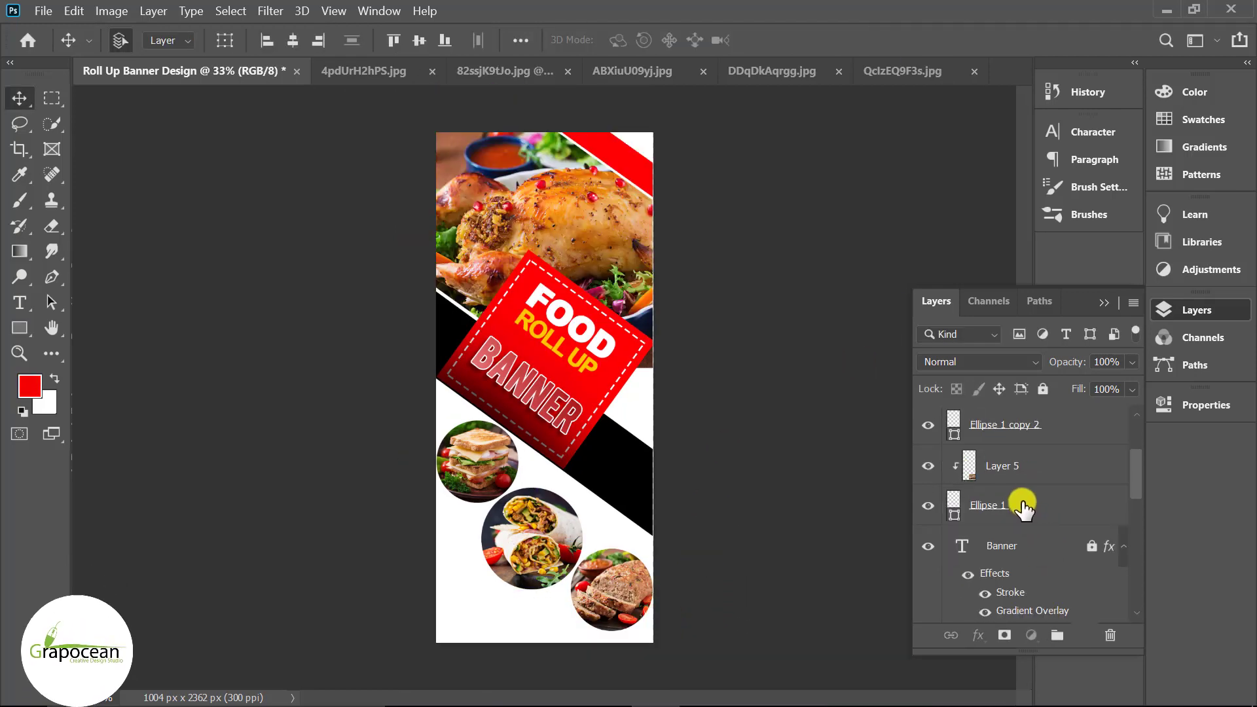
- Scale the three food circles to about 85%, rotate them -7.4°, and move them up
scroll(1023, 508, up, 3)
shift+click(1031, 439)
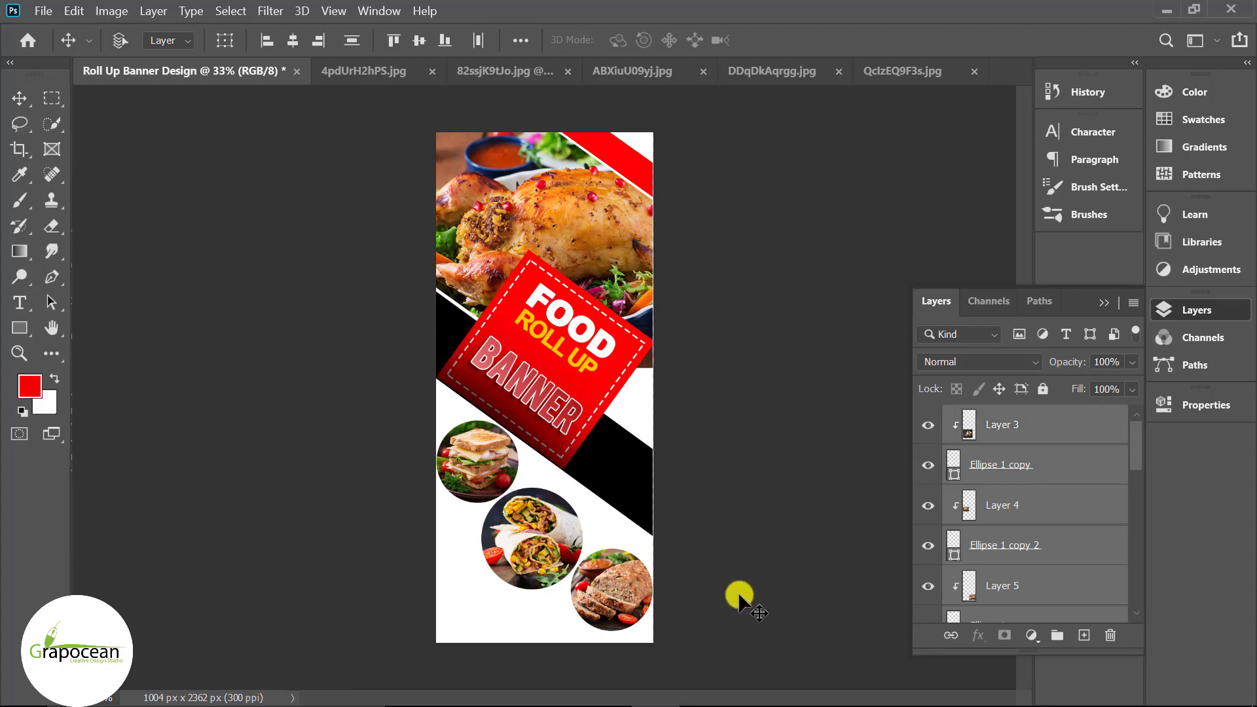
key(ctrl+t)
drag(730, 651, 729, 621)
drag(619, 580, 627, 554)
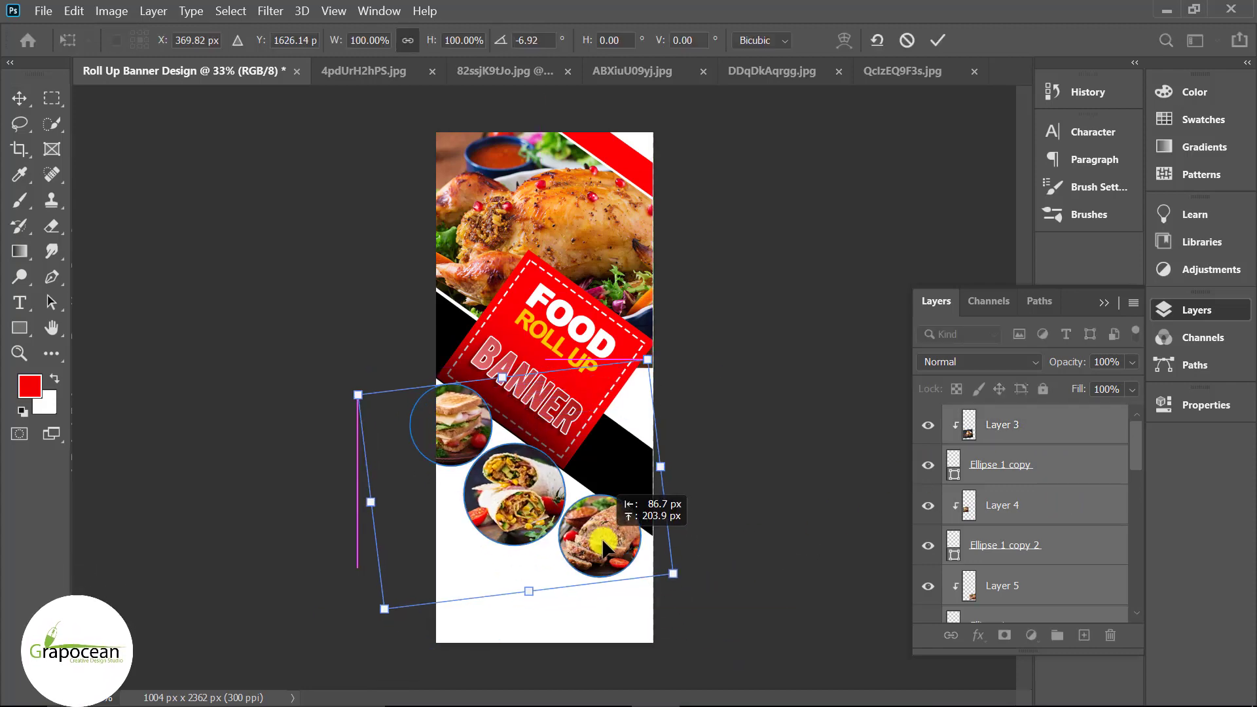
drag(692, 582, 666, 570)
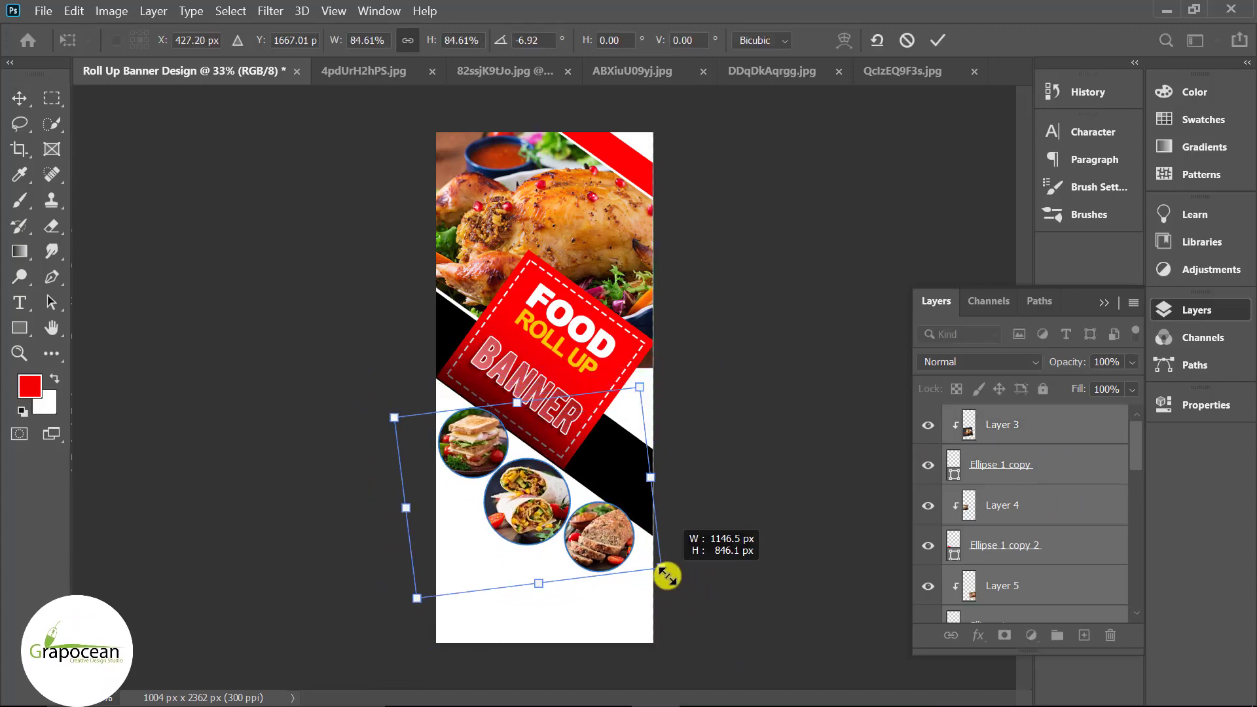
drag(593, 545, 593, 551)
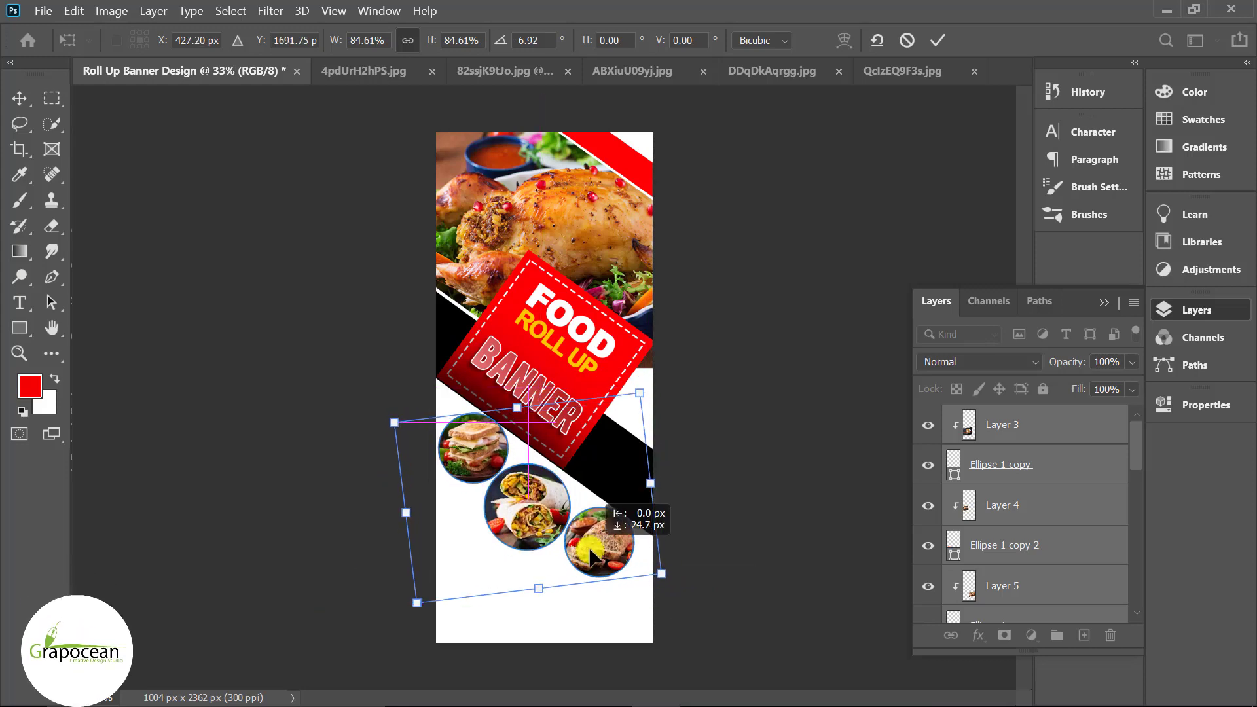
drag(668, 583, 689, 588)
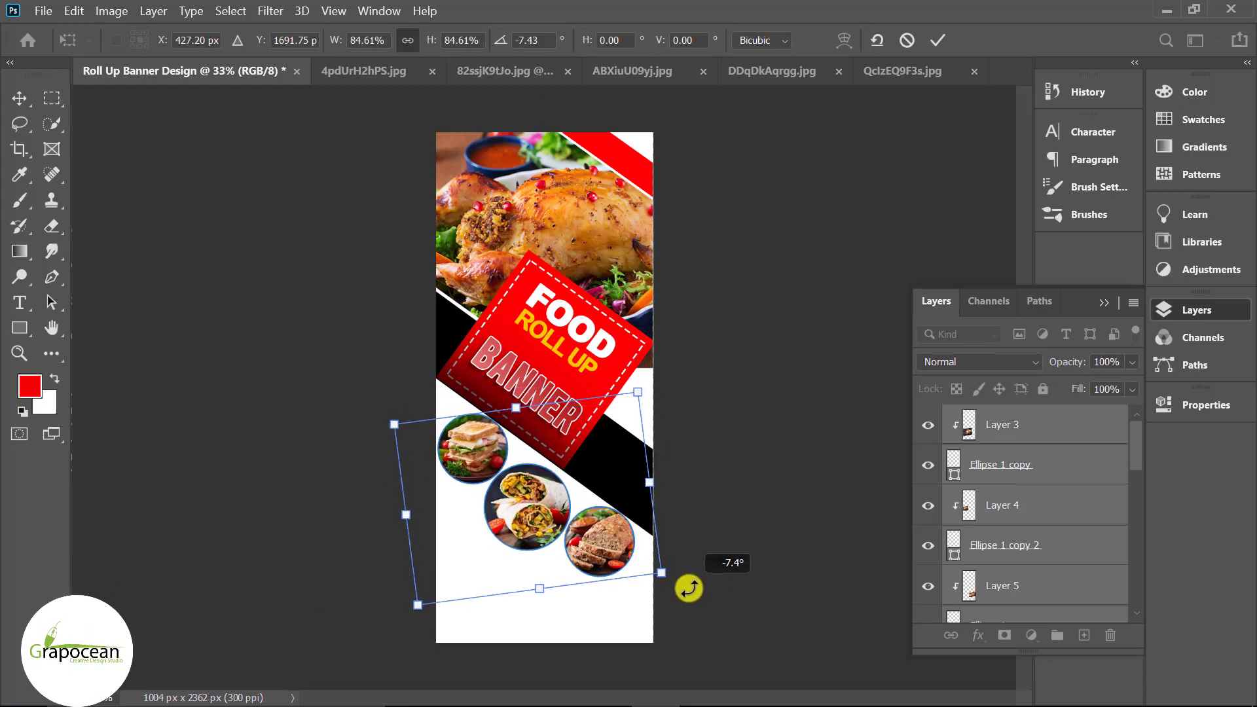
click(938, 40)
- Reselect all the circle layers and shift the three food circles slightly right and down
scroll(538, 556, up, 3)
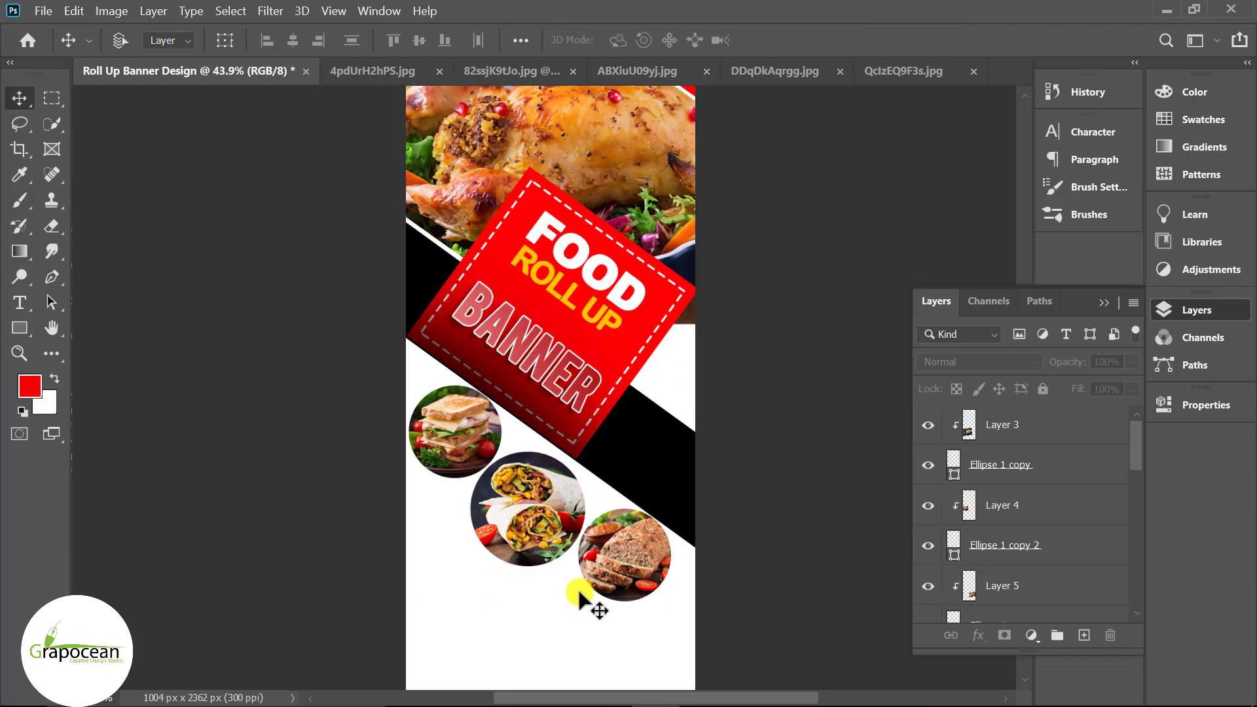
scroll(580, 596, up, 2)
click(996, 424)
scroll(1048, 494, down, 1)
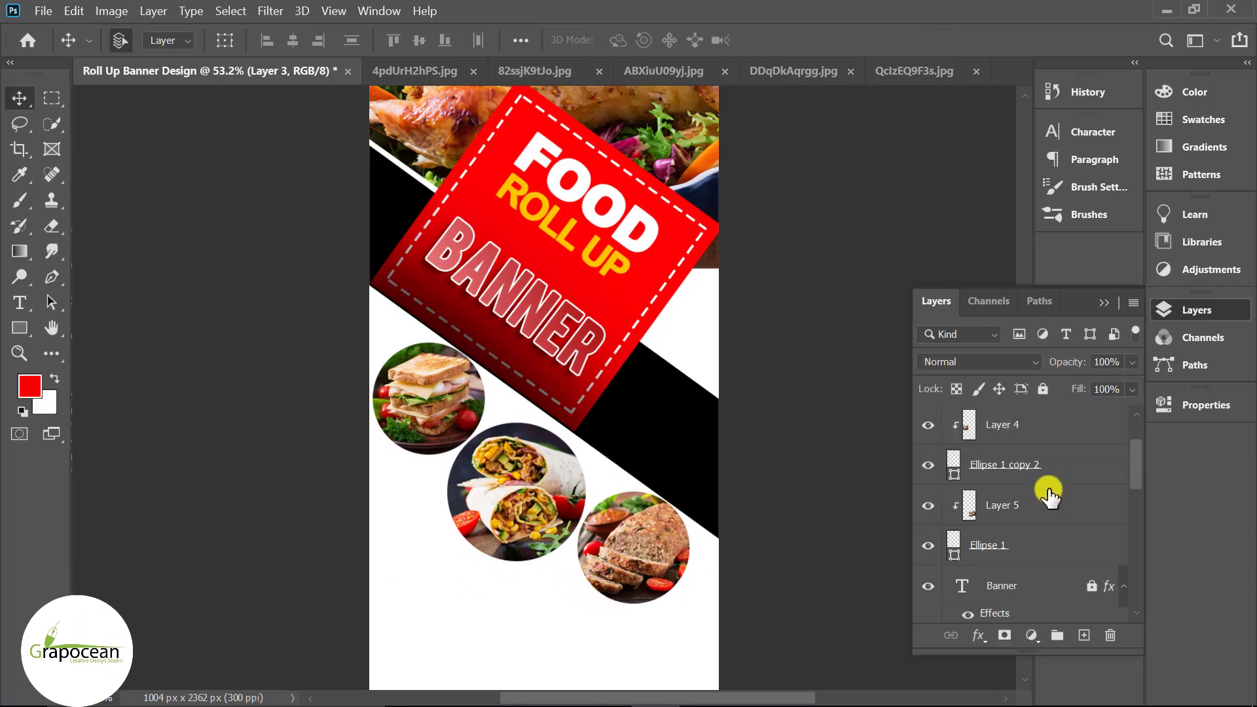
scroll(1049, 495, down, 1)
shift+click(1044, 507)
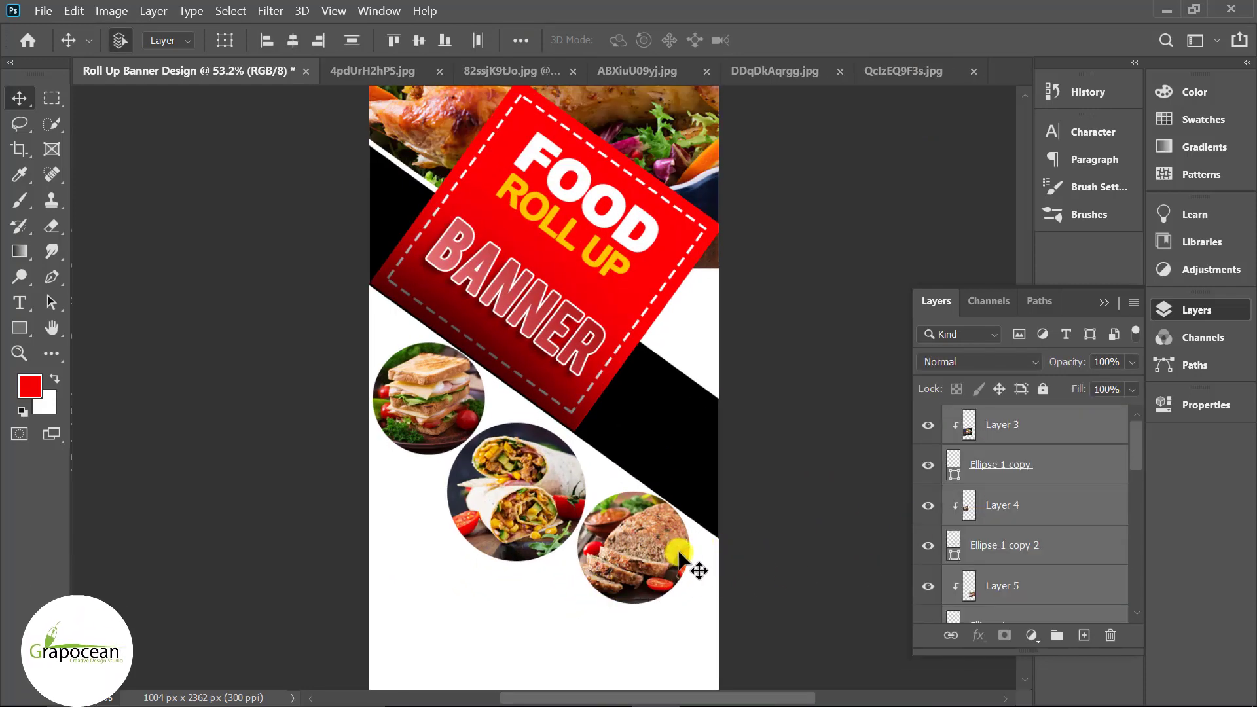
drag(681, 560, 681, 560)
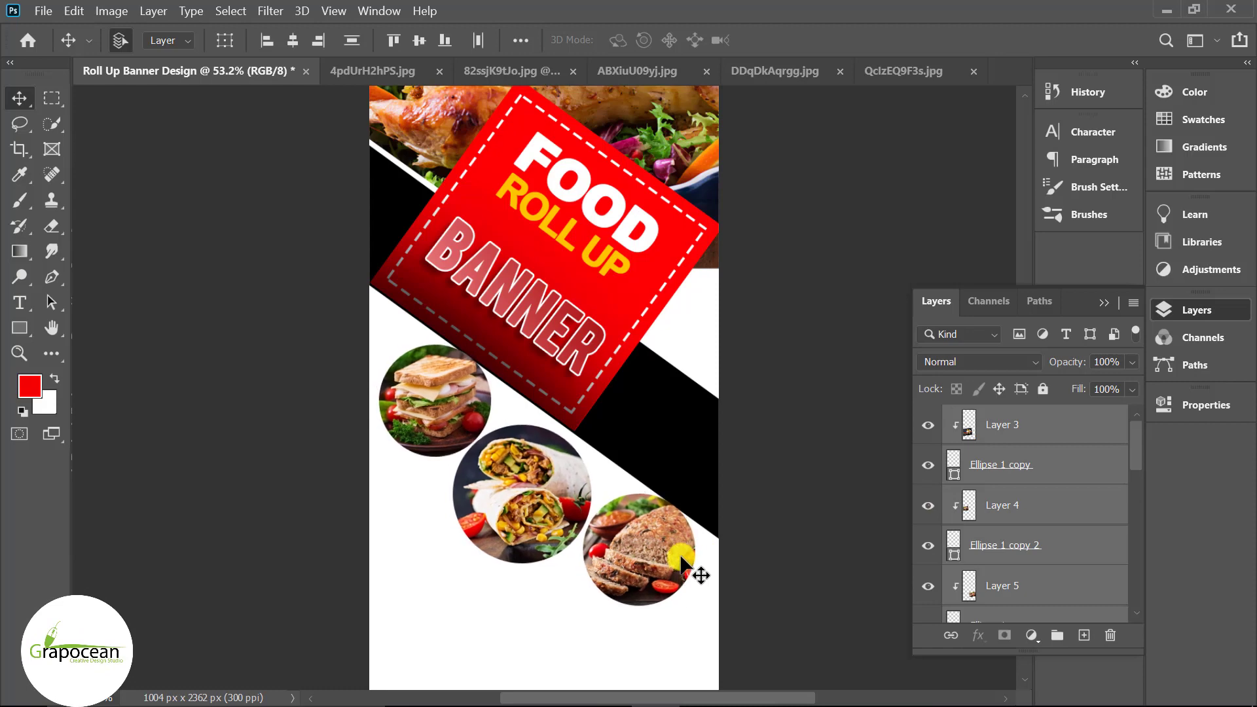
drag(681, 558, 684, 565)
- Nudge the burrito photo and its circle shape up and to the right
click(529, 511)
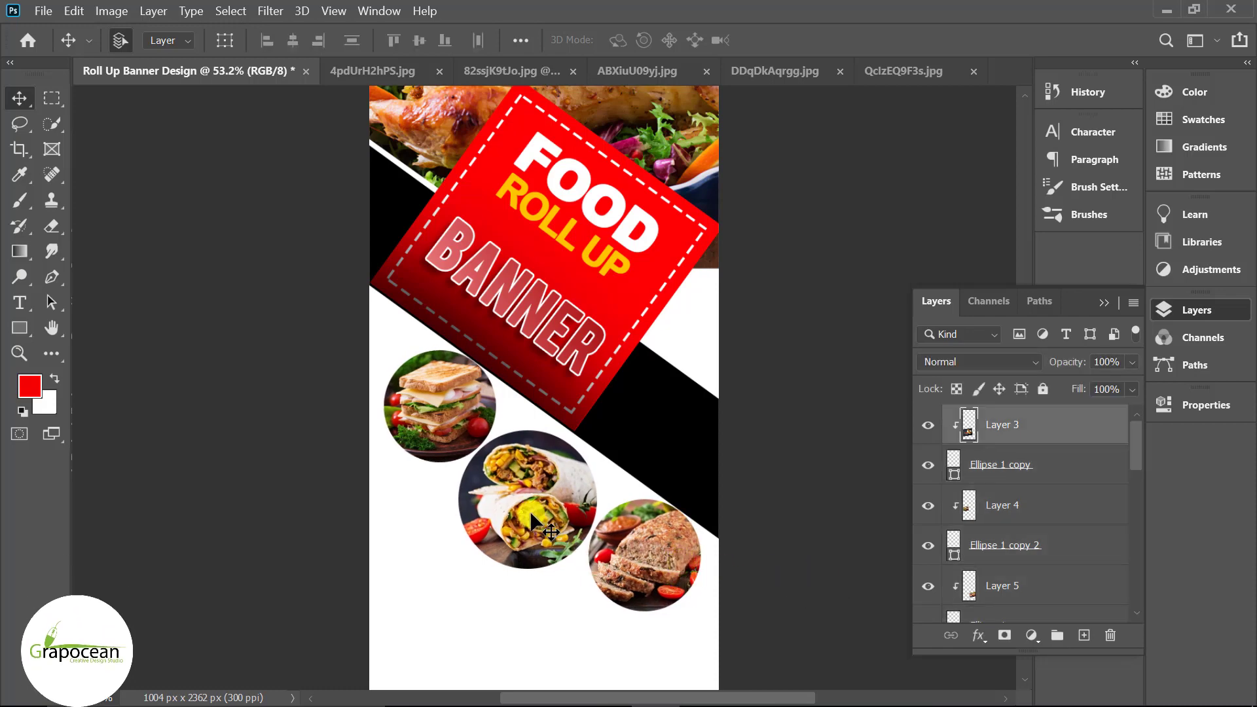
shift+click(1017, 467)
key(Up)
key(Up)
key(Up)
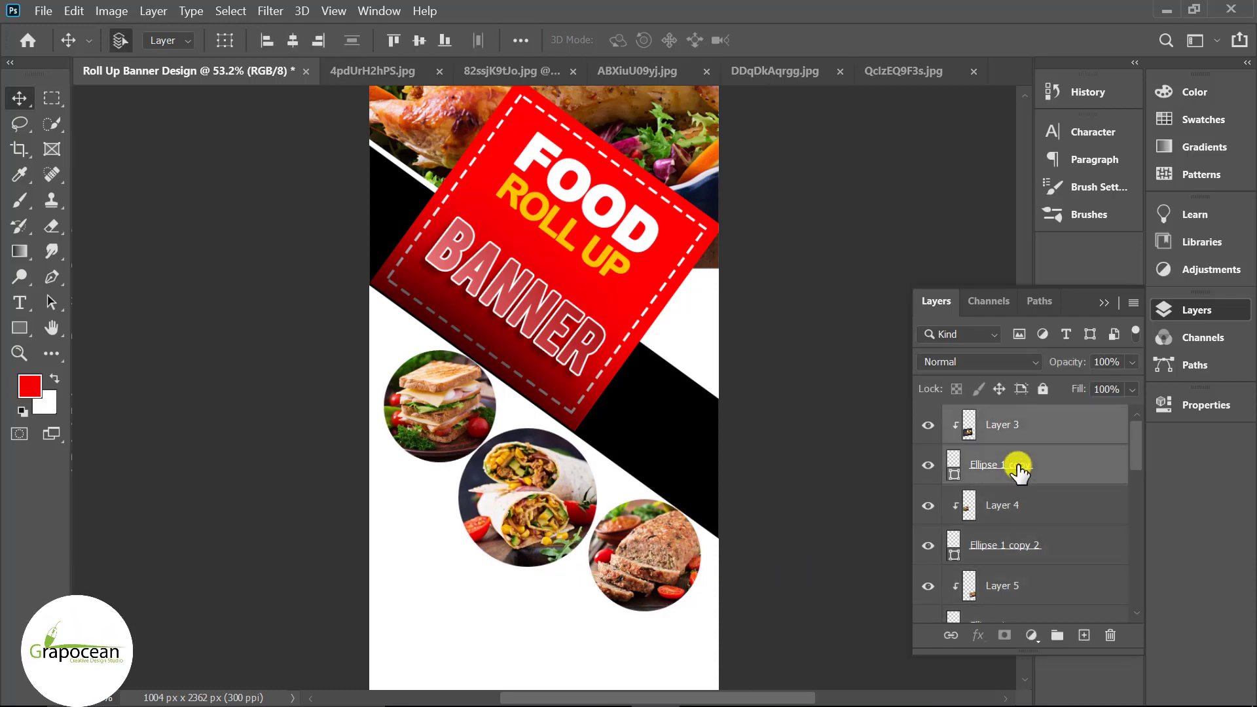
key(Right)
key(Right)
key(Right)
key(Right)
key(Right)
key(Right)
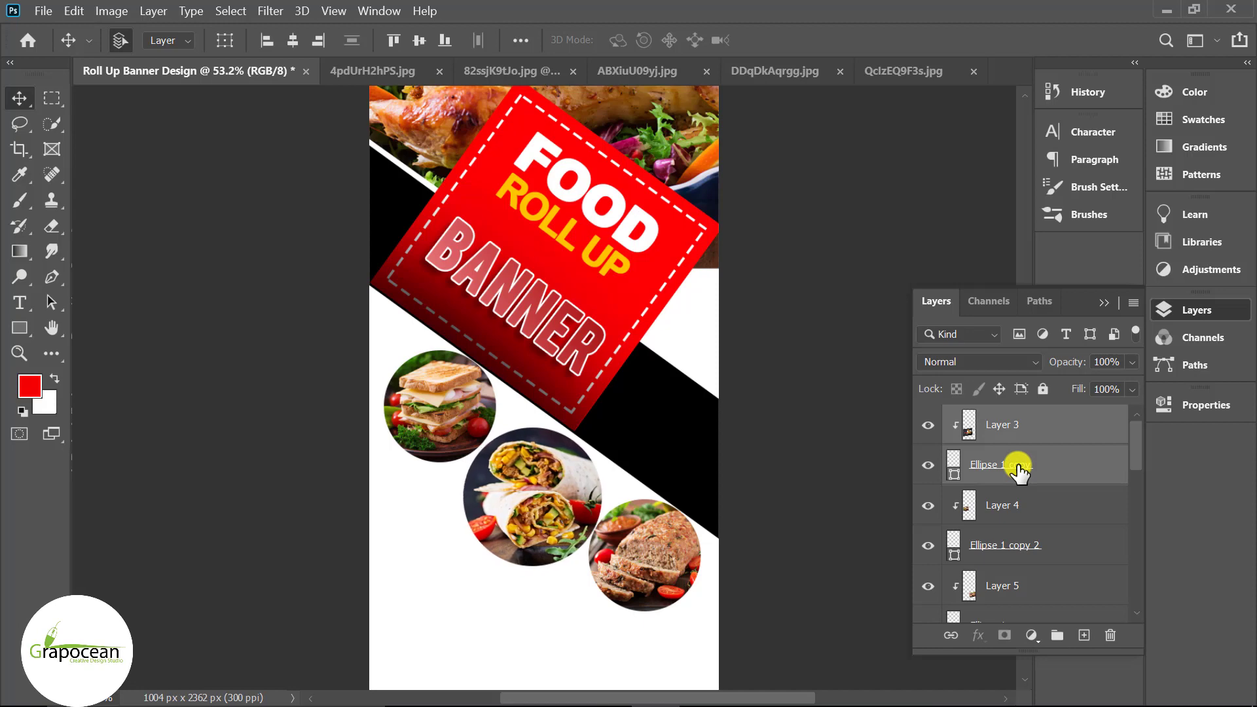
key(Right)
key(Right)
key(Up)
key(Up)
key(Up)
key(Up)
key(Up)
key(Up)
key(Right)
key(Right)
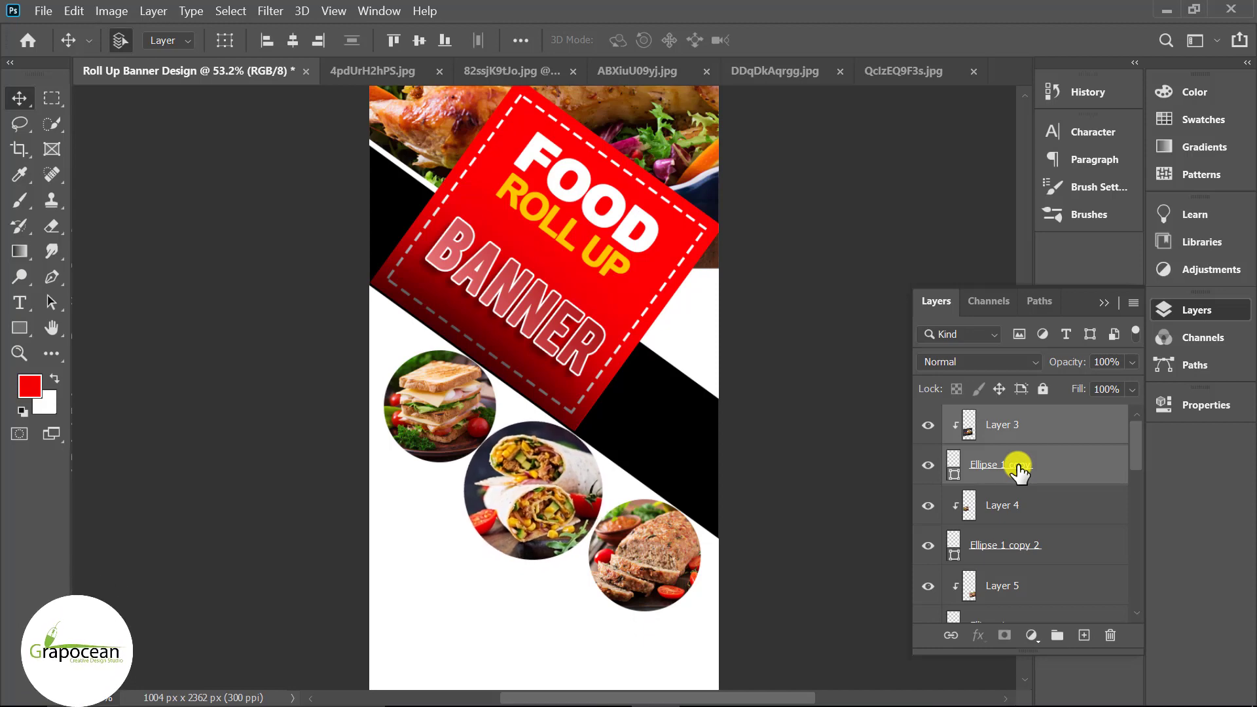
key(Up)
key(Right)
key(Up)
key(Up)
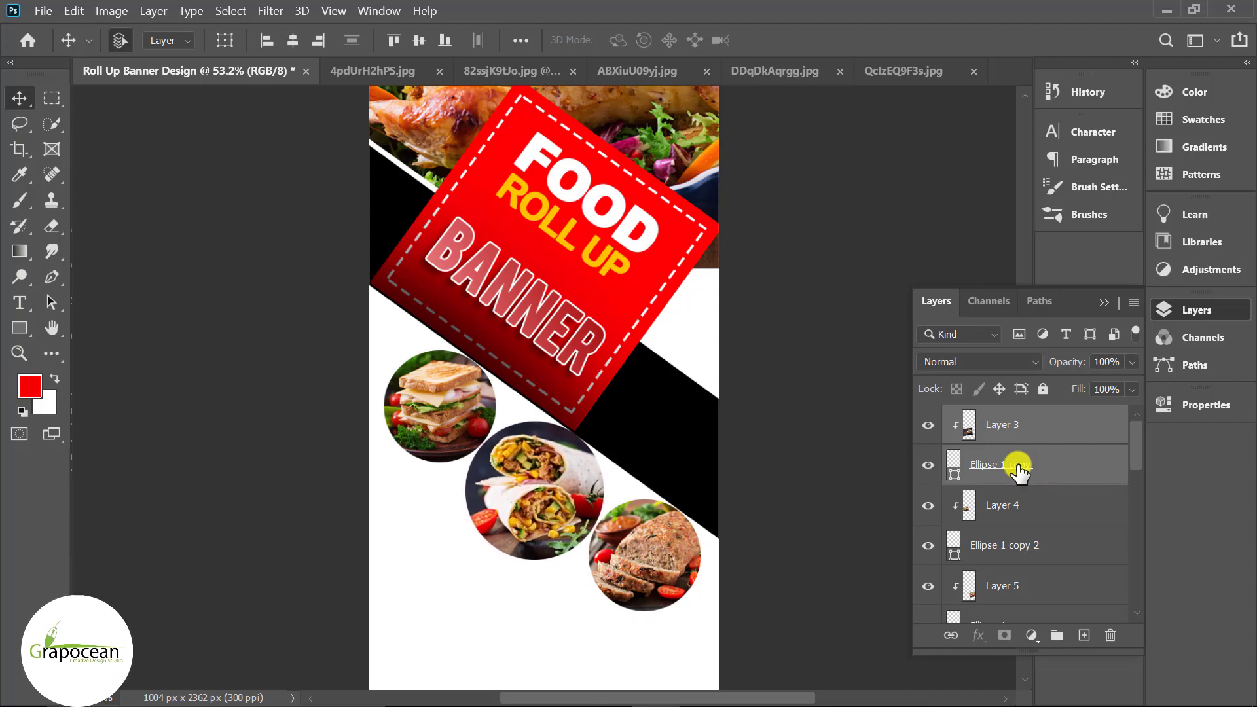
scroll(732, 627, down, 5)
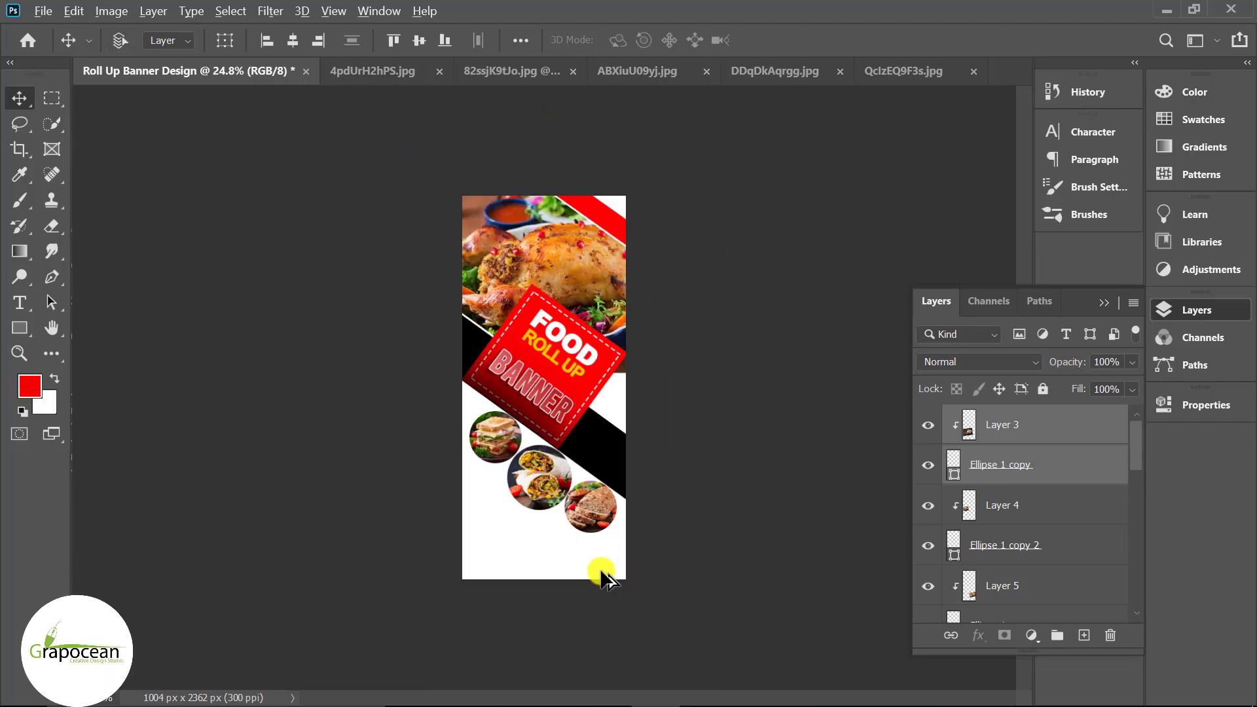
- Start a Pen shape path beside the sandwich circle, curving under the sandwich and burrito circles
key(p)
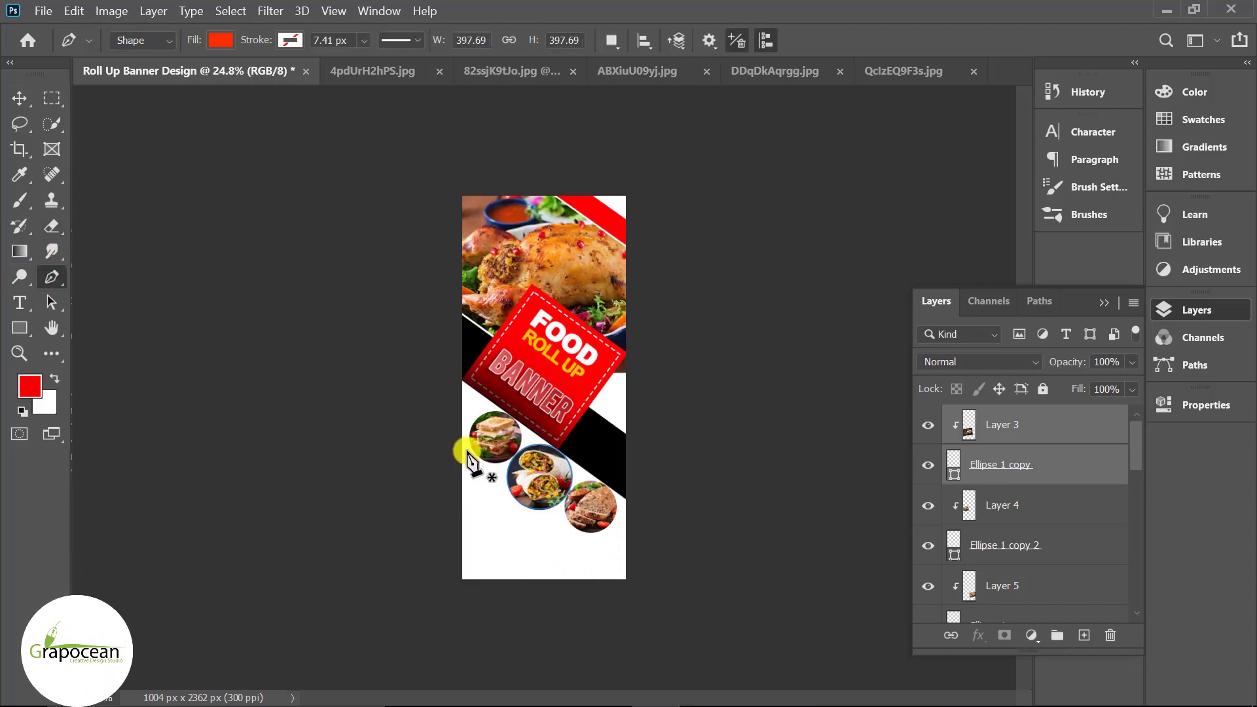
click(1085, 635)
scroll(438, 459, up, 4)
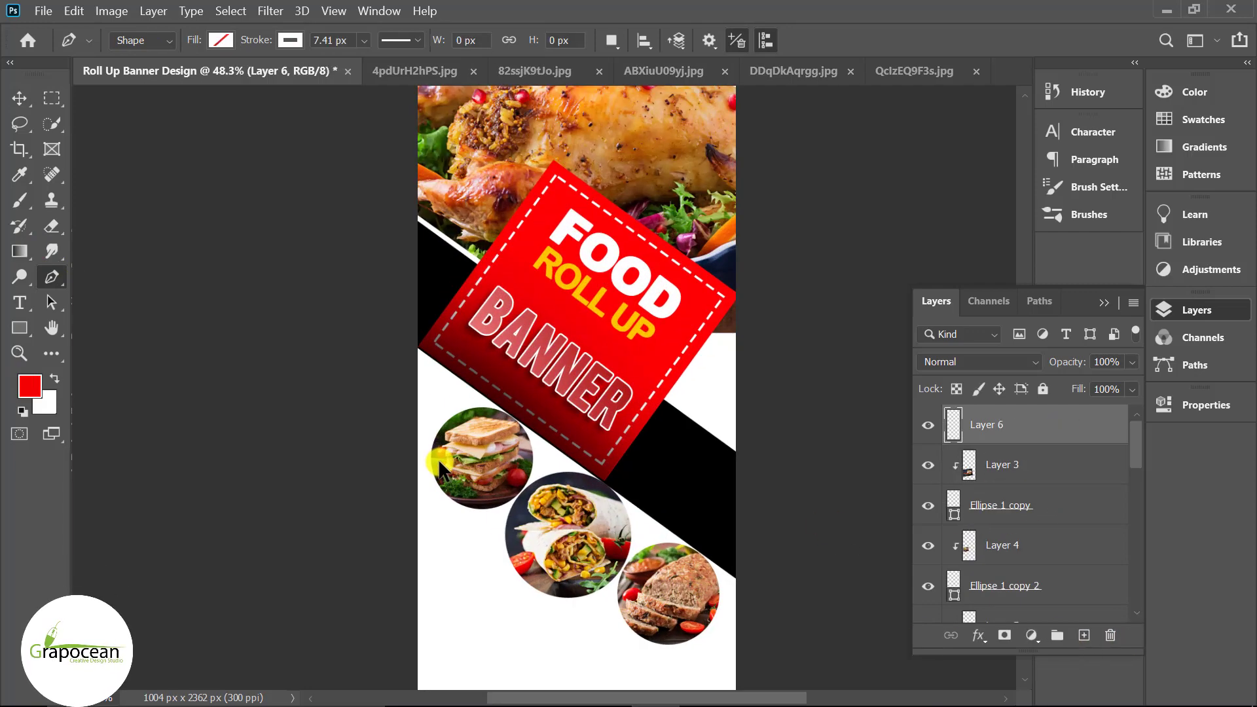
click(408, 415)
mouse_move(488, 533)
mouse_down()
mouse_move(549, 528)
mouse_move(599, 499)
mouse_up()
scroll(490, 555, up, 2)
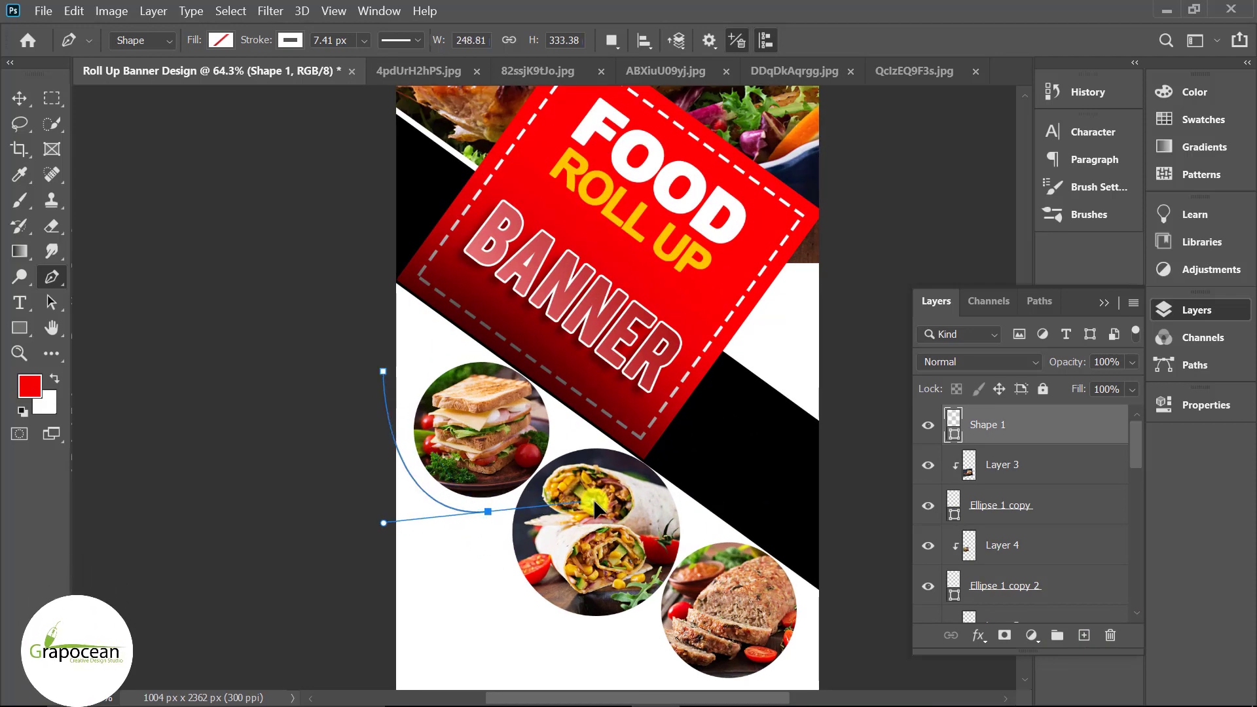
alt+click(487, 511)
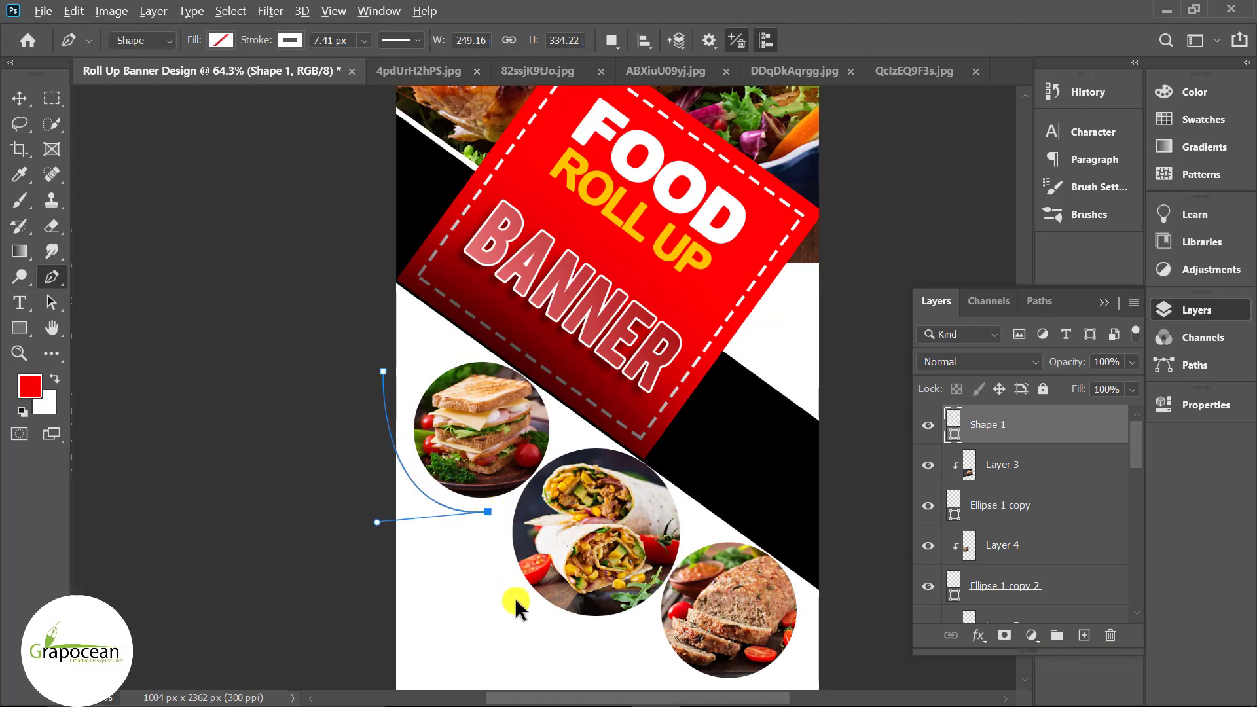
scroll(518, 601, down, 2)
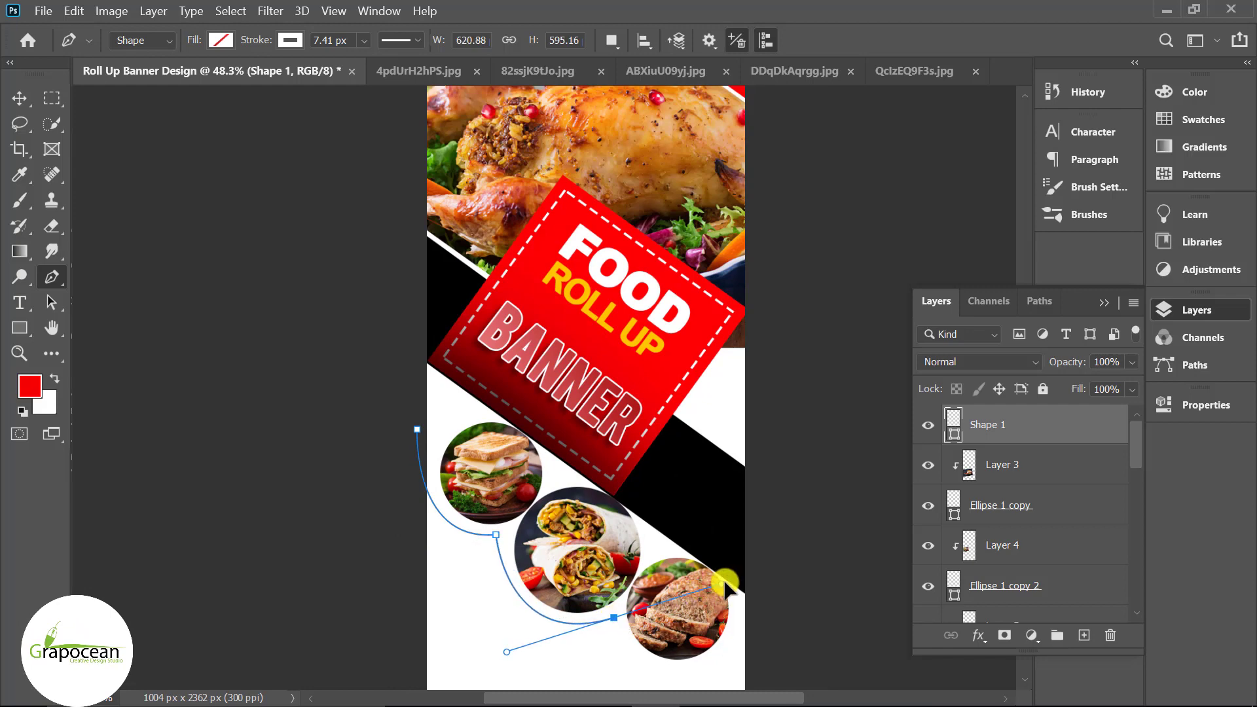
drag(725, 588, 728, 590)
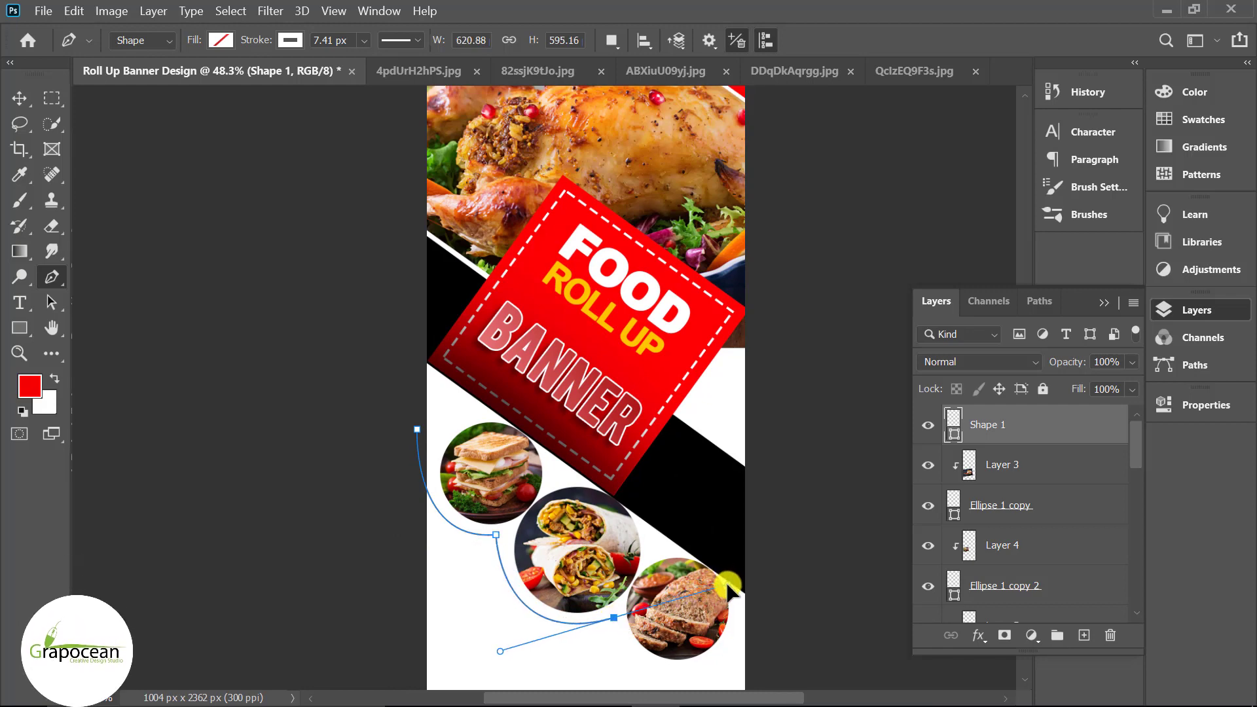
alt+click(621, 619)
- Curve the path under the meatloaf circle, add bottom corner points, close it, and open the stroke colours
scroll(615, 619, down, 2)
scroll(629, 601, up, 1)
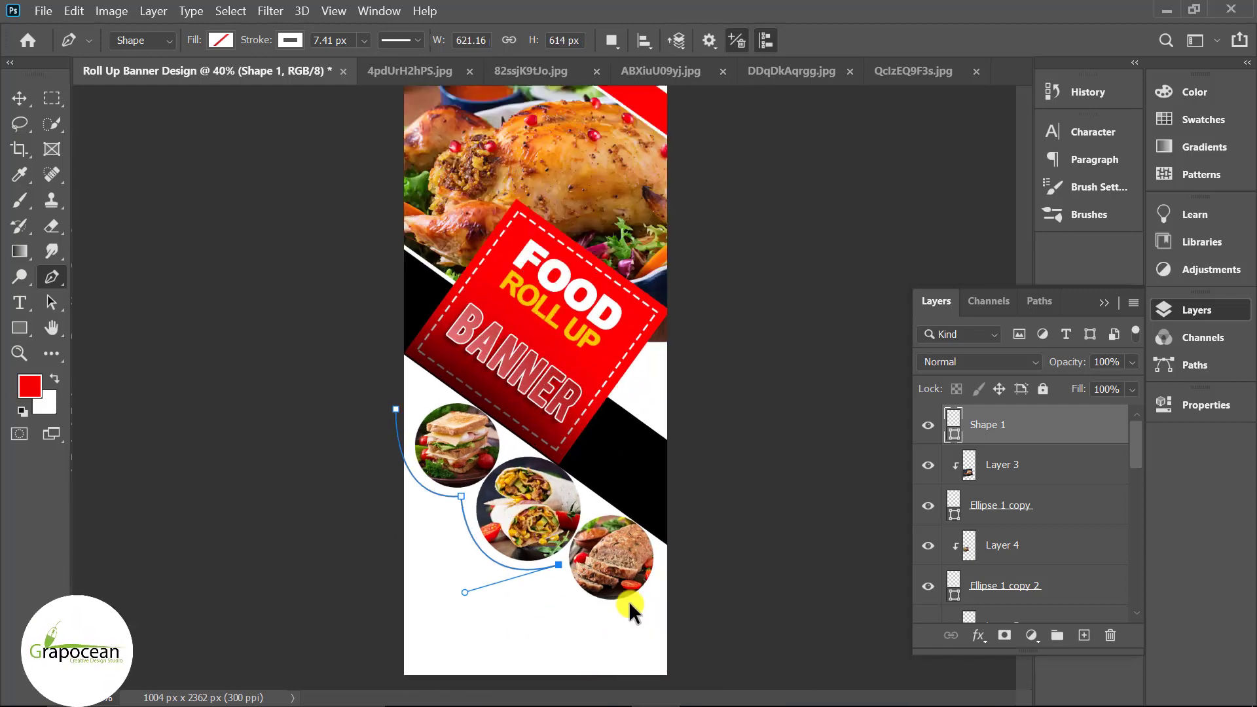
scroll(687, 613, up, 1)
drag(818, 564, 815, 561)
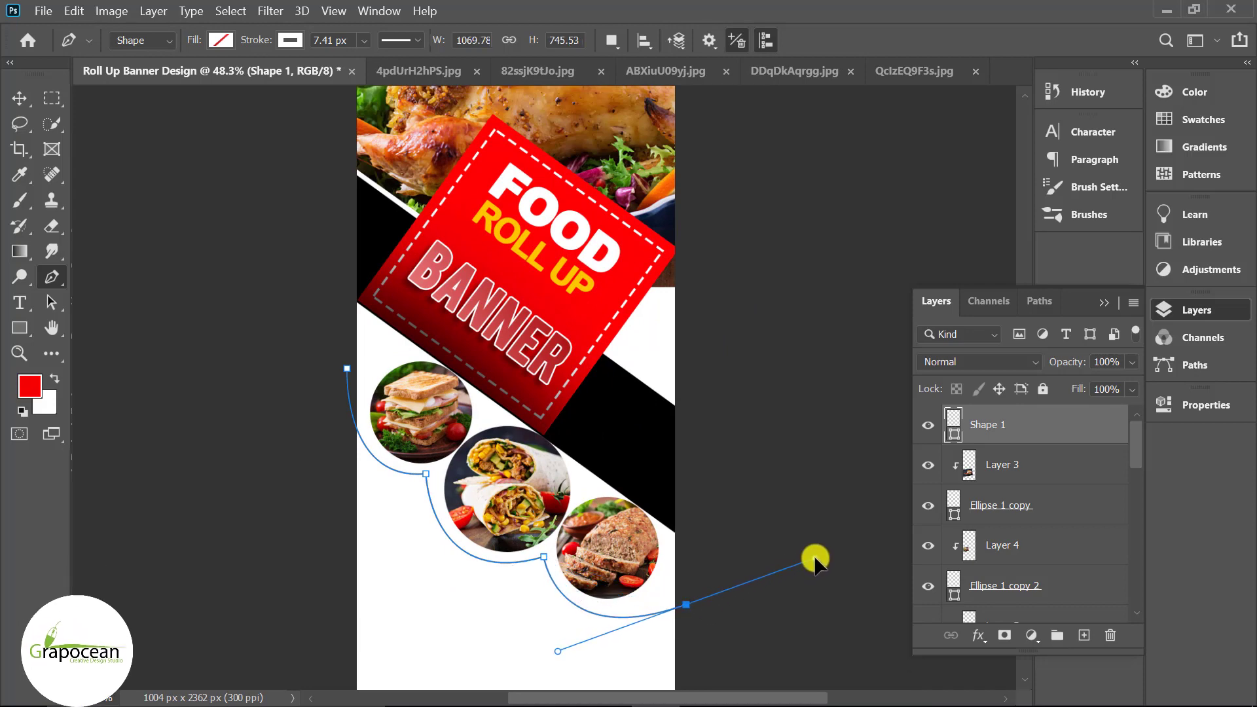
scroll(687, 611, down, 2)
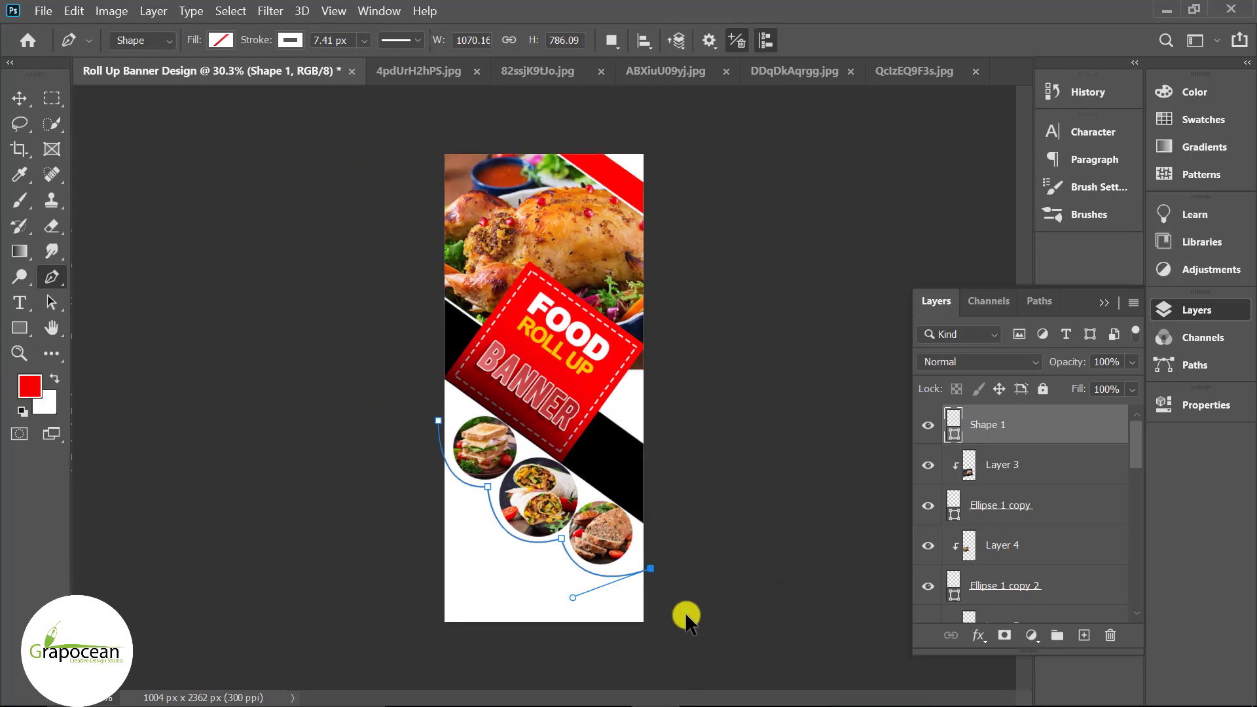
click(665, 634)
click(434, 637)
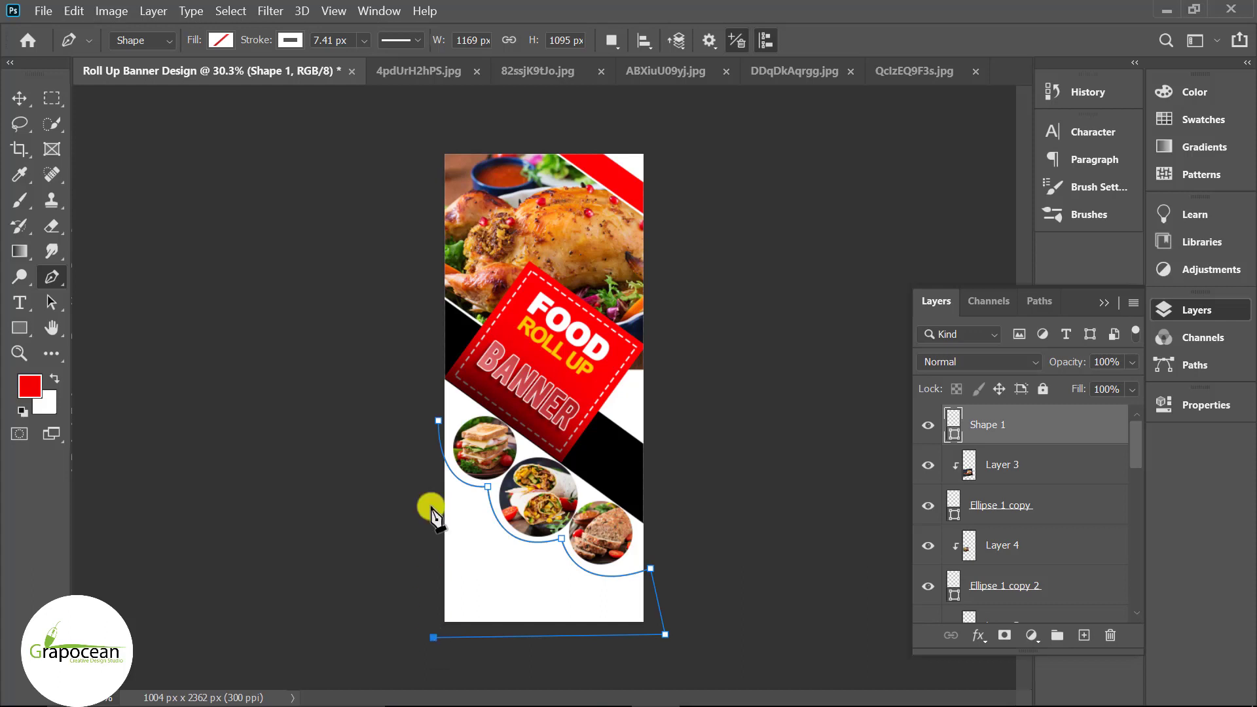
click(439, 421)
click(290, 40)
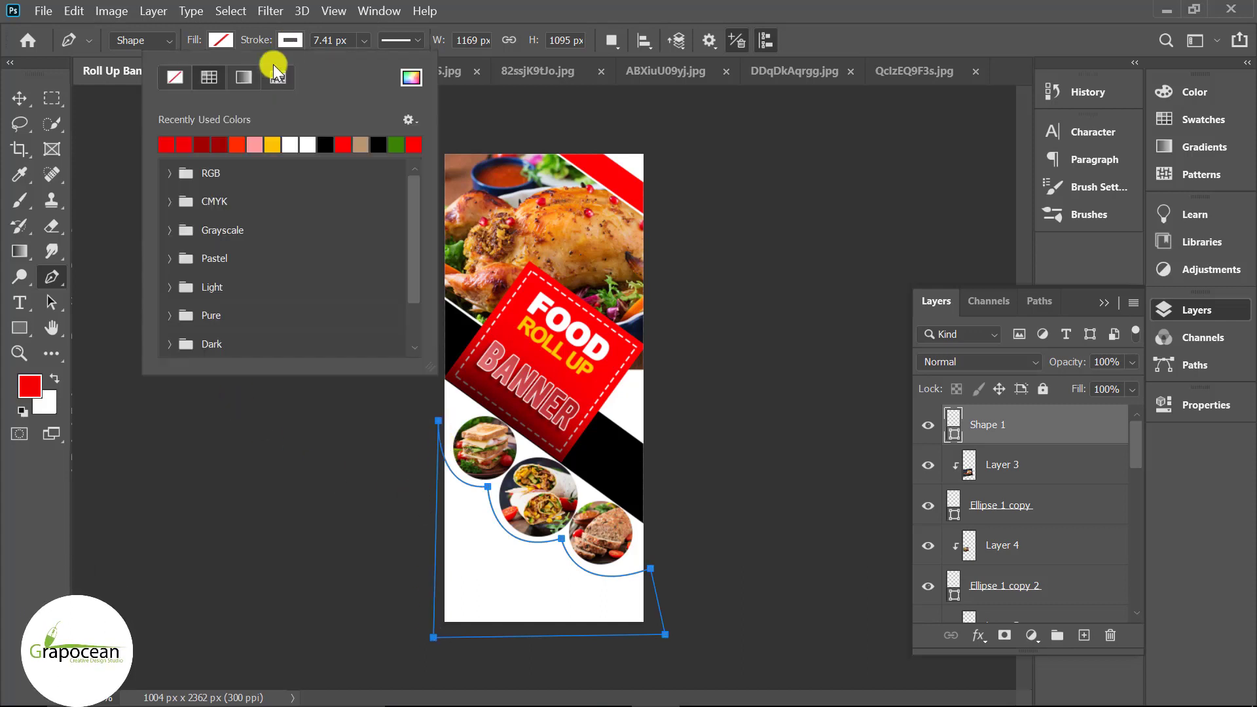
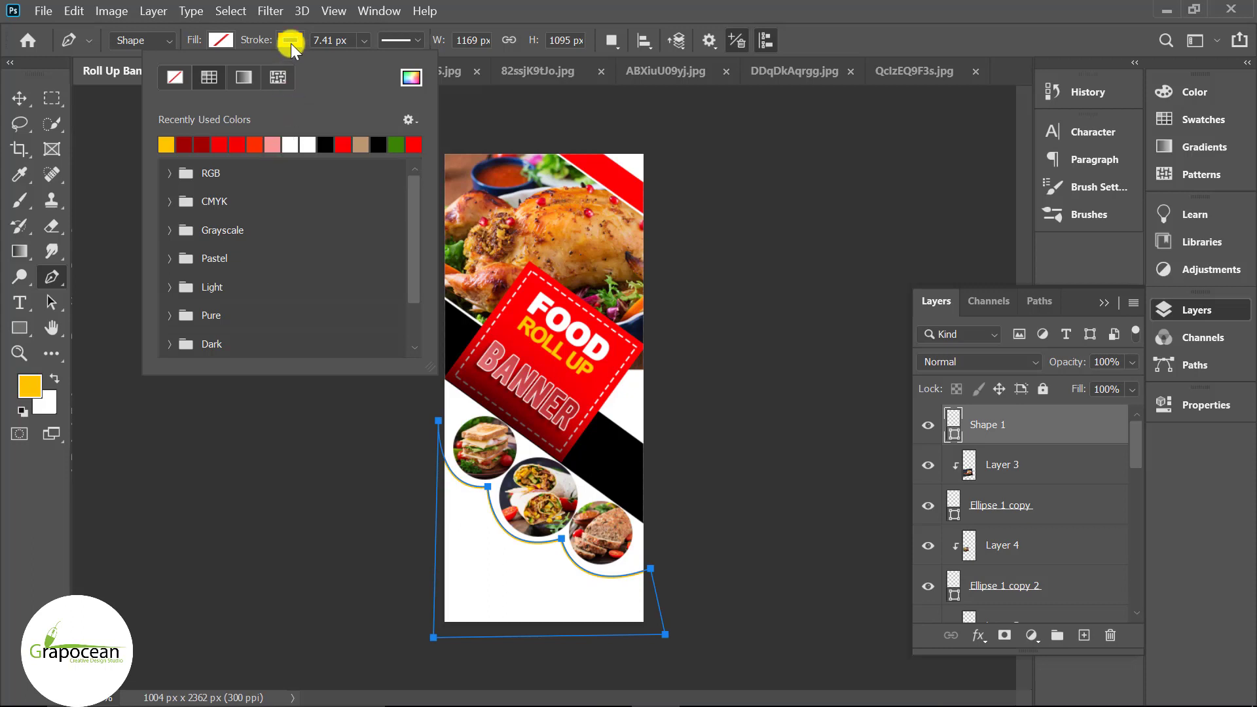
- Fill the wavy shape under the food circles with yellow from Recently Used Colors
click(218, 41)
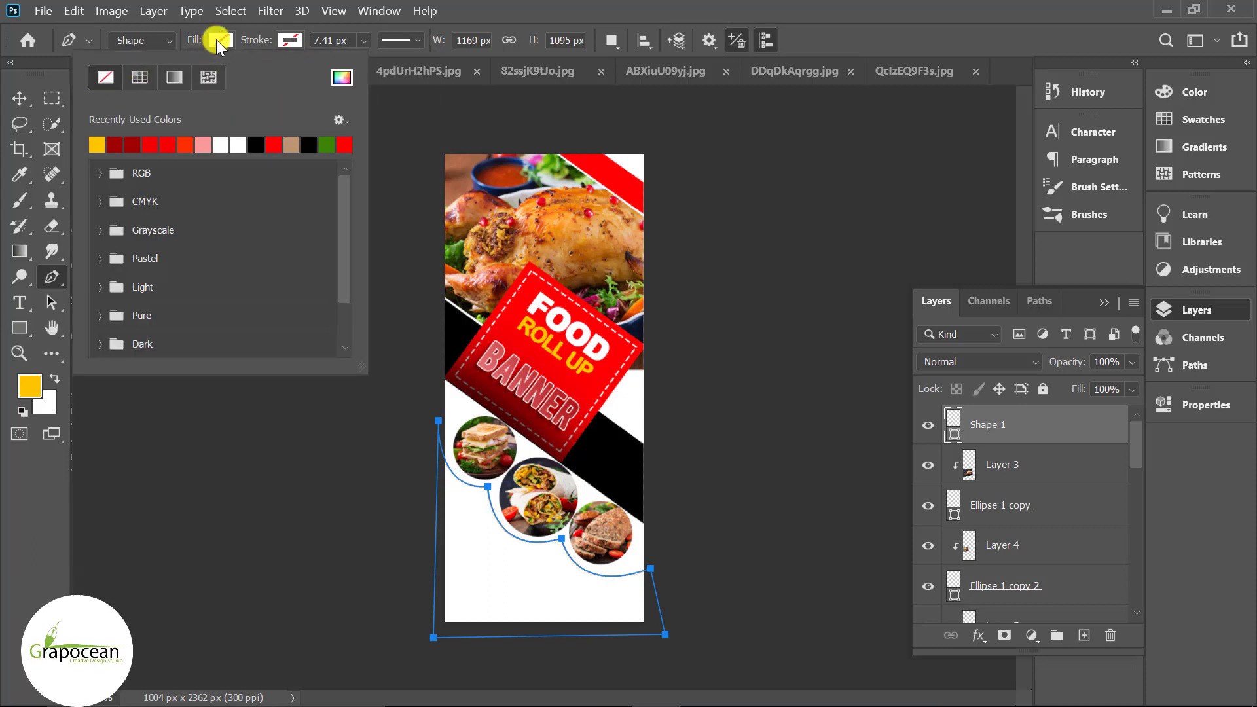
click(99, 146)
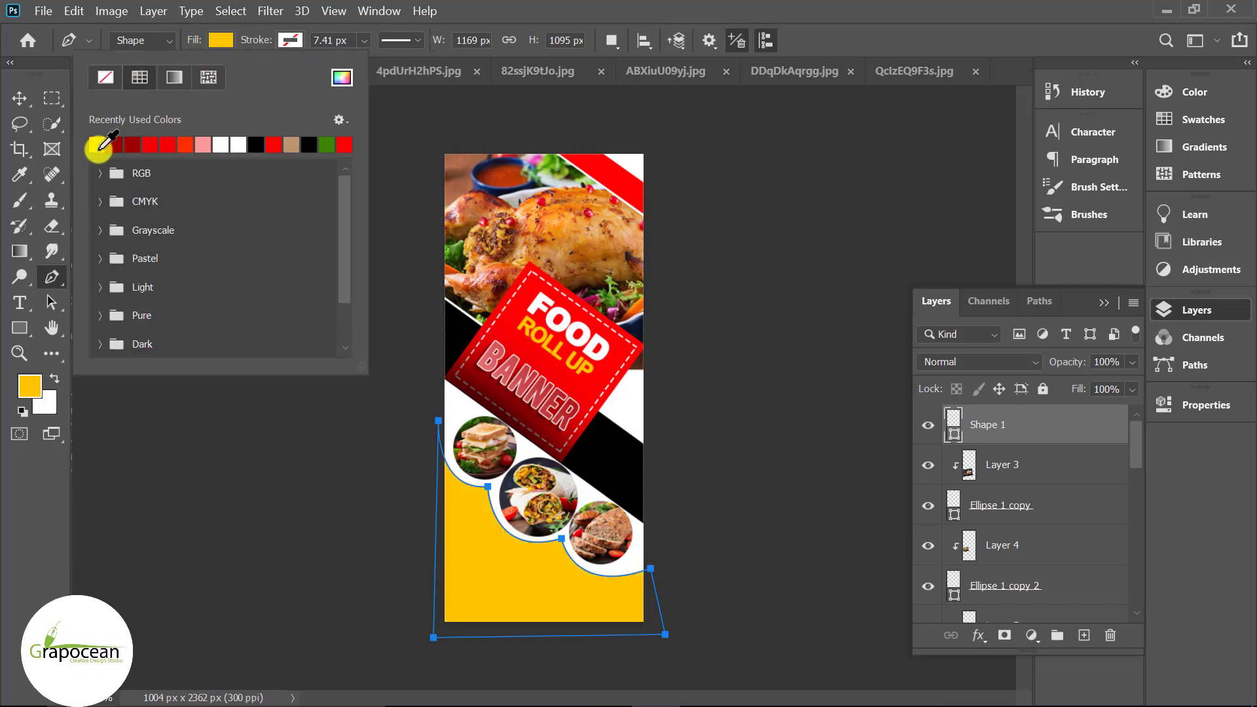
click(13, 97)
- Move the ellipse copy above the burrito photo and shrink it to fit inside
scroll(651, 599, up, 3)
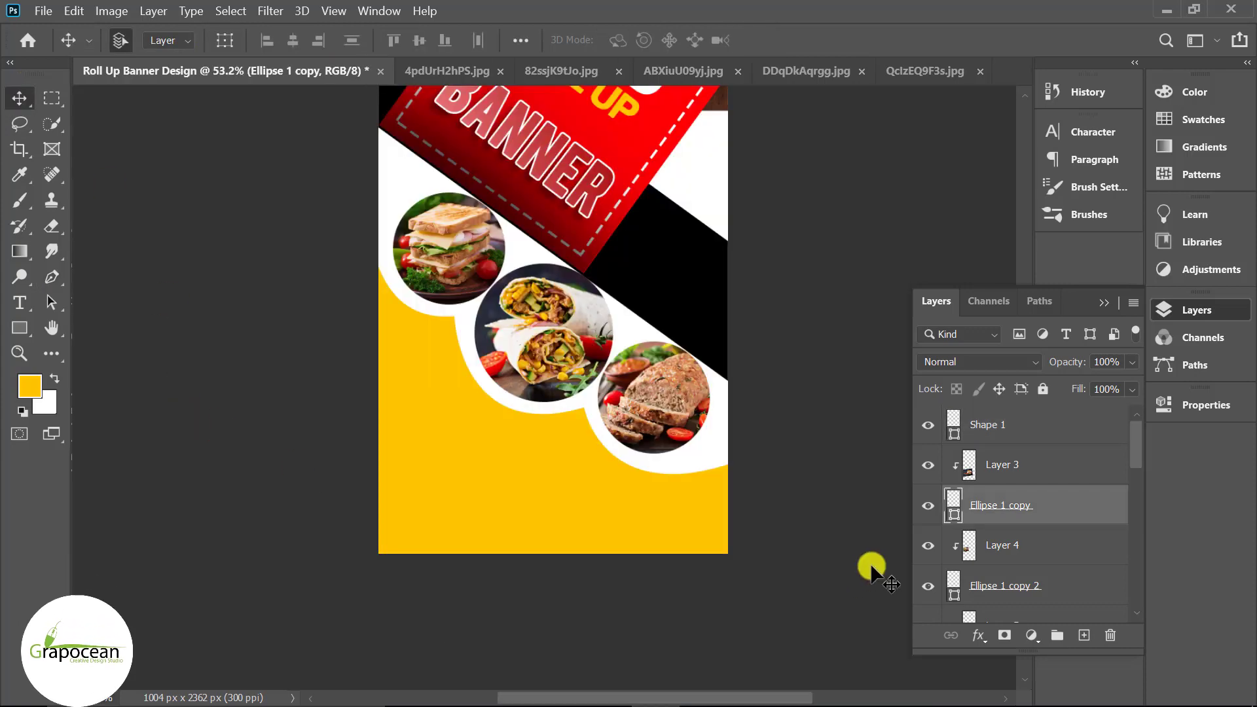
click(1020, 507)
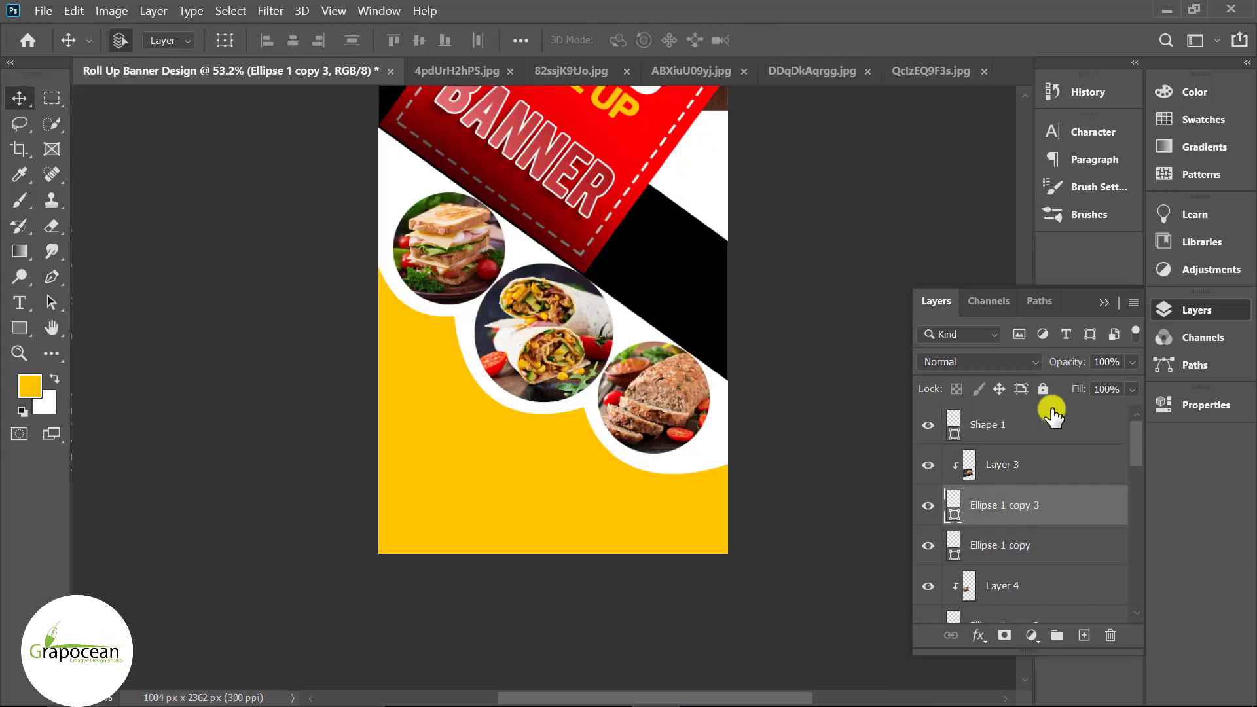
click(1008, 544)
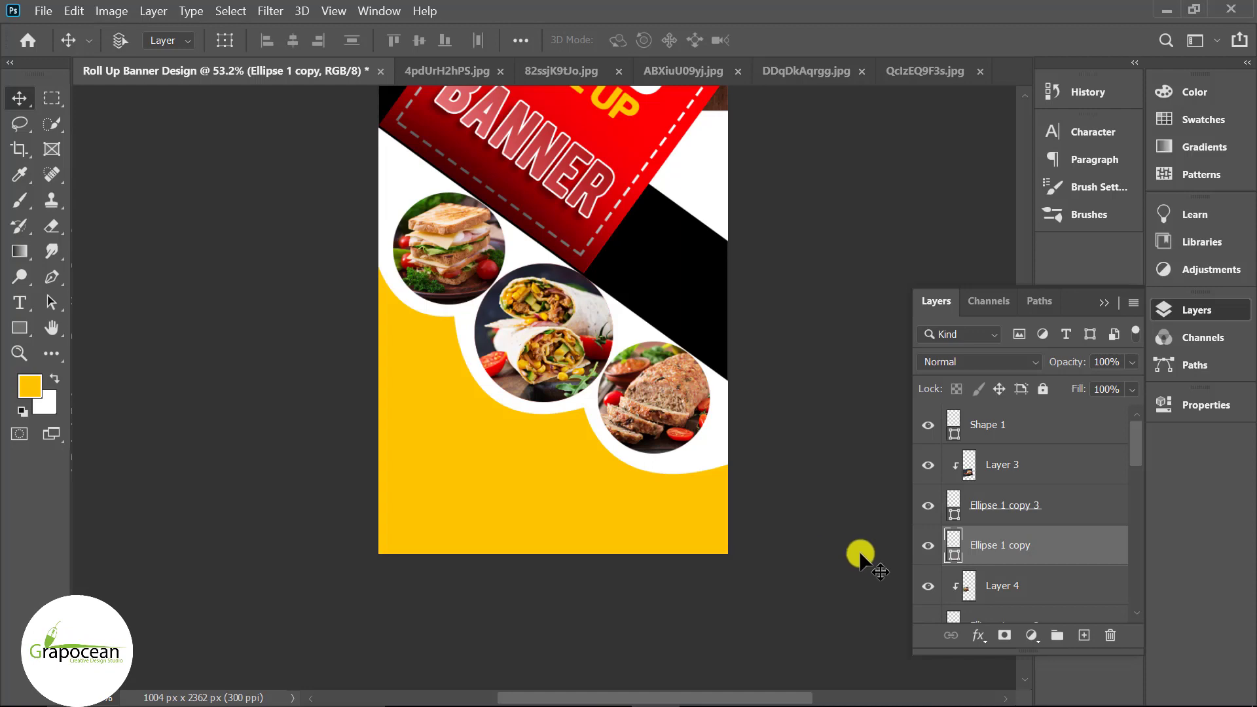
drag(1039, 550, 1038, 450)
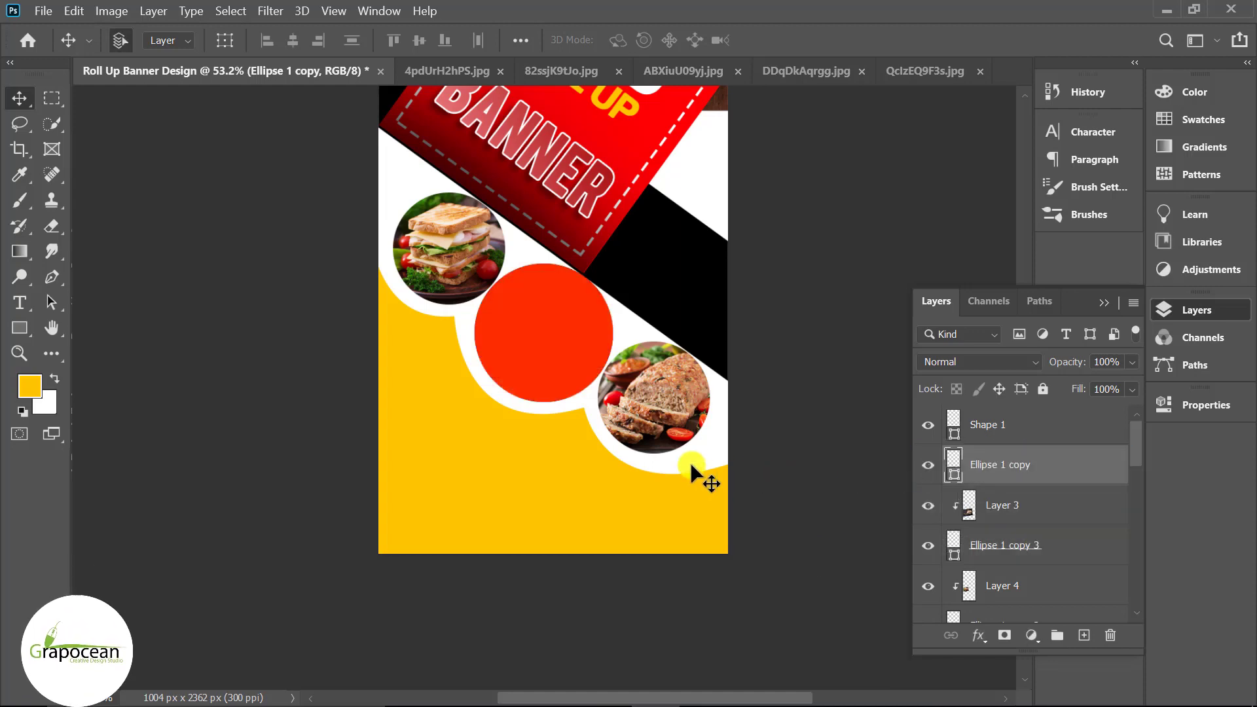
key(ctrl+t)
drag(613, 402, 601, 405)
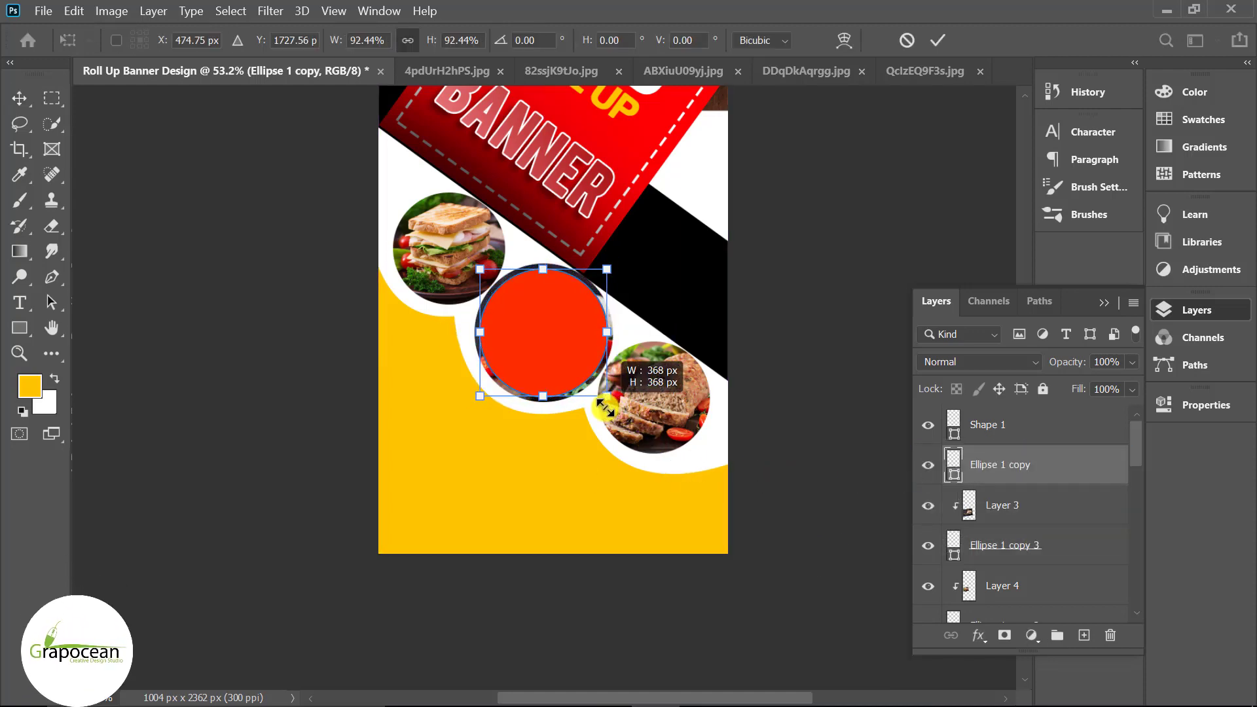
click(938, 40)
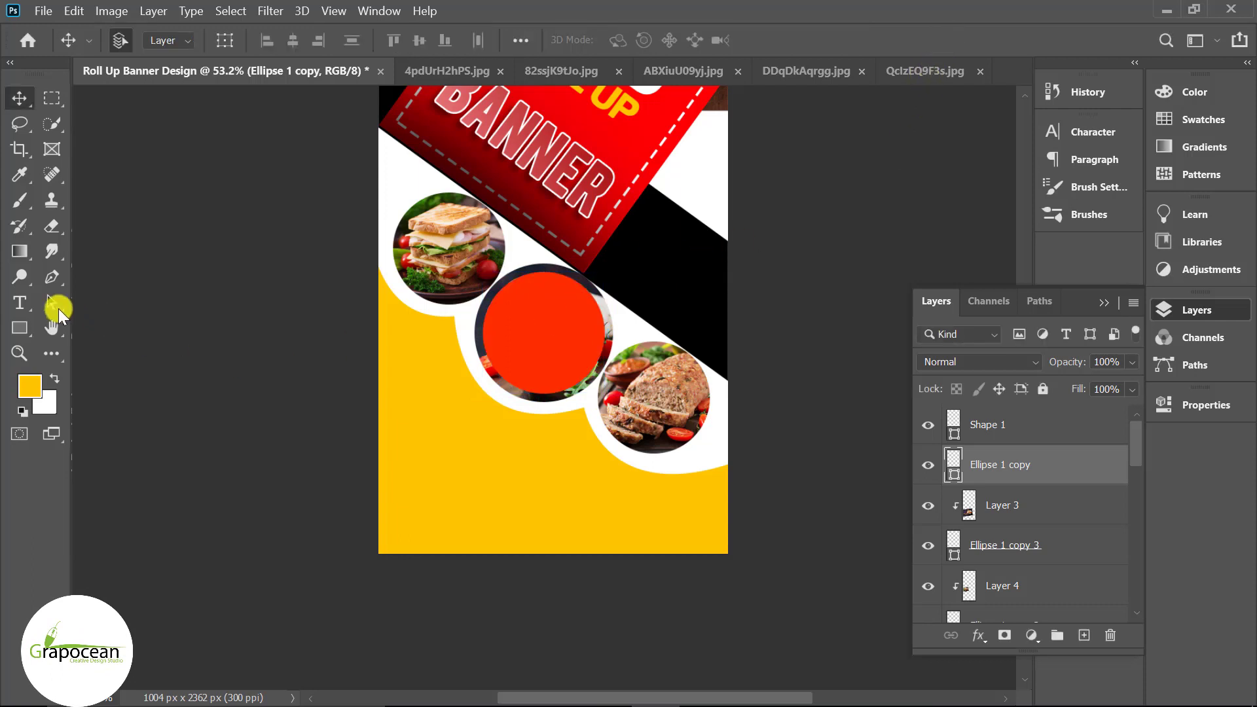
- Remove the circle's fill and give it a white stroke
click(19, 327)
click(220, 40)
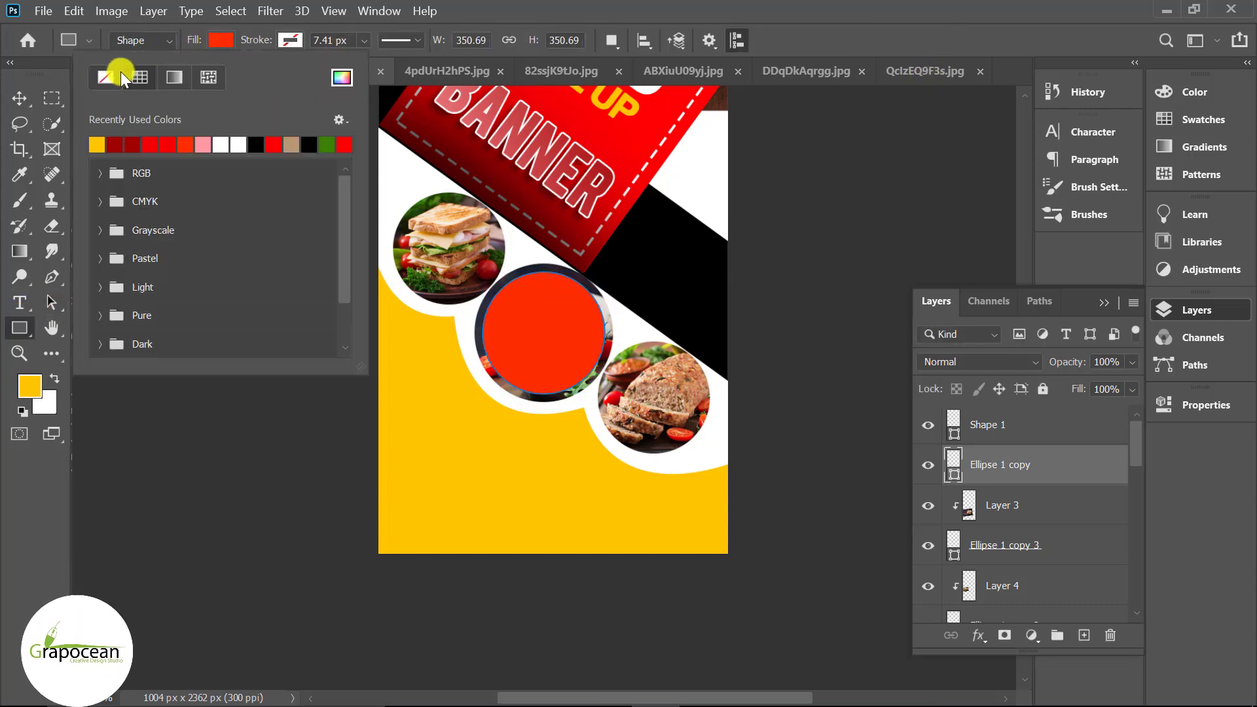
click(108, 77)
click(290, 40)
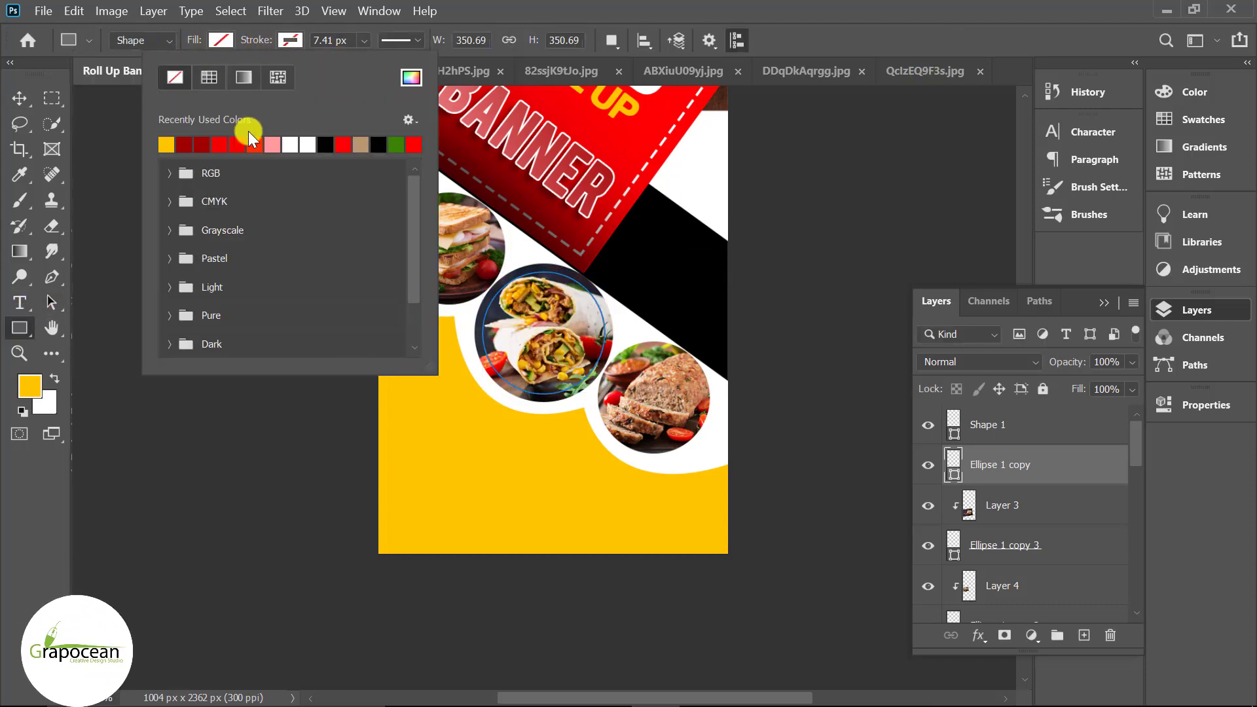
click(296, 145)
click(19, 98)
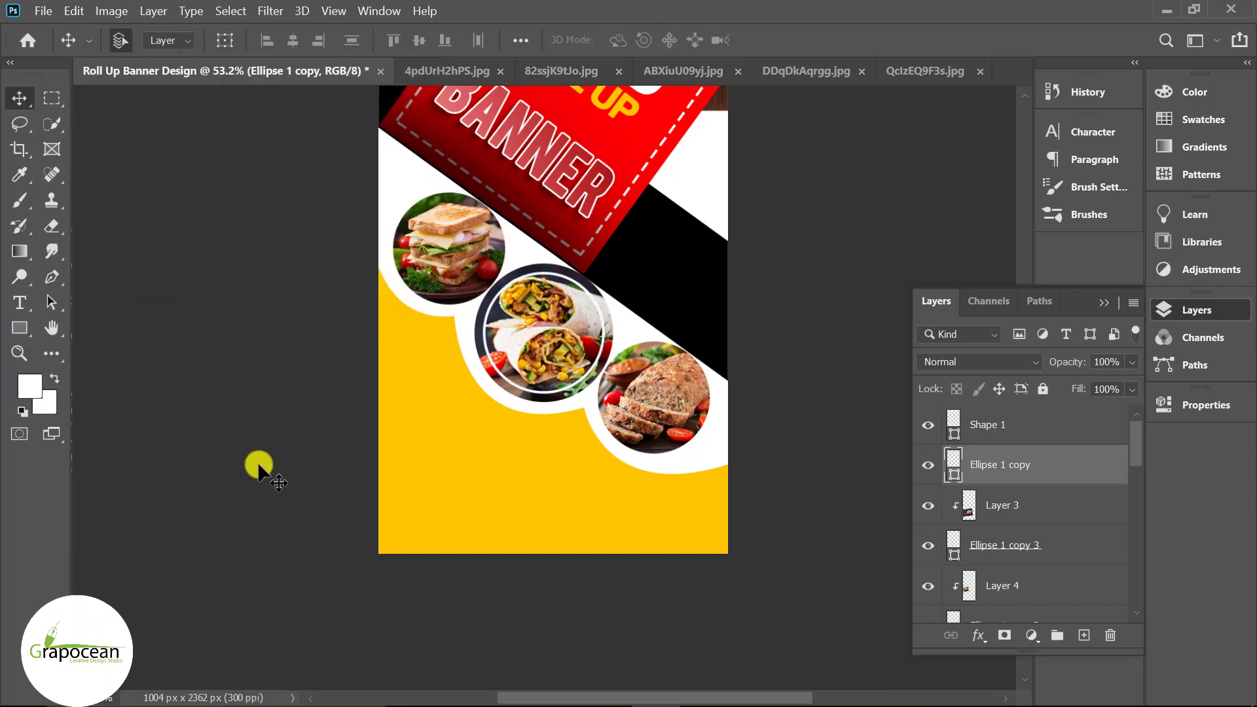
scroll(497, 352, up, 1)
scroll(689, 290, up, 2)
scroll(727, 272, up, 2)
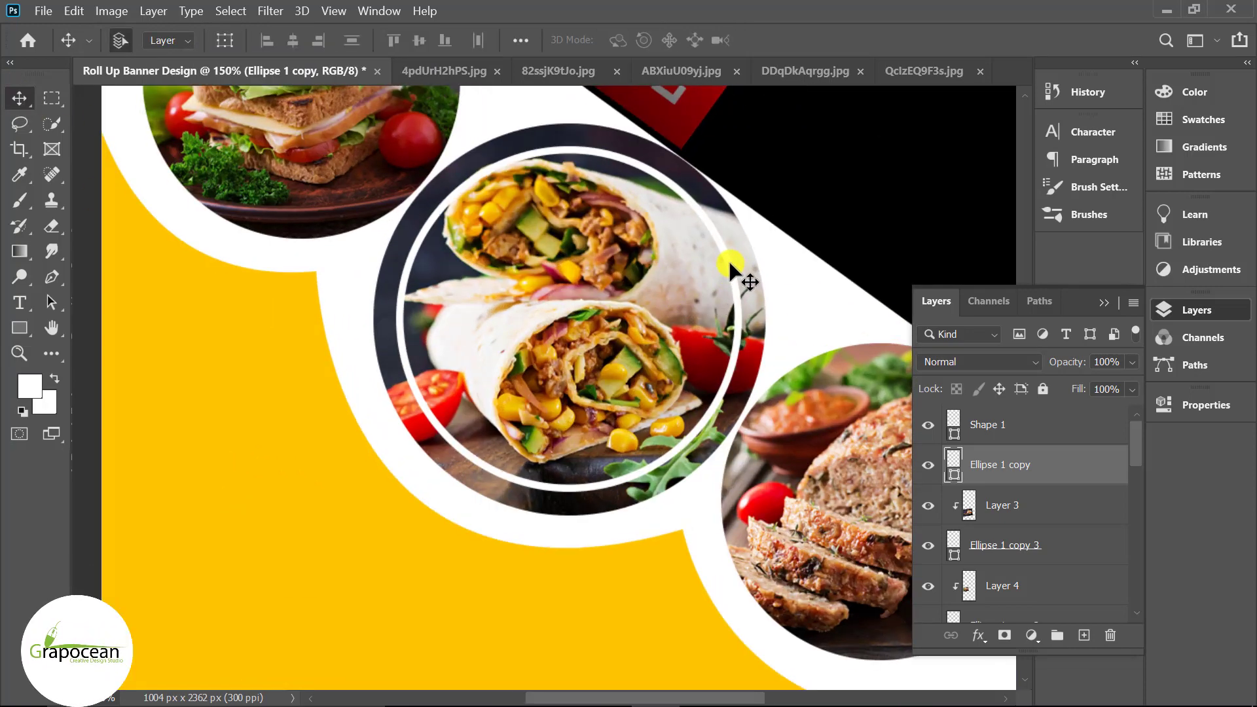
- Make the white ring's stroke dashed and thinner
click(19, 328)
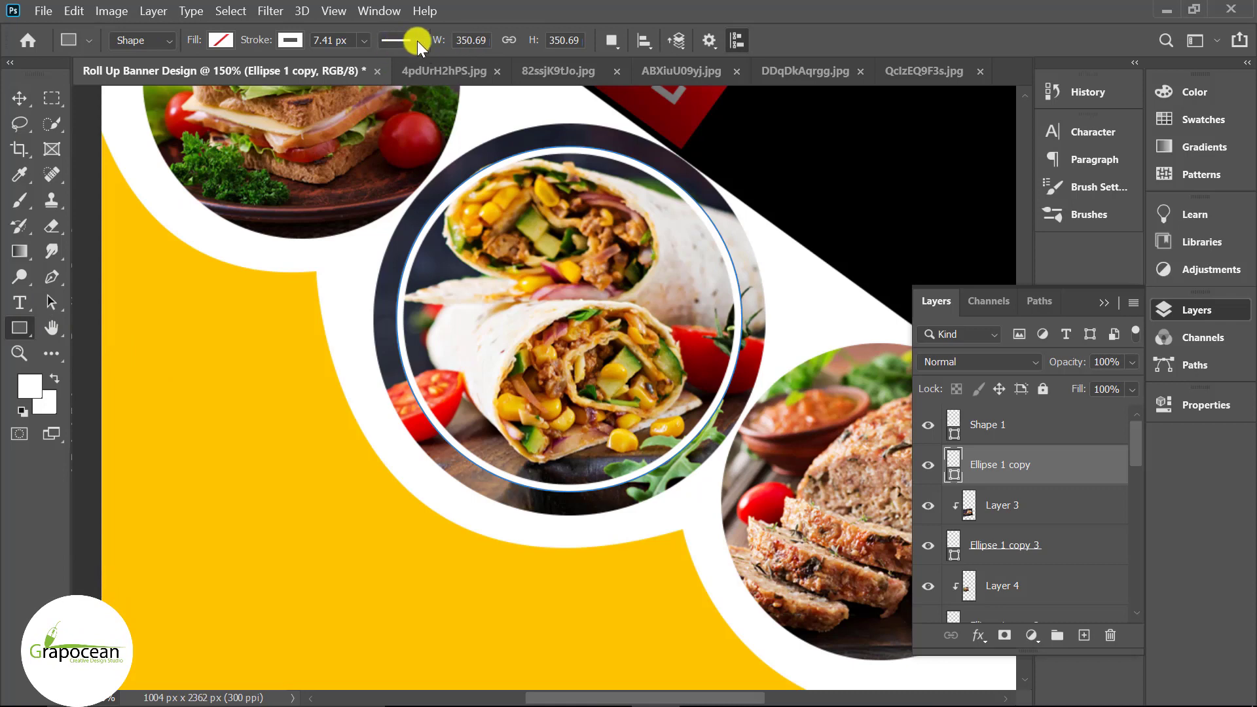
click(418, 41)
click(402, 132)
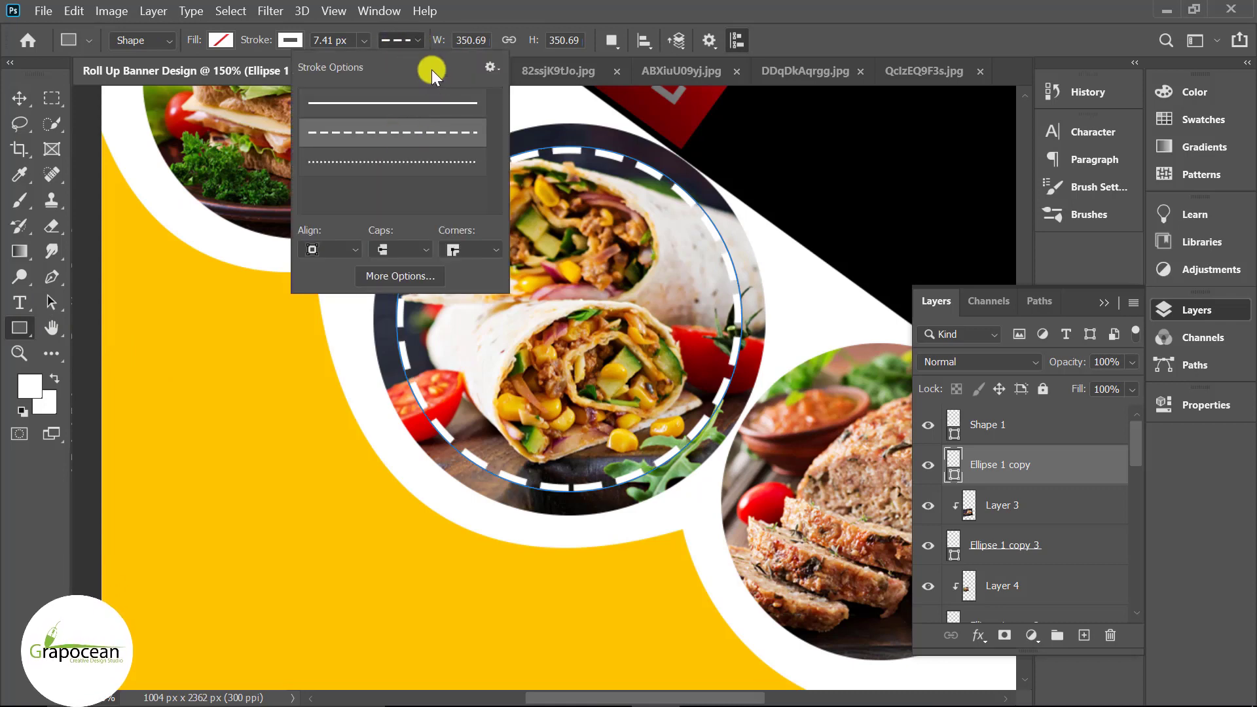
click(364, 42)
drag(372, 64, 372, 65)
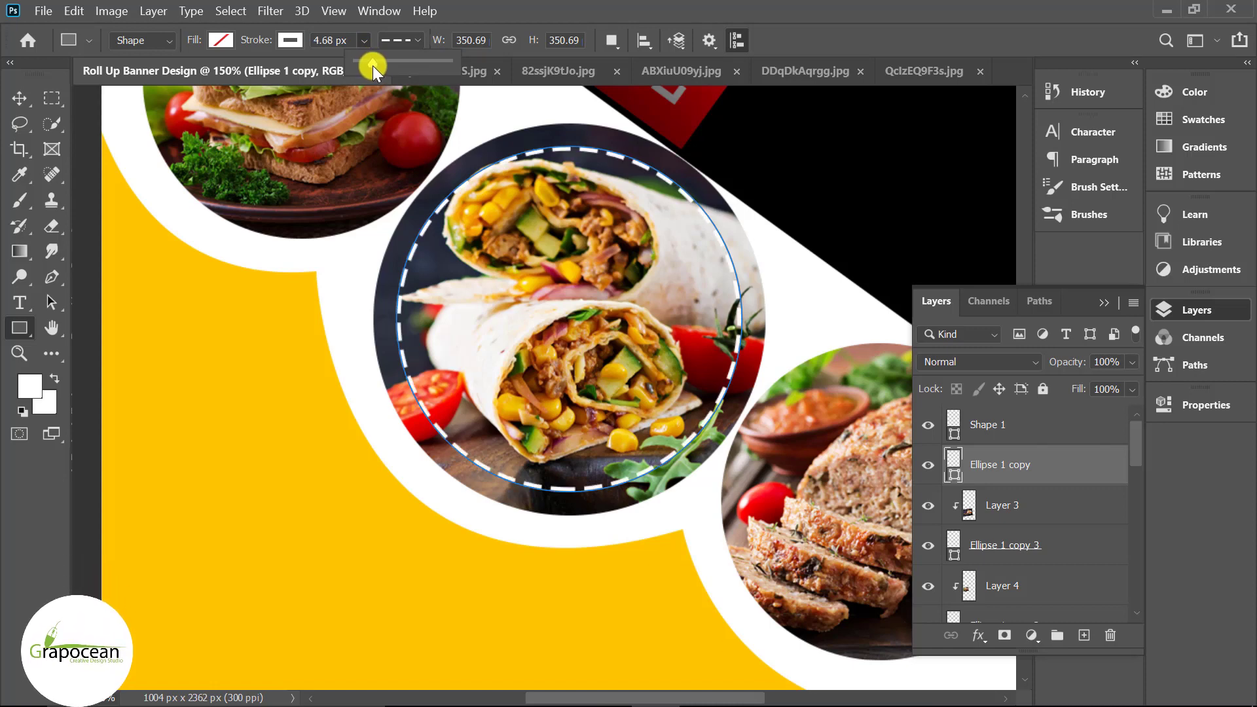
click(19, 98)
scroll(393, 478, down, 2)
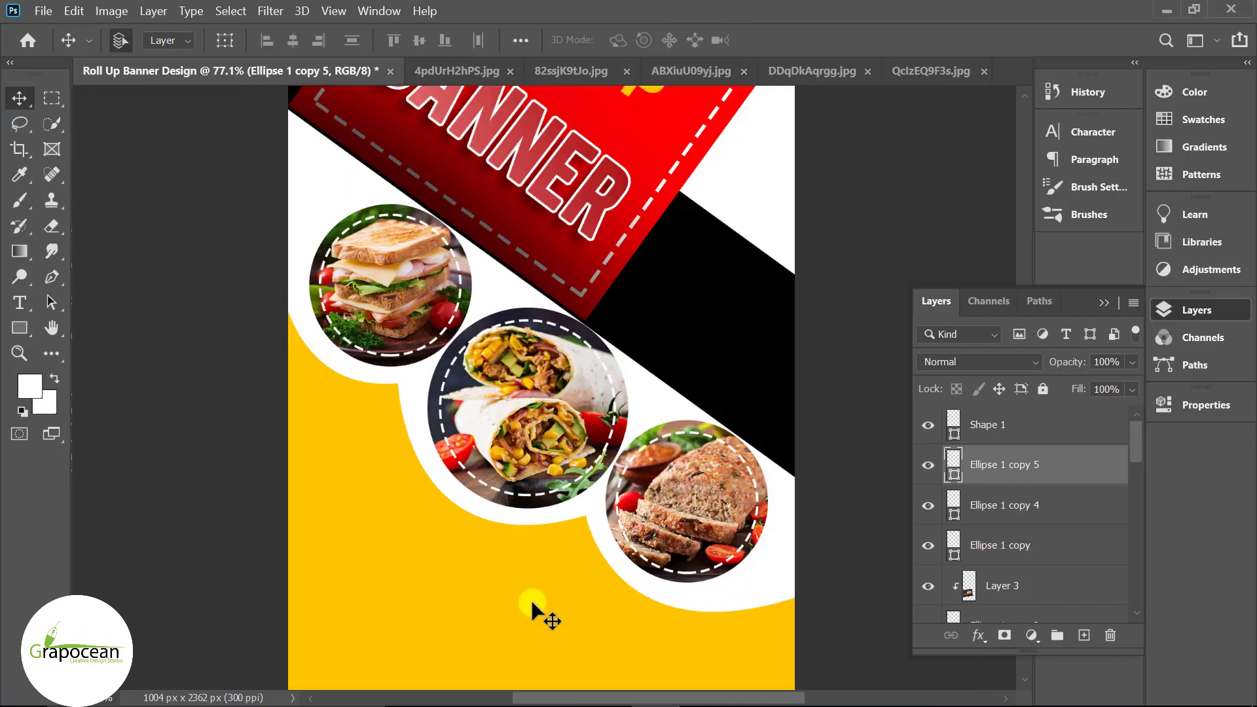
scroll(528, 577, down, 2)
scroll(523, 554, down, 2)
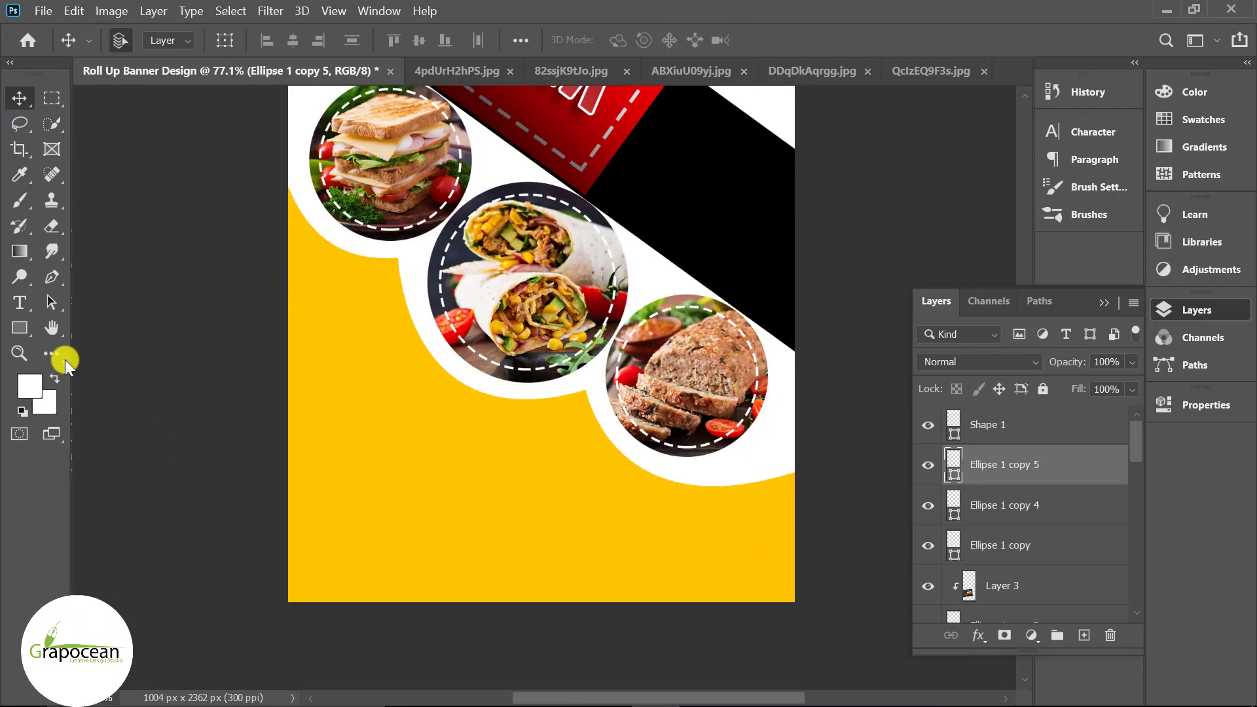
- Add ORDER NOW text in the yellow area and colour it black
click(19, 302)
key(ctrl+0)
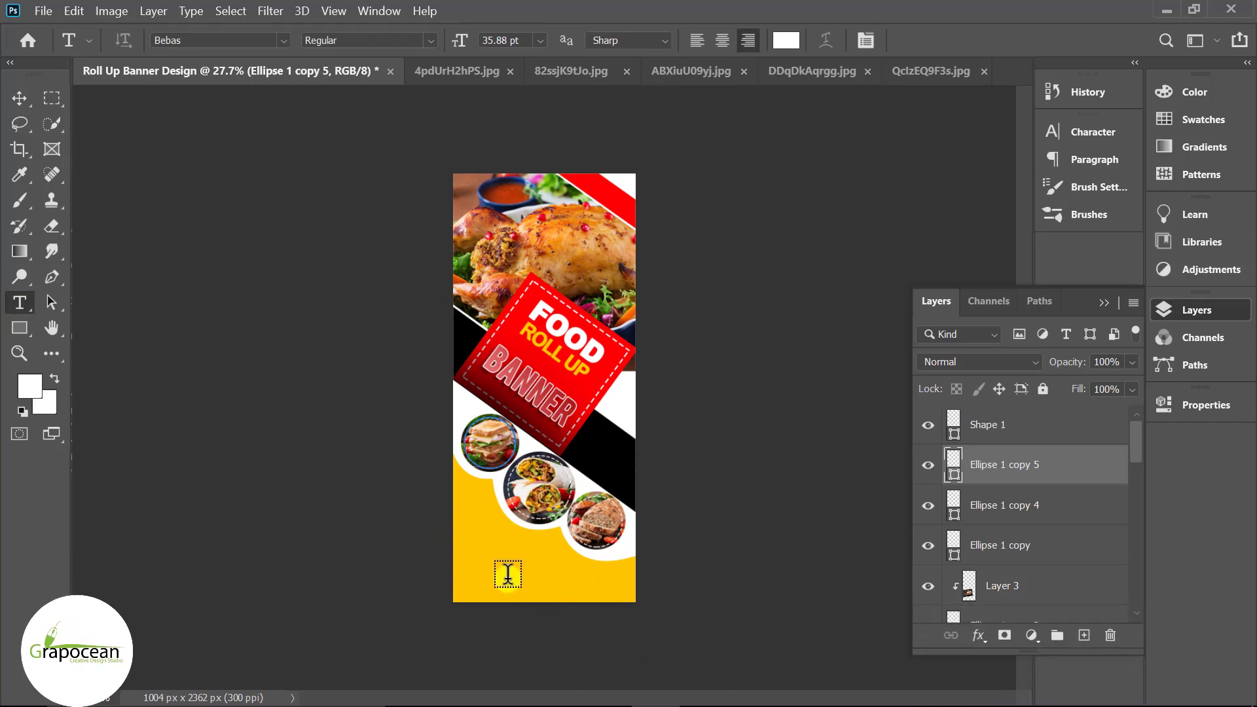
scroll(501, 562, up, 2)
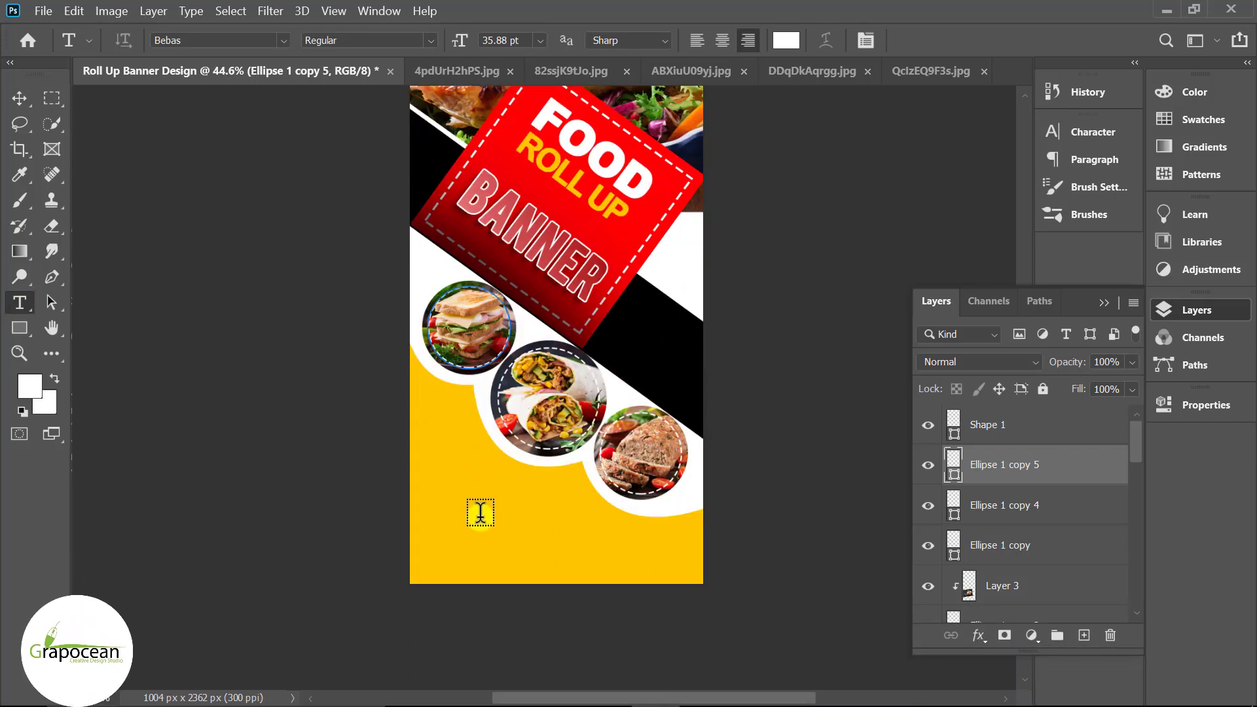
click(491, 536)
key(BackSpace)
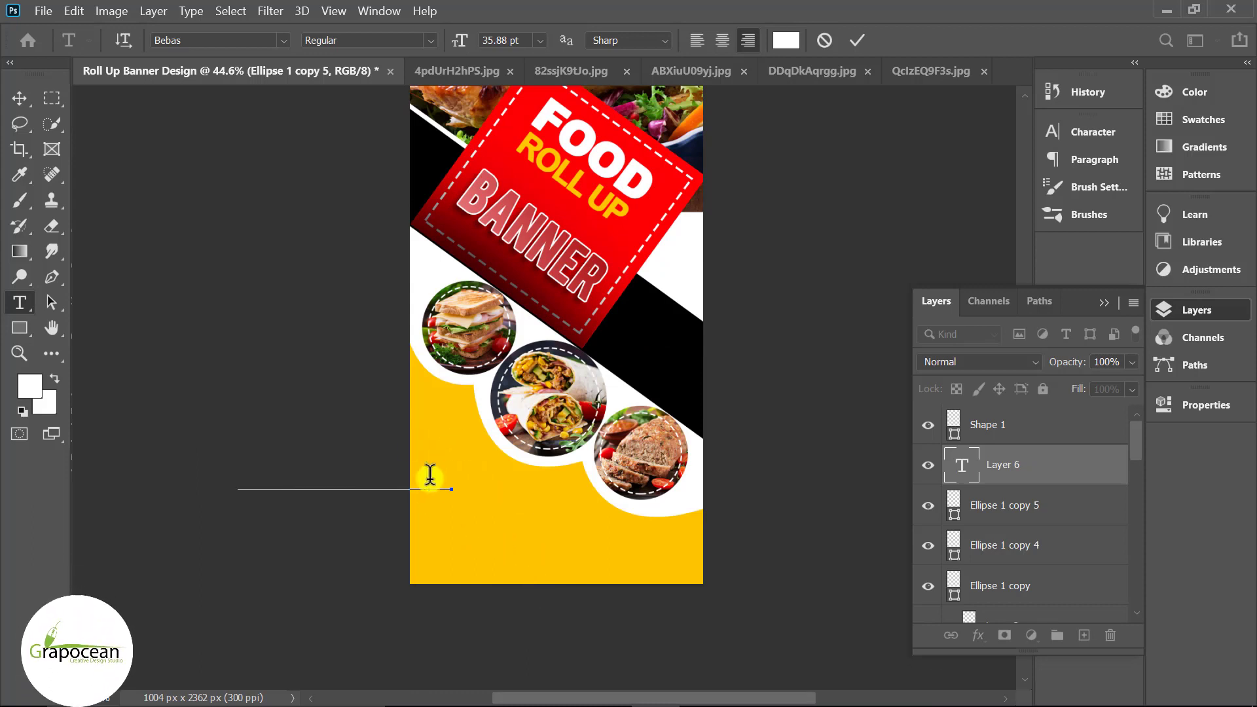
drag(451, 479, 1, 473)
click(786, 40)
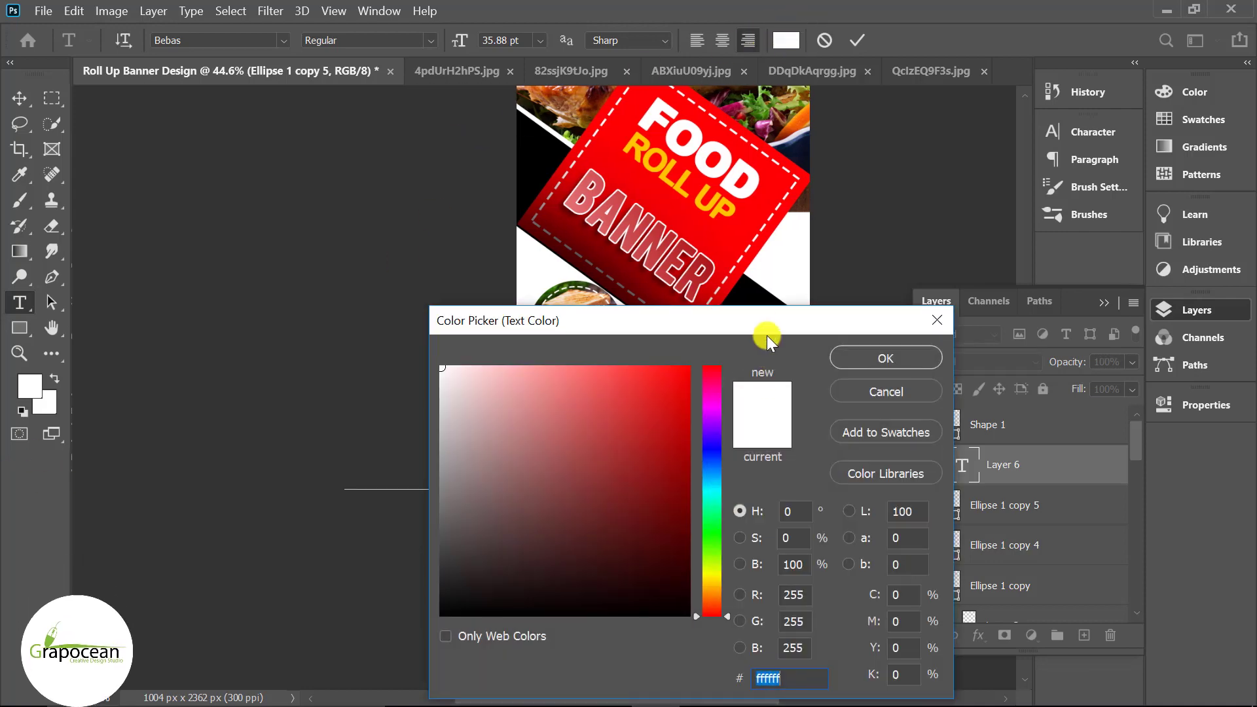
click(869, 477)
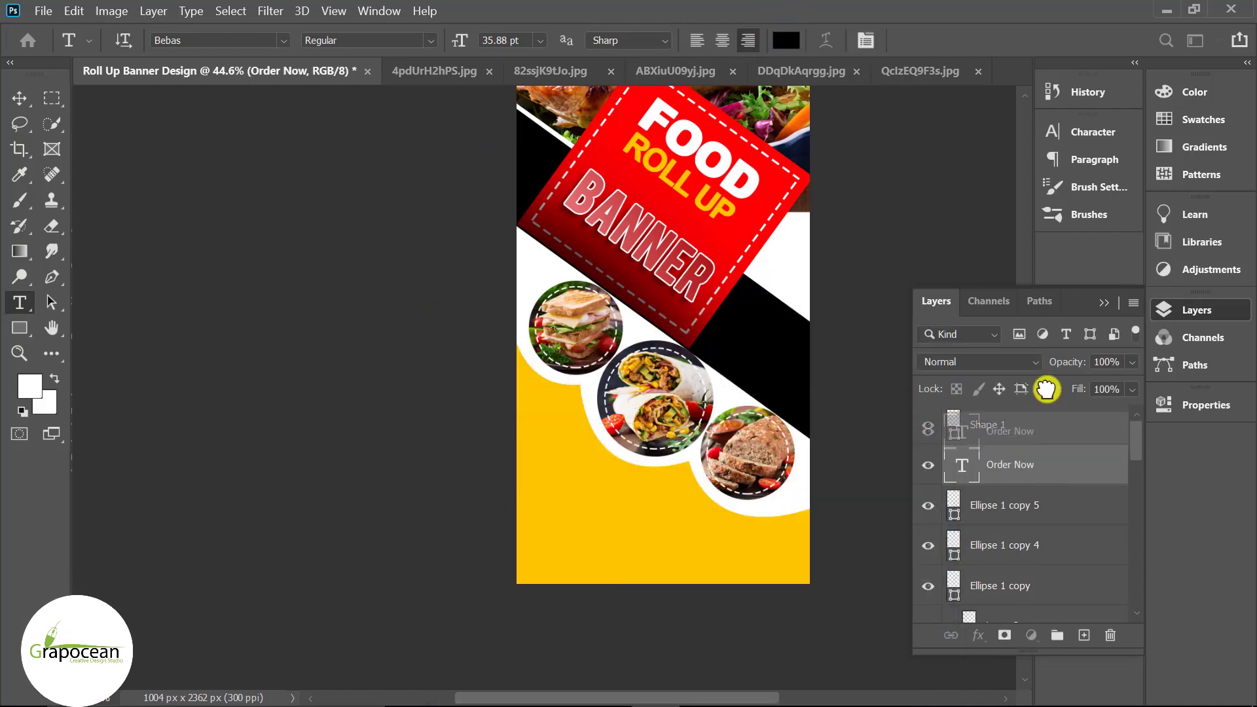
- Move the ORDER NOW layer to the top, then position and scale it on the yellow area
mouse_move(1044, 471)
mouse_down()
mouse_move(1030, 383)
mouse_move(1011, 407)
mouse_up()
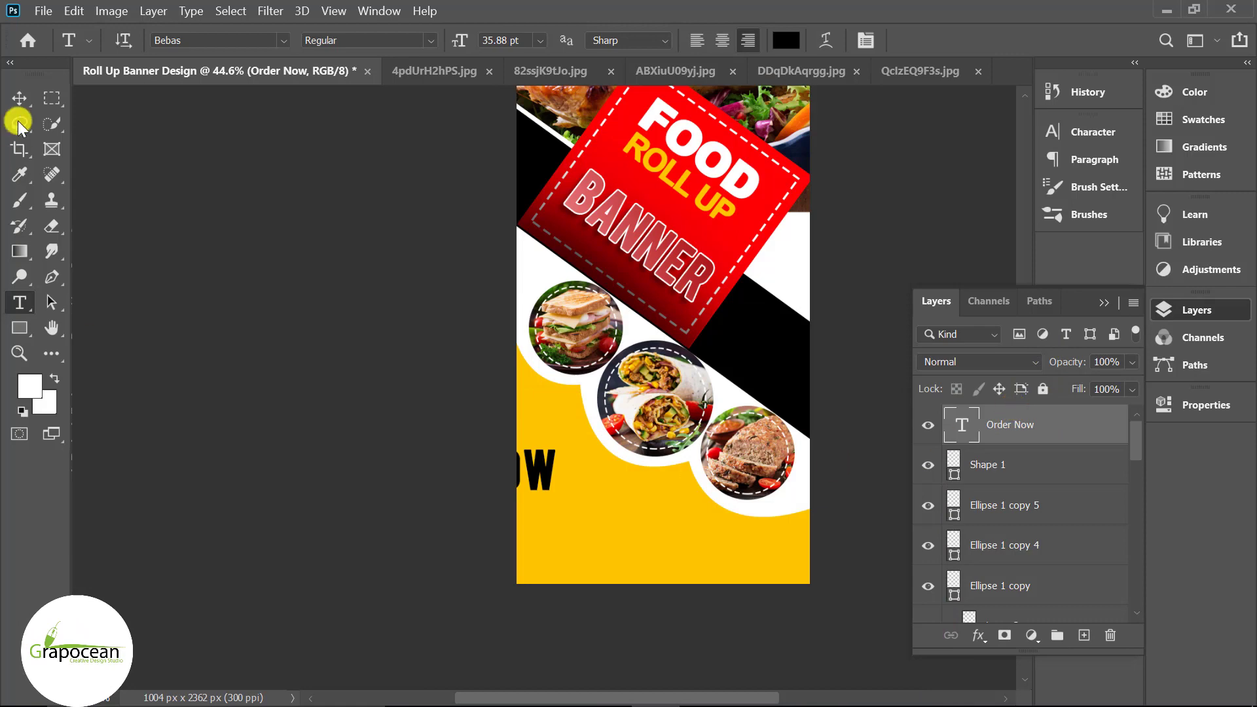
click(19, 98)
mouse_move(559, 477)
mouse_down()
mouse_move(764, 508)
mouse_move(719, 508)
mouse_move(671, 531)
mouse_move(622, 505)
mouse_move(629, 497)
mouse_up()
key(ctrl+t)
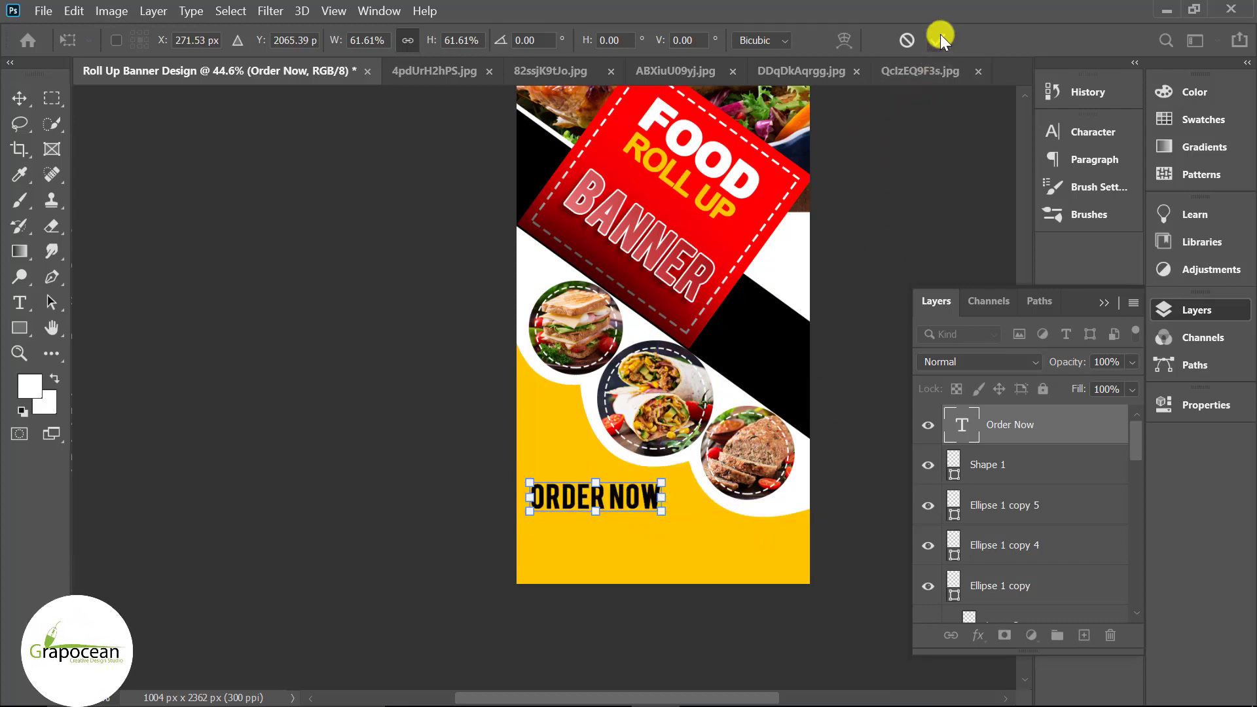
click(940, 34)
scroll(729, 550, up, 2)
scroll(673, 533, down, 1)
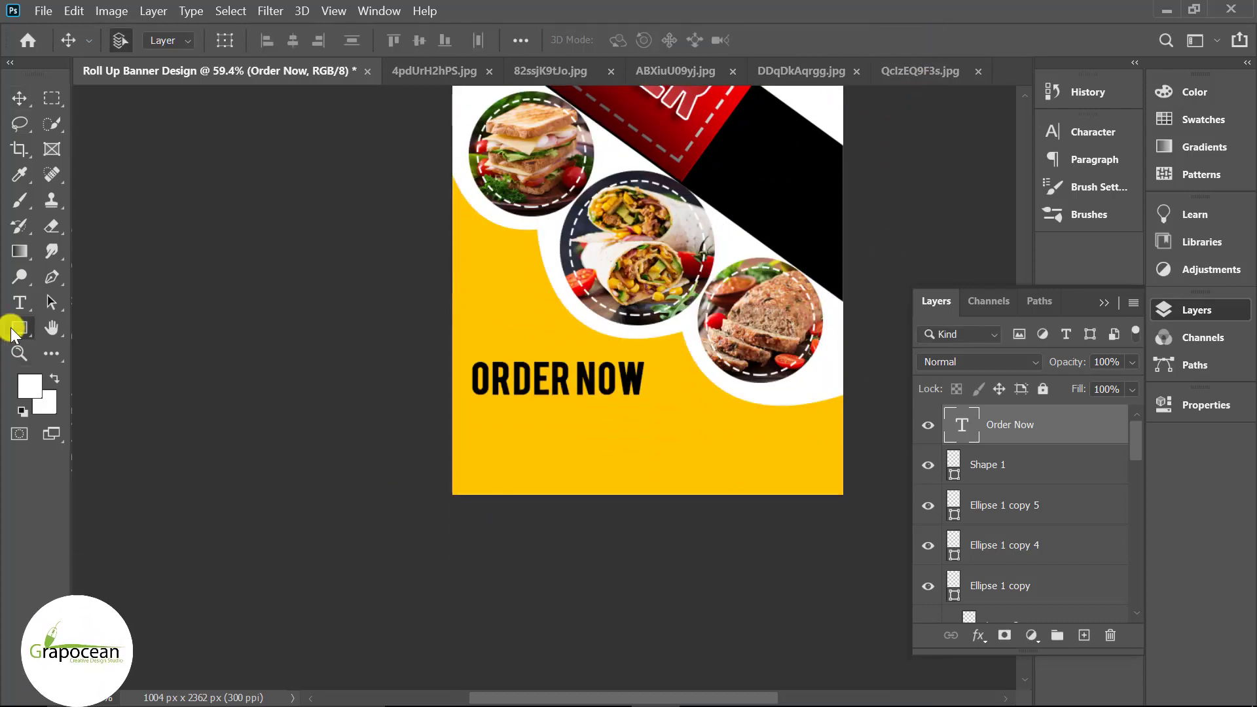
- Draw a rounded-rectangle outline framing the ORDER NOW text
click(12, 331)
click(95, 345)
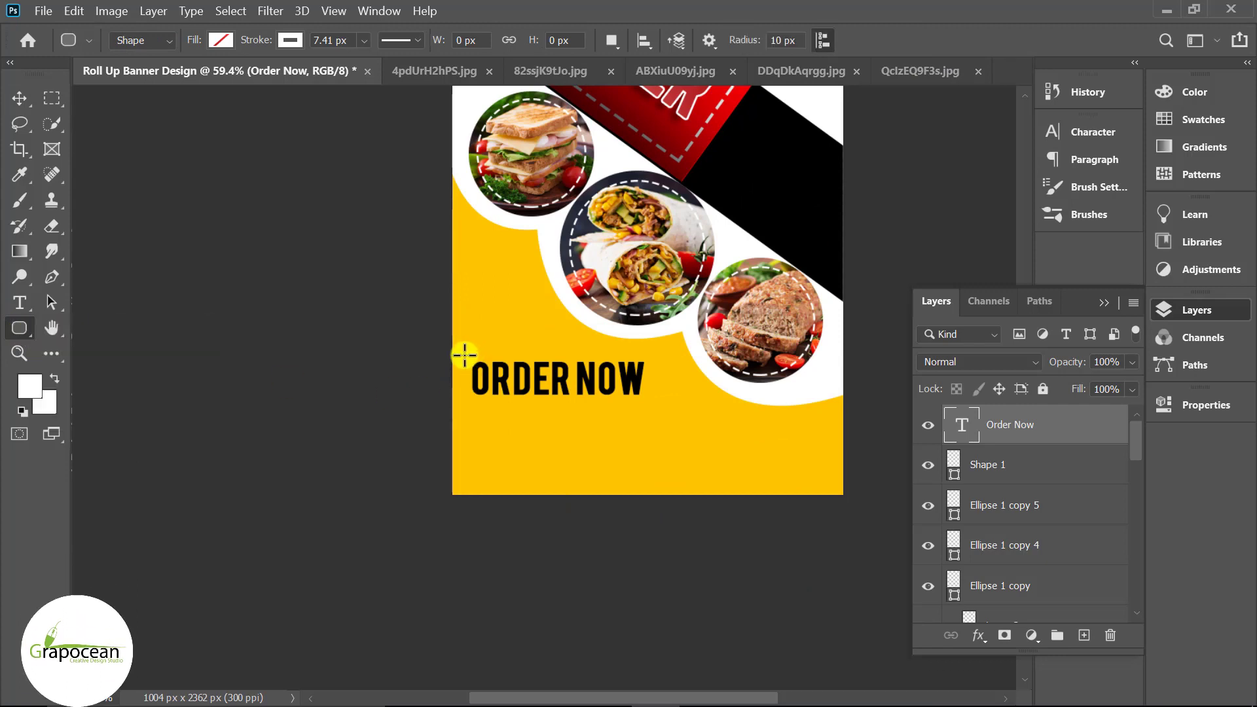
drag(464, 356, 656, 400)
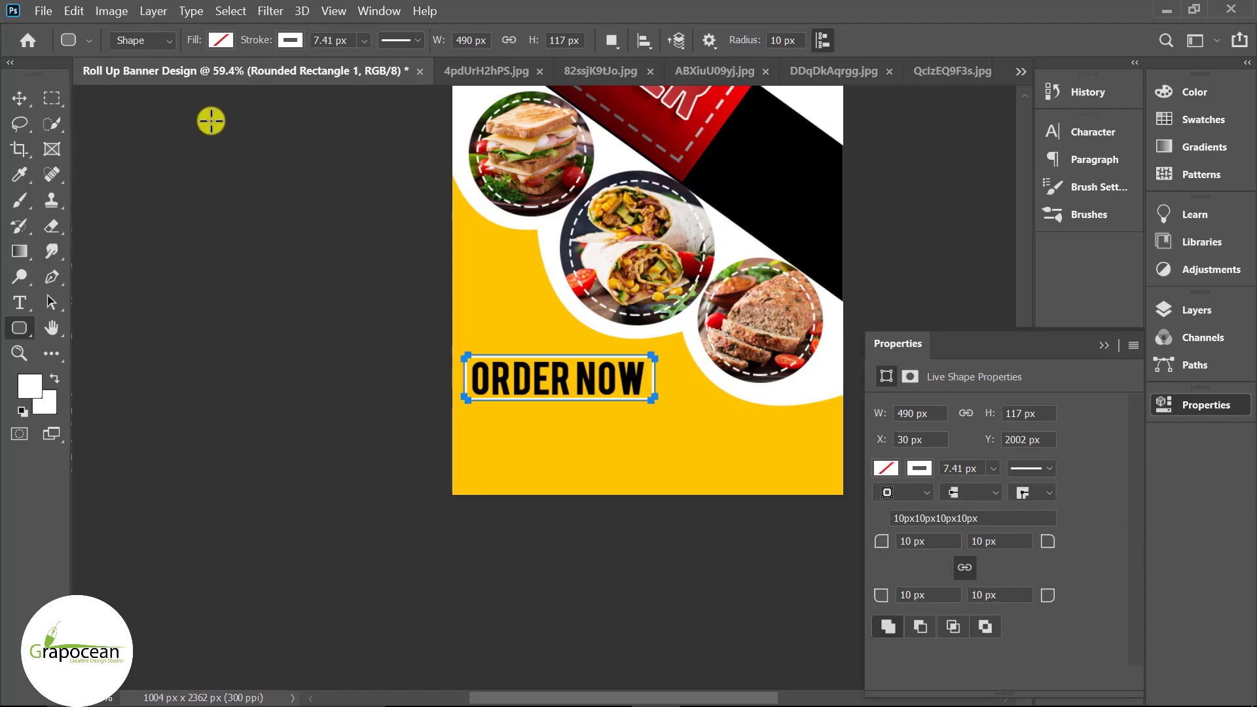
click(19, 98)
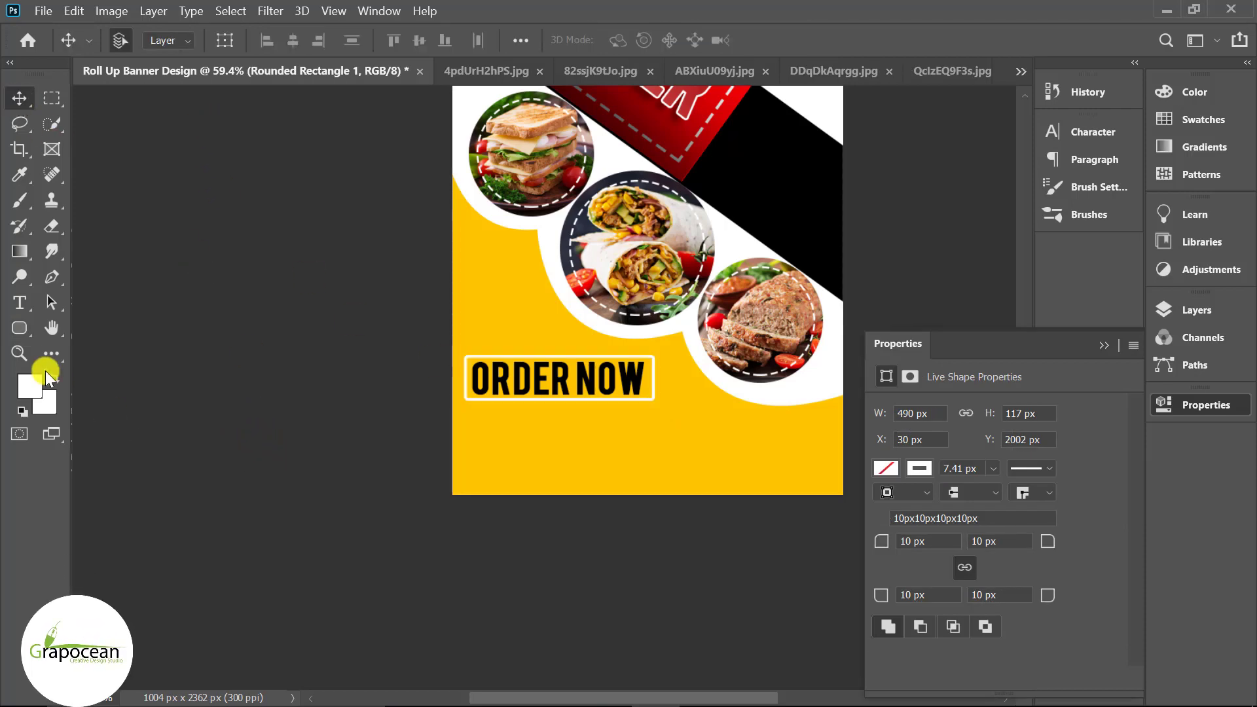
- Recolour the word NOW with red sampled from the banner's label
click(592, 383)
drag(574, 383, 682, 384)
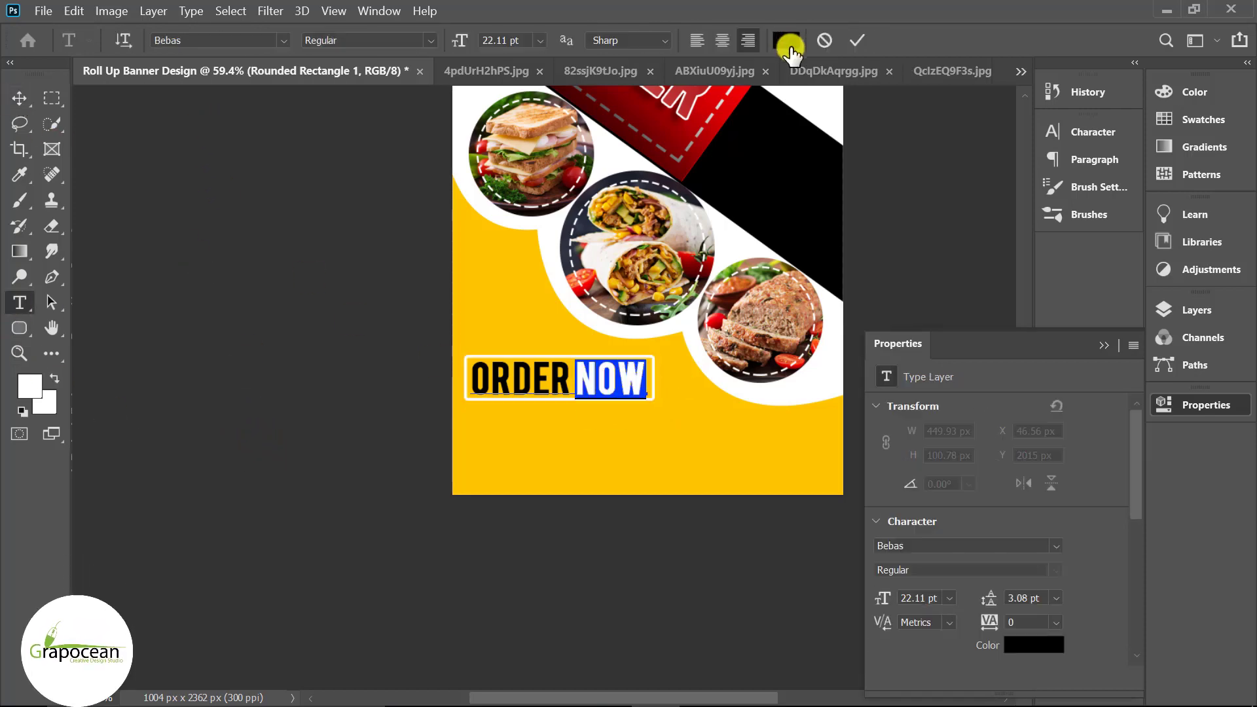
click(787, 40)
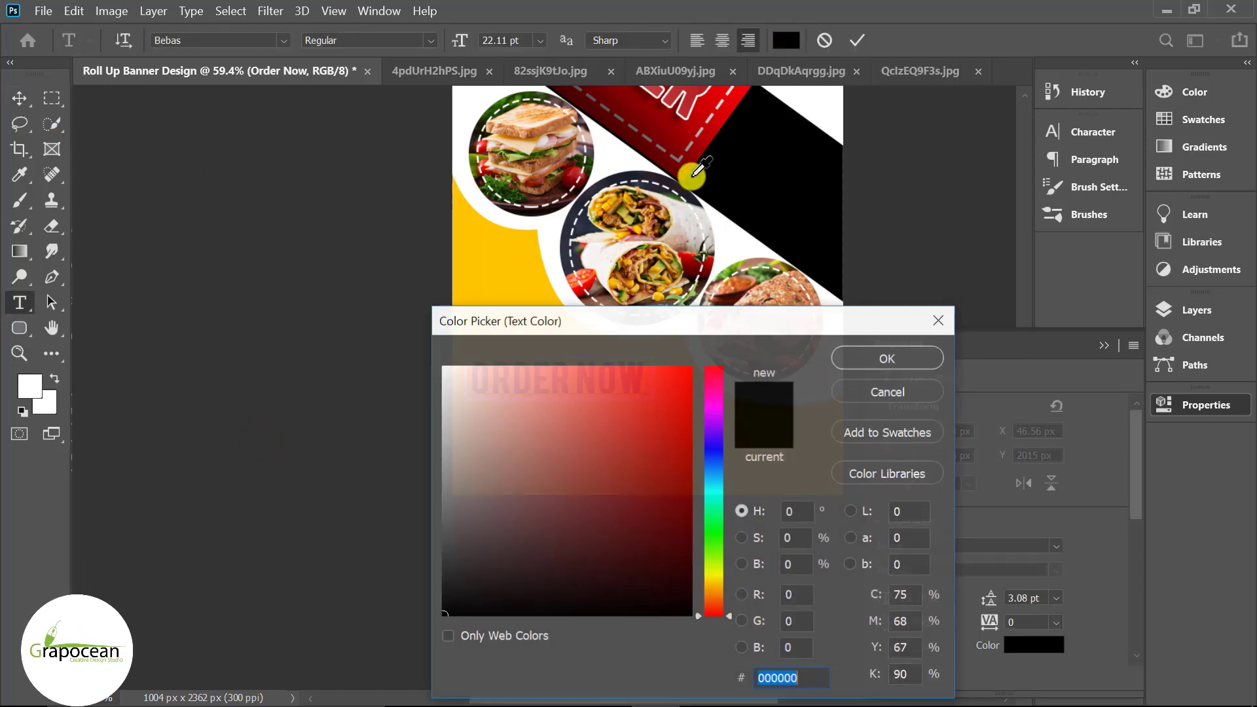
click(731, 106)
mouse_move(829, 317)
mouse_down()
mouse_move(935, 517)
mouse_move(622, 485)
mouse_up()
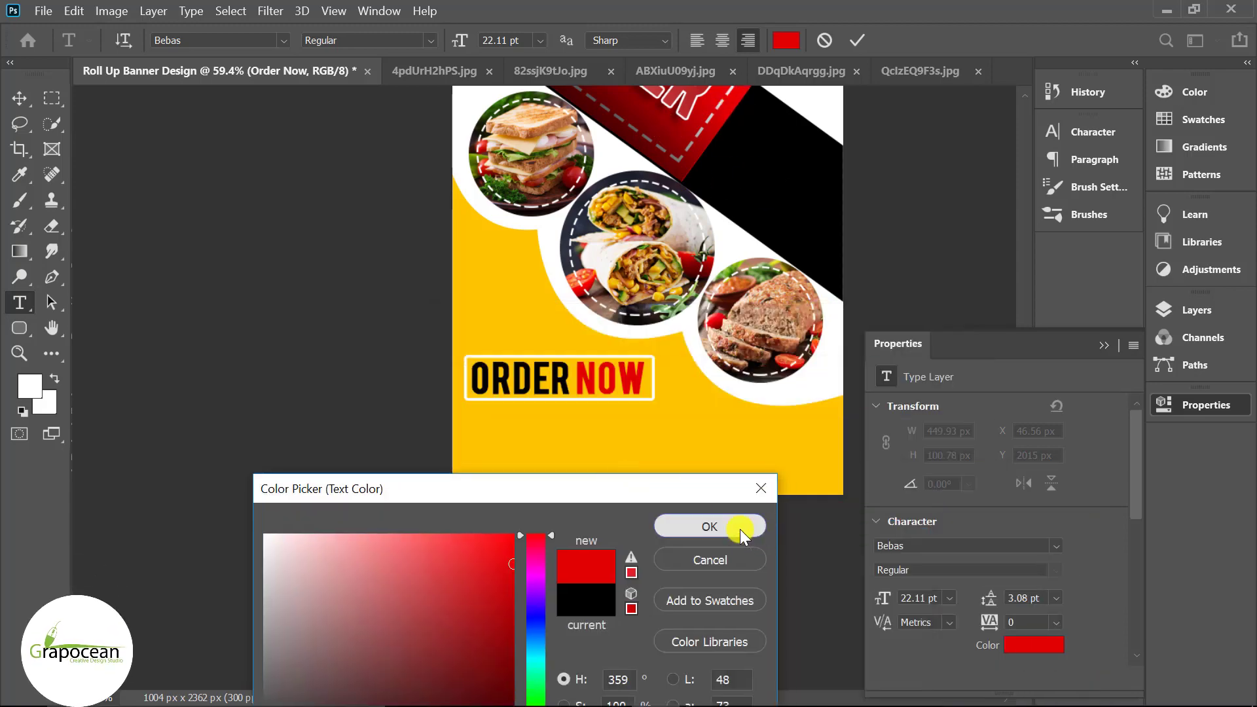
click(710, 526)
click(20, 302)
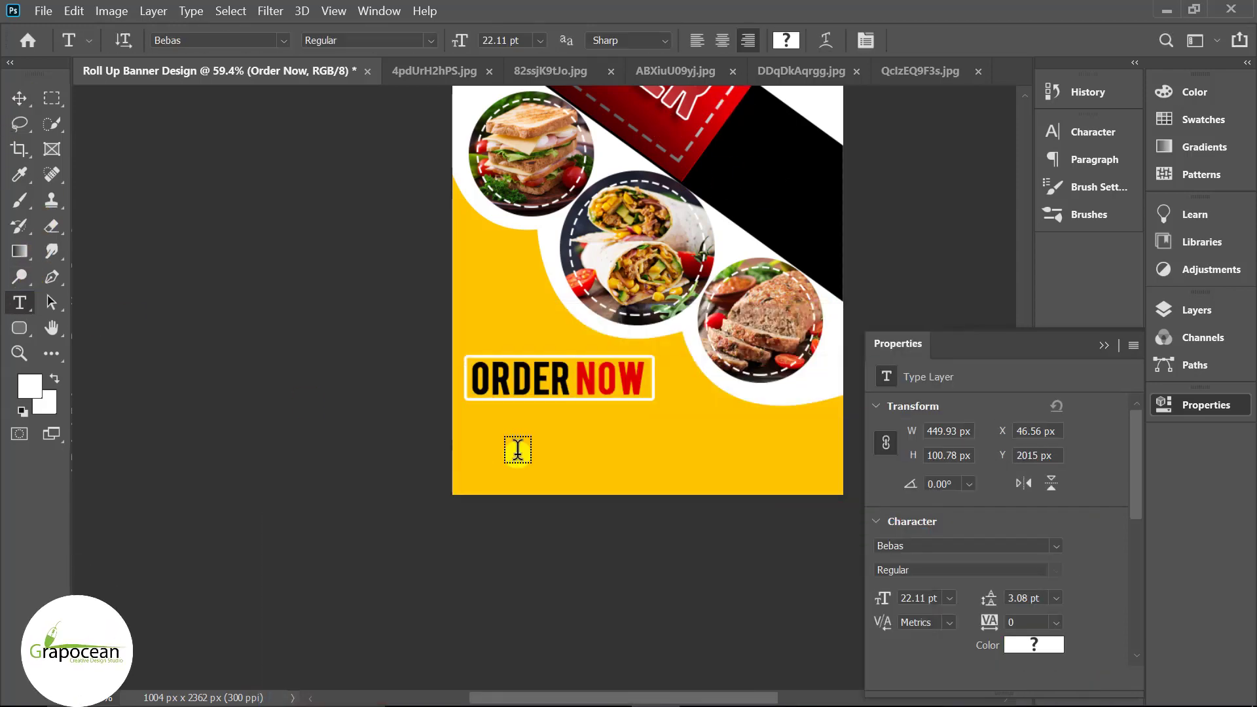
click(517, 450)
text(ww)
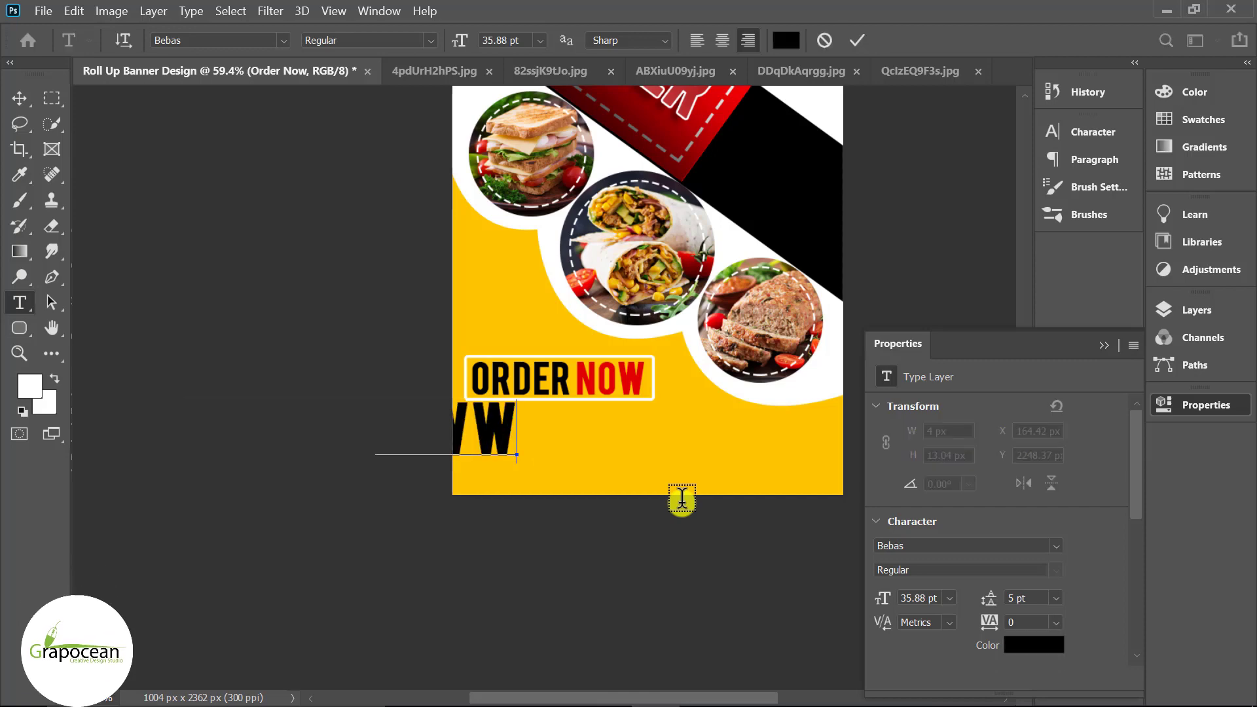
text(w.gr)
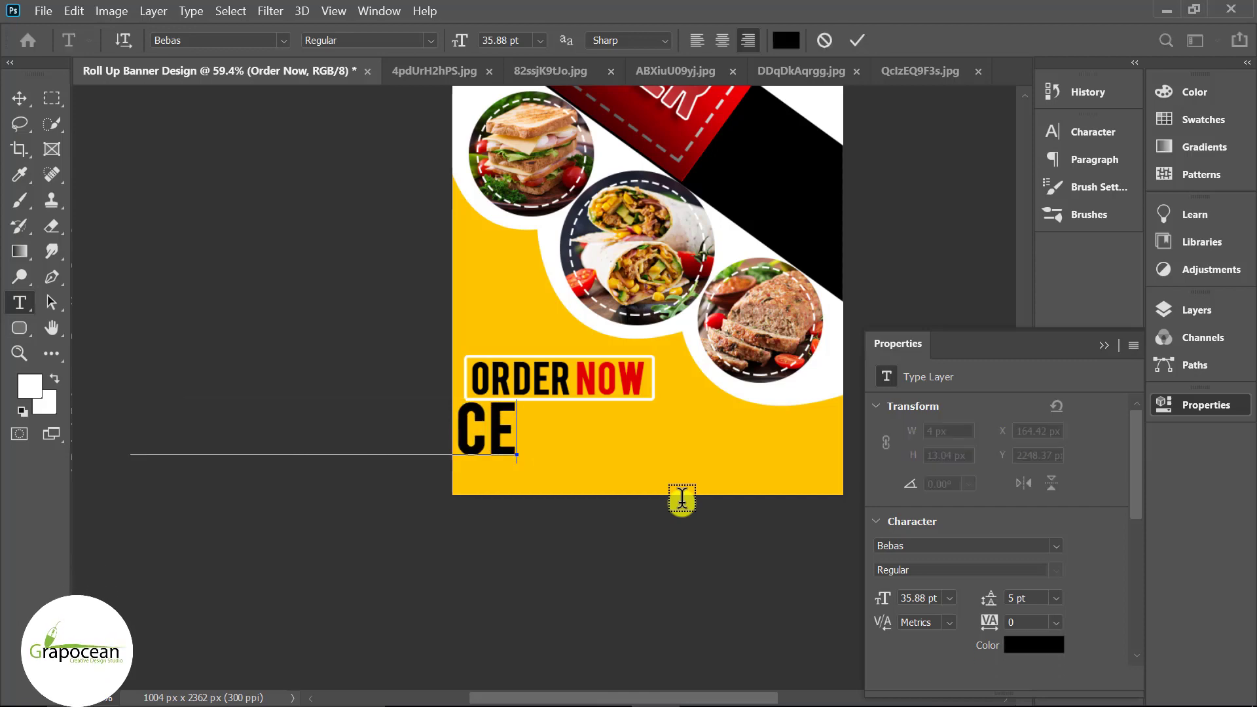
text(an.com)
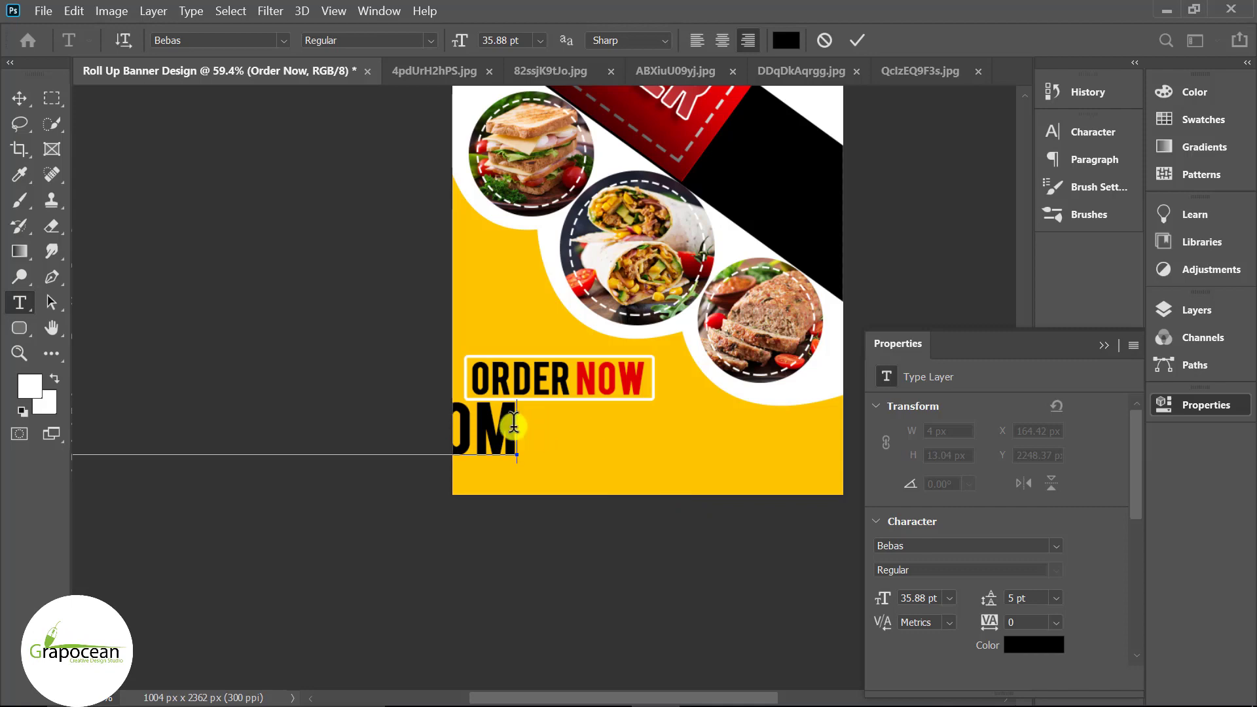
key(ctrl+a)
scroll(514, 425, left, 2)
scroll(382, 455, left, 2)
scroll(382, 455, down, 3)
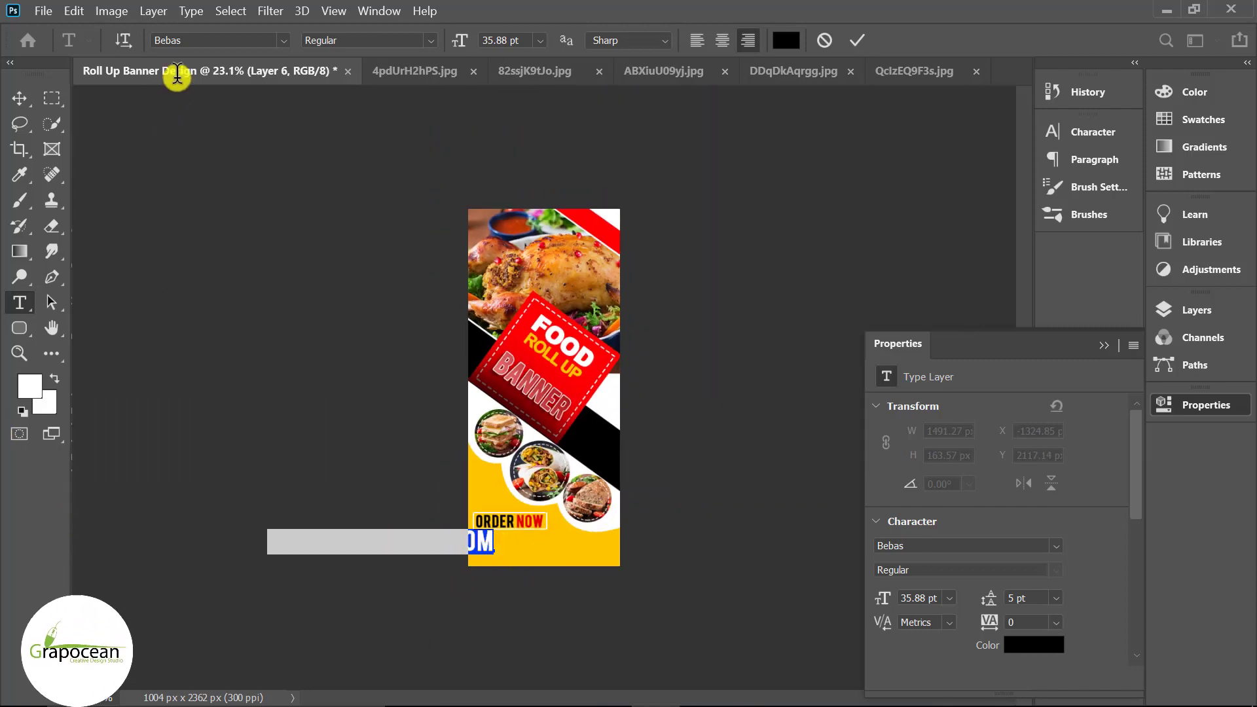
- Set the website text to Arial at 8.88 pt
click(283, 36)
click(235, 118)
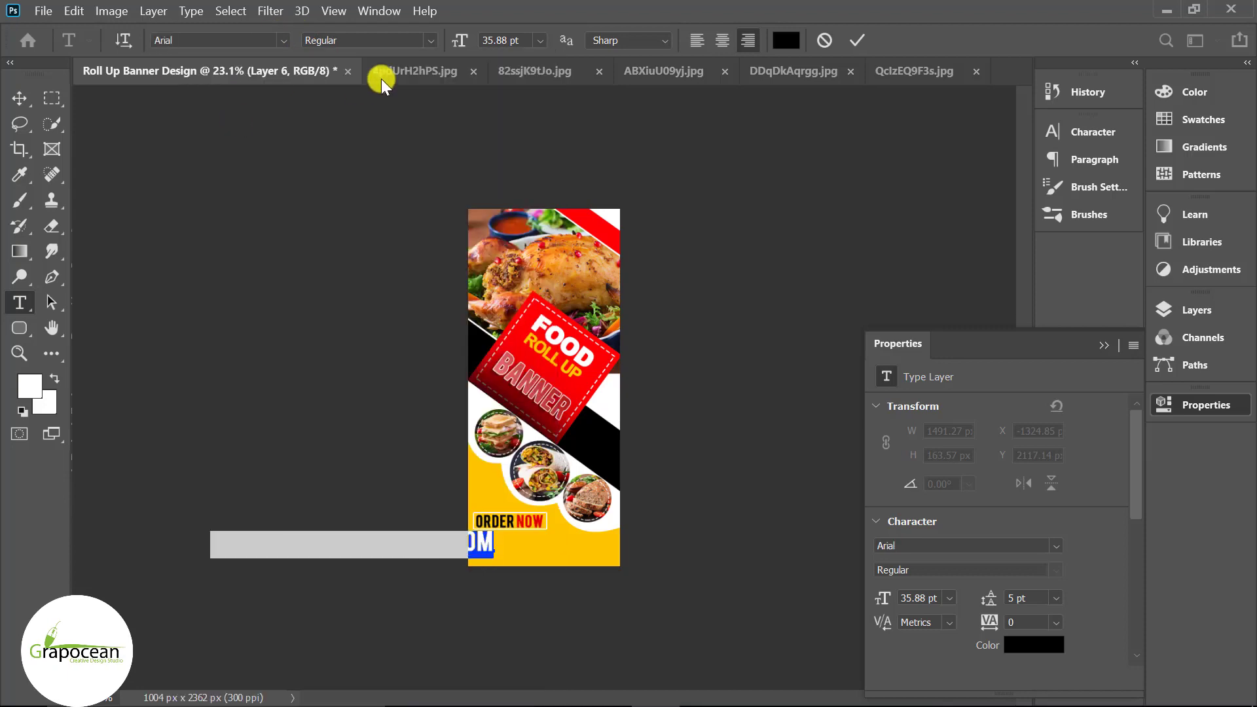
drag(464, 41, 446, 44)
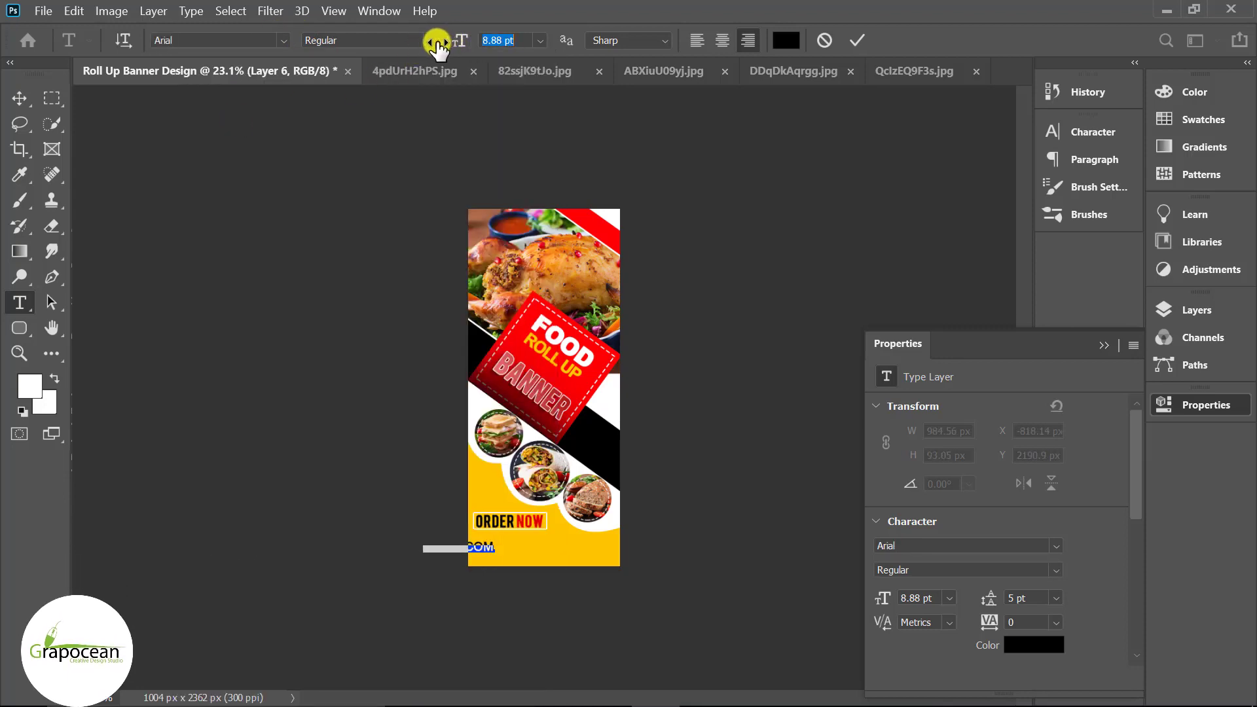
scroll(489, 517, up, 3)
scroll(459, 564, up, 3)
scroll(419, 603, up, 3)
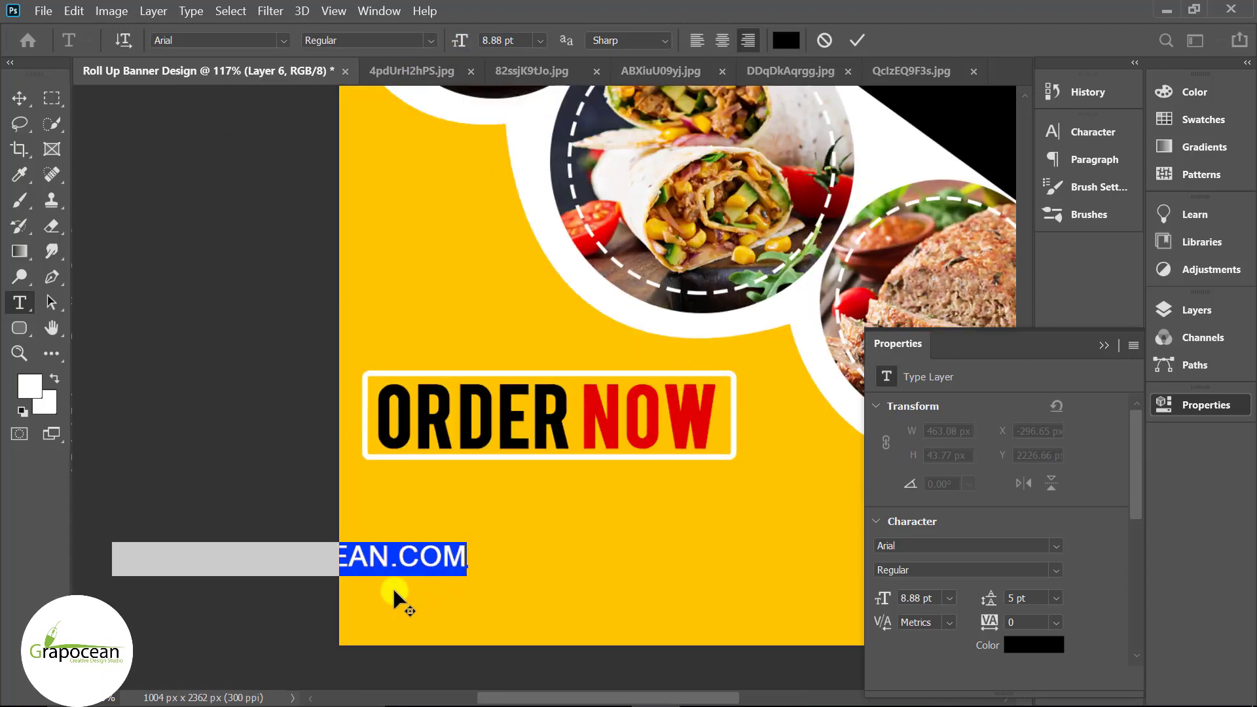
click(1091, 132)
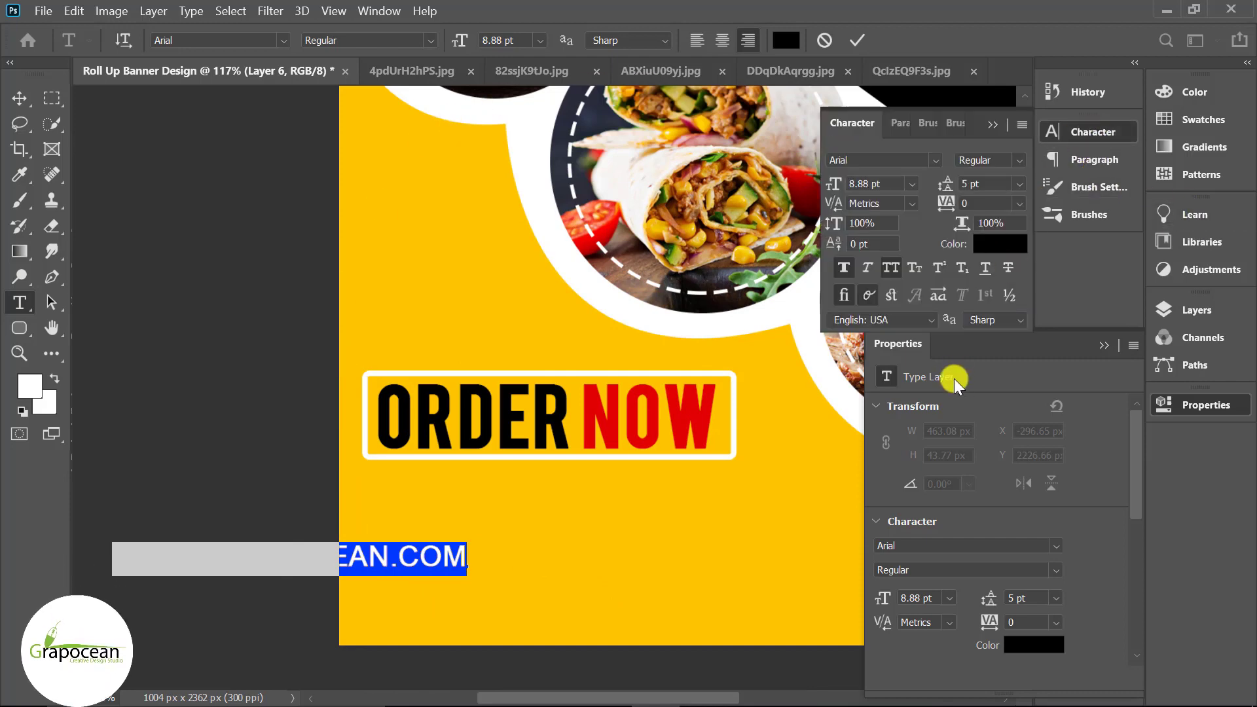
- Commit the website text and place it centred just below ORDER NOW
key(ctrl+Return)
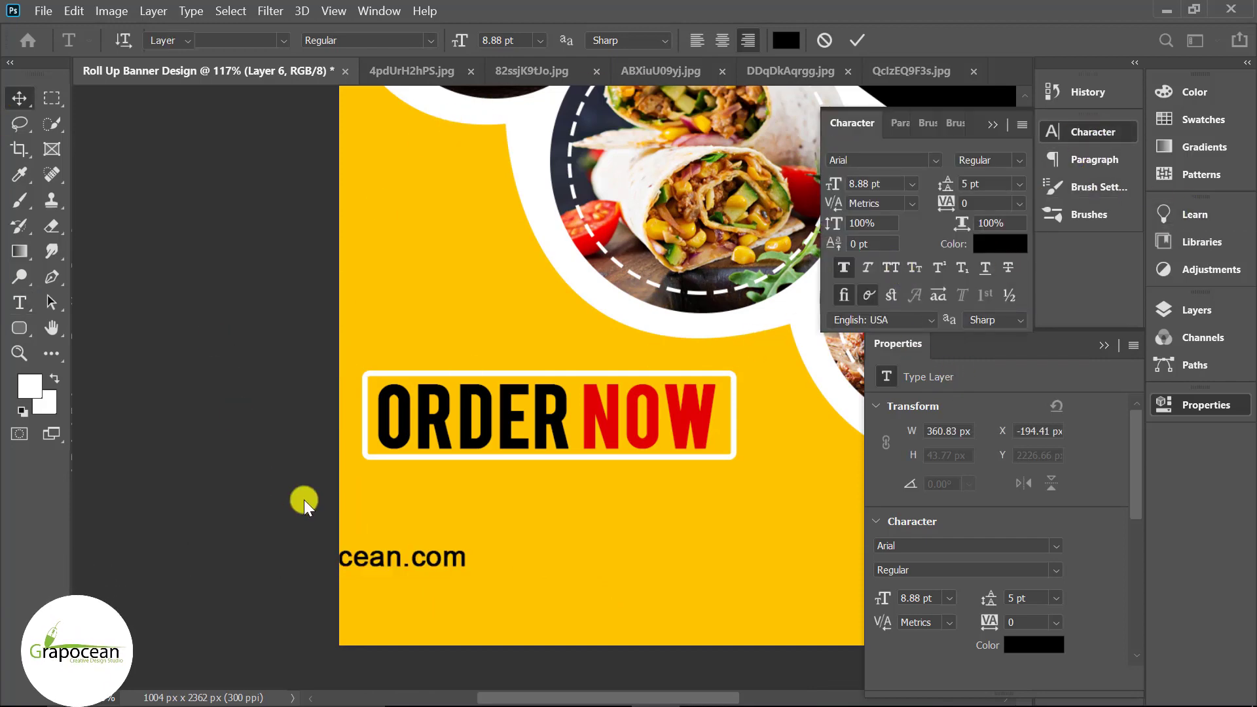
key(v)
drag(396, 559, 612, 490)
key(ctrl+0)
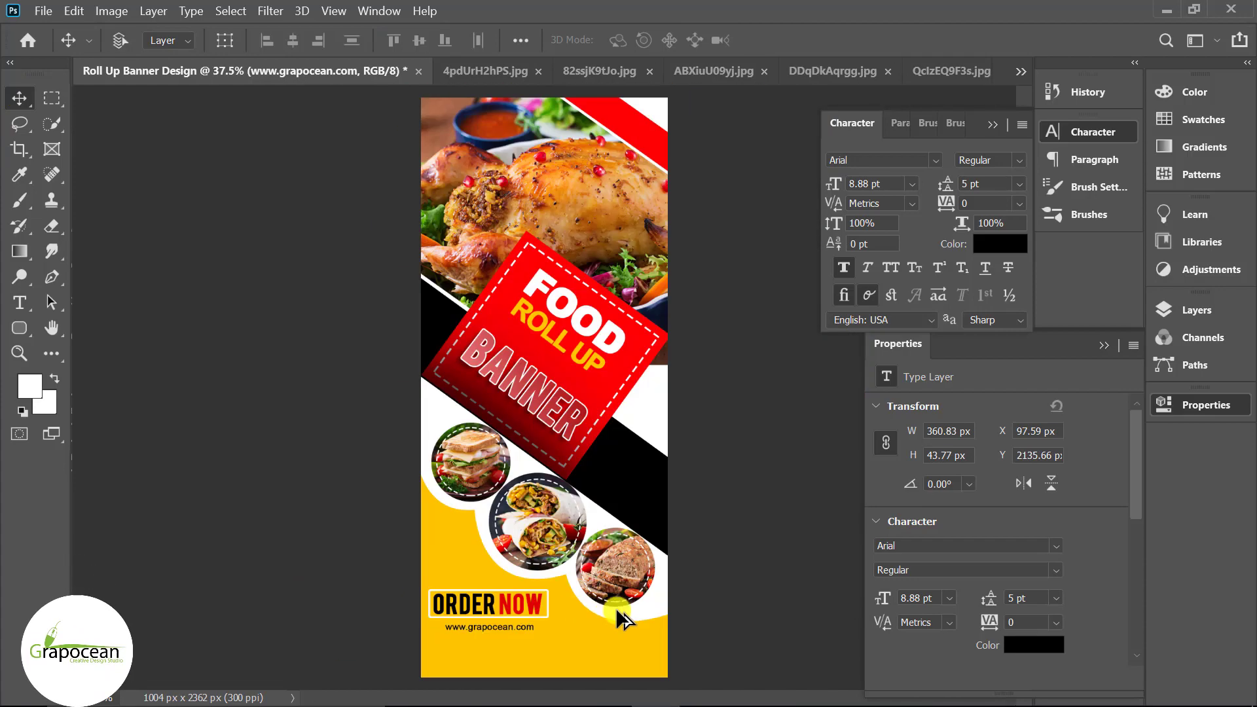
scroll(472, 678, up, 3)
scroll(543, 582, up, 3)
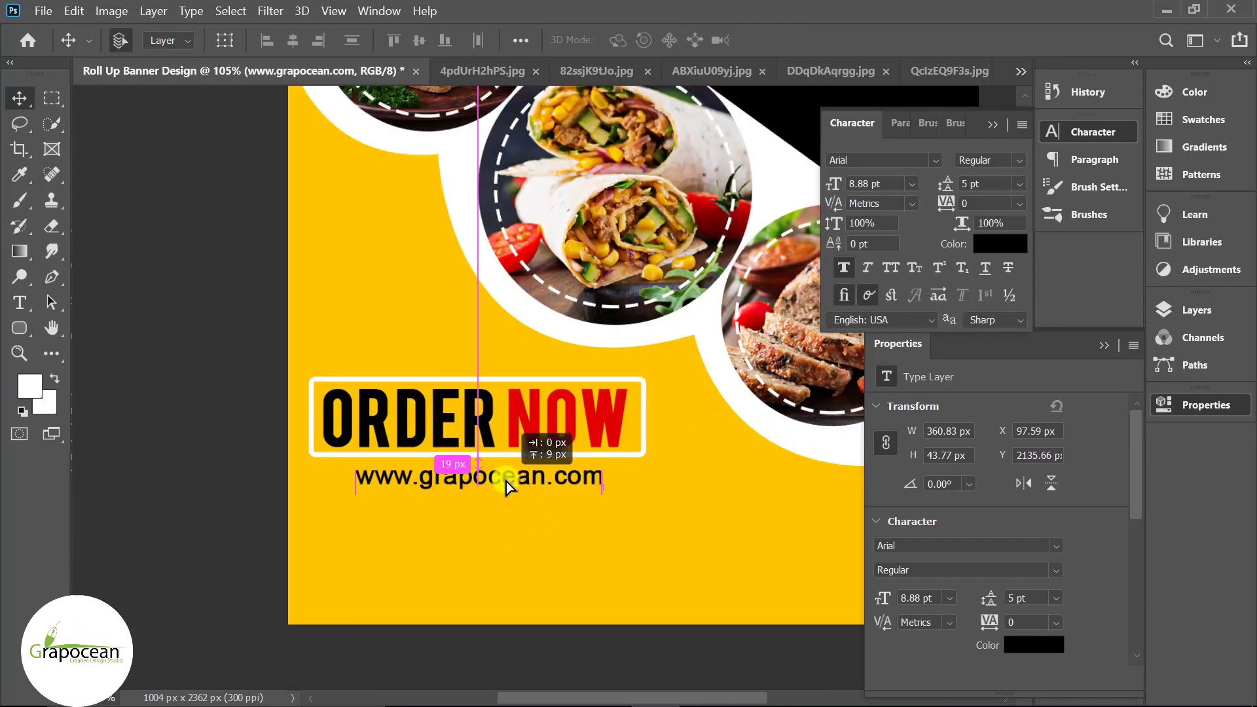
scroll(504, 507, down, 5)
scroll(559, 619, up, 4)
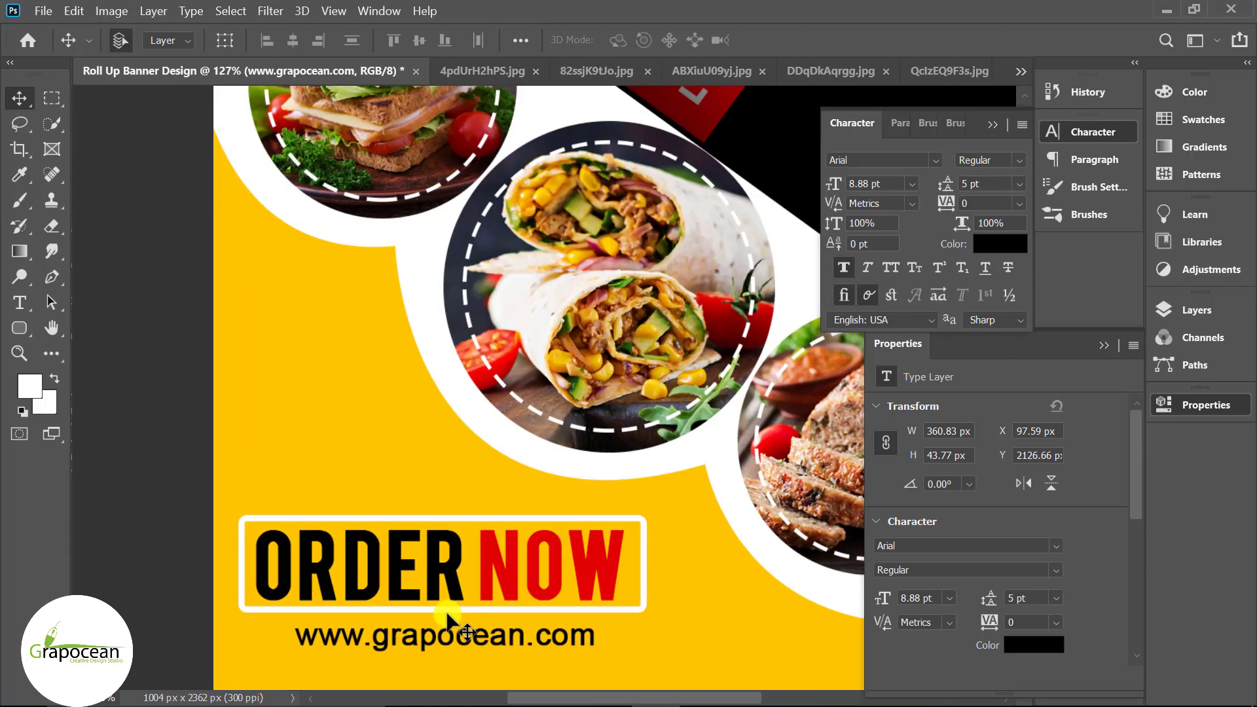
scroll(449, 542, up, 3)
scroll(369, 521, down, 3)
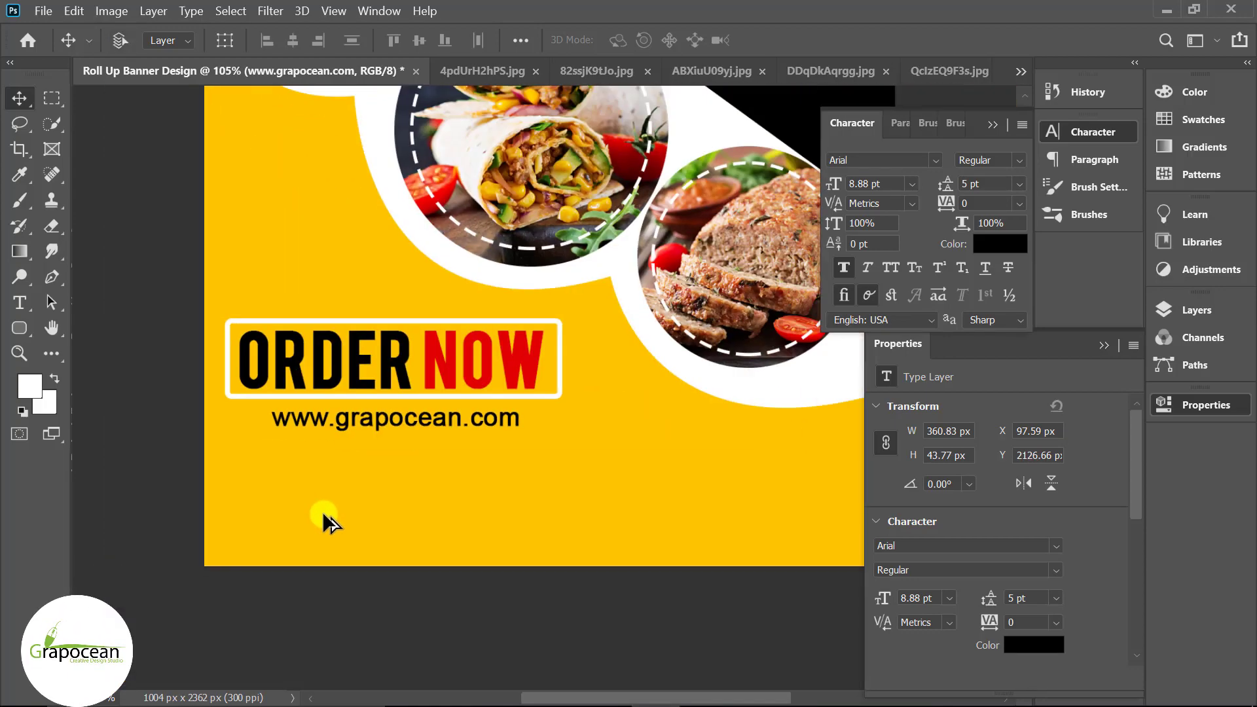
scroll(323, 517, down, 3)
- Add a Call line with the phone number at the banner bottom and nudge it into place
click(26, 305)
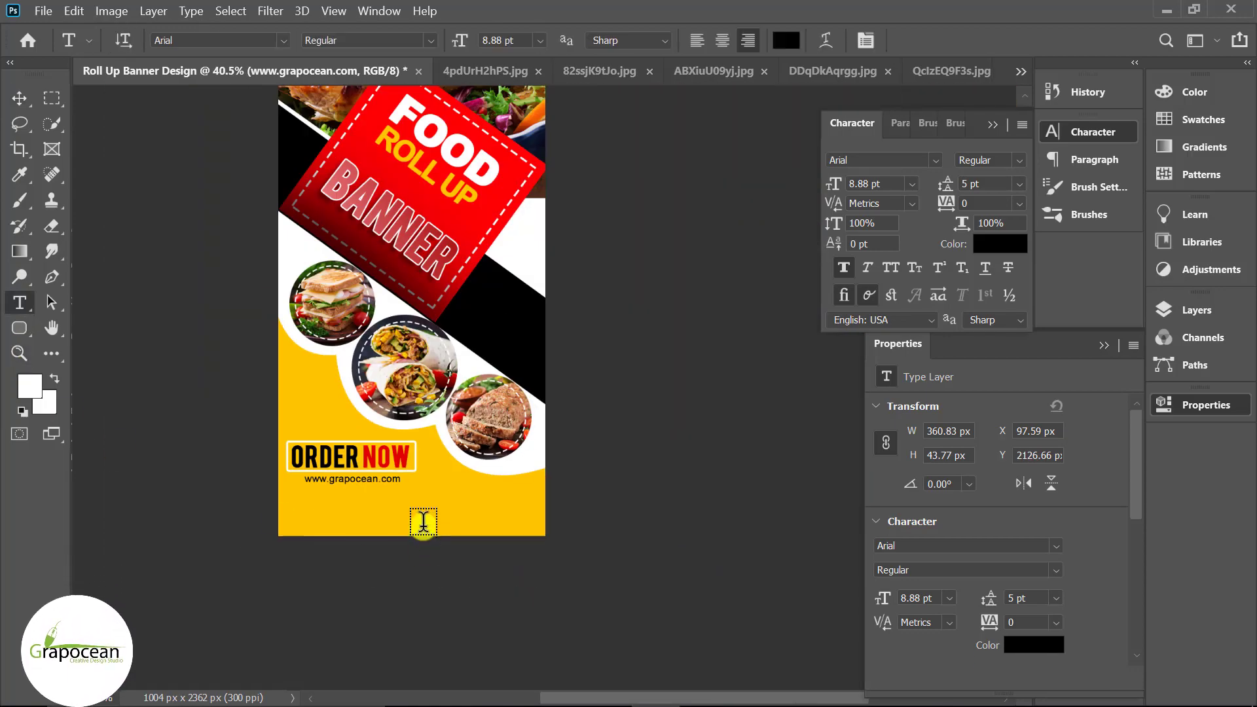
click(423, 521)
text(all)
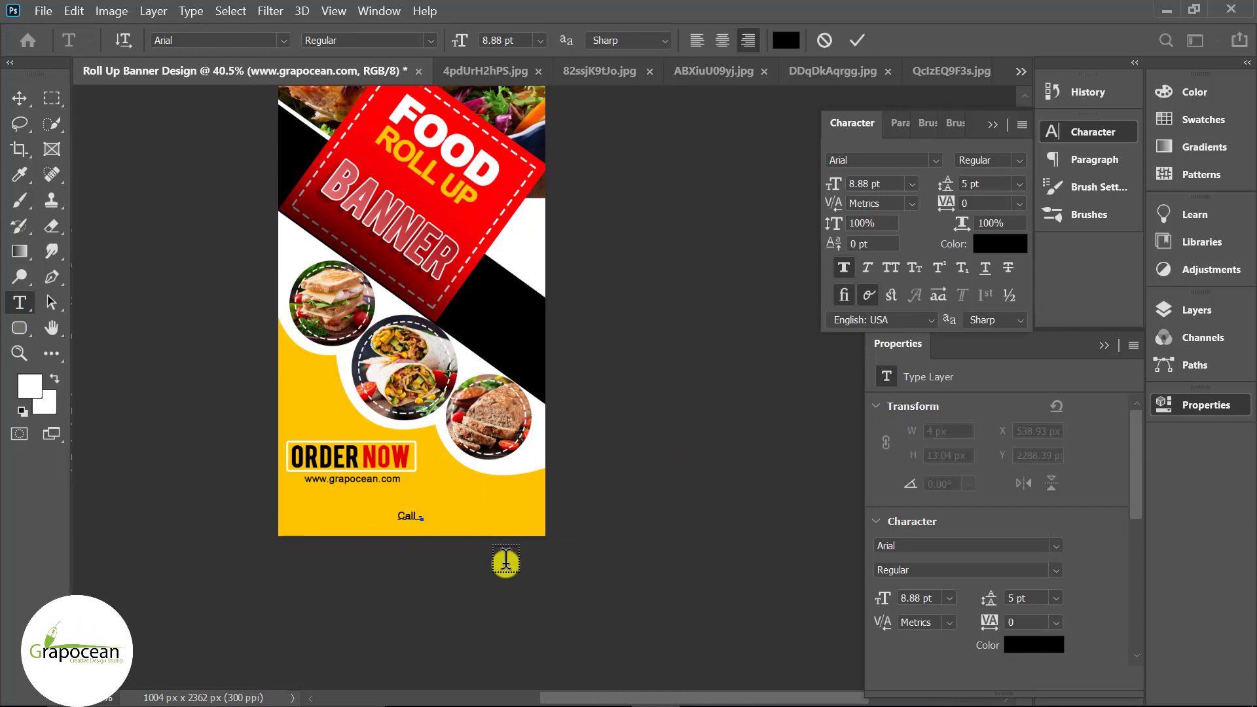
text( -555)
text( -888)
text(-000)
text(-111)
key(BackSpace)
text(2222)
click(401, 525)
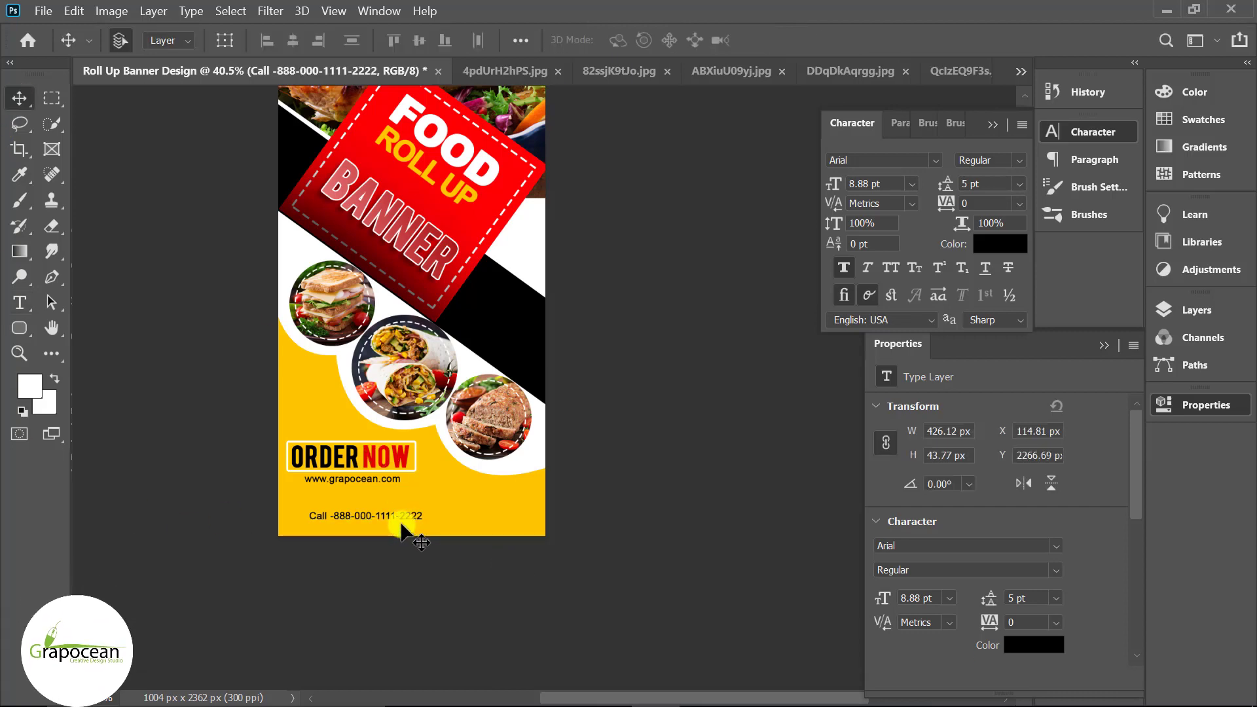
drag(453, 516, 450, 524)
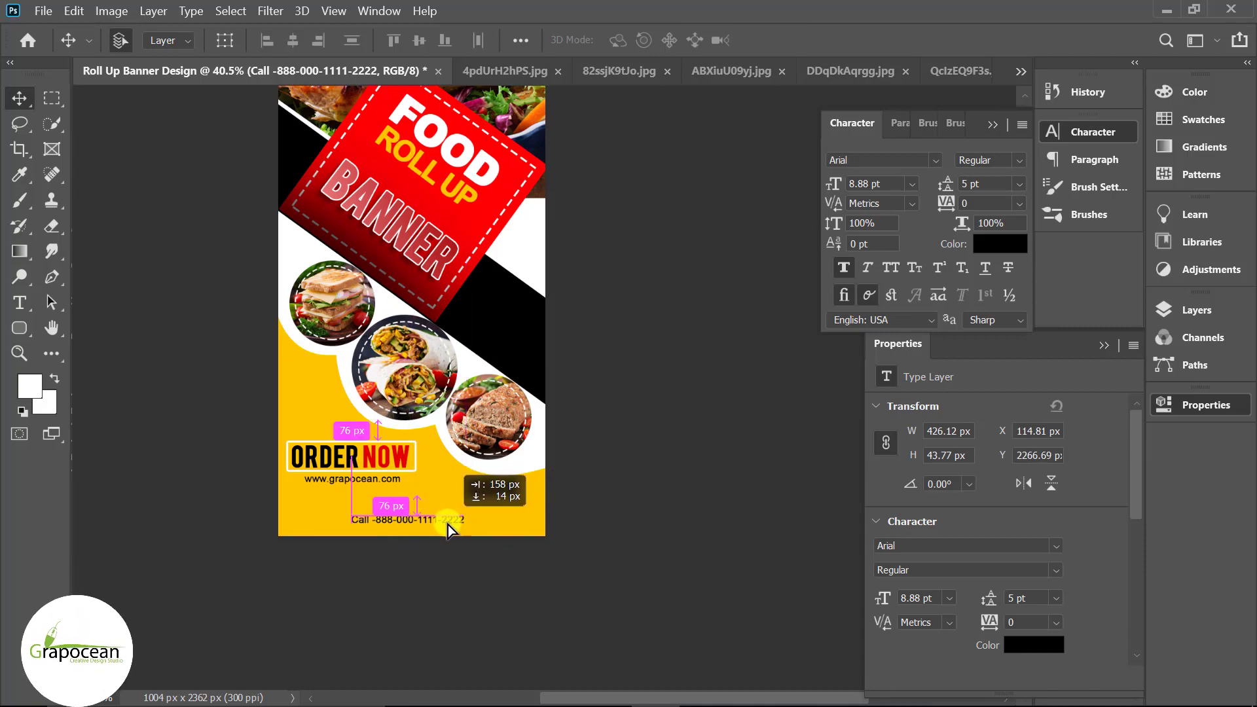
- Draw a rectangle bar across the bottom with red fill and no stroke
right_click(22, 329)
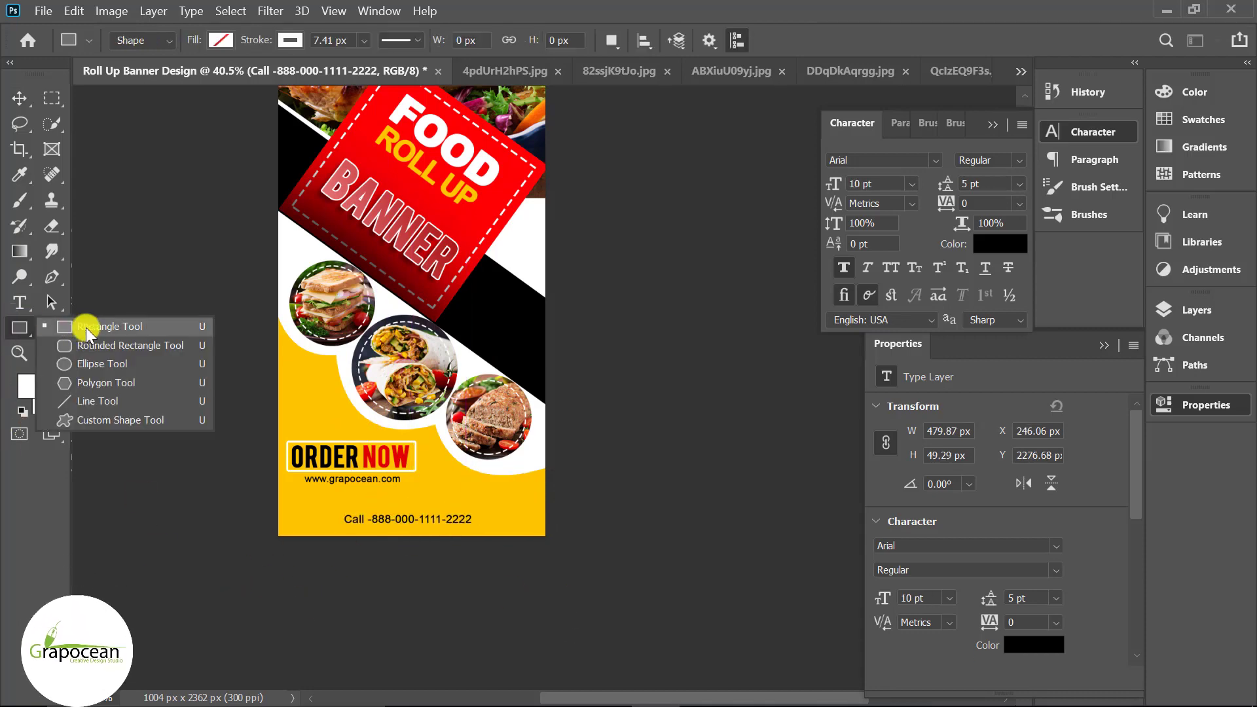
click(98, 325)
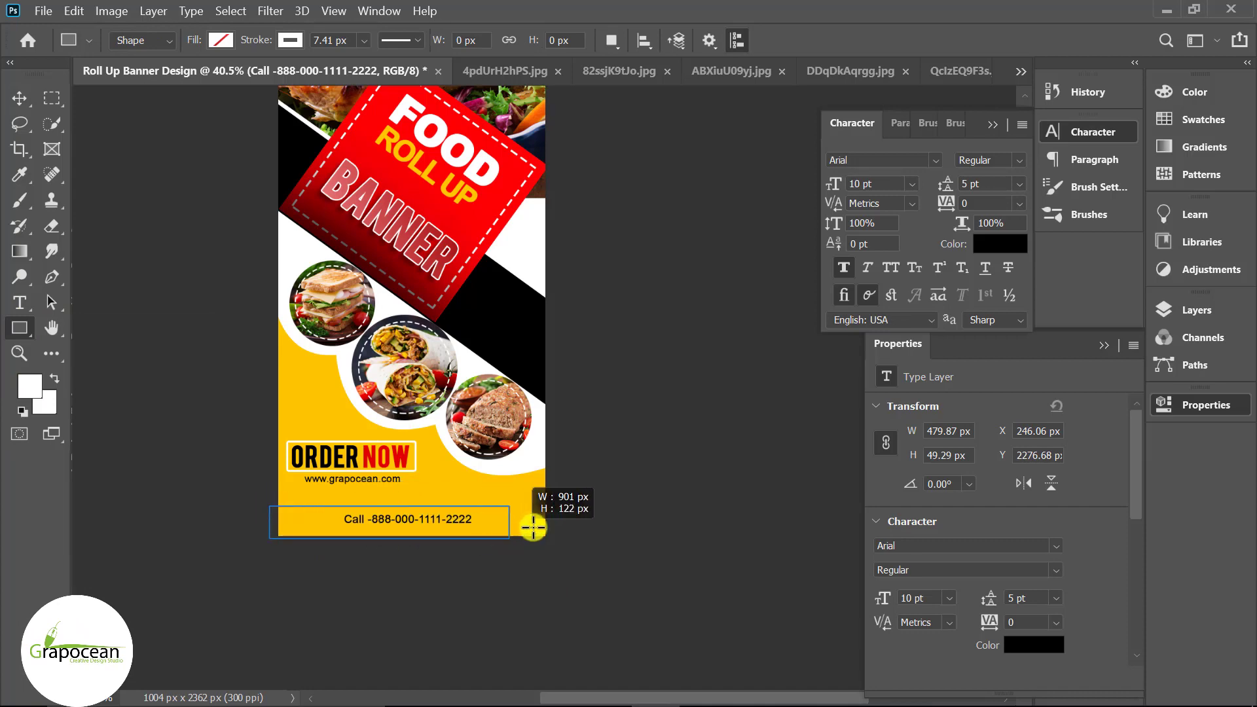
drag(288, 518, 576, 530)
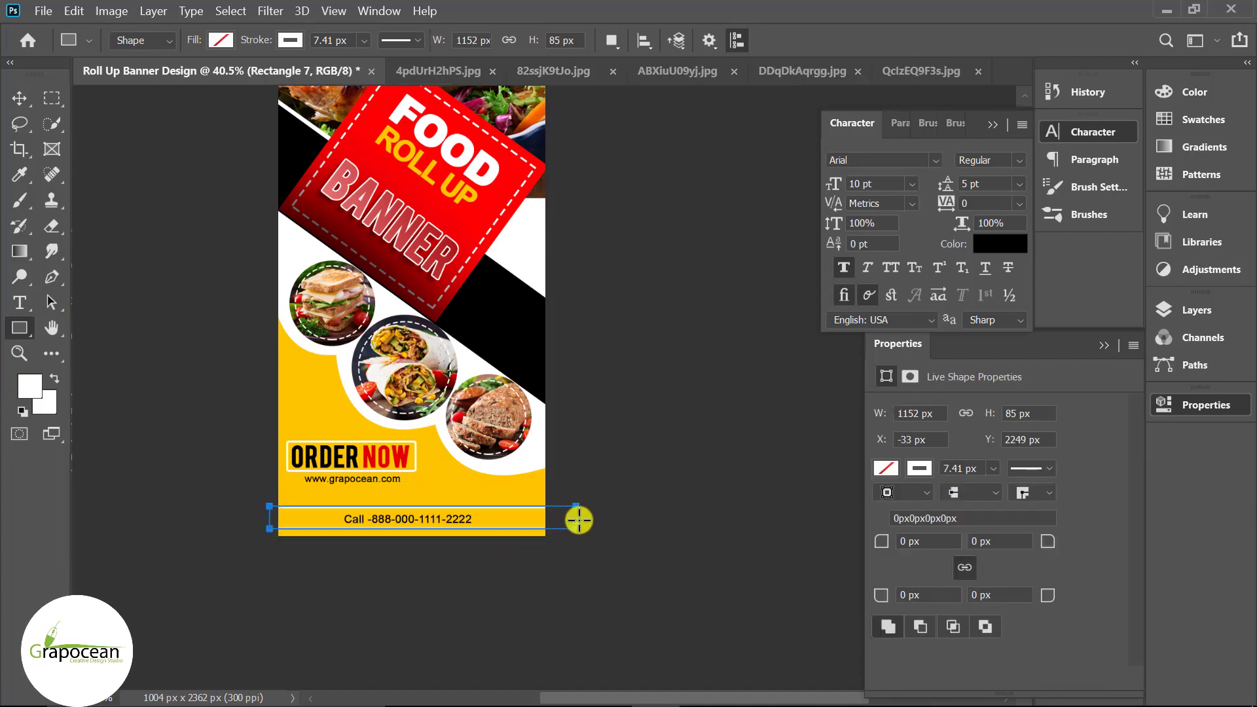
click(220, 39)
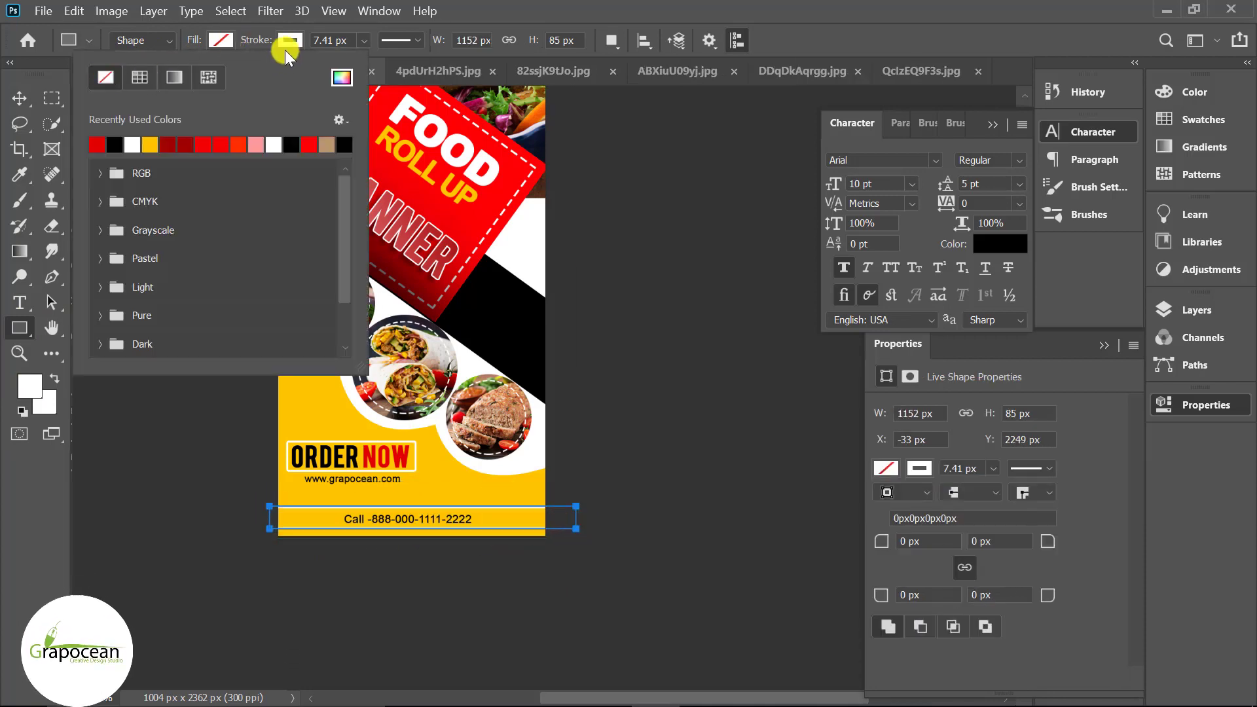
click(295, 41)
click(105, 77)
click(221, 40)
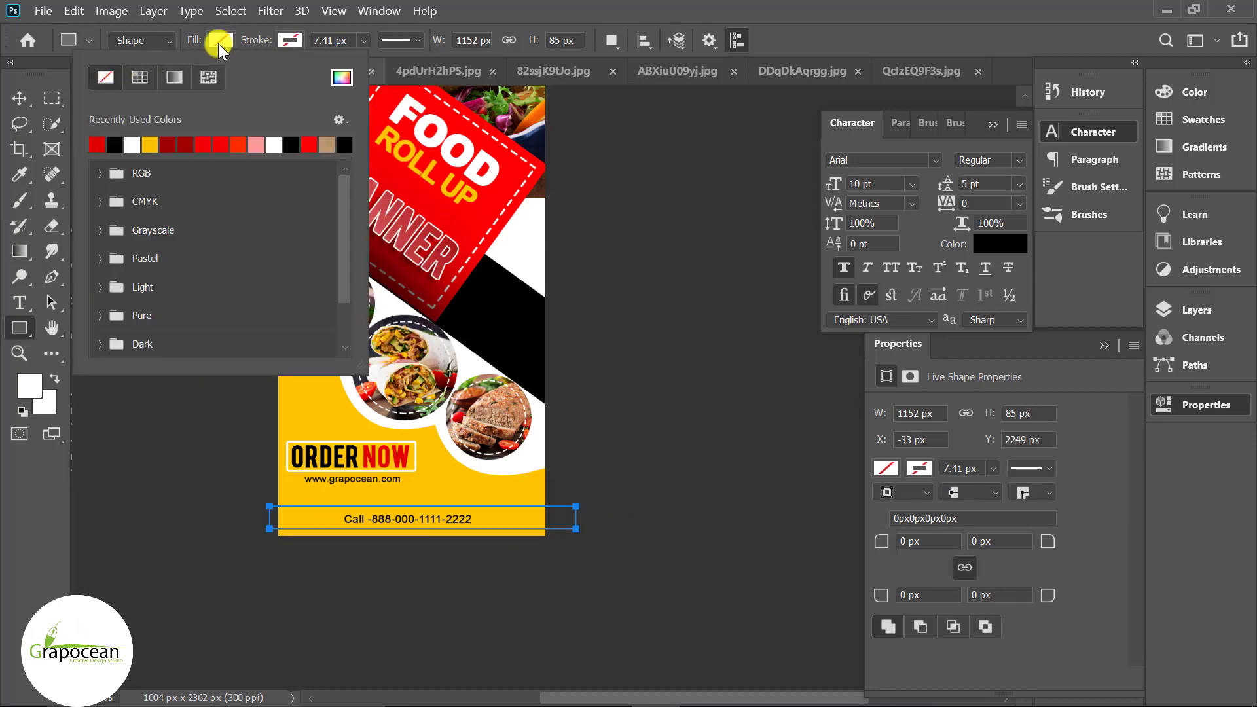
click(97, 144)
click(14, 102)
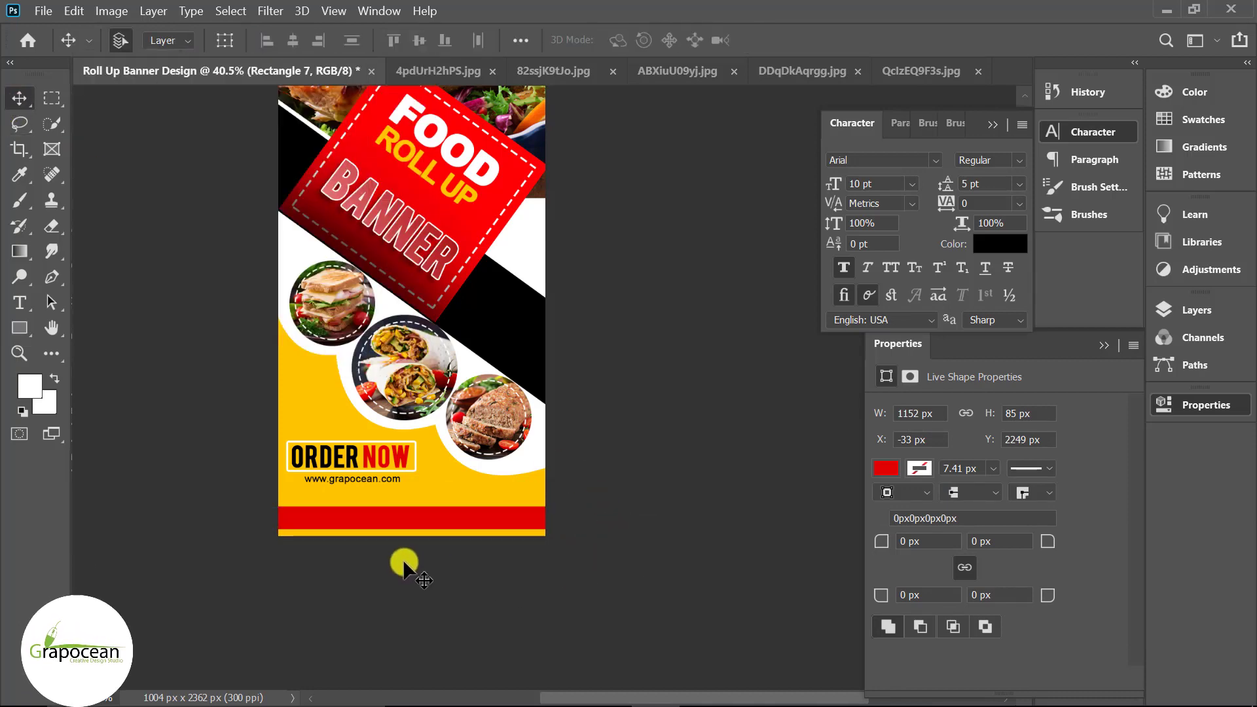
- Send the red bar behind the Call text and nudge the text up slightly
scroll(404, 564, up, 2)
key(ctrl+bracketleft)
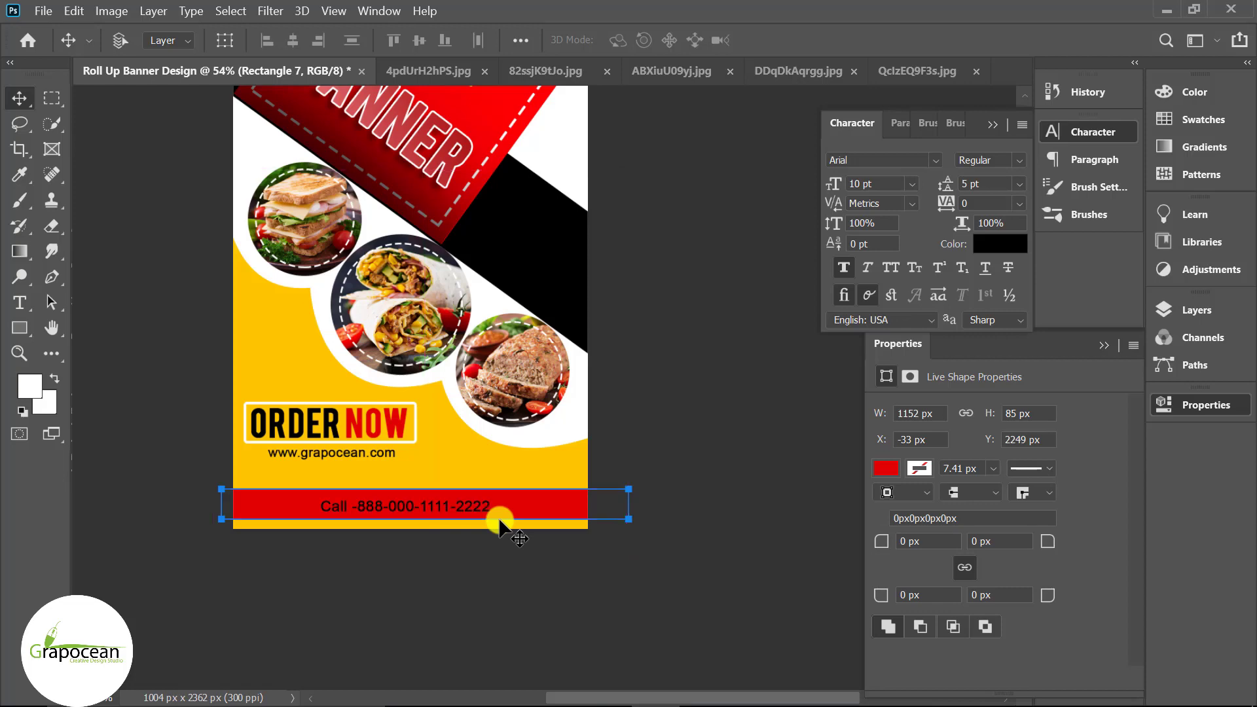
click(449, 561)
scroll(449, 561, up, 3)
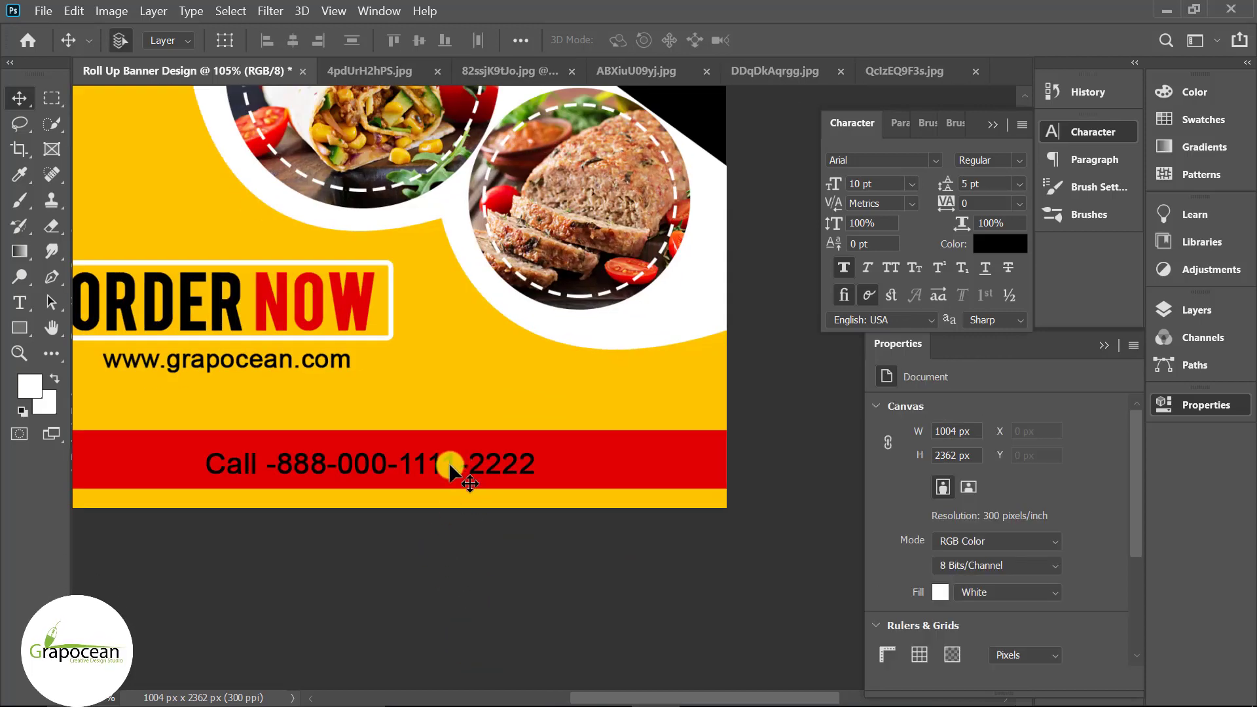
click(453, 482)
key(Up)
key(Up)
key(Up)
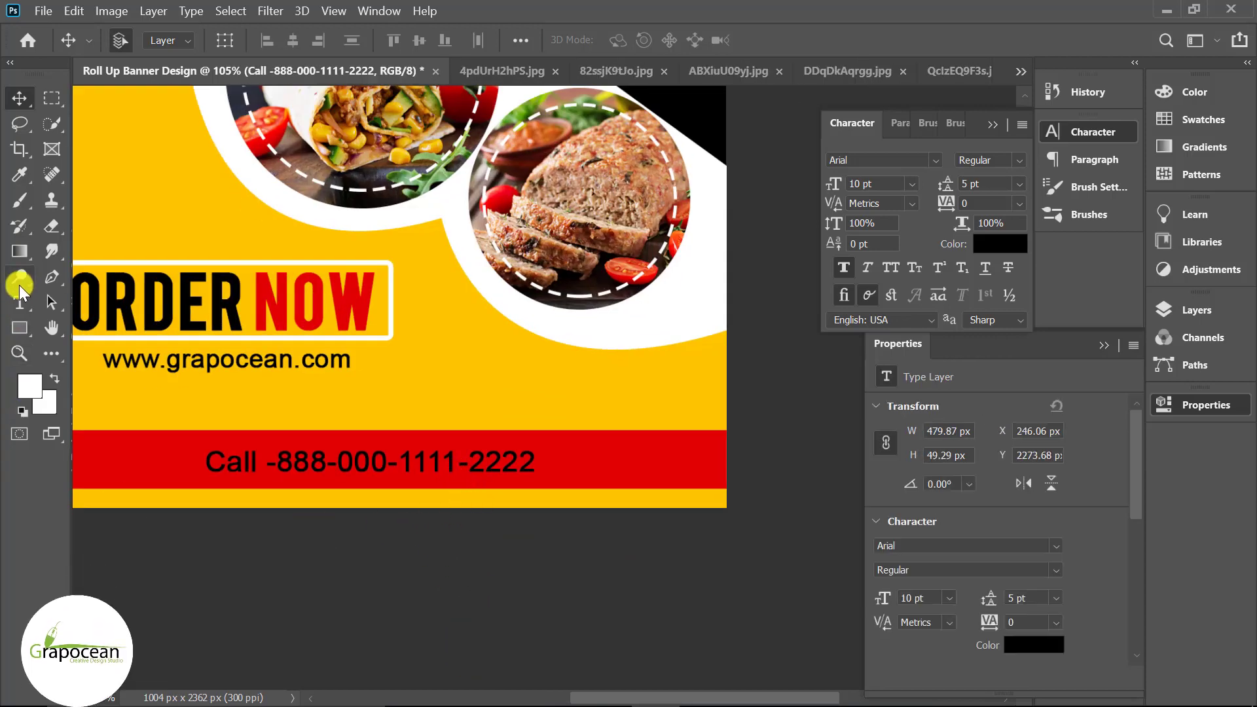
- Change the Call phone-number text colour to white
click(19, 302)
click(205, 455)
key(ctrl+a)
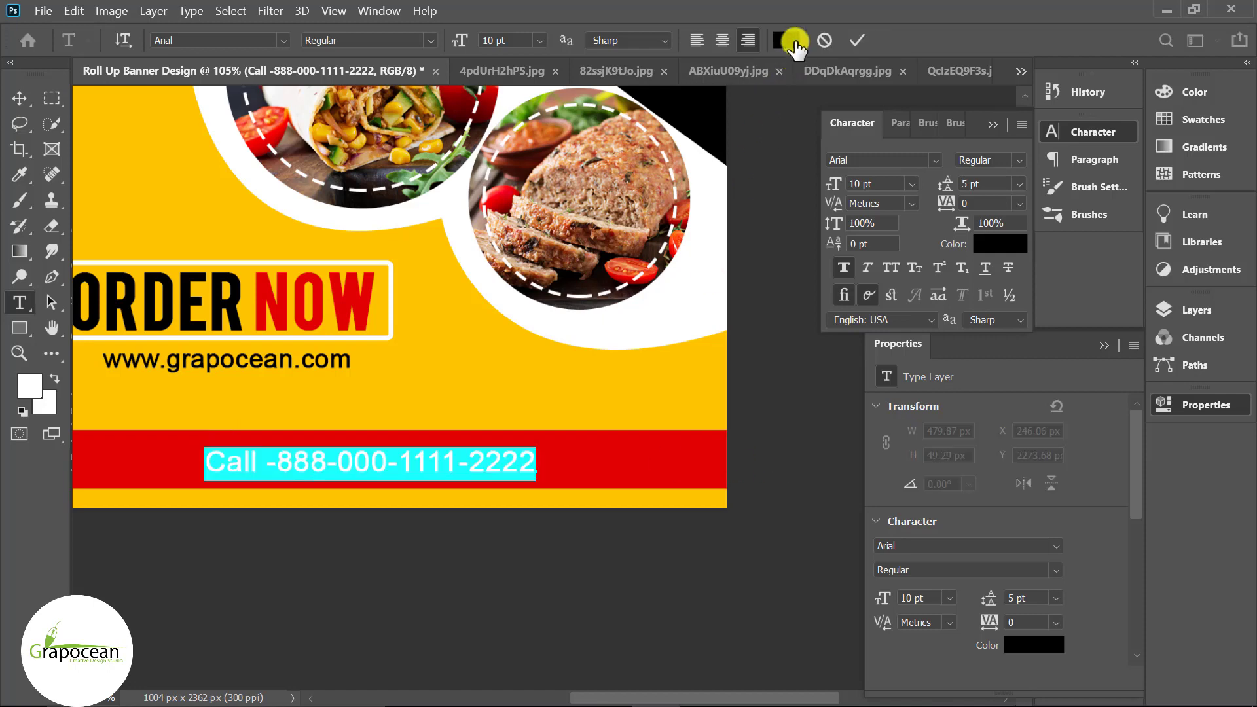
click(786, 40)
click(700, 231)
click(710, 358)
click(19, 98)
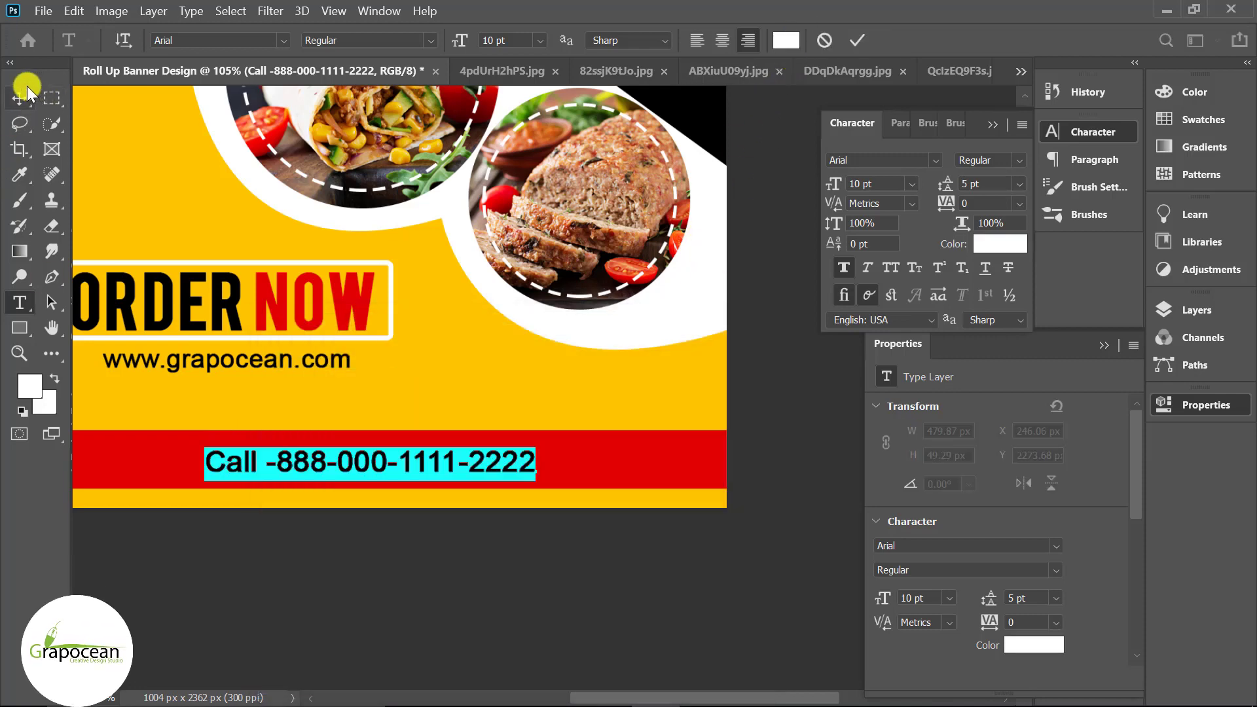
key(ctrl+0)
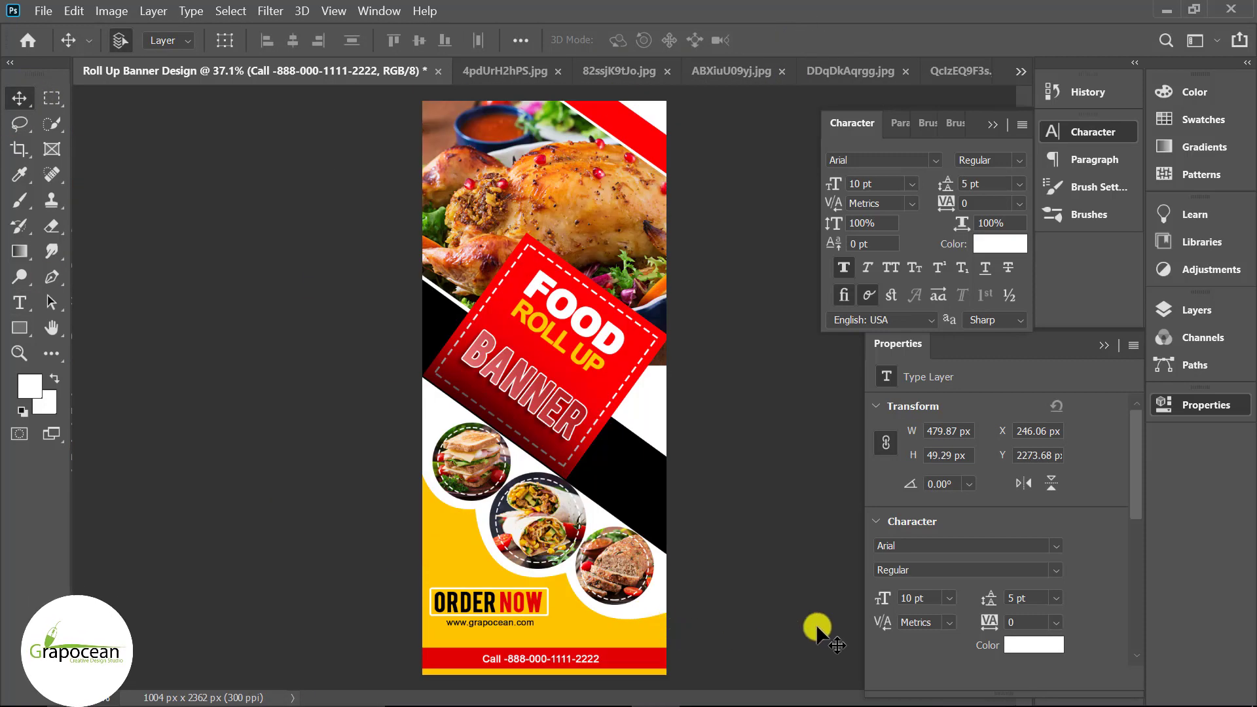
- Open the Layers panel and select the Rounded Rectangle 1 layer
click(1105, 345)
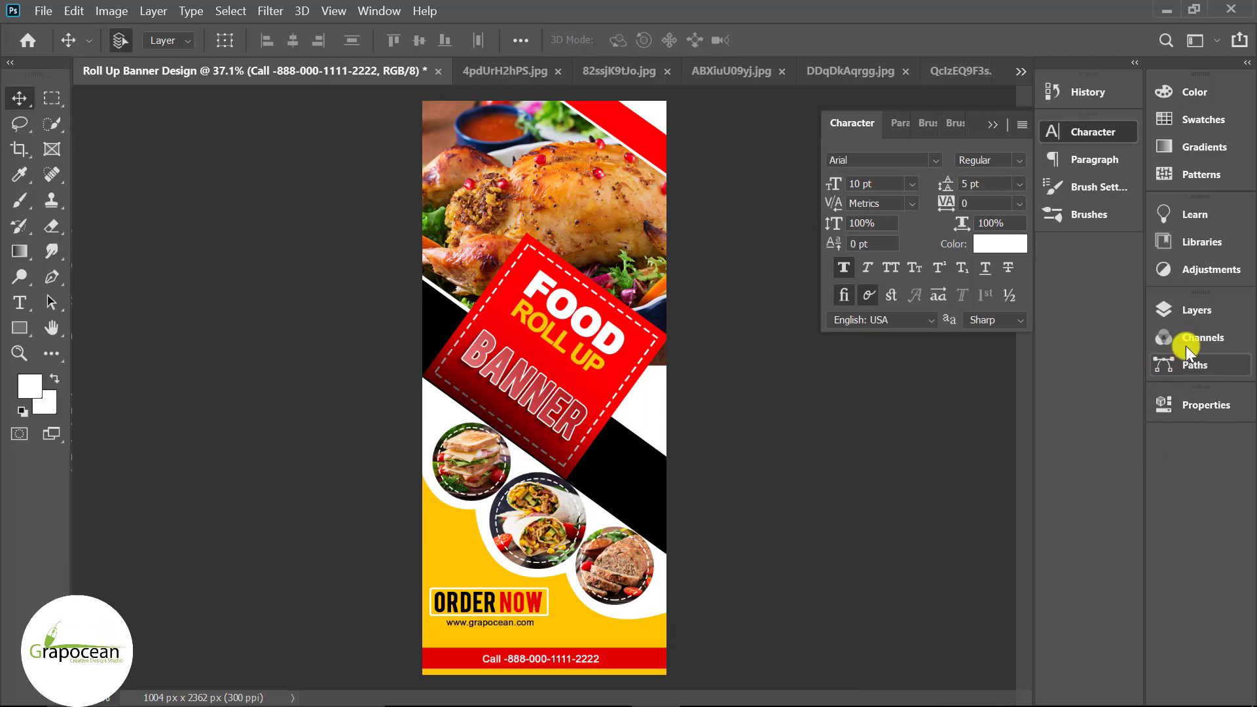
click(1182, 310)
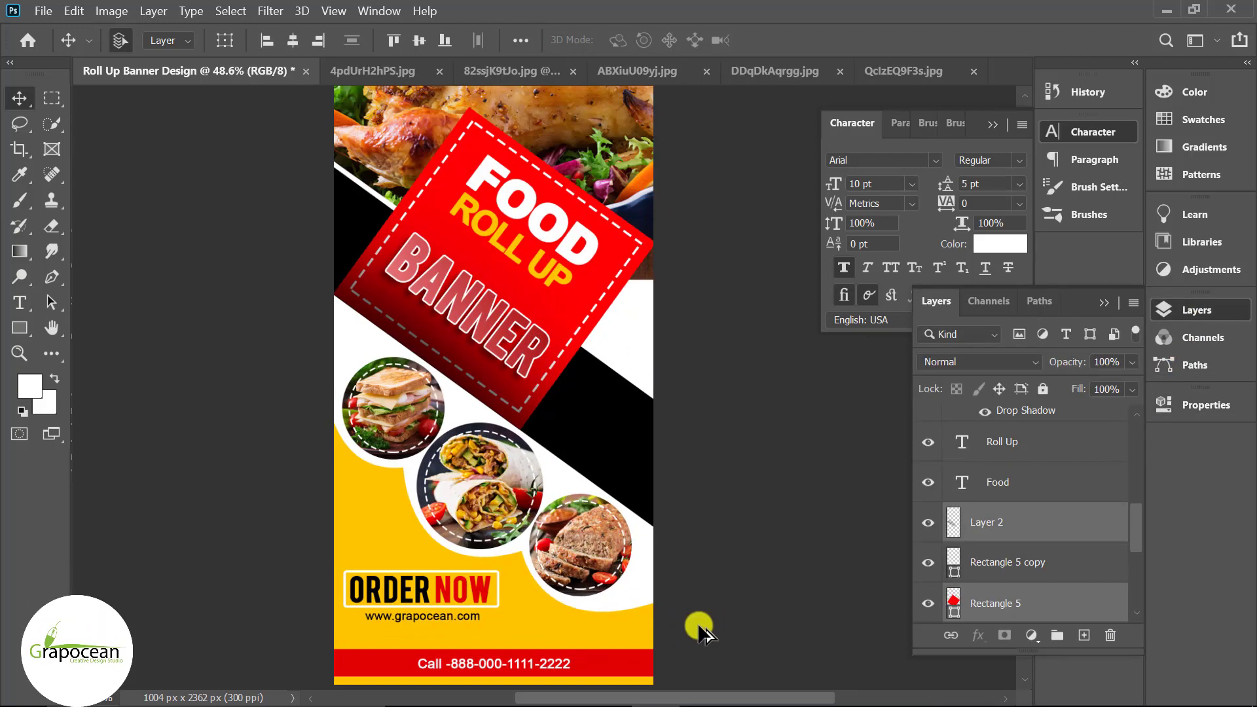
click(20, 303)
scroll(1039, 518, up, 3)
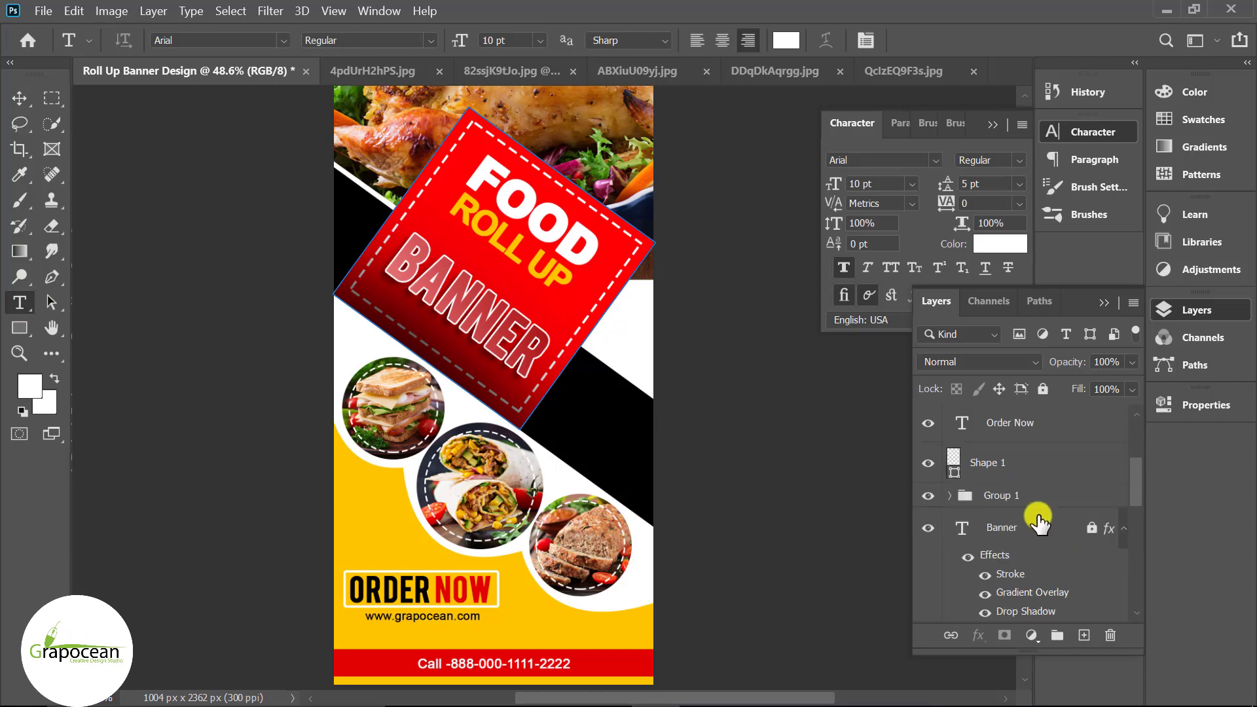
scroll(1043, 443, up, 5)
click(1043, 442)
- Type a white 50 in Arial Black at 43 pt and move it onto the black stripe
click(575, 432)
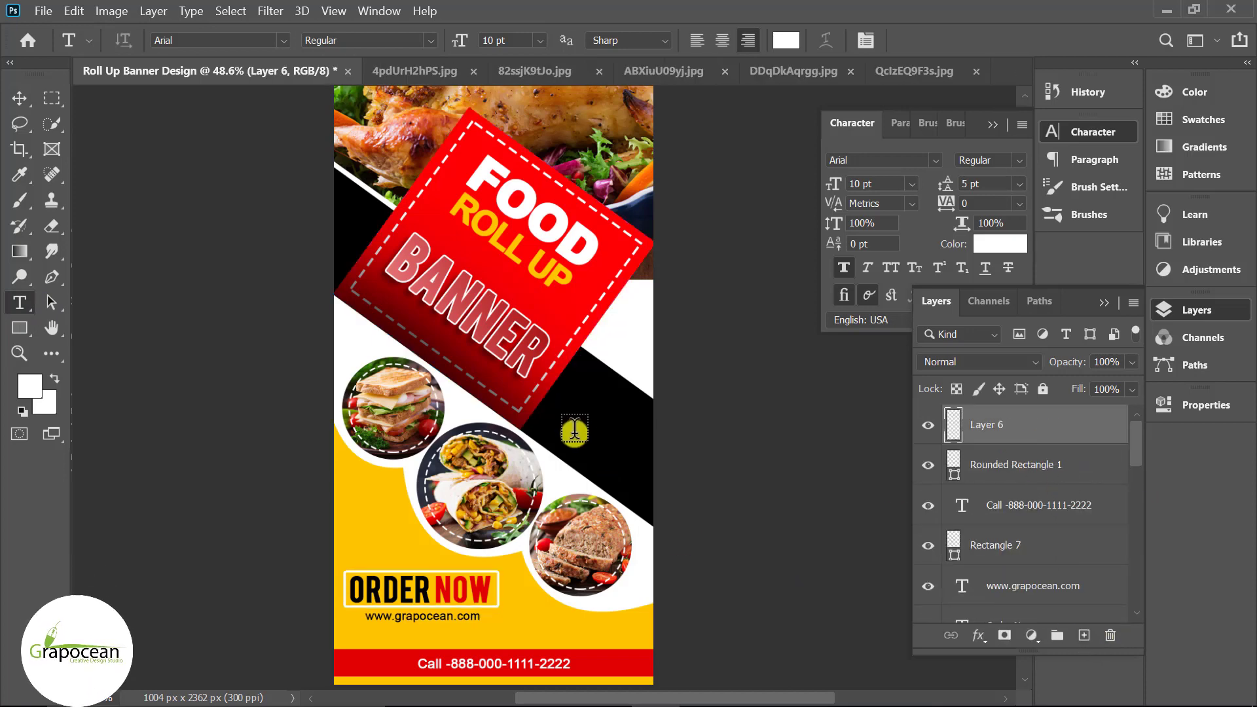
click(514, 43)
text(20)
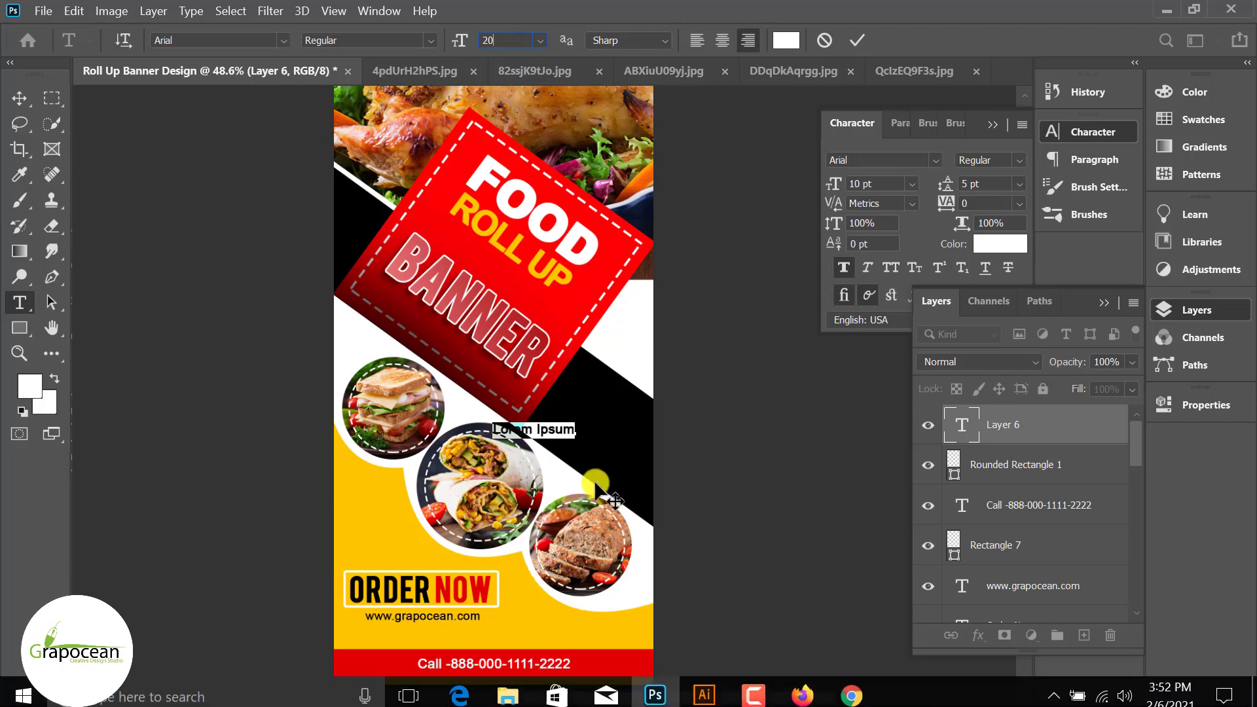
key(Return)
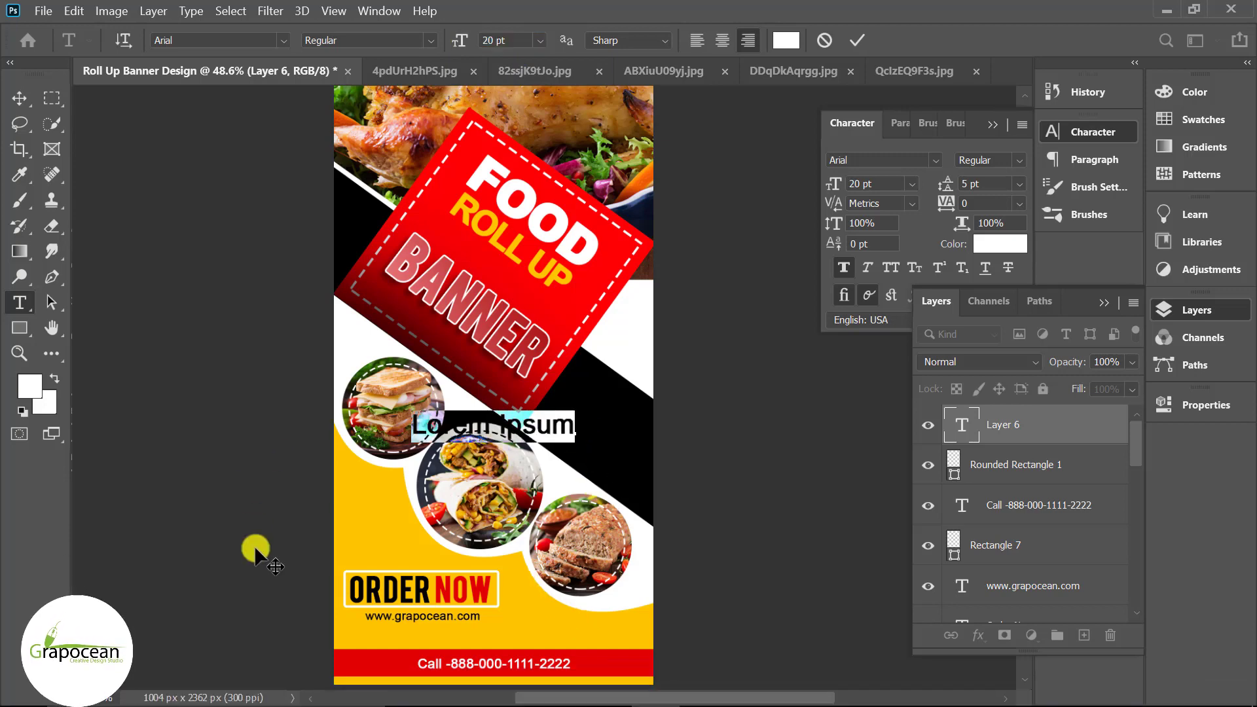
text(50)
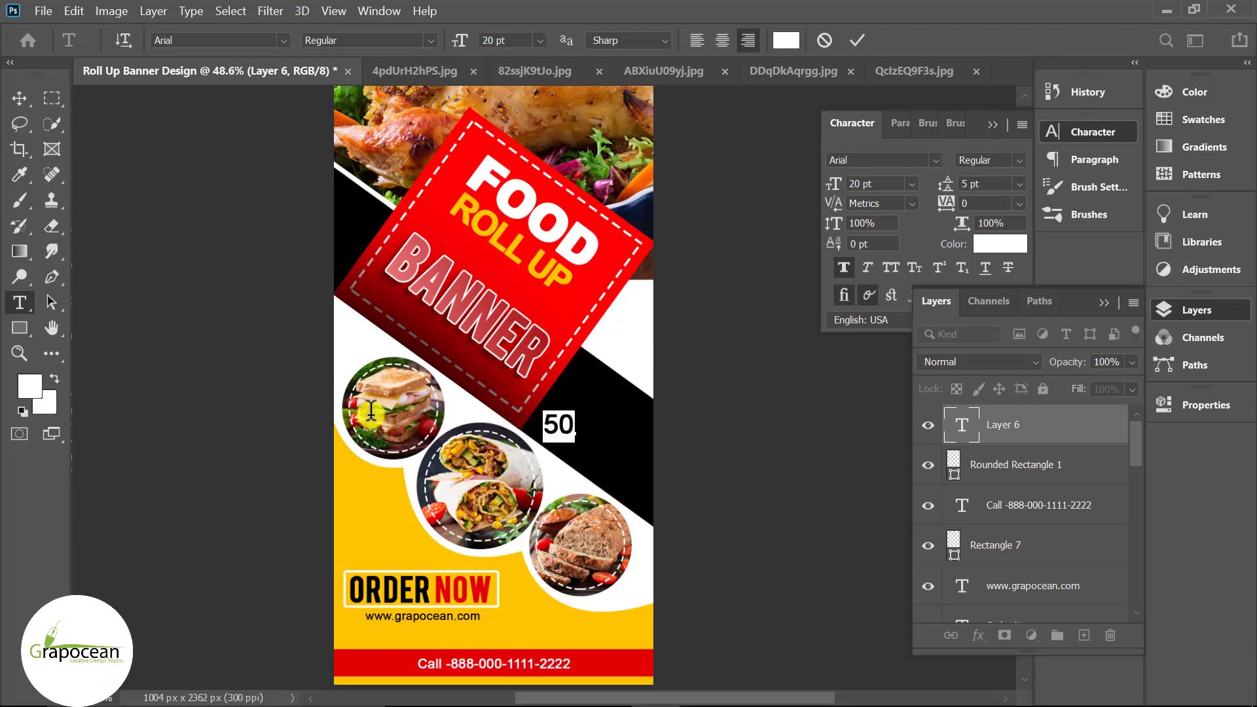
click(283, 40)
click(430, 40)
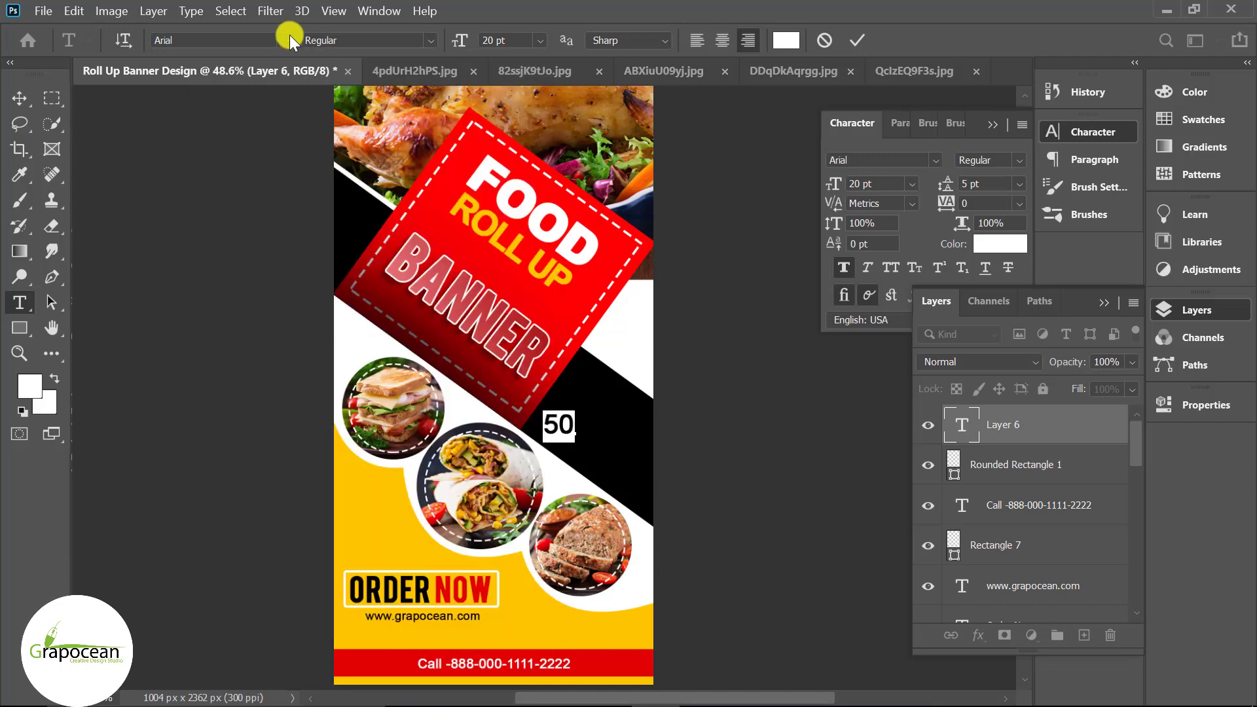
click(431, 39)
click(377, 137)
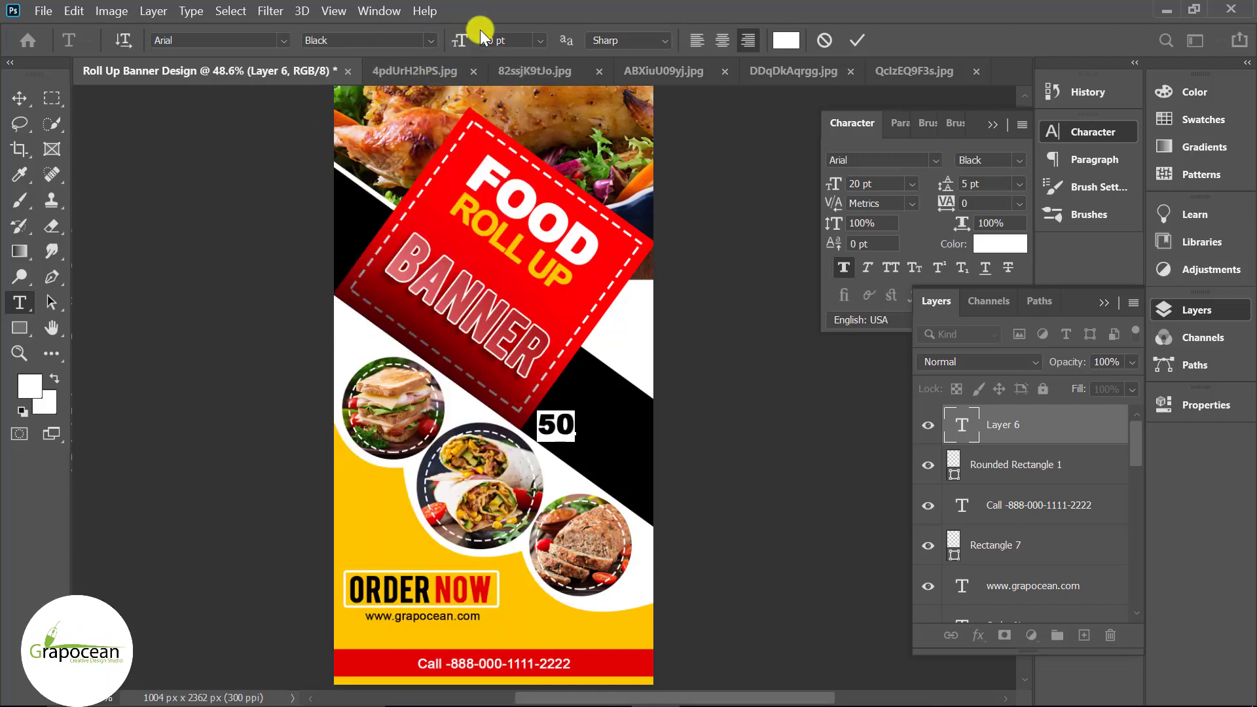
drag(462, 41, 499, 73)
click(19, 98)
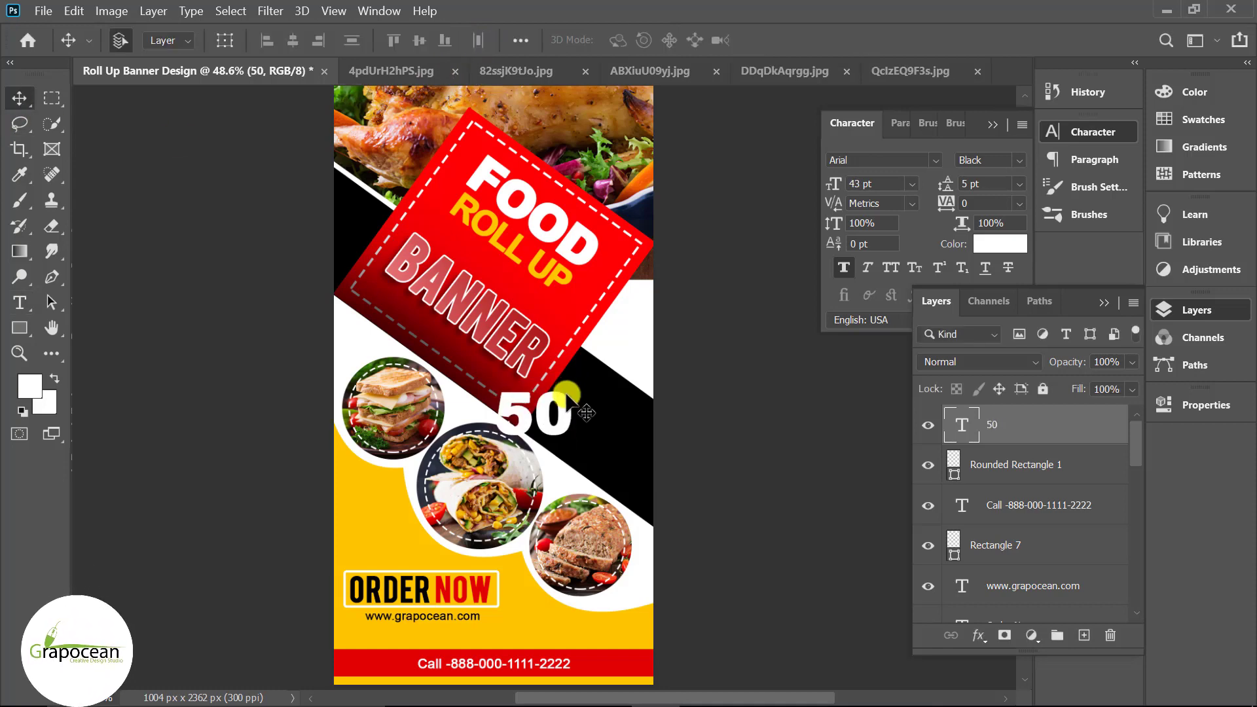
mouse_move(583, 415)
mouse_down()
mouse_move(617, 414)
mouse_move(587, 419)
mouse_up()
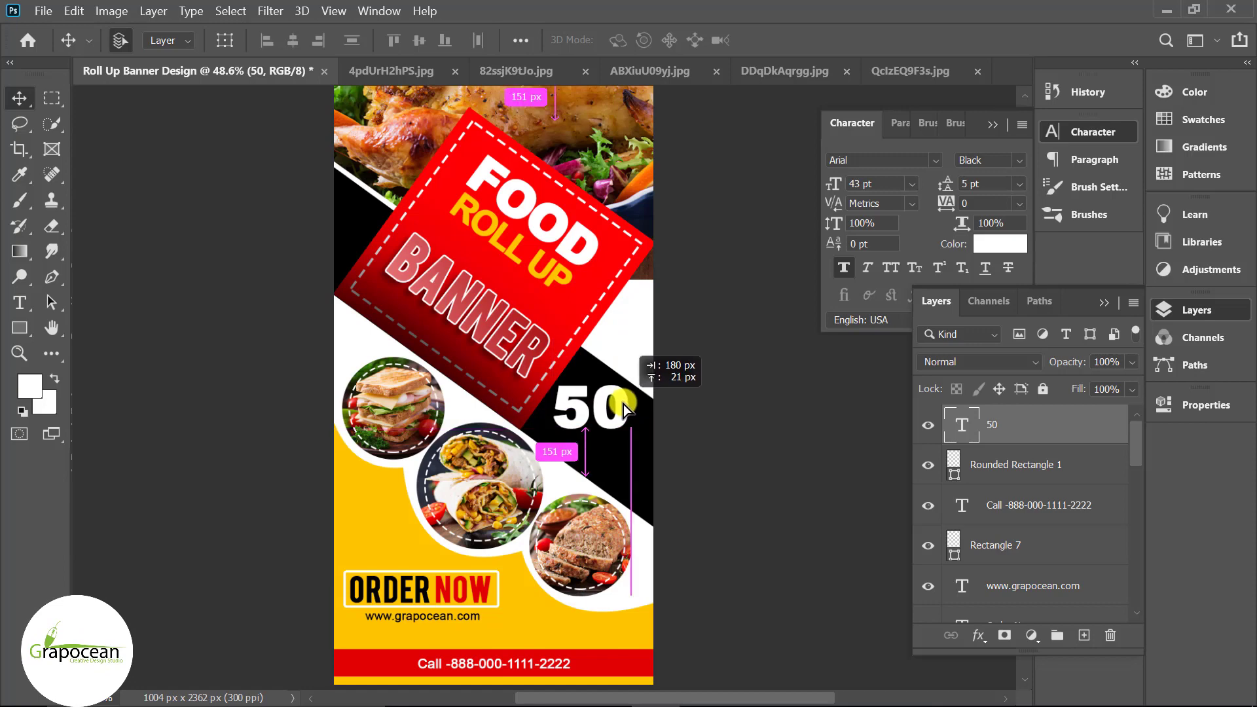
click(19, 303)
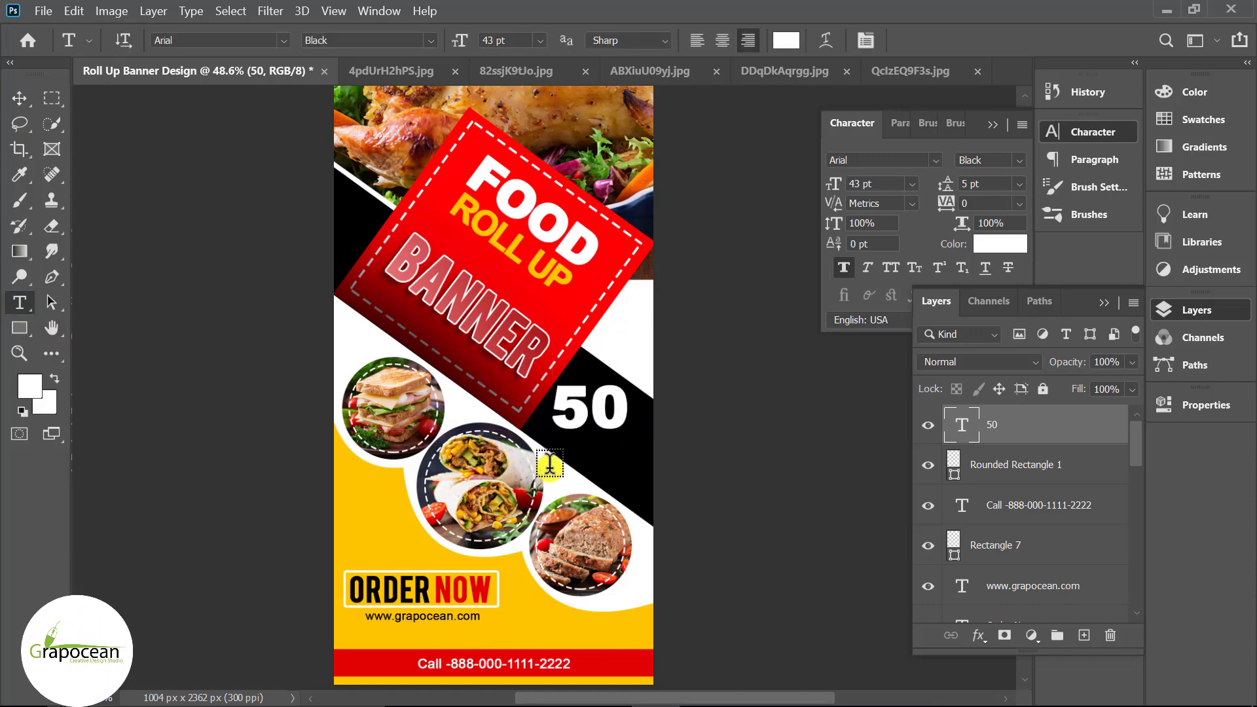
- Add a % sign below the 50 coloured red #ff0004
click(569, 469)
key(BackSpace)
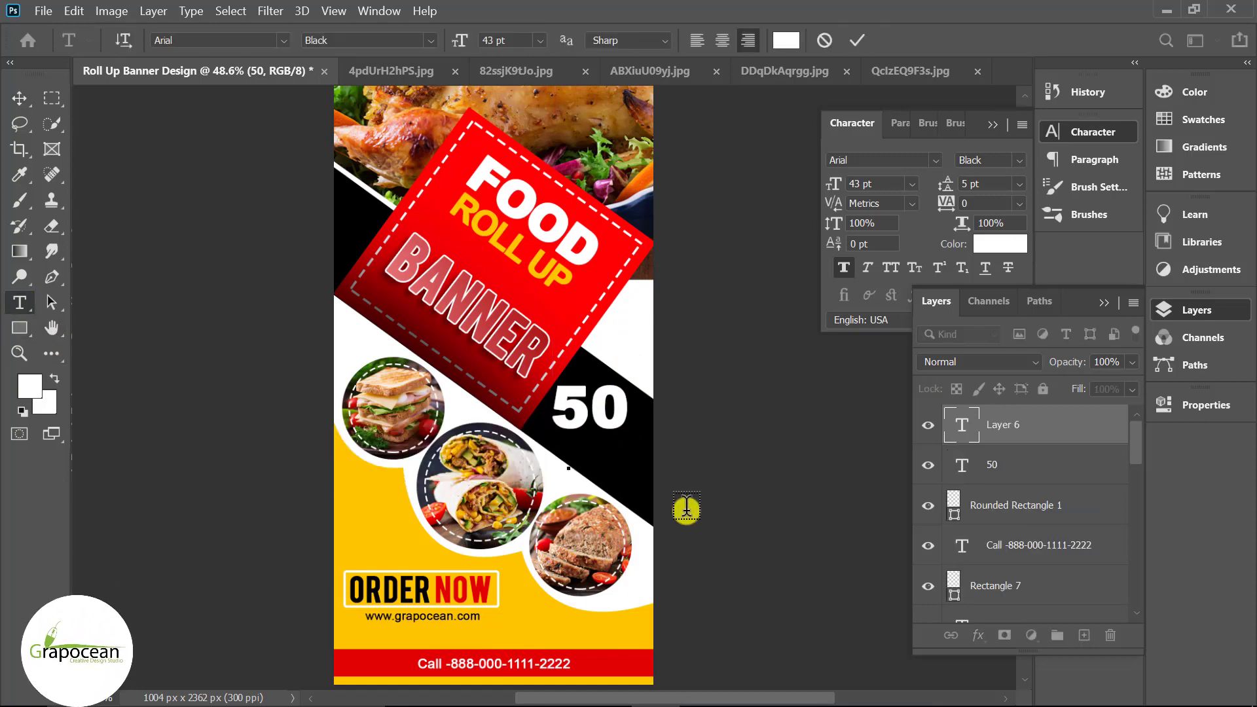
text(%)
key(ctrl+a)
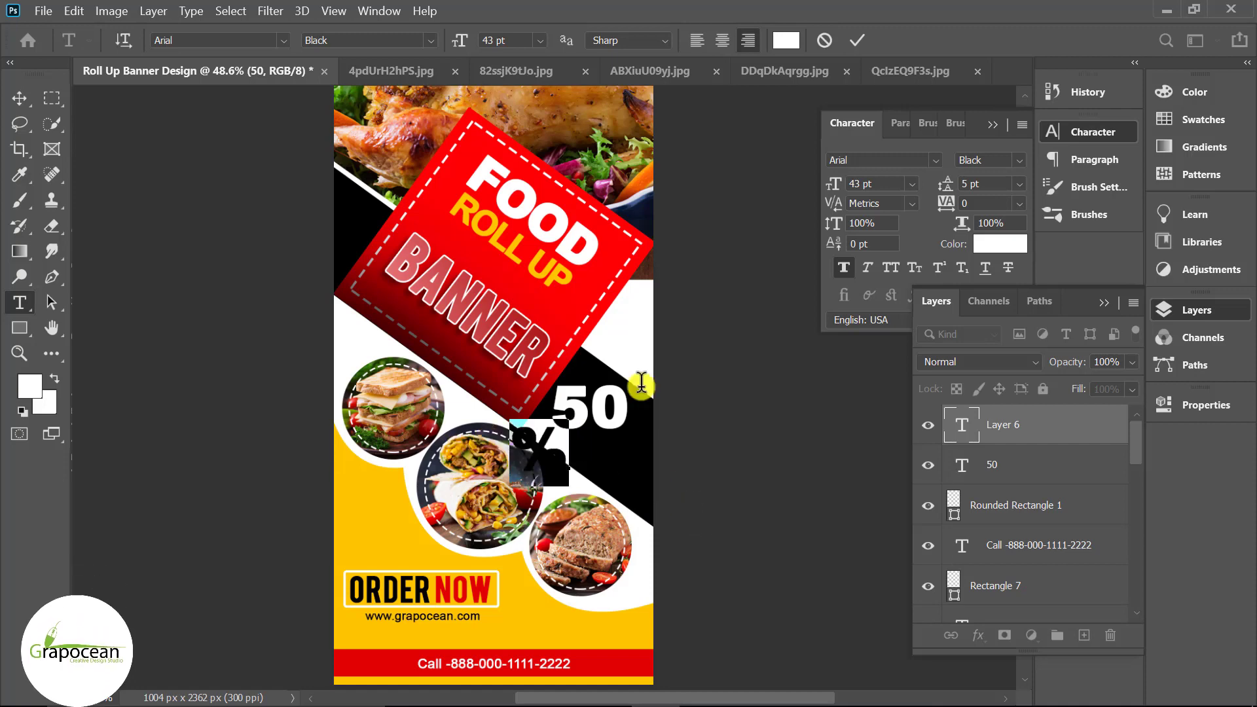
click(785, 41)
text(ff0004)
click(734, 356)
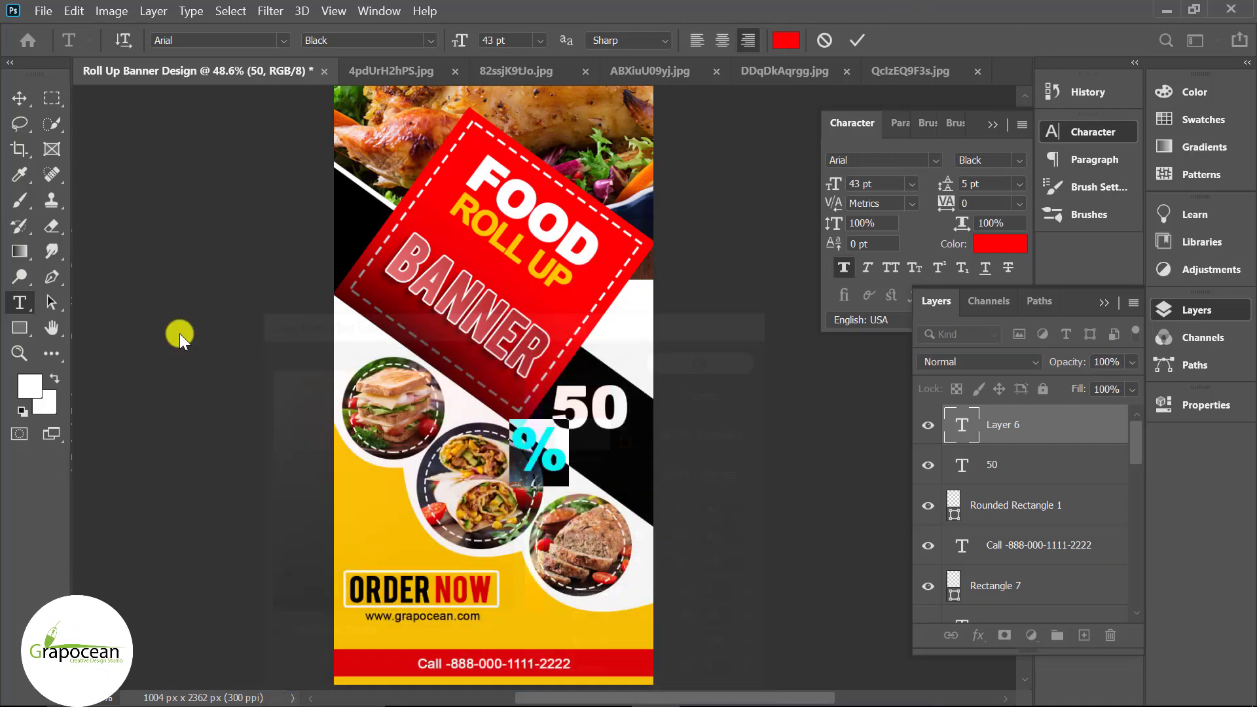
click(23, 105)
- Move the red % beside the 50 and scale it to 65% beneath it
drag(557, 462, 627, 469)
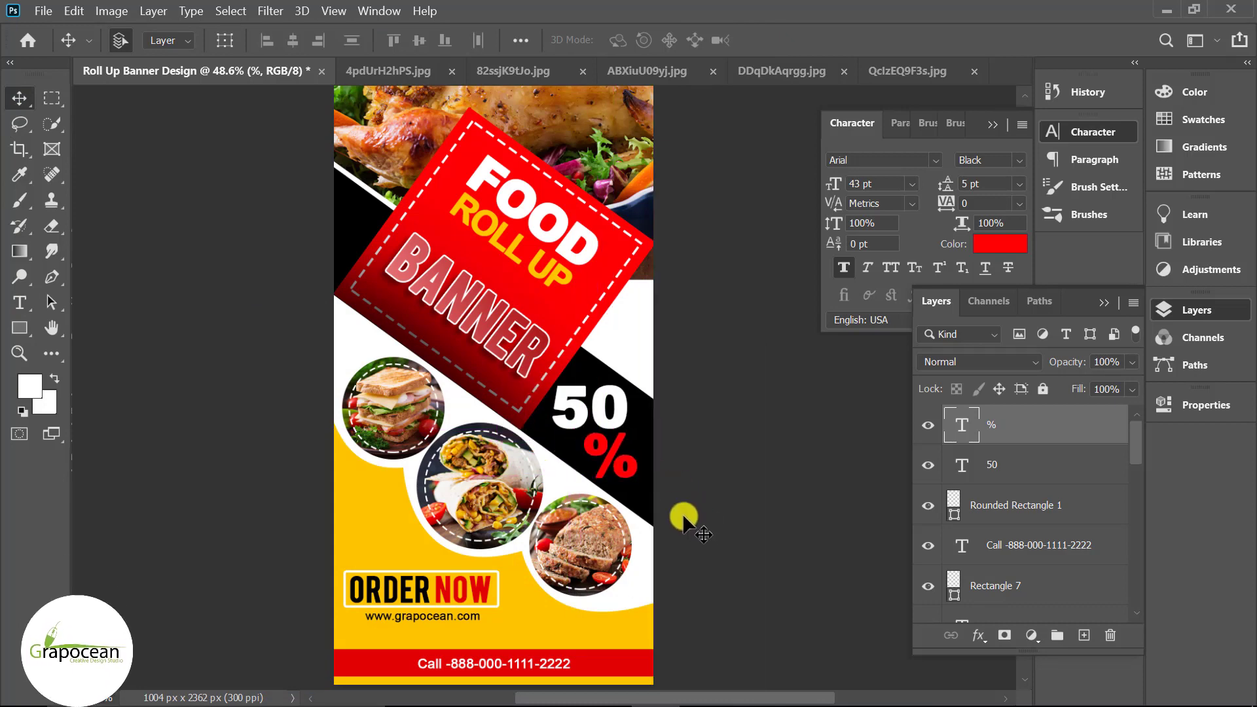
scroll(649, 495, up, 3)
scroll(649, 496, up, 2)
key(ctrl+t)
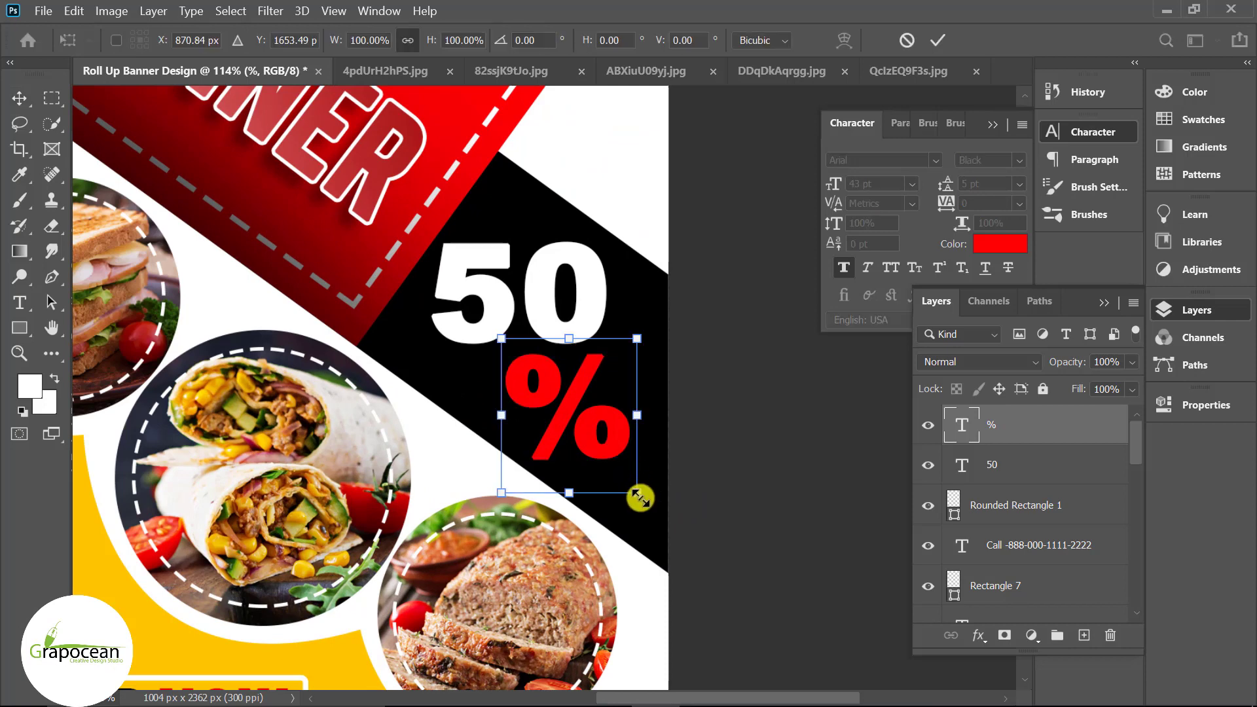
mouse_move(640, 497)
mouse_down()
mouse_move(575, 434)
mouse_move(616, 419)
mouse_move(595, 422)
mouse_up()
- Zoom out to review the whole finished banner with its 50 %Off label
scroll(589, 527, down, 1)
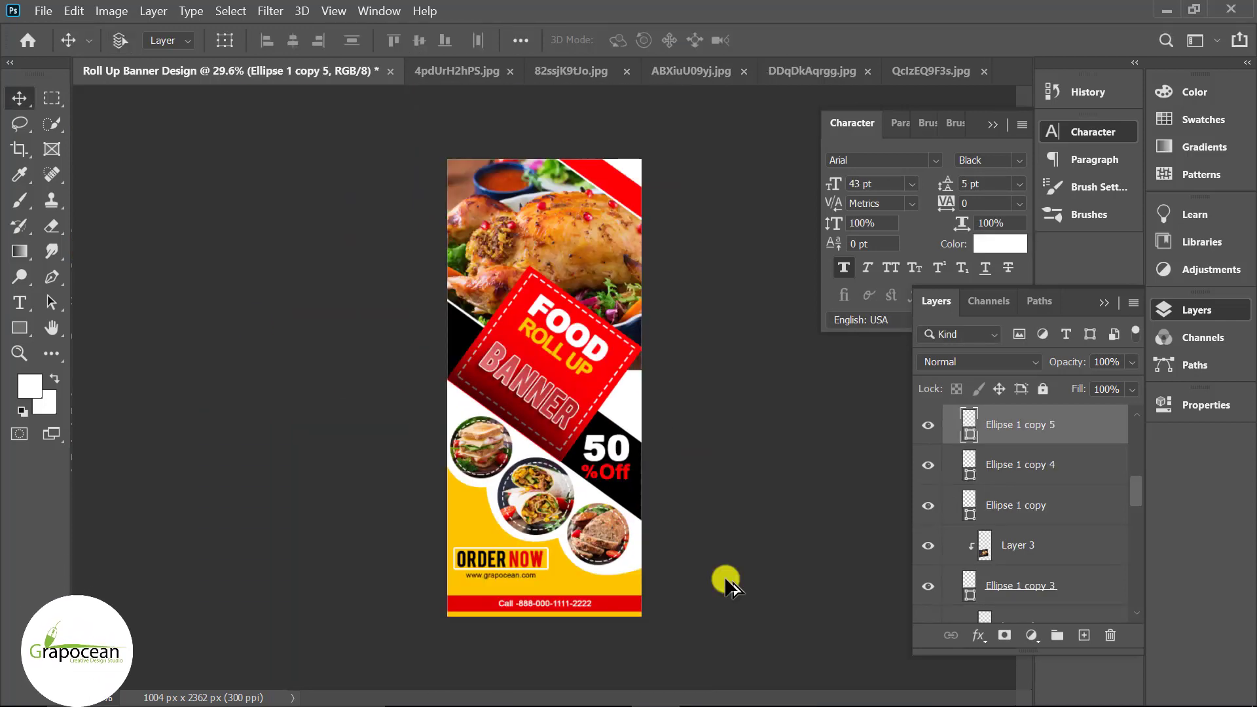
scroll(730, 583, down, 2)
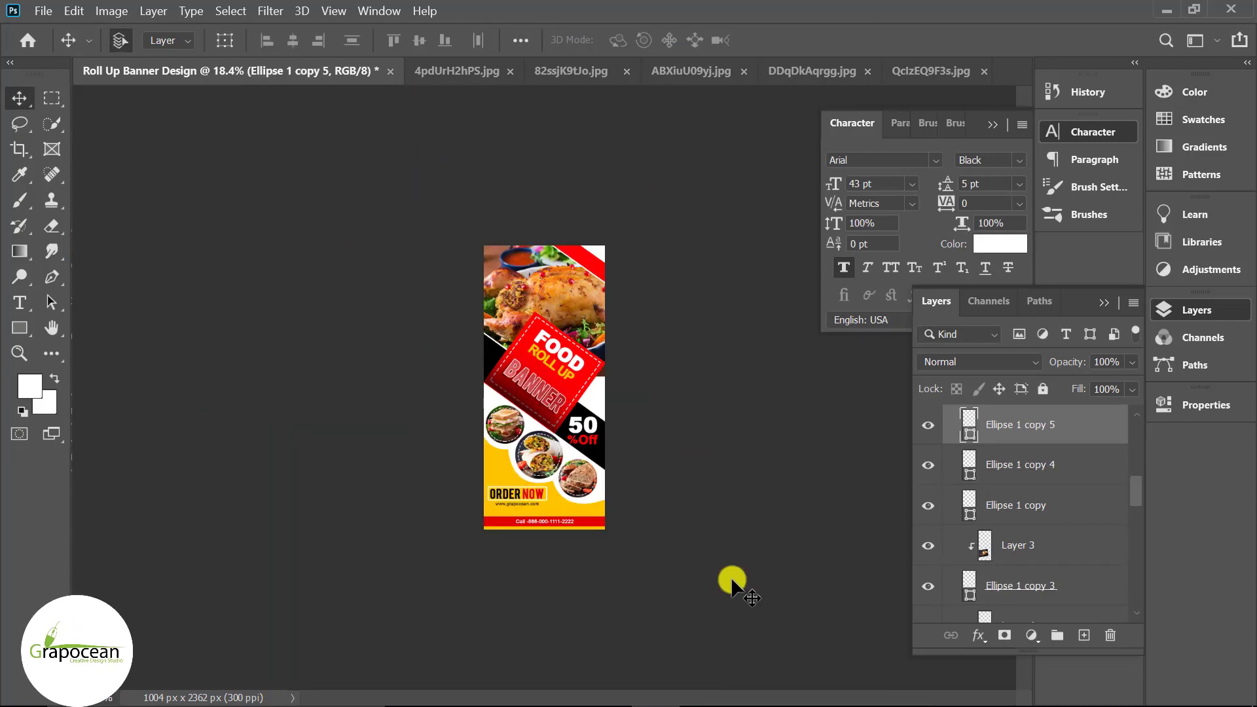